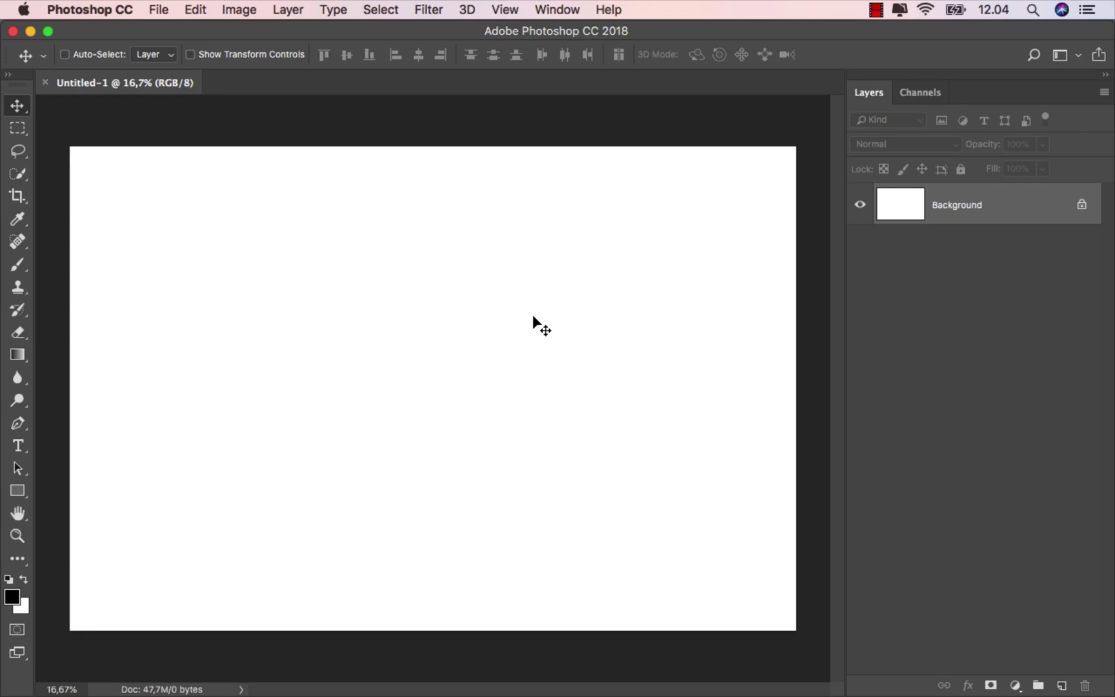
- Place the places_bg_71 room image from Finder and stretch it to about 57.69% width and 57.44% height, extending it above the canvas
mouse_move(421, 672)
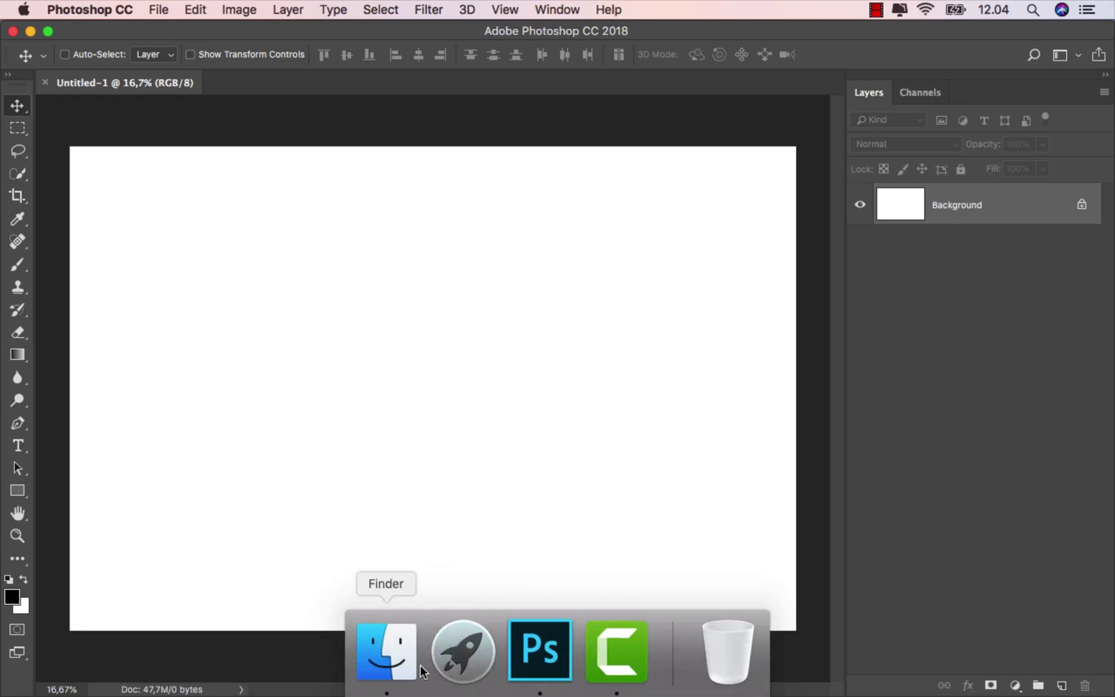
left_click(386, 652)
left_click_drag(235, 141, 435, 370)
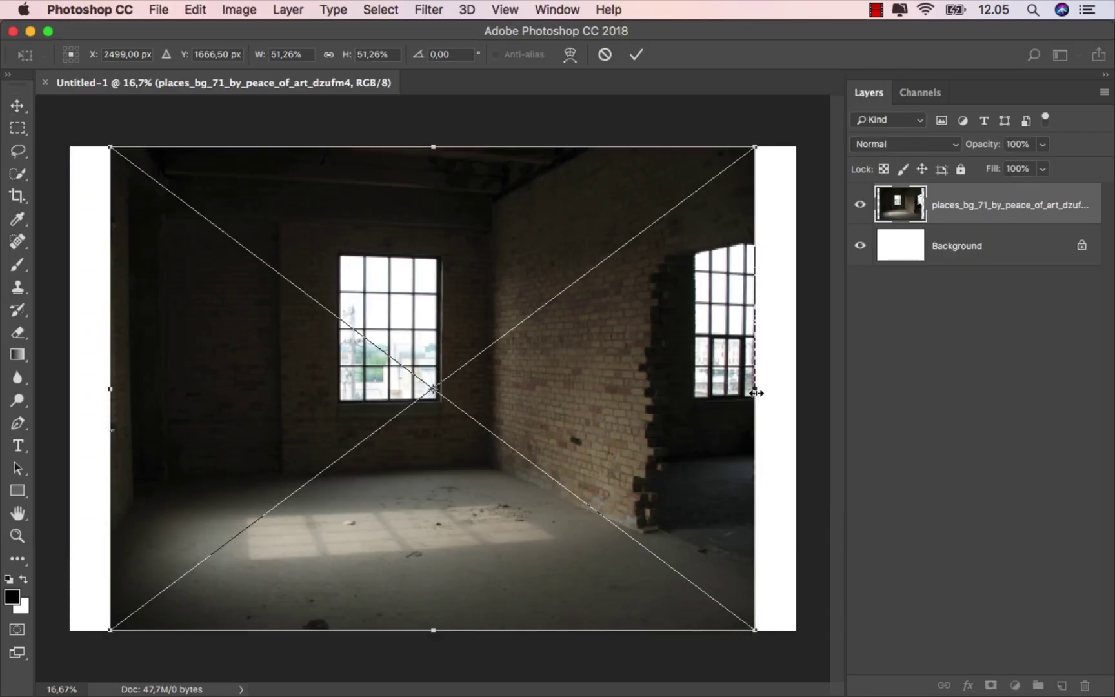
left_click_drag(755, 390, 796, 391)
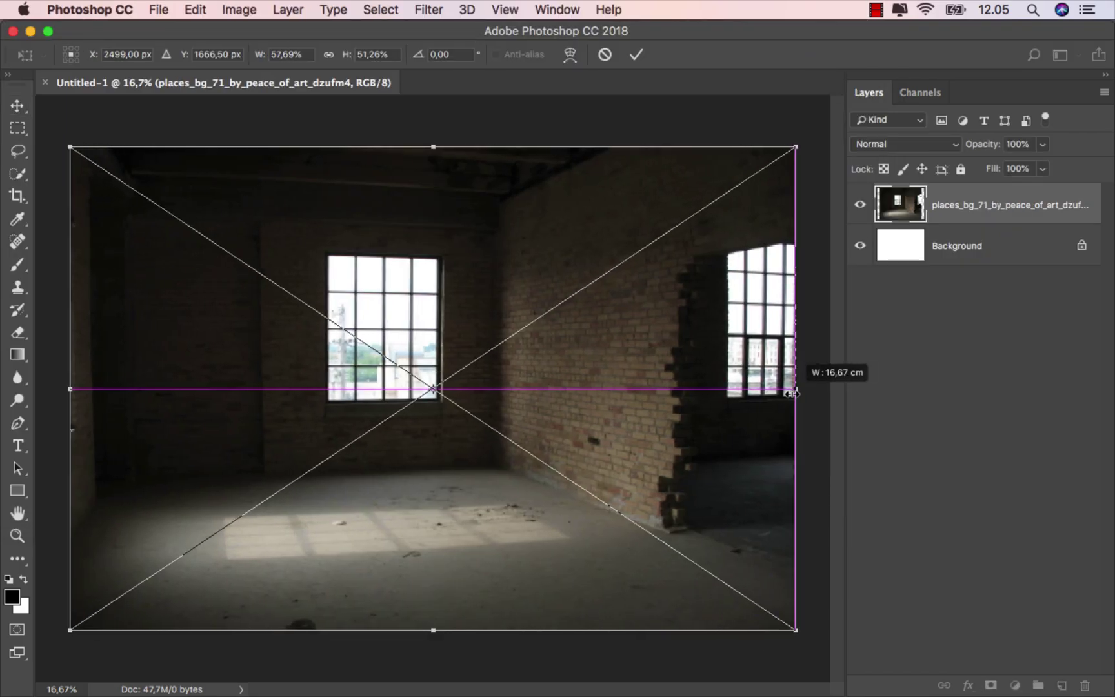
scroll(618, 374, "down", 1)
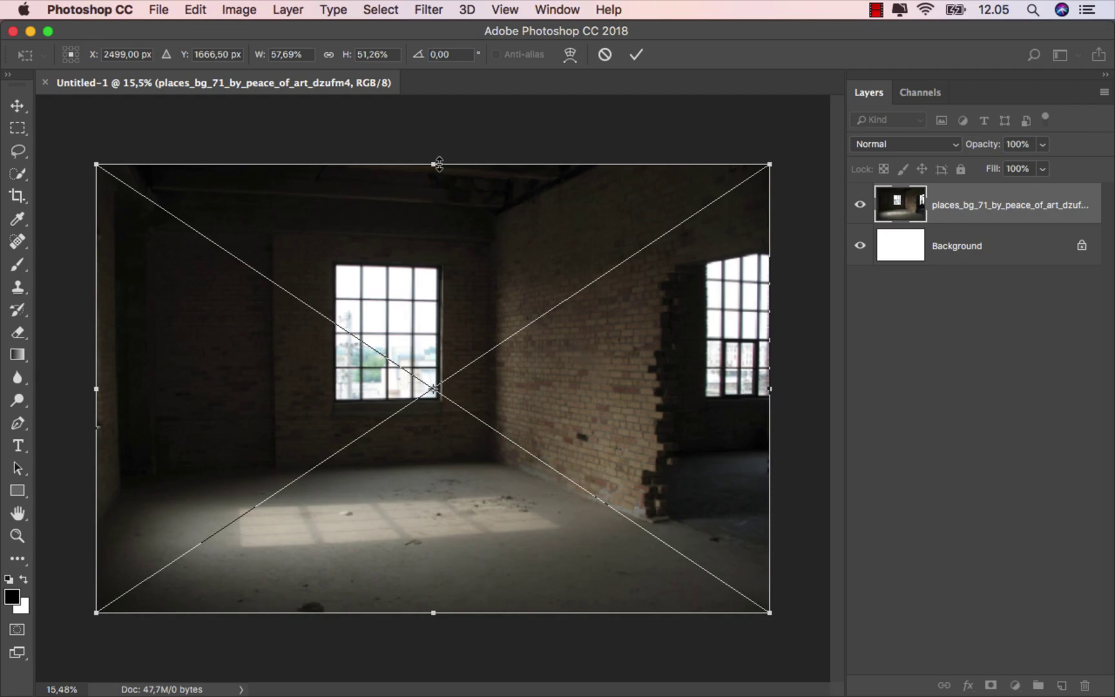
left_click_drag(438, 165, 432, 110)
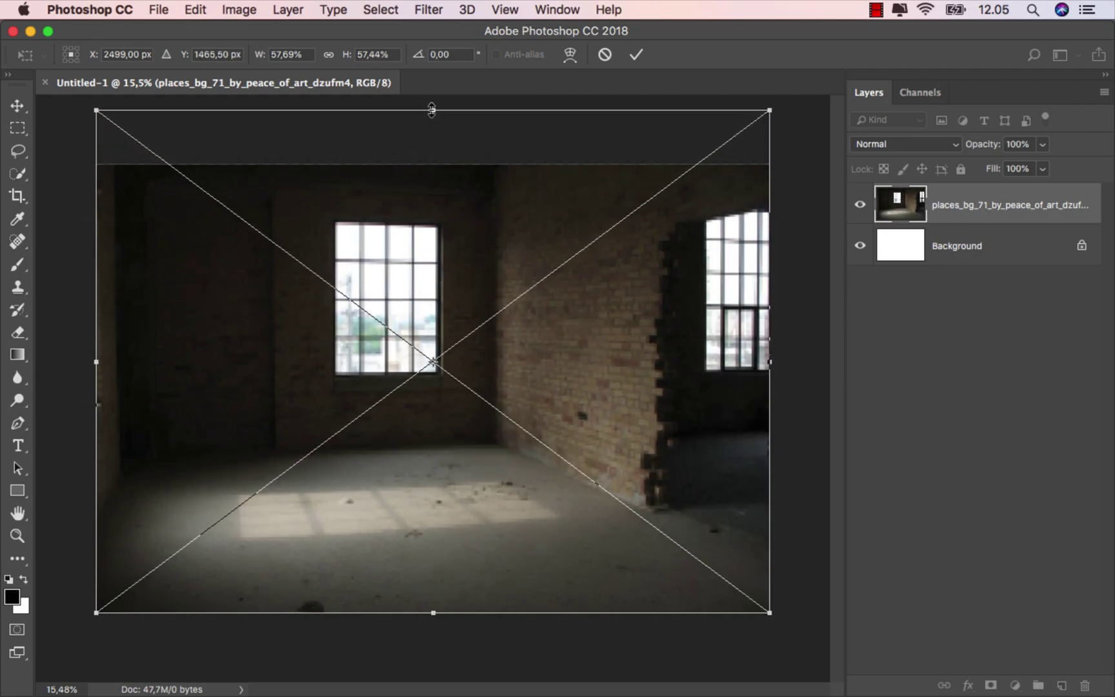
left_click(637, 54)
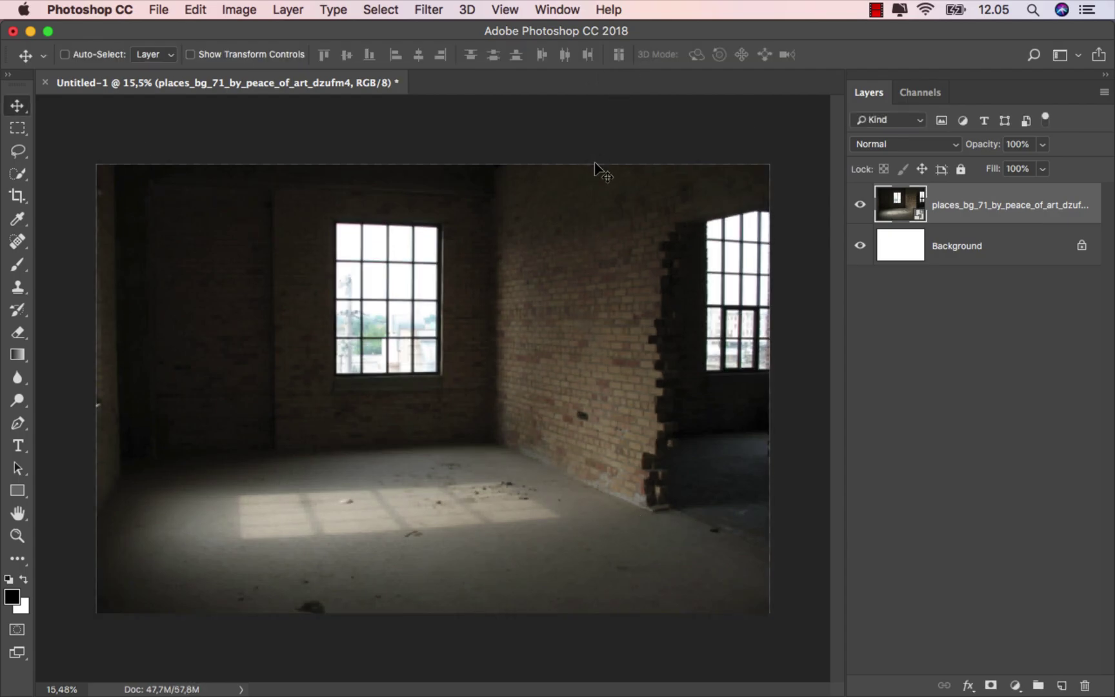
- Add a Selective Color adjustment layer clipped to the room image
left_click(1016, 685)
left_click(1021, 651)
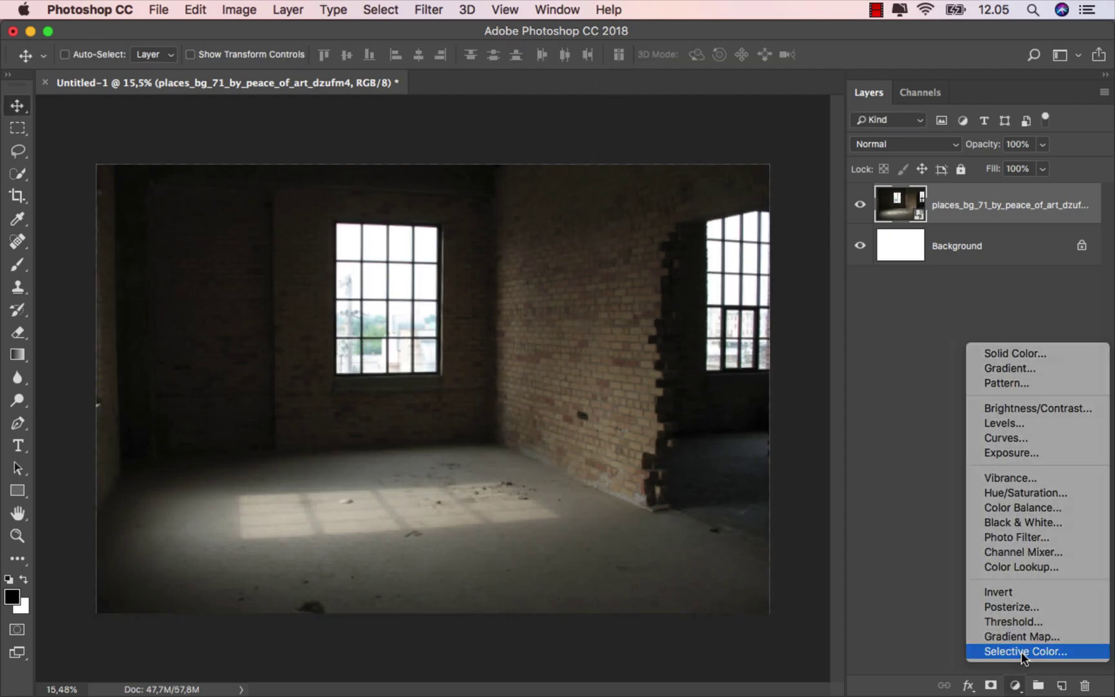
left_click(719, 574)
- Set the Neutrals in the Selective Color adjustment to Cyan -64%, Magenta +64%, Yellow +26% and Black -47%
left_click(740, 401)
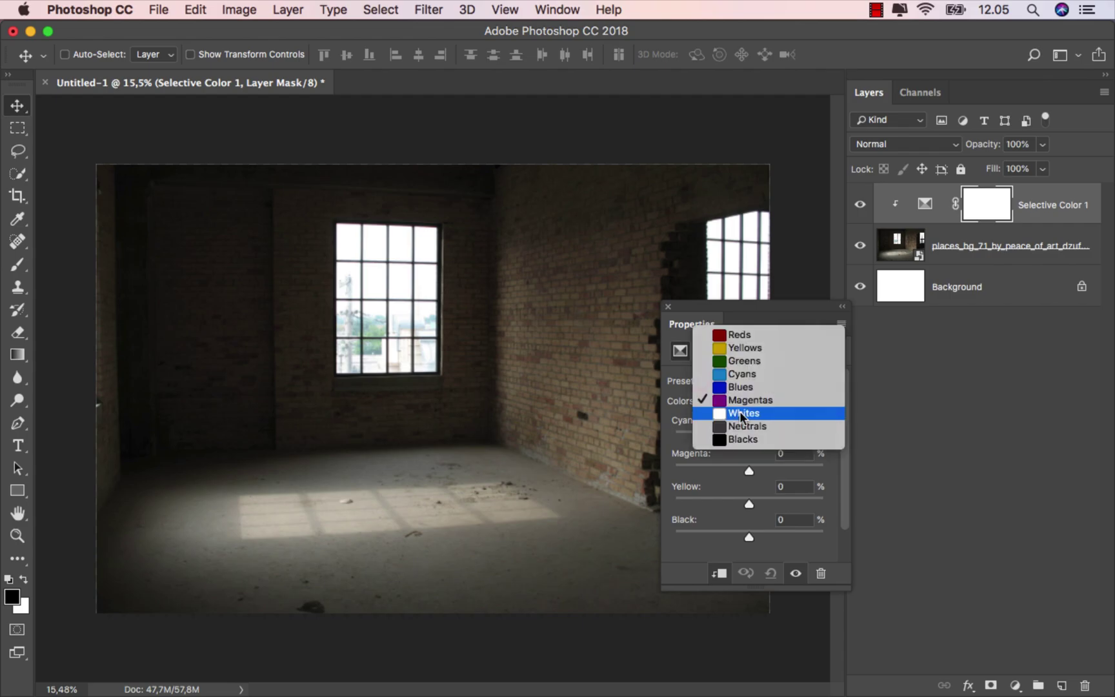
left_click(747, 426)
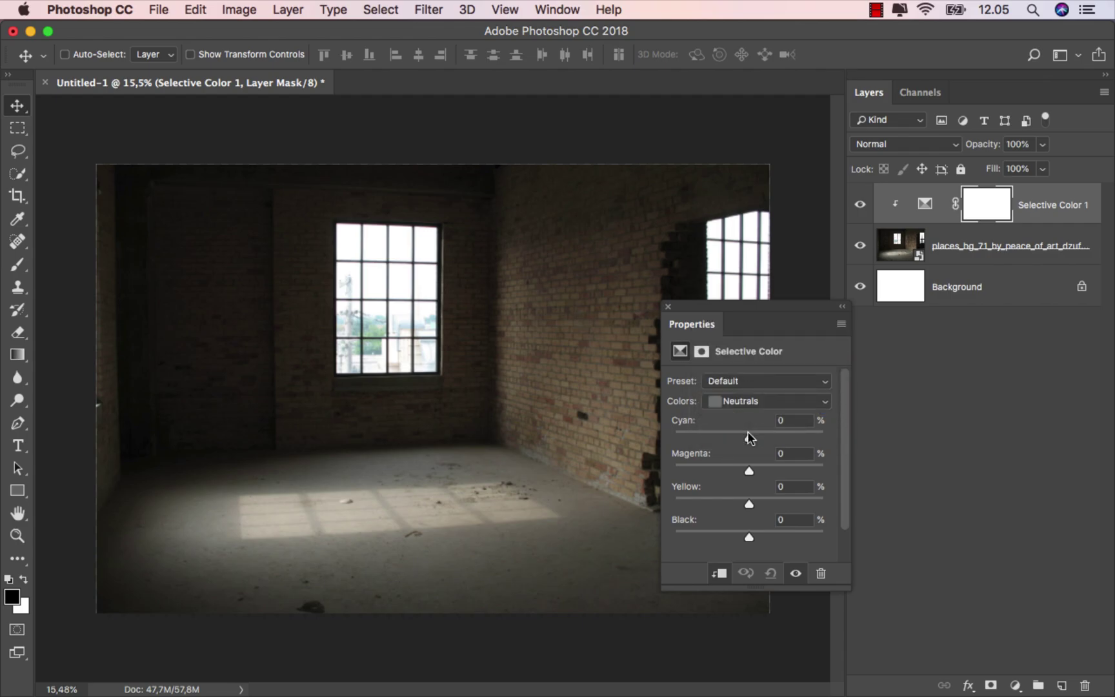
left_click_drag(747, 432, 794, 474)
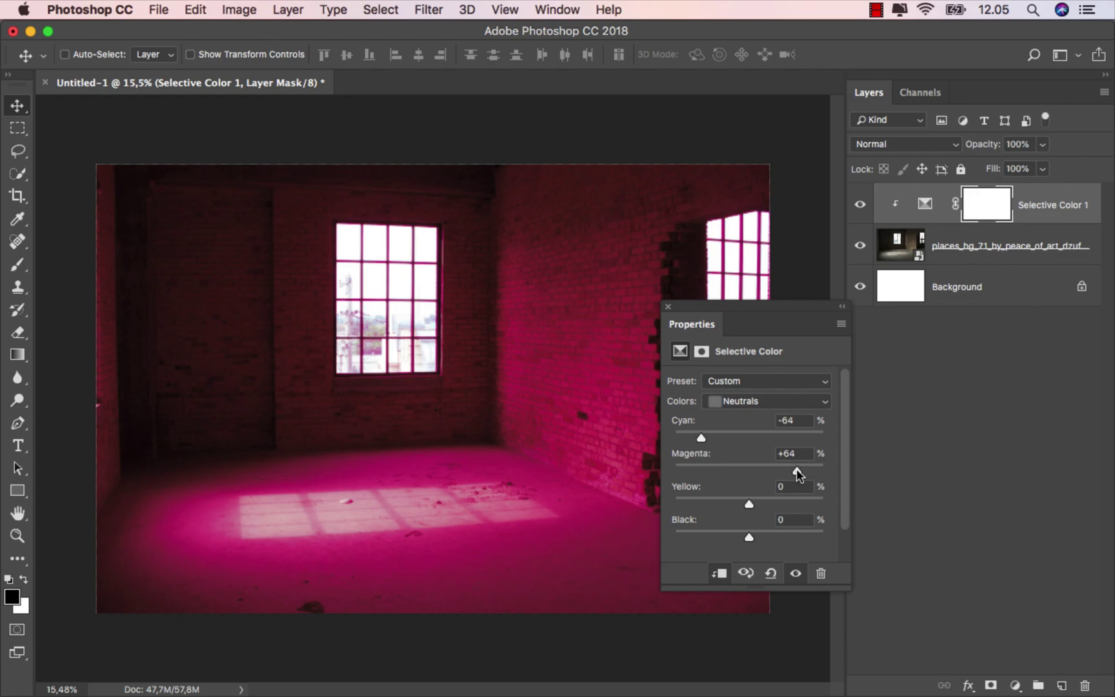
left_click_drag(747, 534, 713, 539)
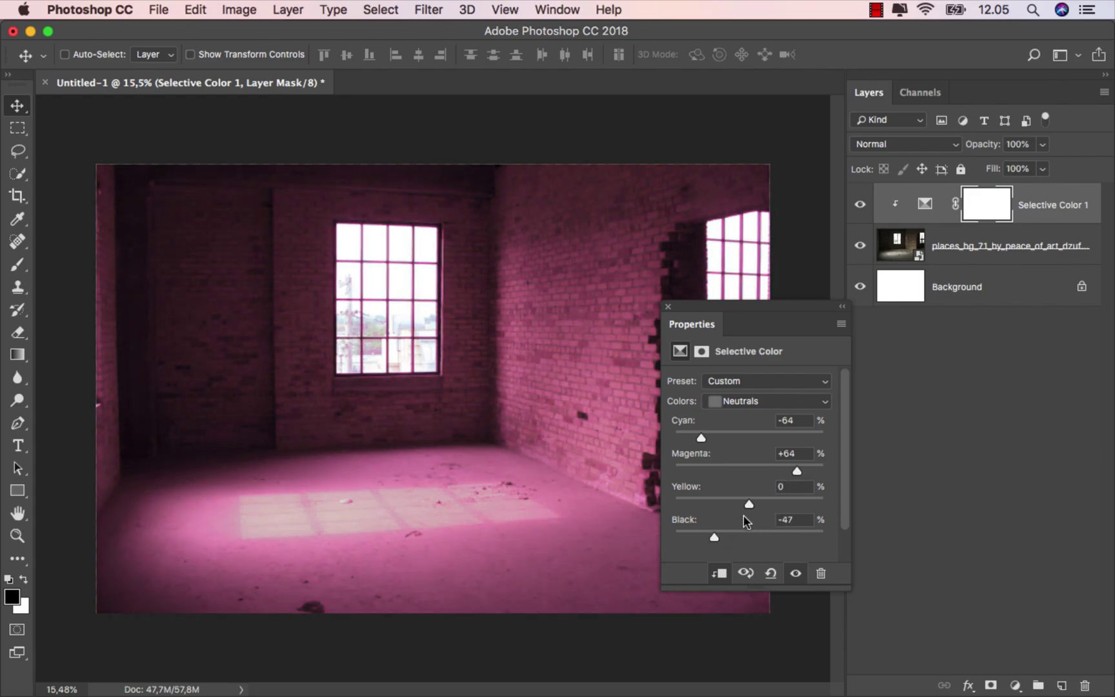
left_click_drag(761, 505, 768, 505)
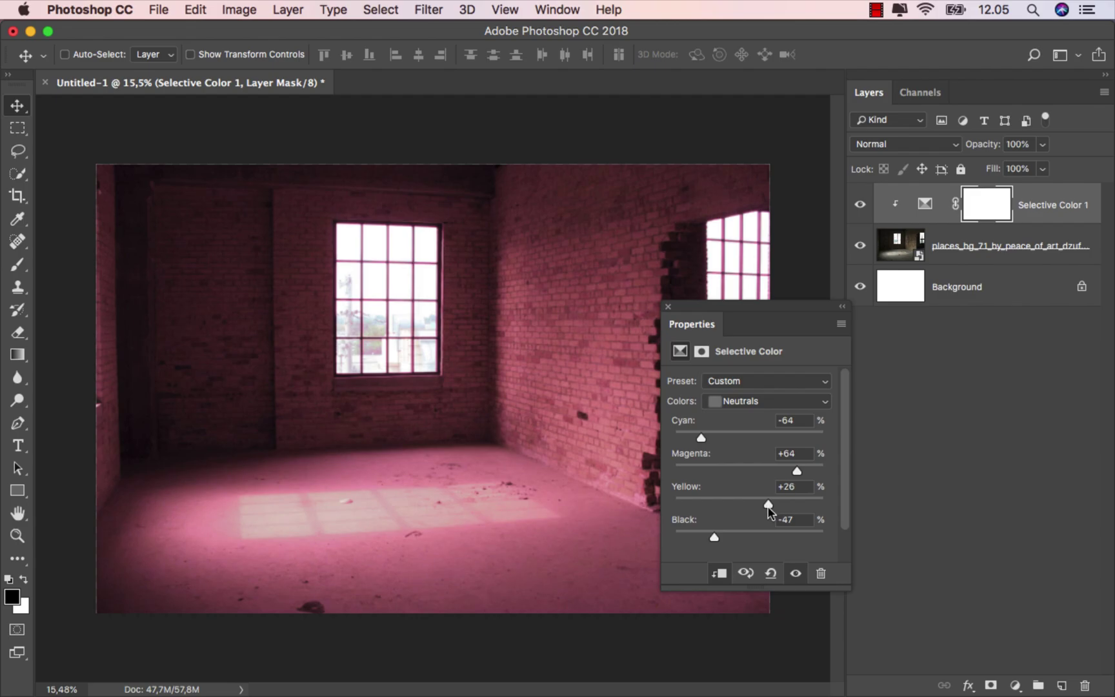
- Set the Black amount to -5% for the Blacks range and -100% for the Whites range
left_click(745, 403)
left_click(749, 413)
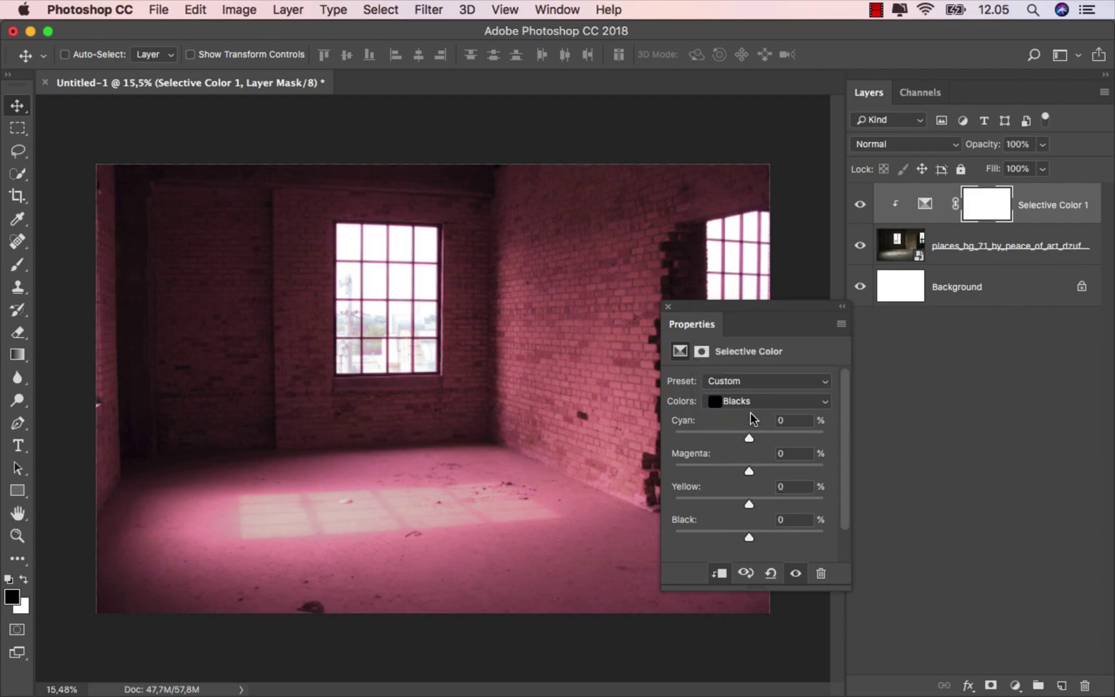
left_click(744, 535)
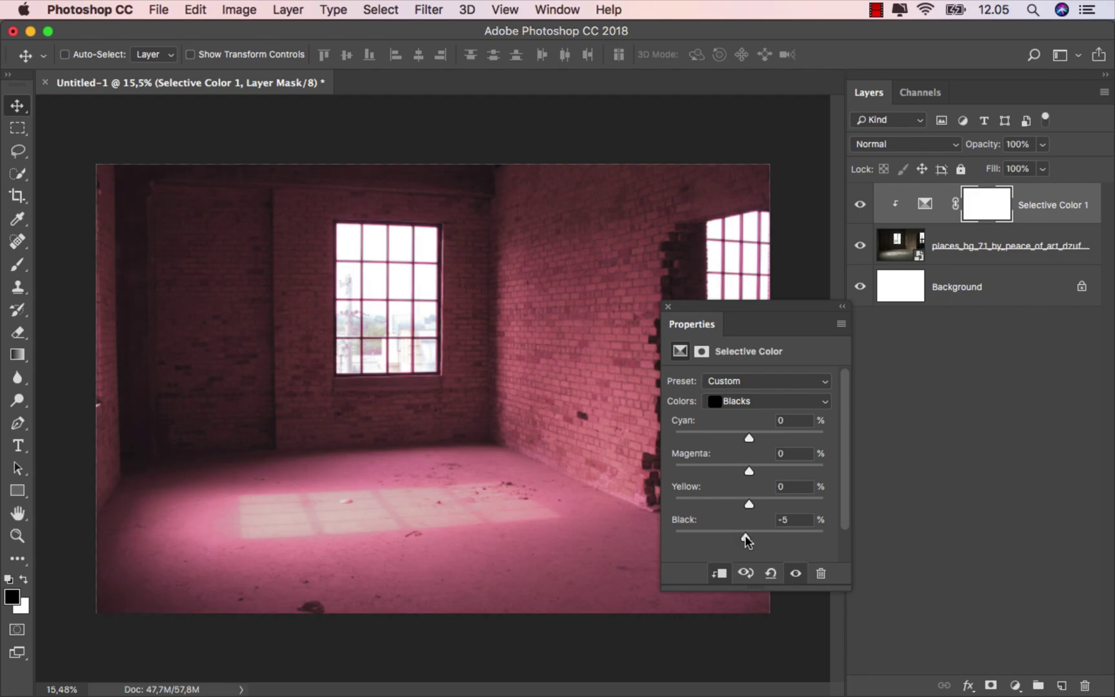
left_click(744, 405)
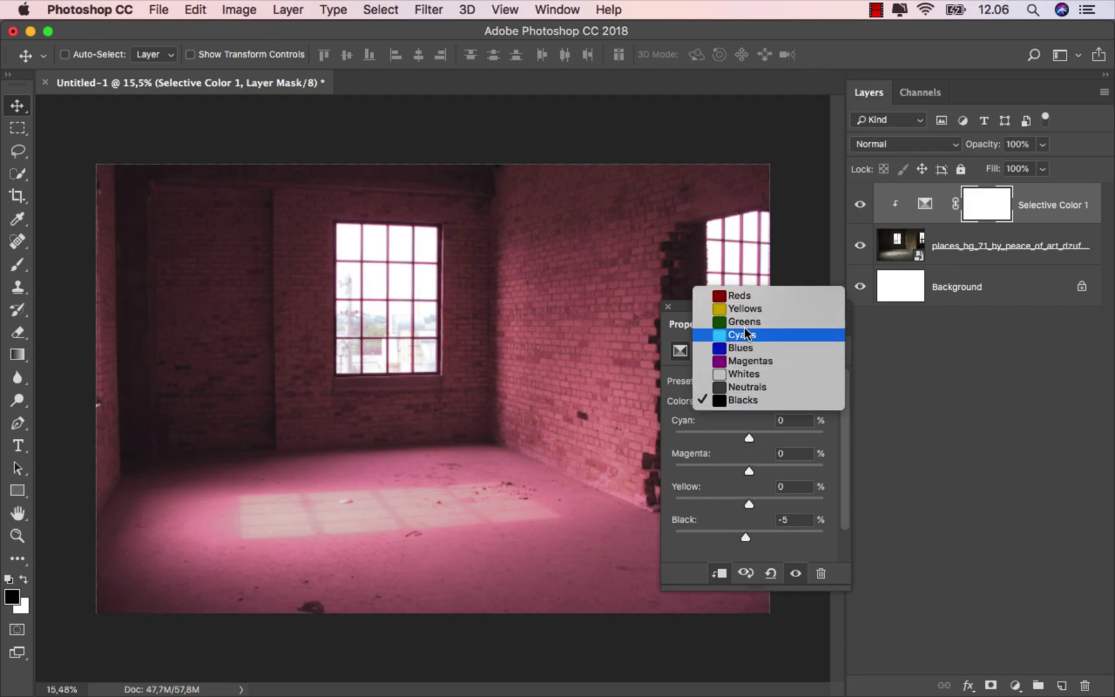
left_click(754, 376)
left_click_drag(749, 535, 675, 539)
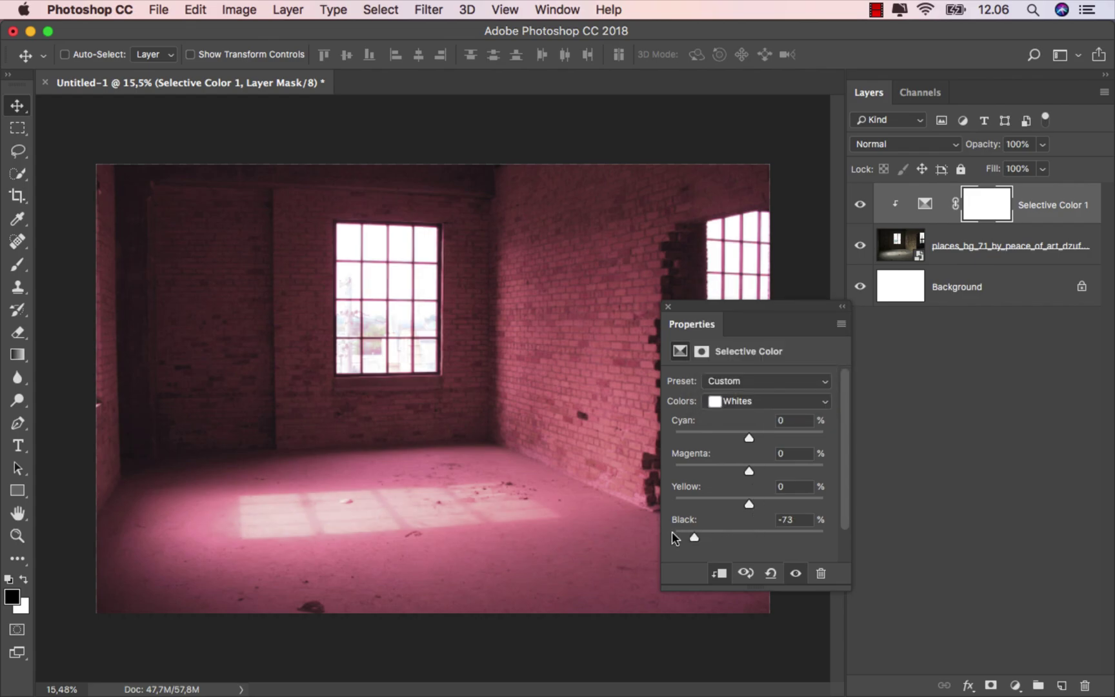
- Set the Black amount to -100% for the Reds range and compare the image with and without the adjustment
left_click(767, 395)
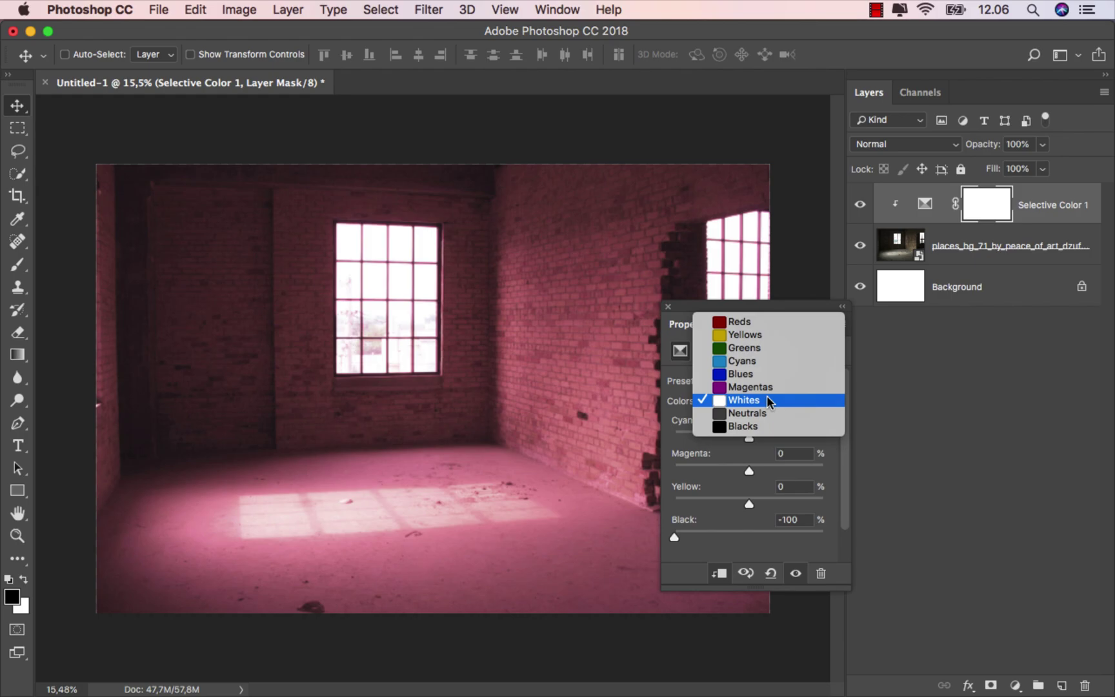
left_click(773, 327)
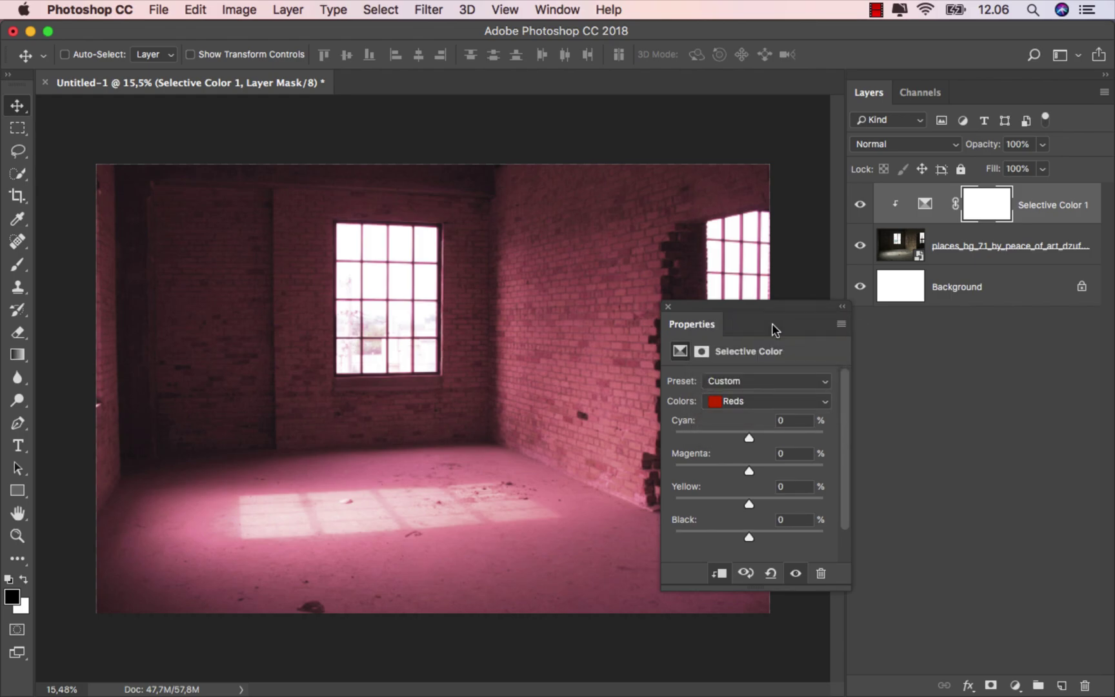
left_click_drag(749, 537, 647, 530)
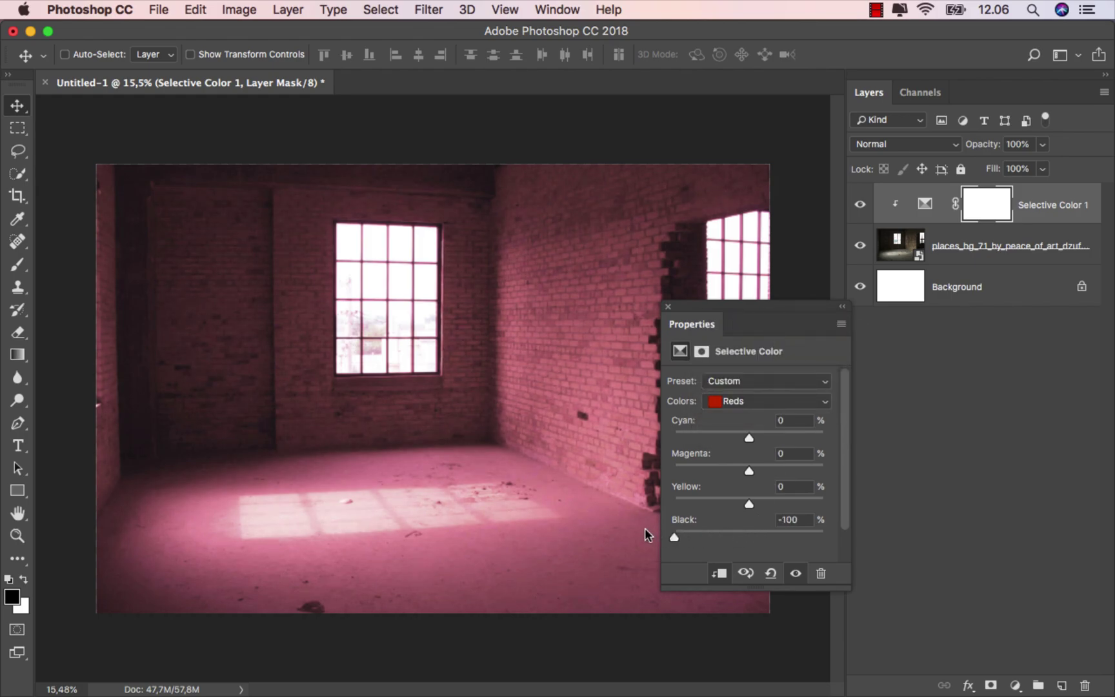
left_click(669, 306)
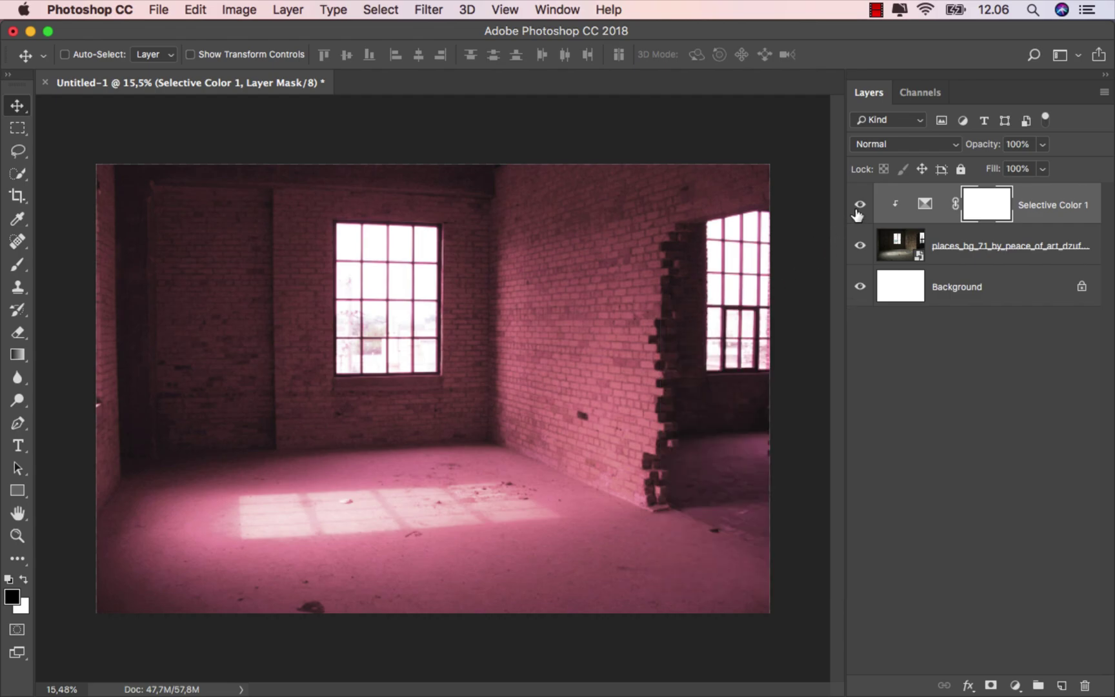
left_click(859, 206)
left_click(859, 205)
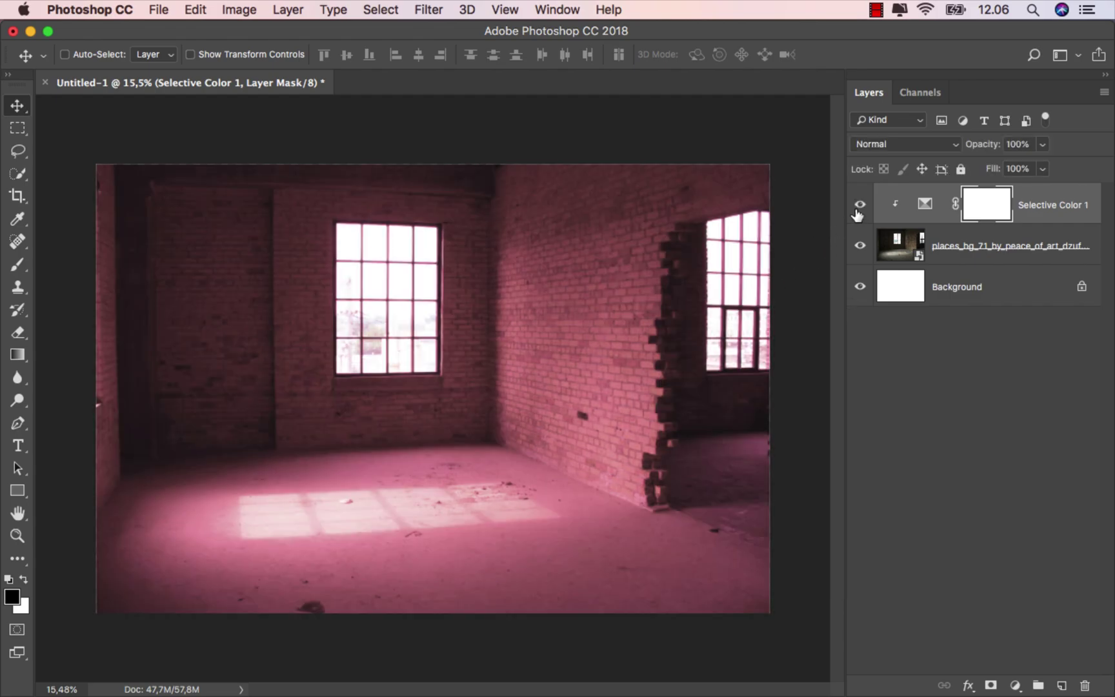
- Reopen the Selective Color settings, set Black to -100% for the Yellows range, and compare the image with and without the adjustment
double_click(923, 204)
left_click(762, 400)
left_click(743, 414)
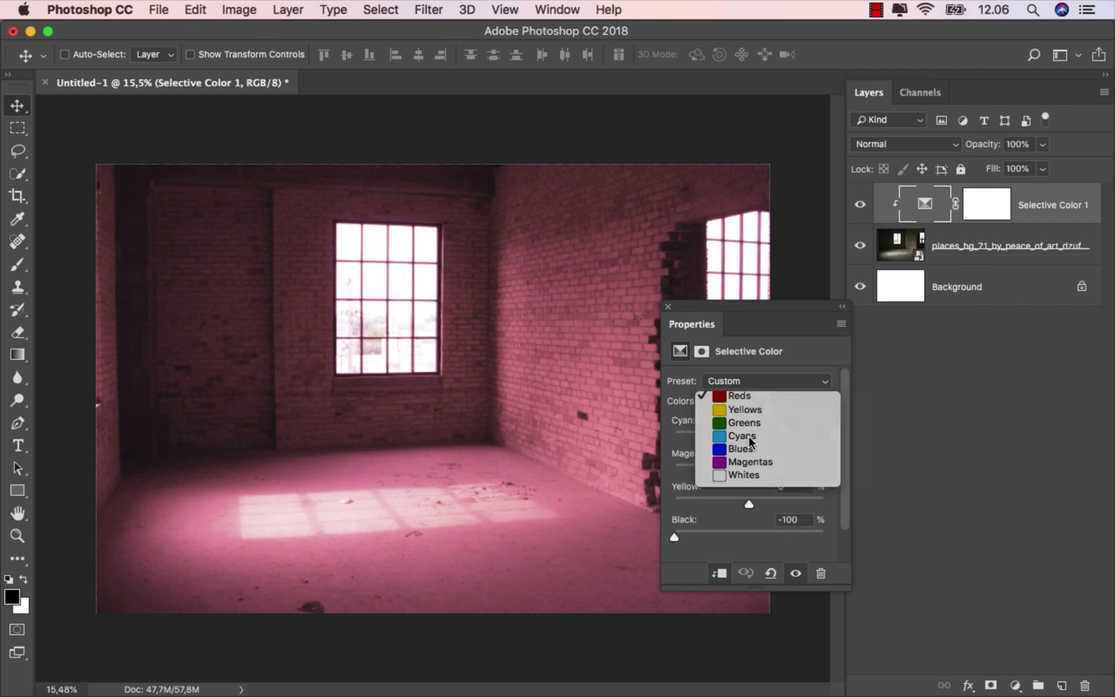
left_click_drag(646, 527, 623, 525)
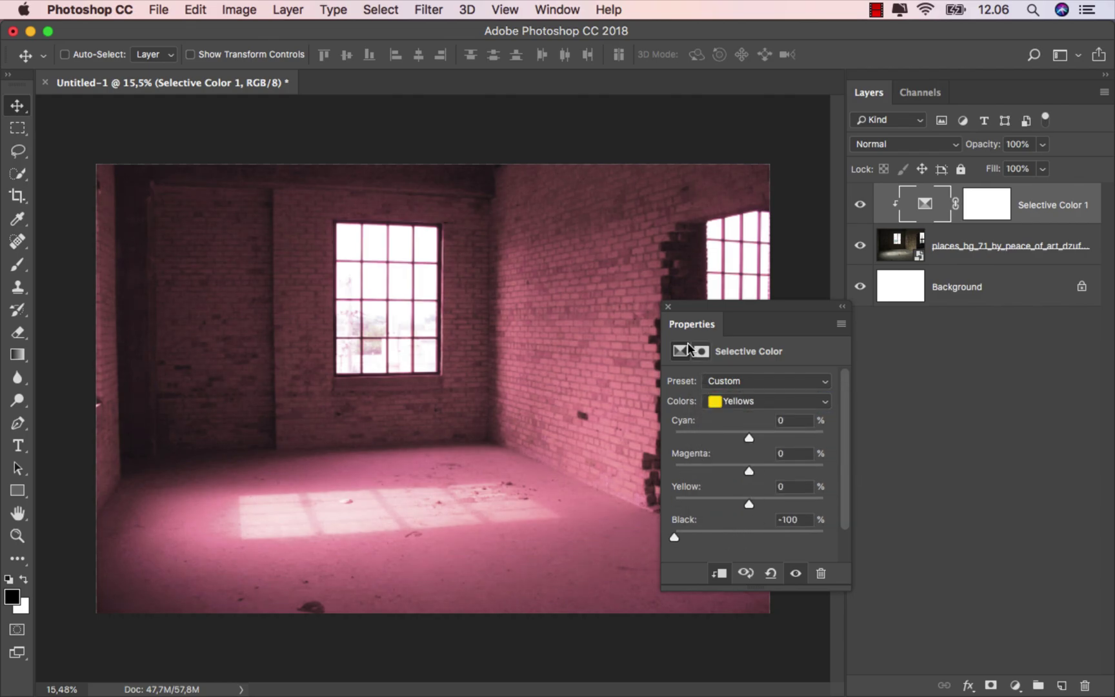
left_click(668, 307)
left_click(860, 204)
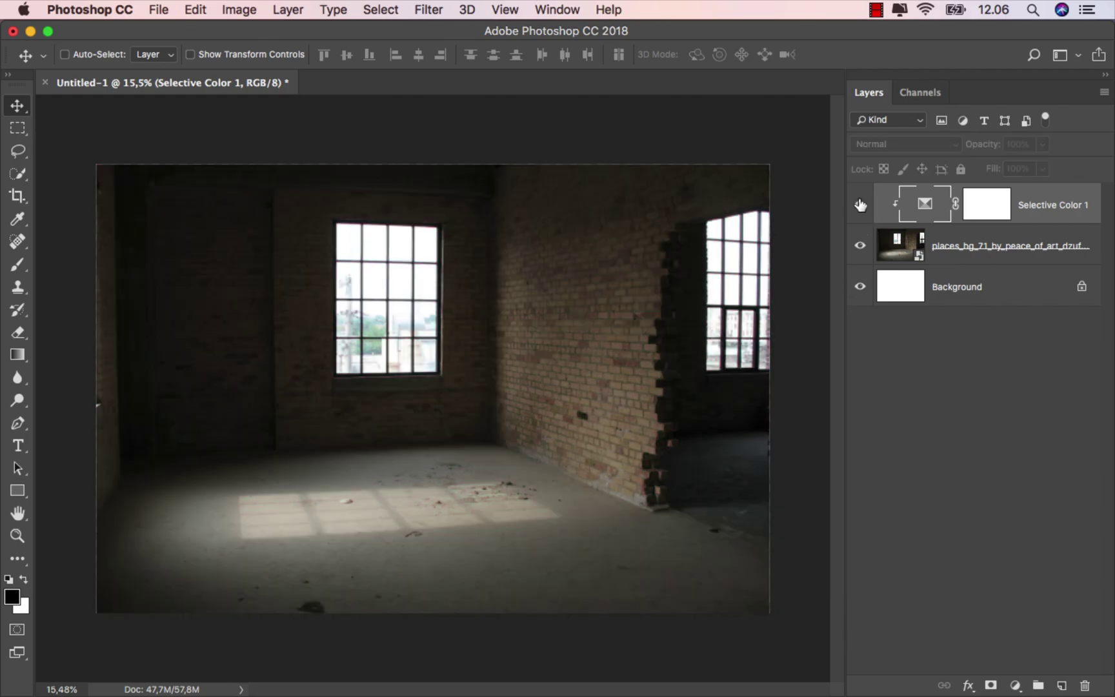
left_click(860, 205)
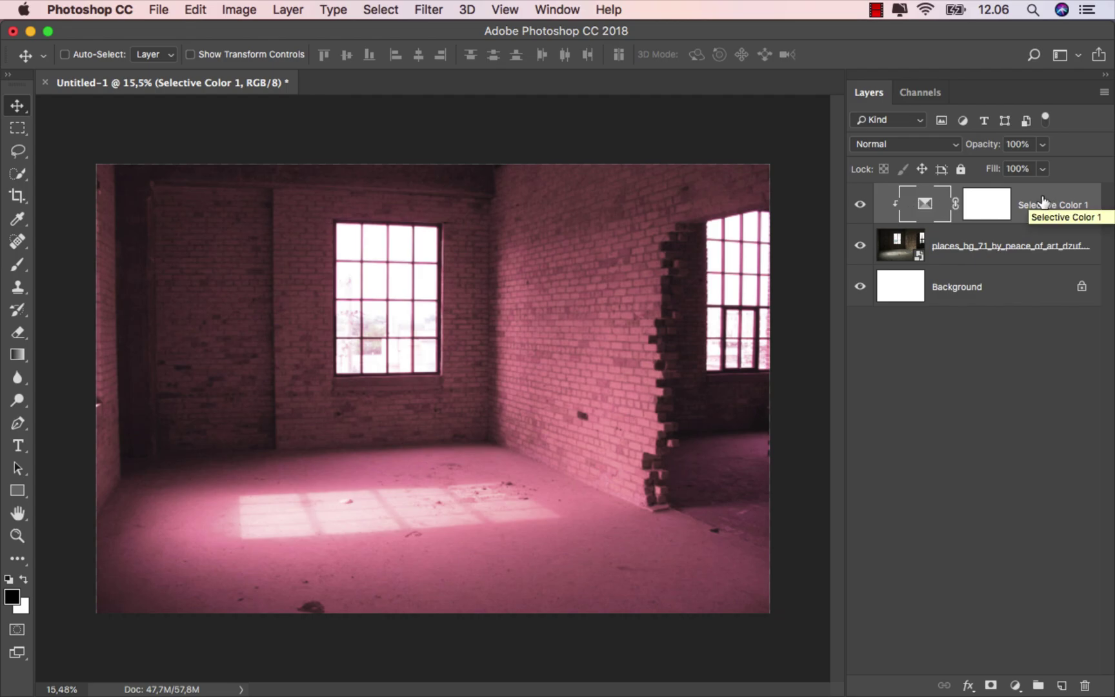
- Paint black on the Selective Color layer mask over the right-hand window and doorway with a soft round brush at 100% opacity
left_click(987, 204)
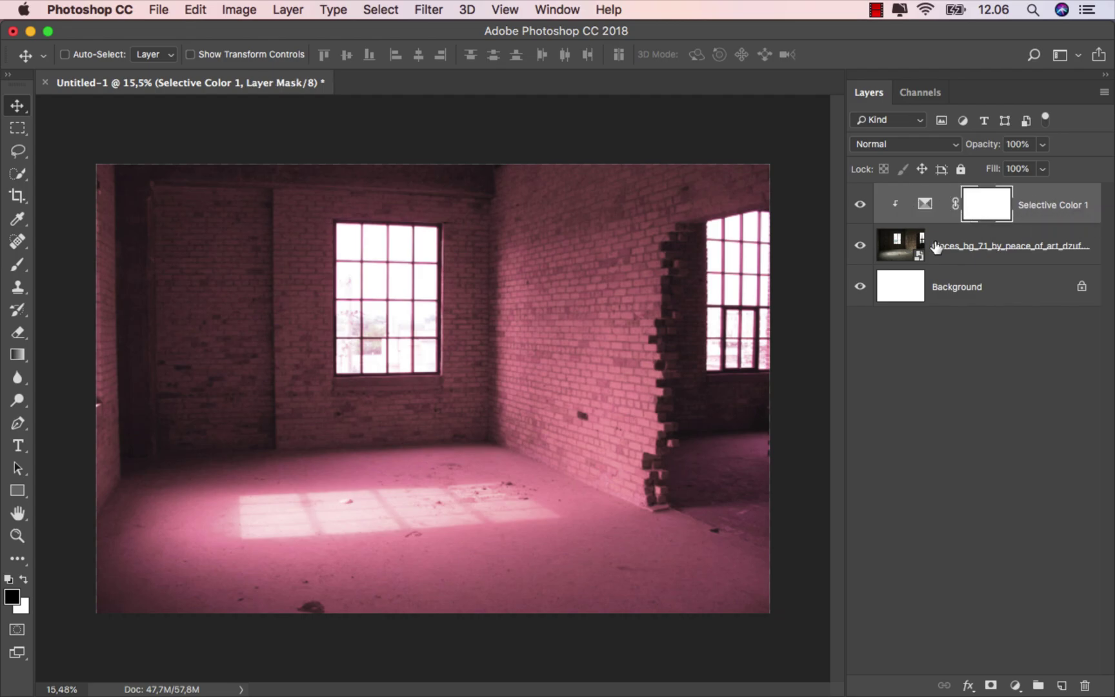
left_click(17, 264)
right_click(532, 333)
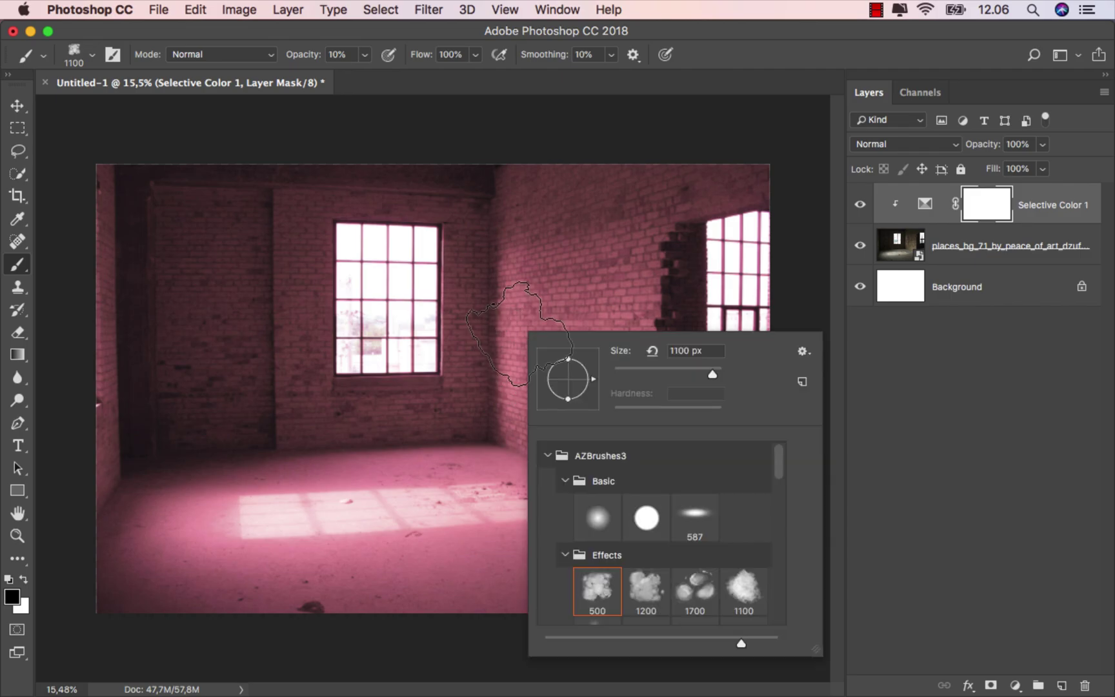
left_click(596, 509)
left_click_drag(443, 274, 421, 273)
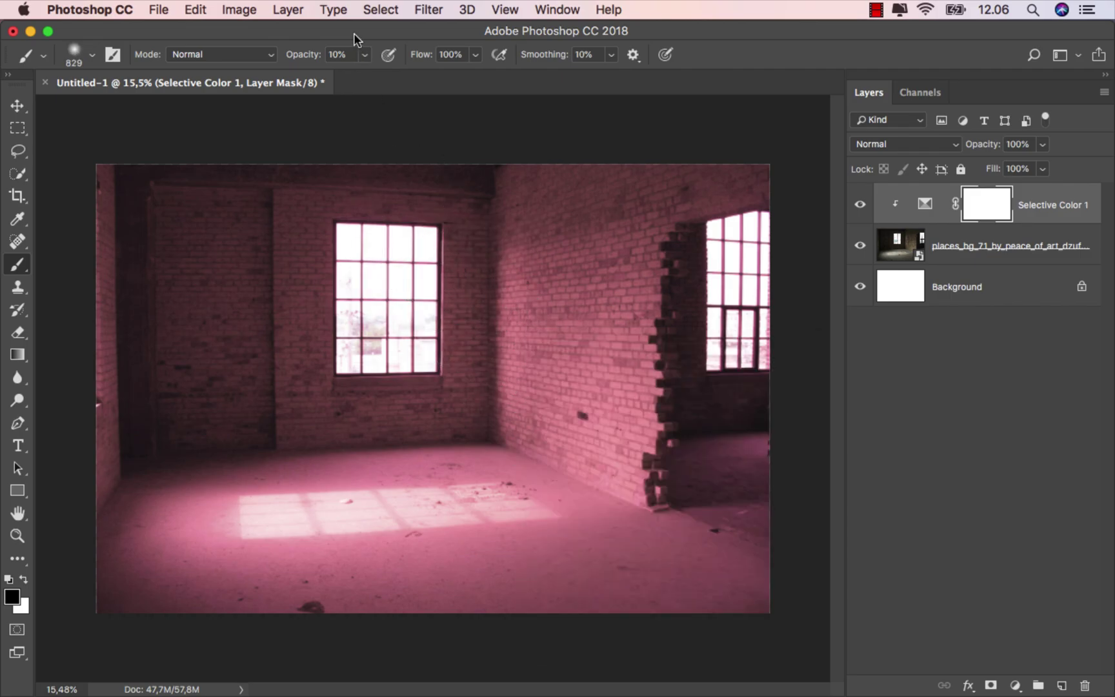
left_click(364, 54)
left_click_drag(364, 75, 584, 99)
scroll(564, 275, "up", 1)
left_click_drag(712, 289, 690, 290)
mouse_move(776, 239)
left_mouse_down()
mouse_move(787, 242)
mouse_move(752, 258)
mouse_move(741, 439)
mouse_move(724, 480)
mouse_move(787, 528)
mouse_move(811, 487)
mouse_move(799, 313)
mouse_move(829, 237)
mouse_move(759, 251)
mouse_move(738, 463)
mouse_move(767, 506)
mouse_move(778, 466)
left_mouse_up()
scroll(684, 364, "down", 2)
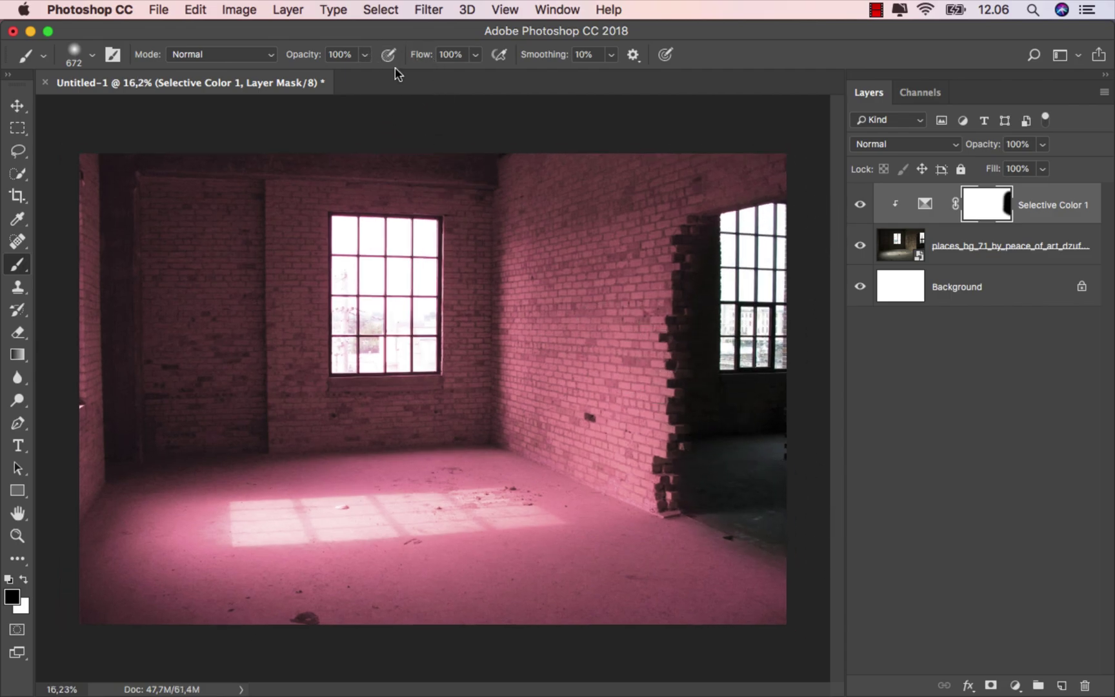
- Fade the tint on the mask along the ceiling and left wall using a large soft black brush at 28% opacity, and compare before and after
left_click(365, 55)
left_click(306, 76)
scroll(361, 189, "down", 2)
left_click_drag(365, 210, 434, 212)
right_click(709, 156)
left_click(712, 160)
left_click_drag(620, 197, 640, 199)
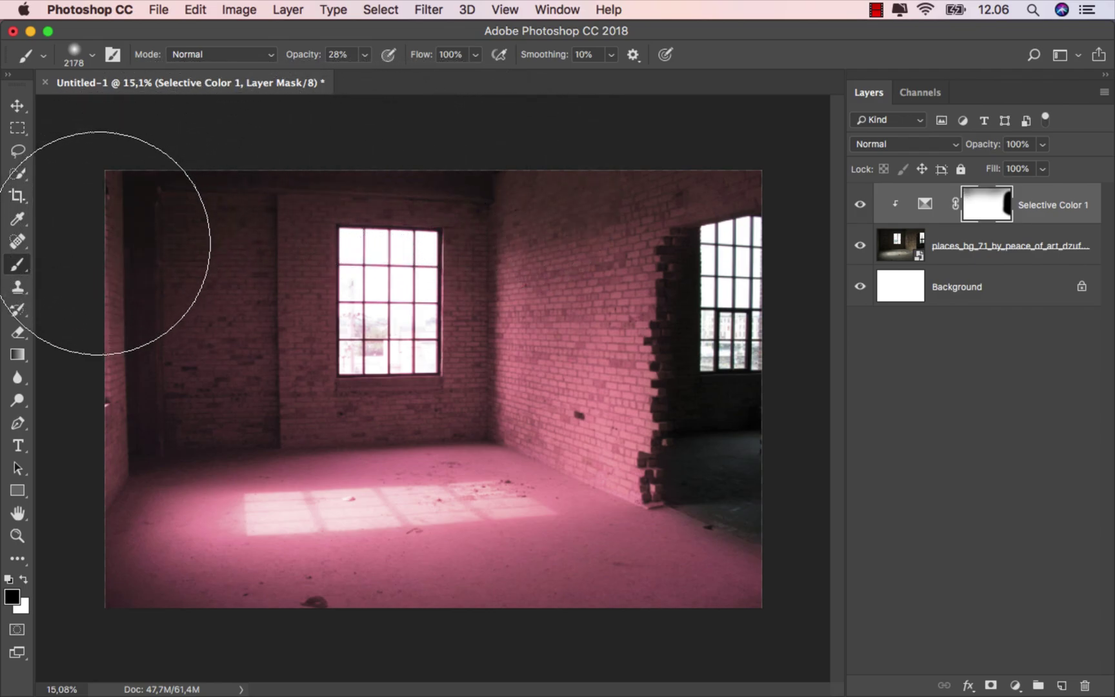
mouse_move(97, 244)
left_mouse_down()
mouse_move(308, 220)
mouse_move(368, 199)
mouse_move(631, 207)
mouse_move(722, 174)
mouse_move(585, 287)
mouse_move(530, 271)
mouse_move(552, 254)
mouse_move(616, 261)
mouse_move(242, 249)
mouse_move(174, 161)
mouse_move(113, 274)
mouse_move(95, 360)
mouse_move(108, 376)
mouse_move(80, 382)
left_mouse_up()
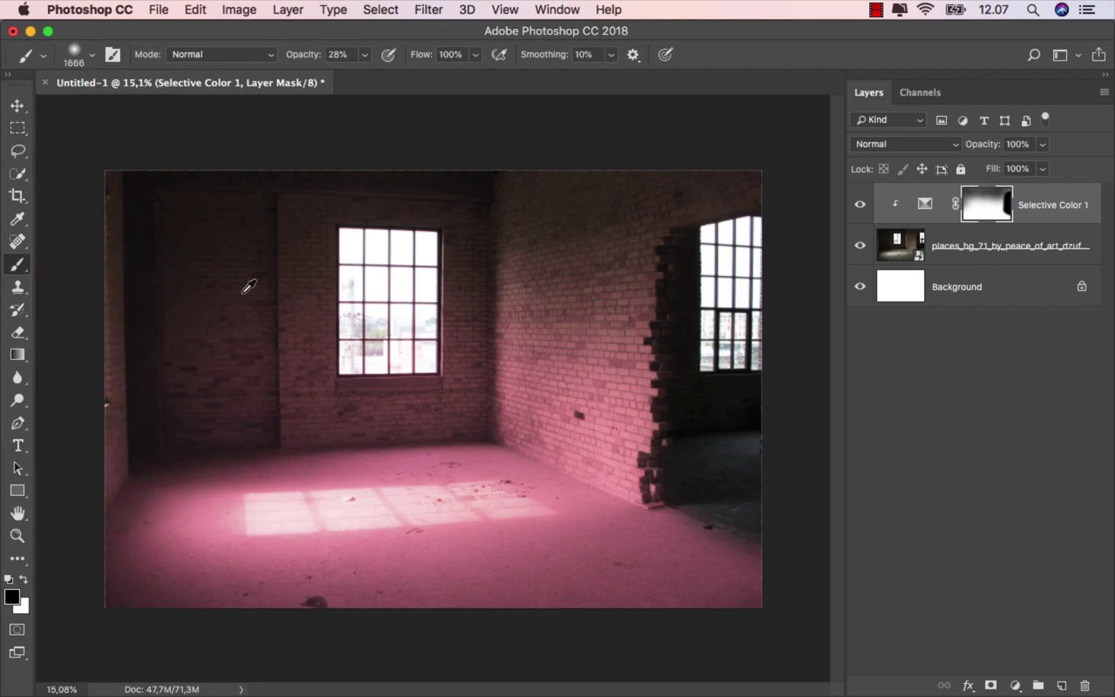
scroll(243, 295, "up", 2)
left_click(862, 202)
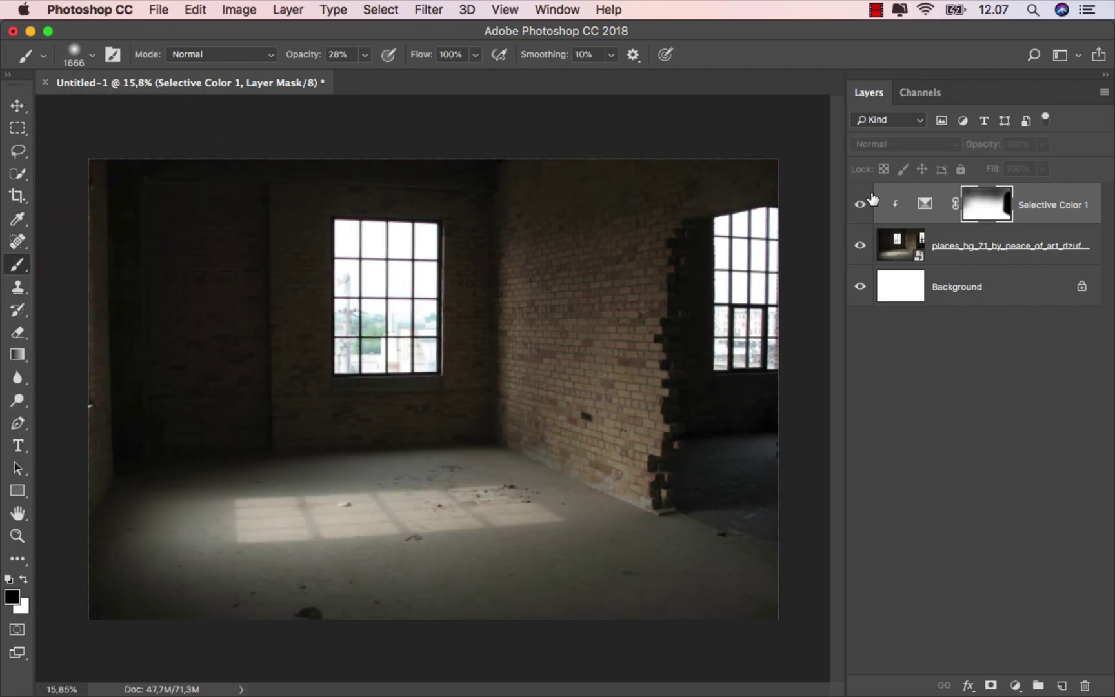
left_click(862, 201)
scroll(690, 258, "up", 1)
- Add a Gradient Map adjustment layer above the Selective Color layer
left_click(1037, 208)
key("v")
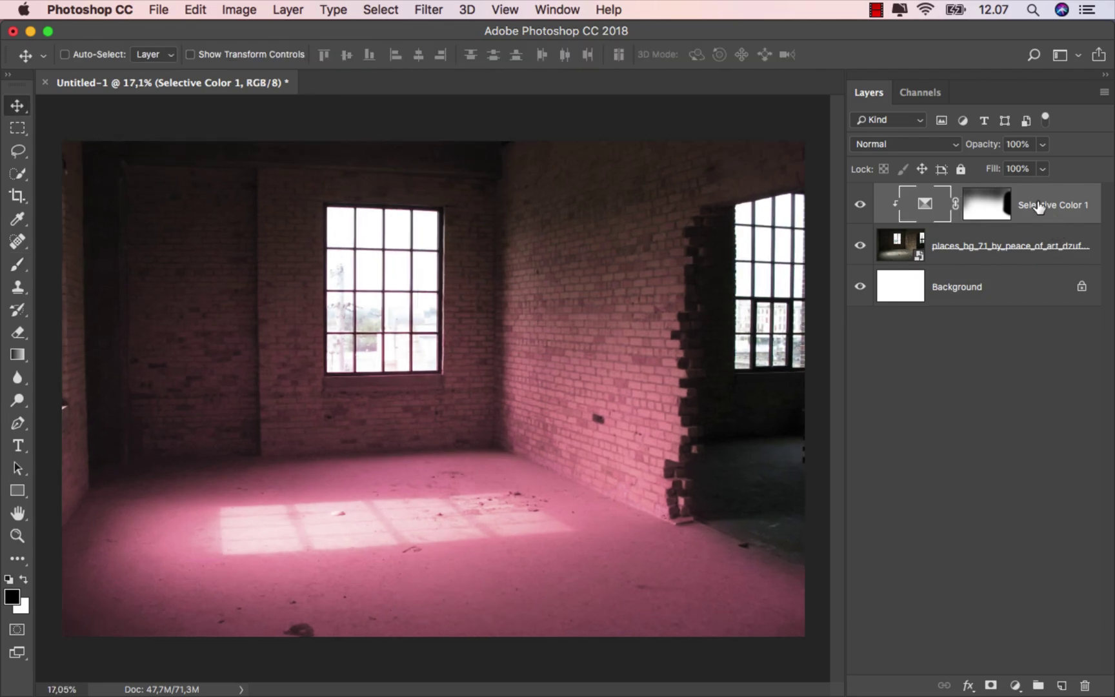
left_click(1027, 685)
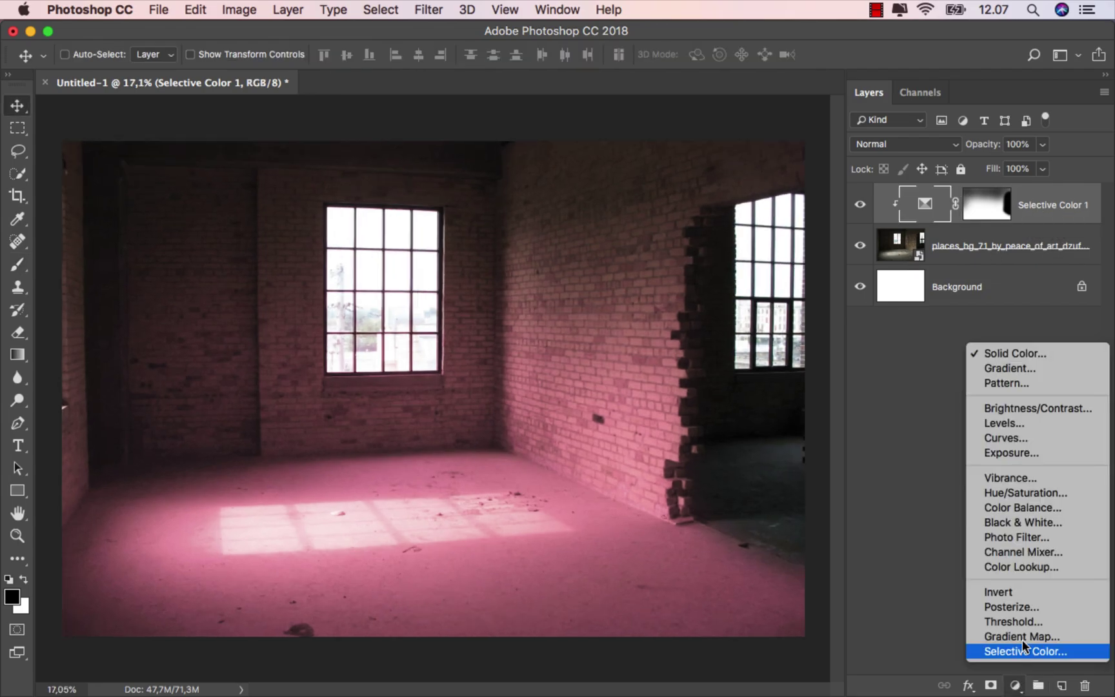
left_click(1024, 633)
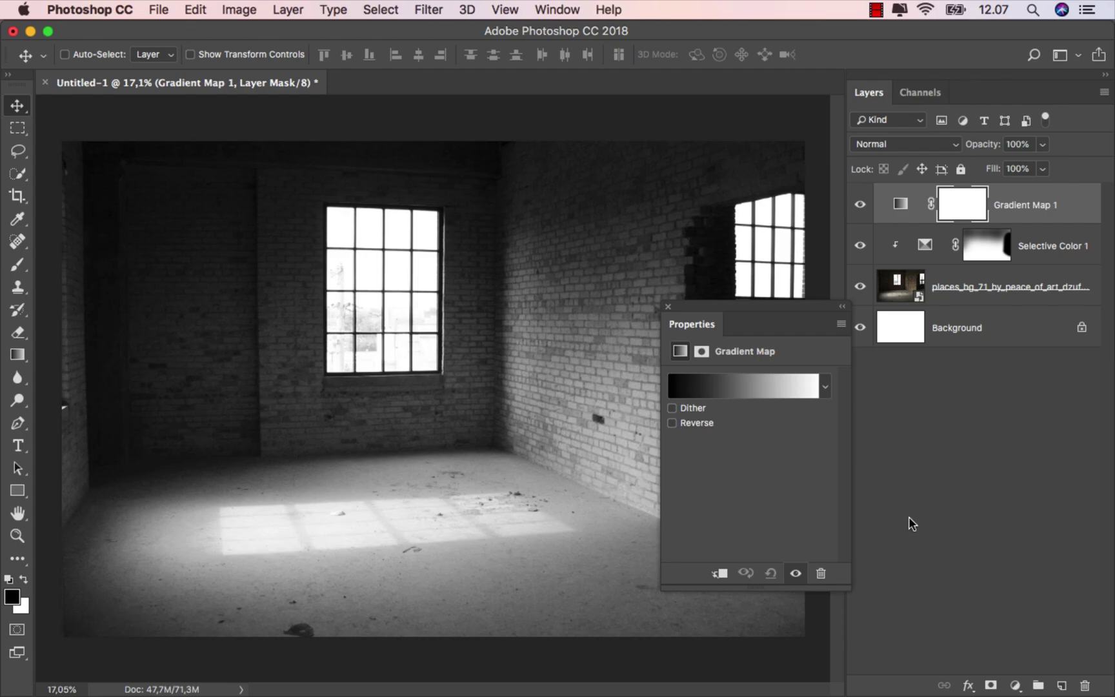
- Clip the Gradient Map to the layer below and set its gradient's dark stop to a very dark magenta, about 1a0012
left_click(720, 573)
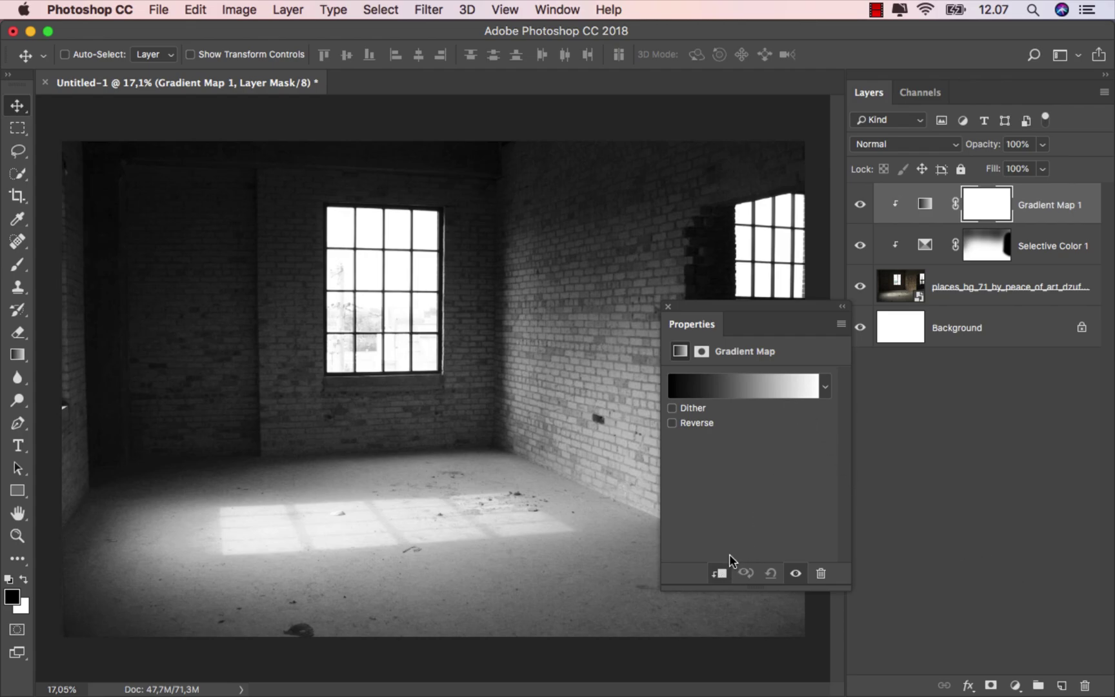
left_click(758, 388)
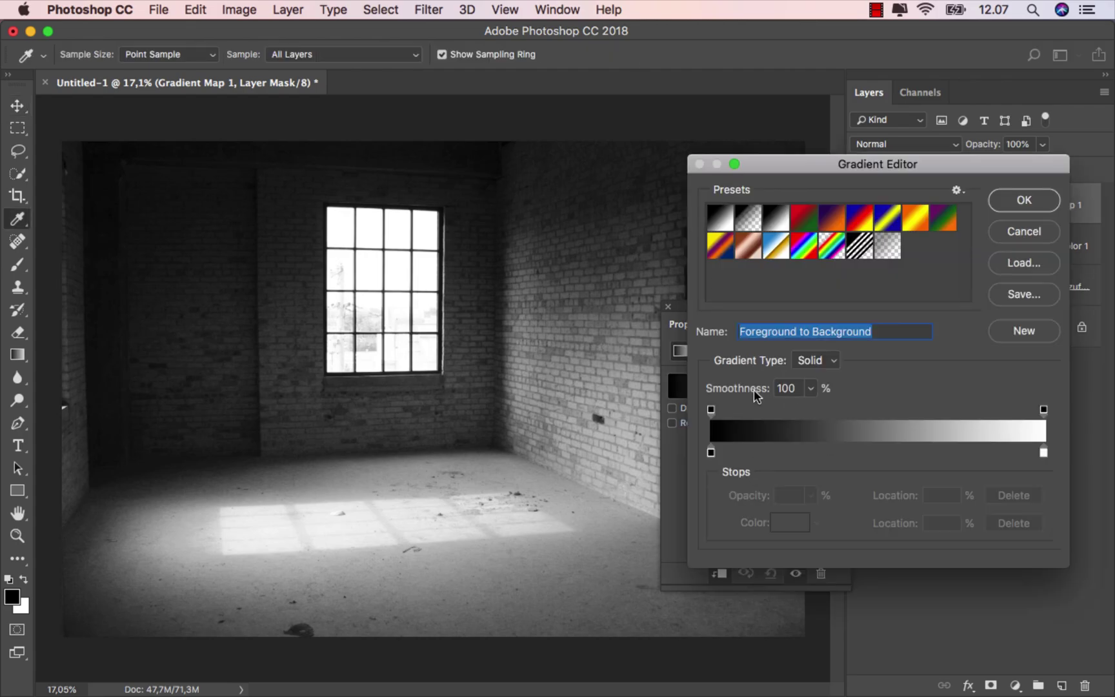
double_click(712, 453)
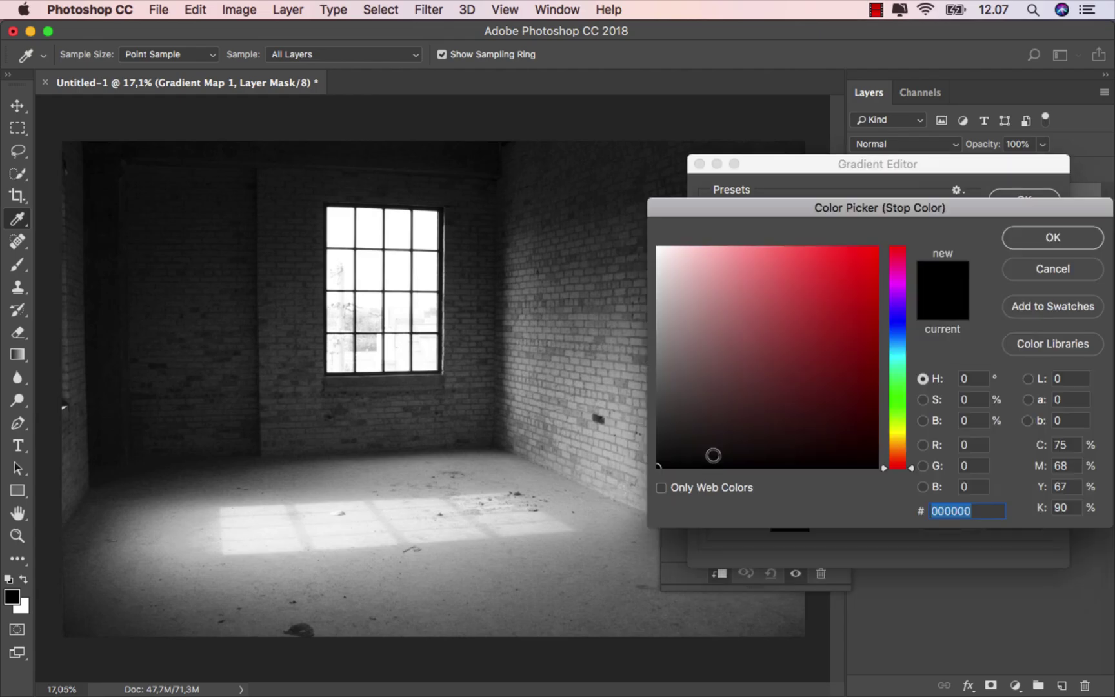
left_click(830, 447)
left_click_drag(830, 446, 878, 446)
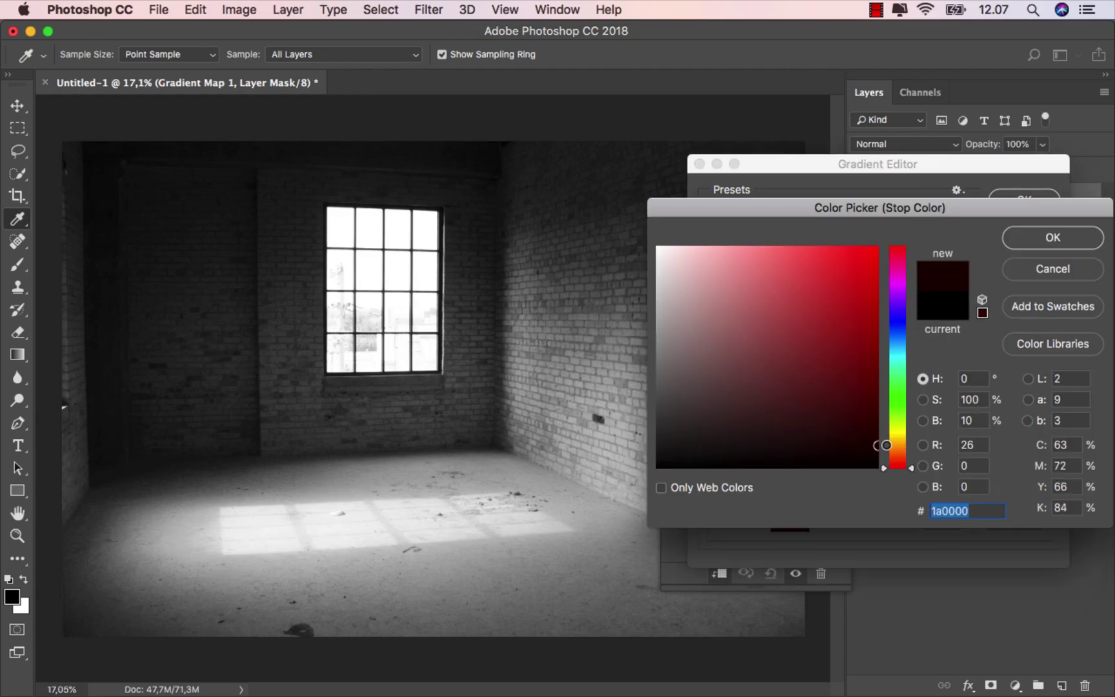
left_click_drag(902, 324, 907, 249)
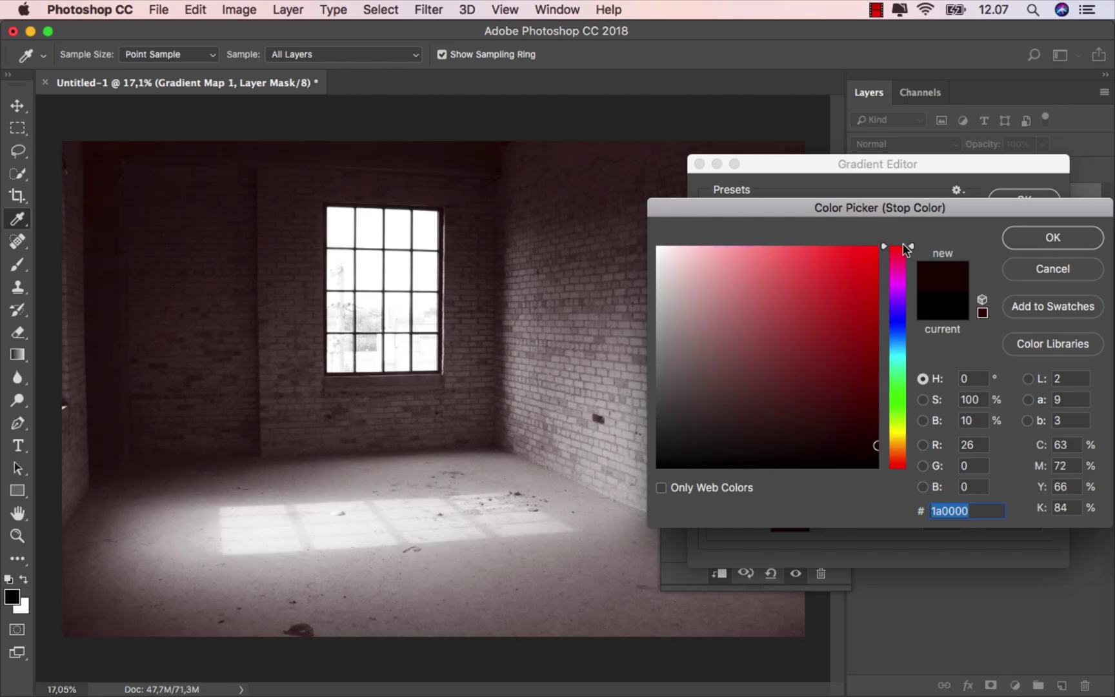
mouse_move(903, 261)
left_mouse_down()
mouse_move(907, 280)
mouse_move(907, 271)
left_mouse_up()
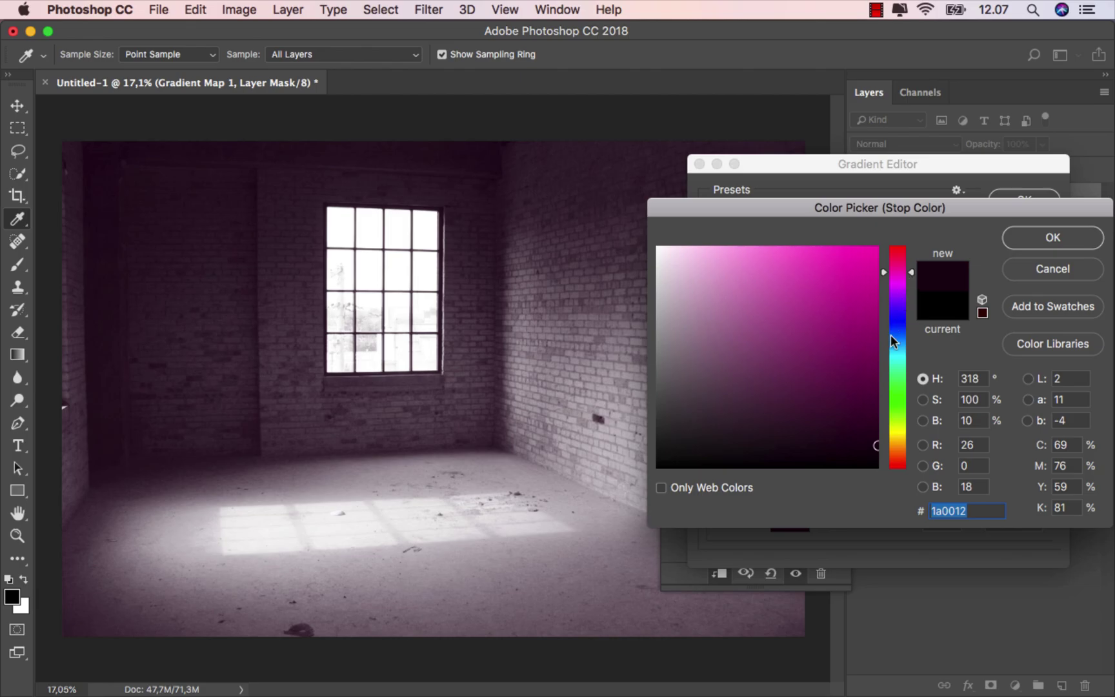
left_click(872, 444)
left_click(1034, 243)
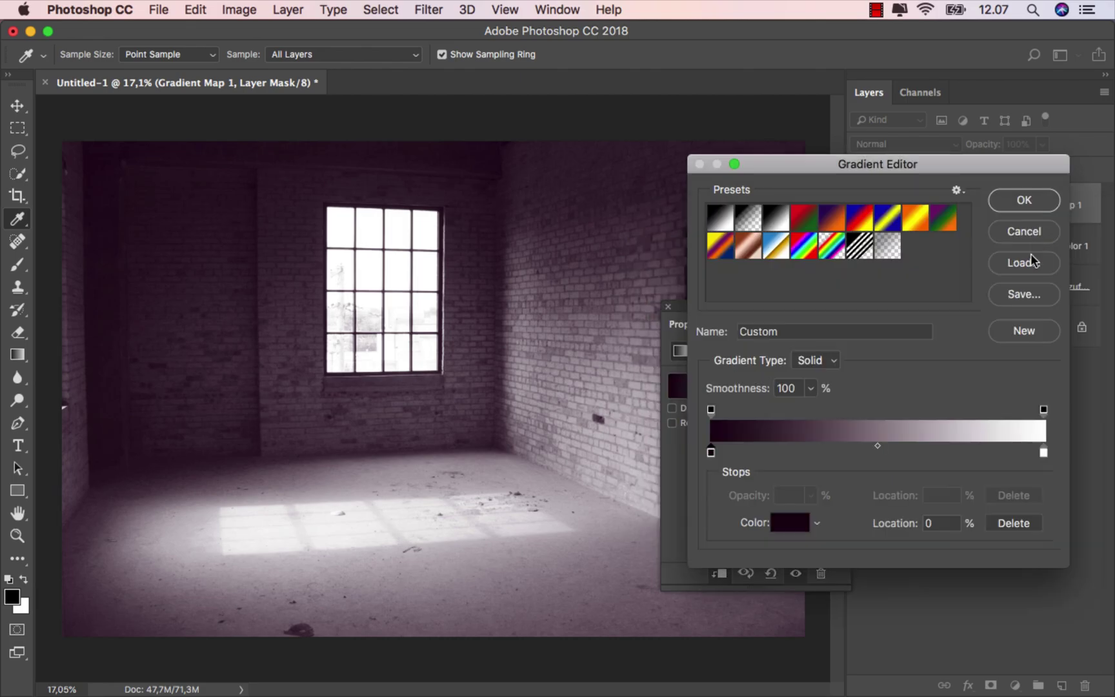
- Set the gradient's light stop to pink ff8a8a, apply the gradient, and compare the image with and without the Gradient Map
left_click(1044, 453)
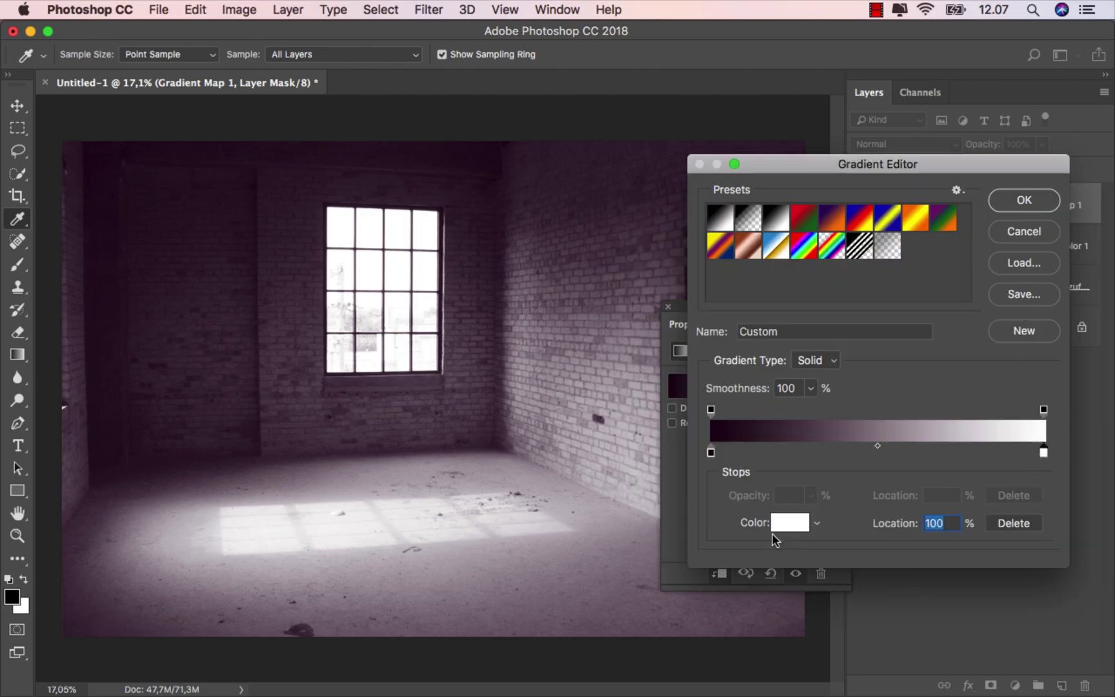
left_click(789, 524)
left_click(752, 244)
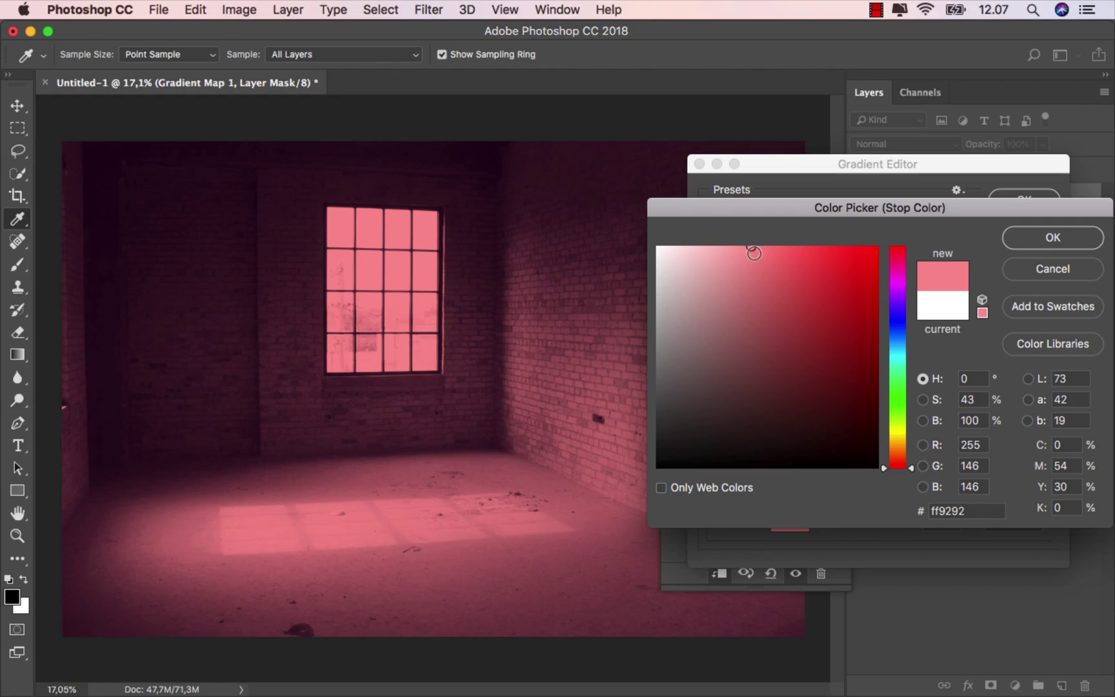
left_click_drag(755, 253, 759, 241)
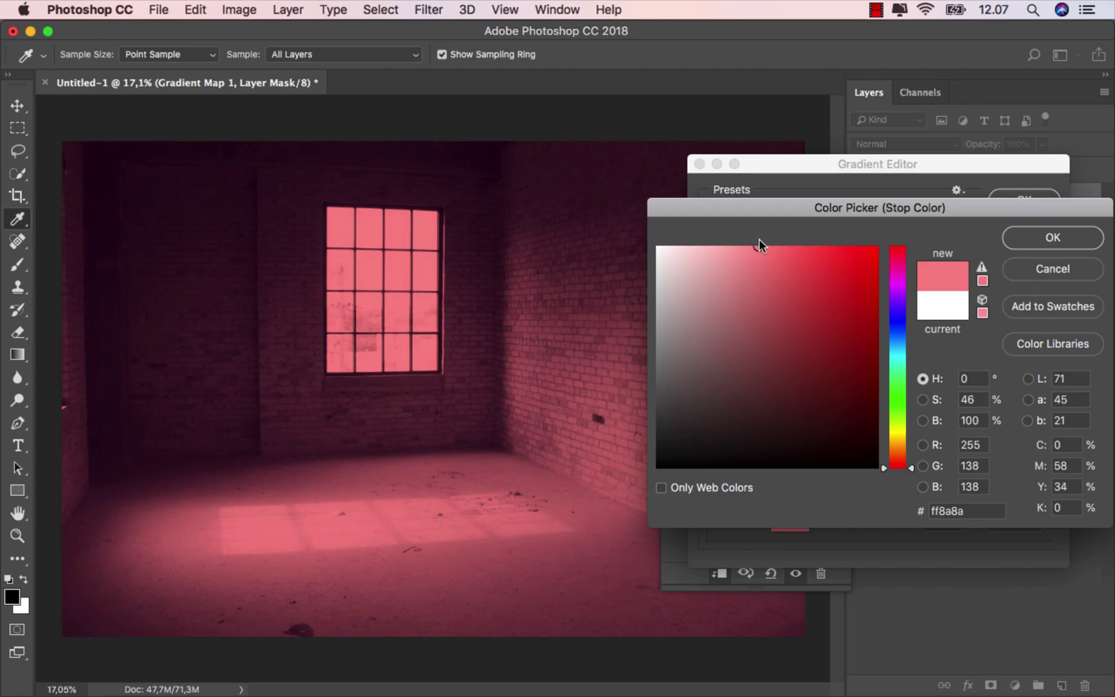
left_click(1048, 241)
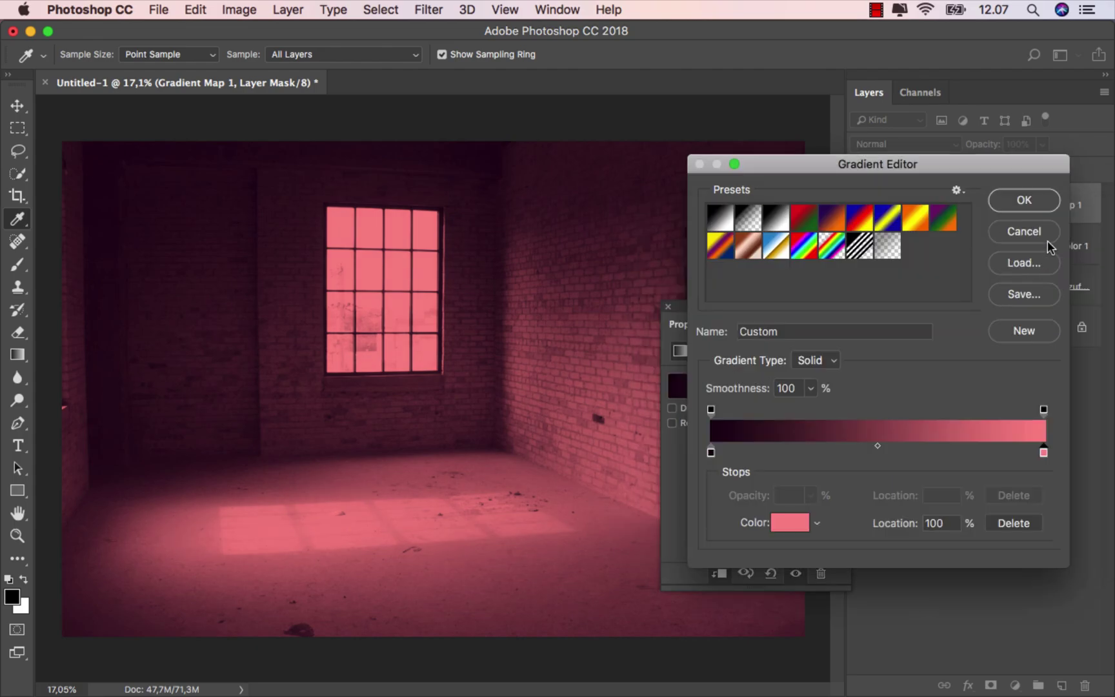
left_click(1030, 205)
left_click(668, 308)
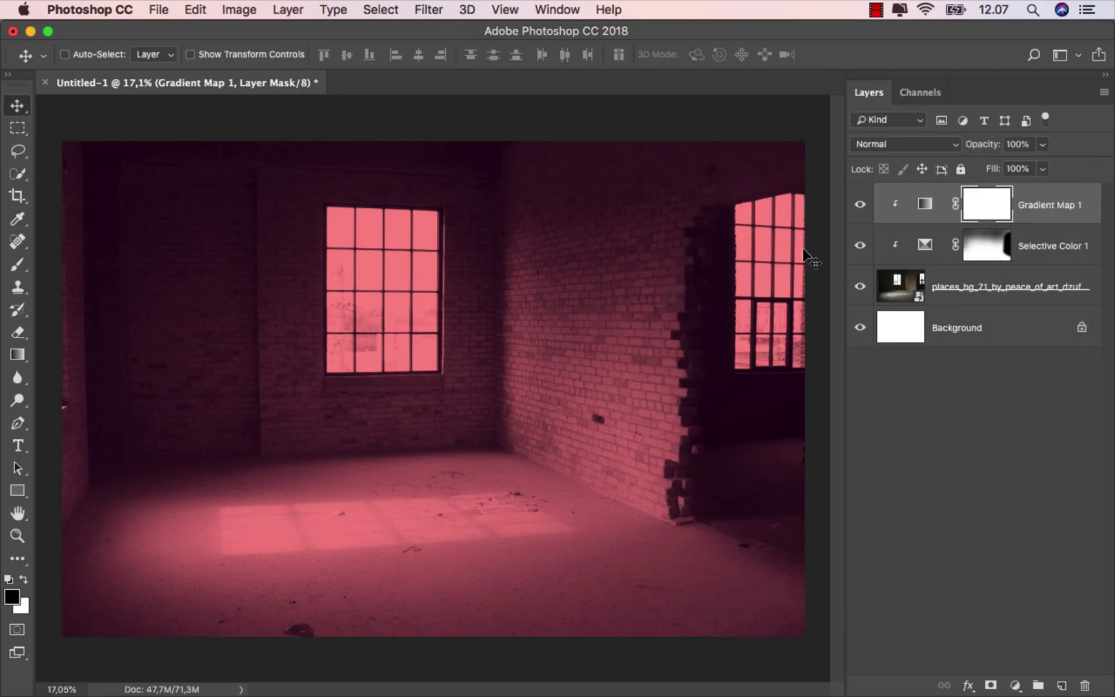
left_click(860, 206)
left_click(859, 205)
left_click(1044, 202)
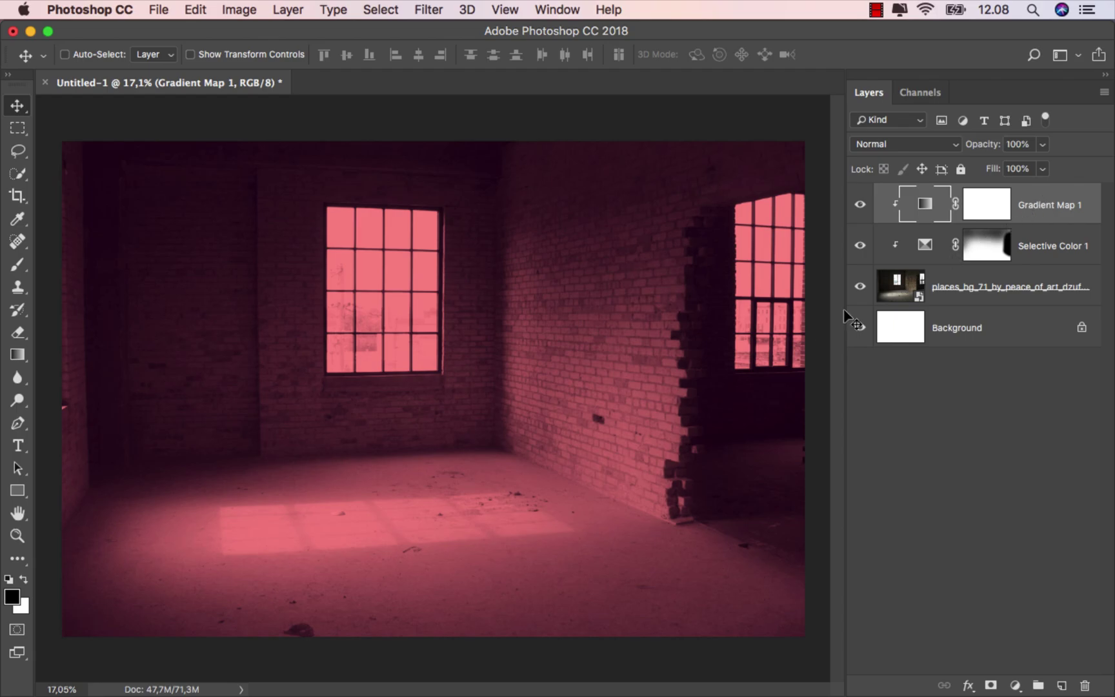
- Place the sky_30_by_peace_of_art_dy458j.jpg image from the Finder folder as the top layer, flipped horizontally
mouse_move(460, 652)
left_click(386, 653)
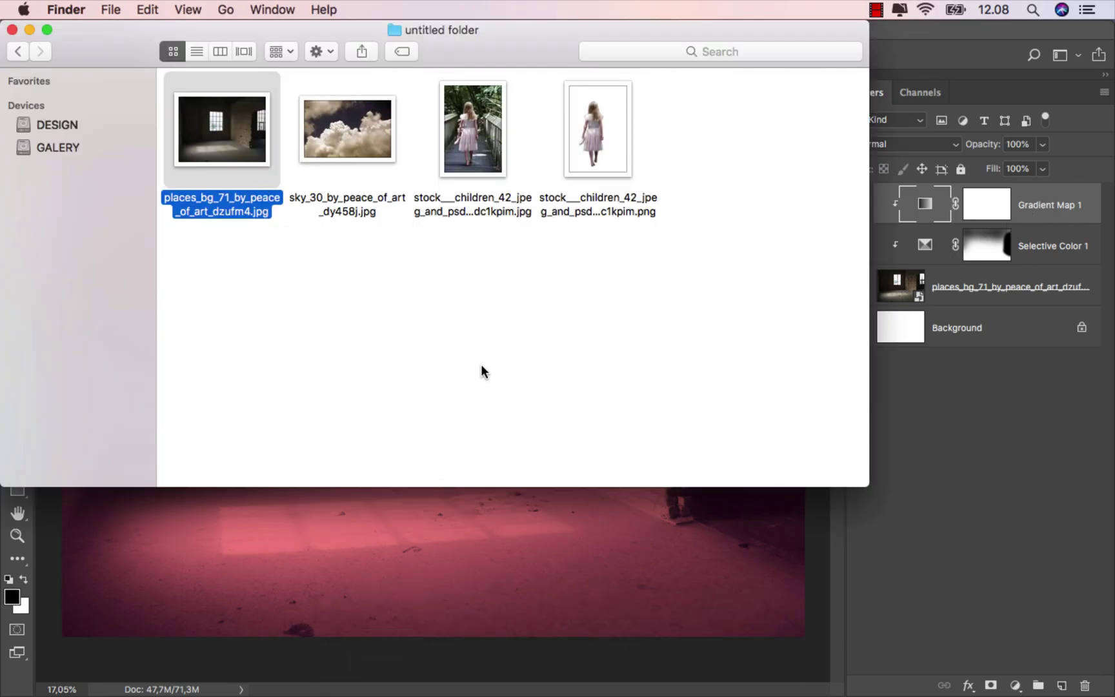
left_click_drag(338, 154, 444, 332)
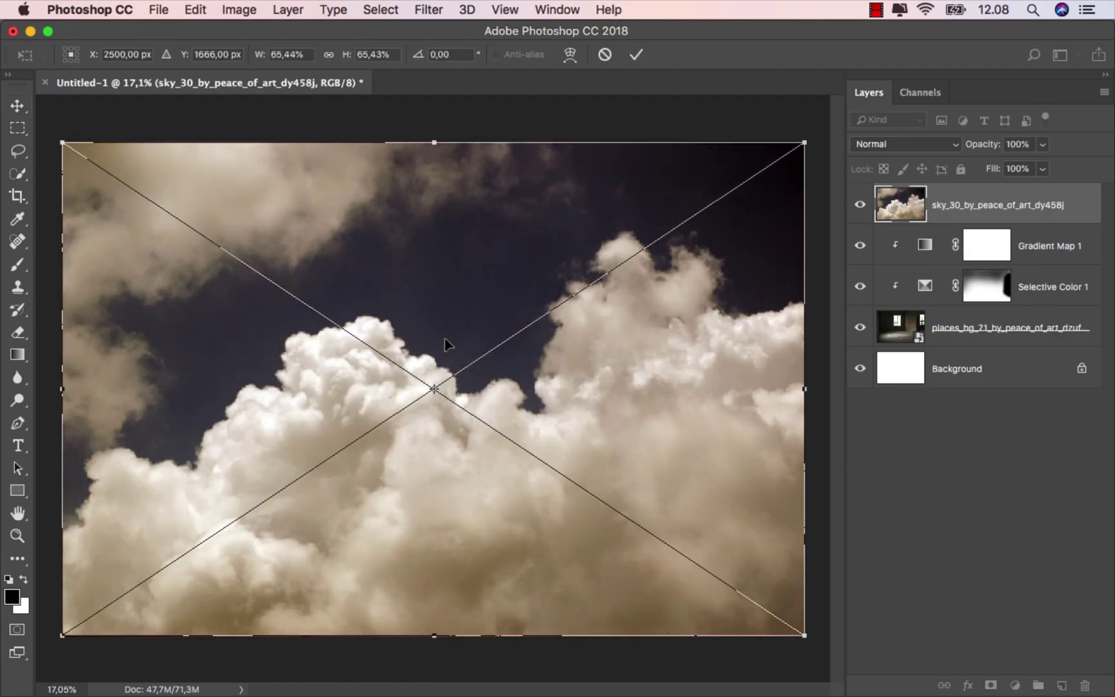
right_click(445, 344)
left_click(513, 535)
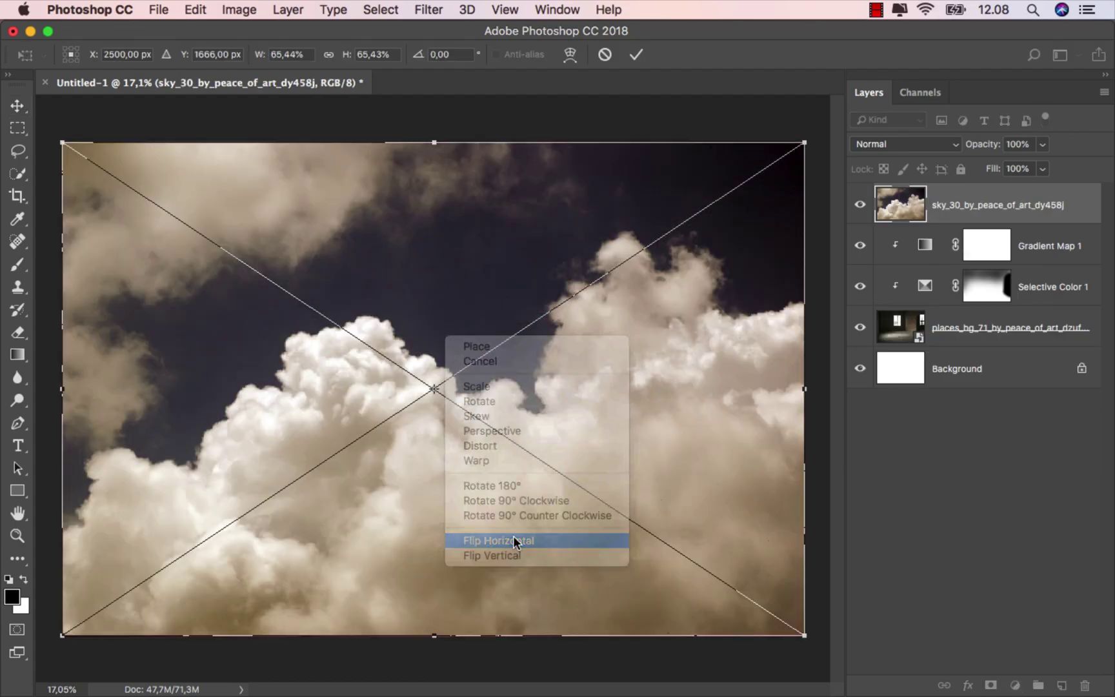
left_click(636, 54)
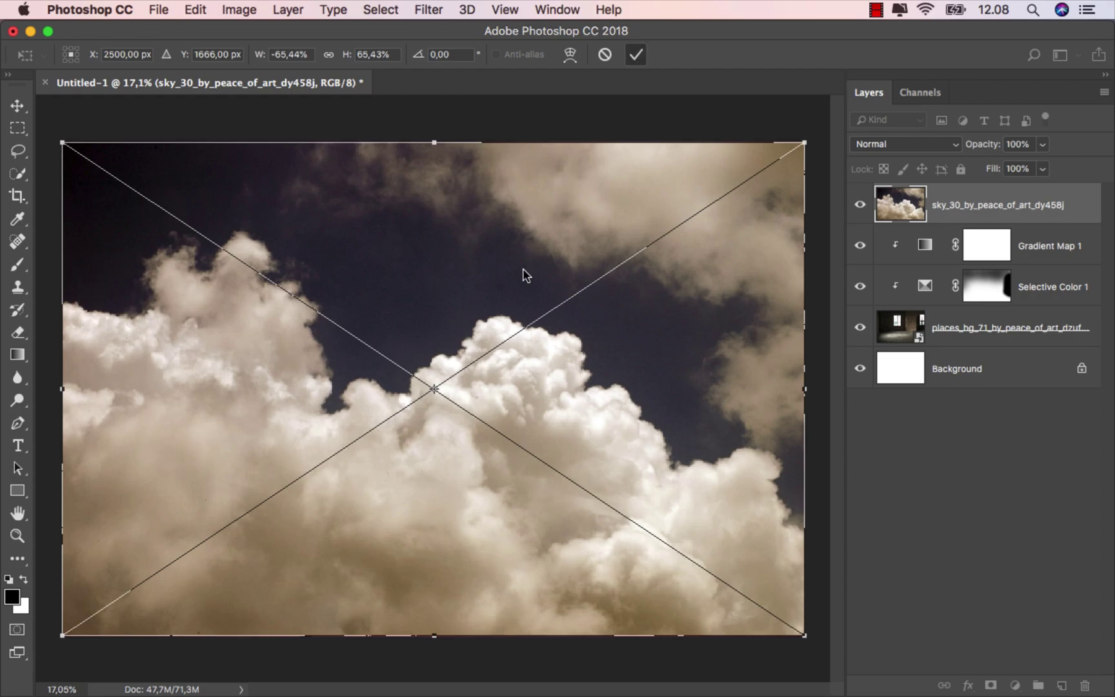
- Compare the sky's Red, Green and Blue channels, duplicate the Green channel, and show only the duplicate
scroll(490, 316, "up", 1)
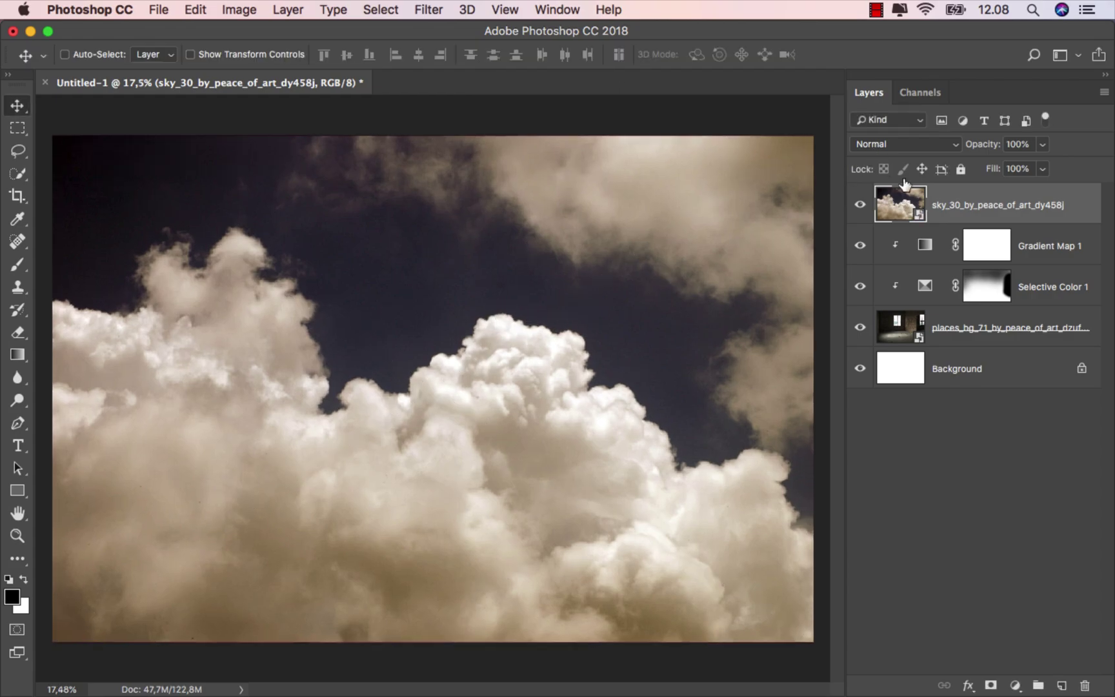
left_click(914, 95)
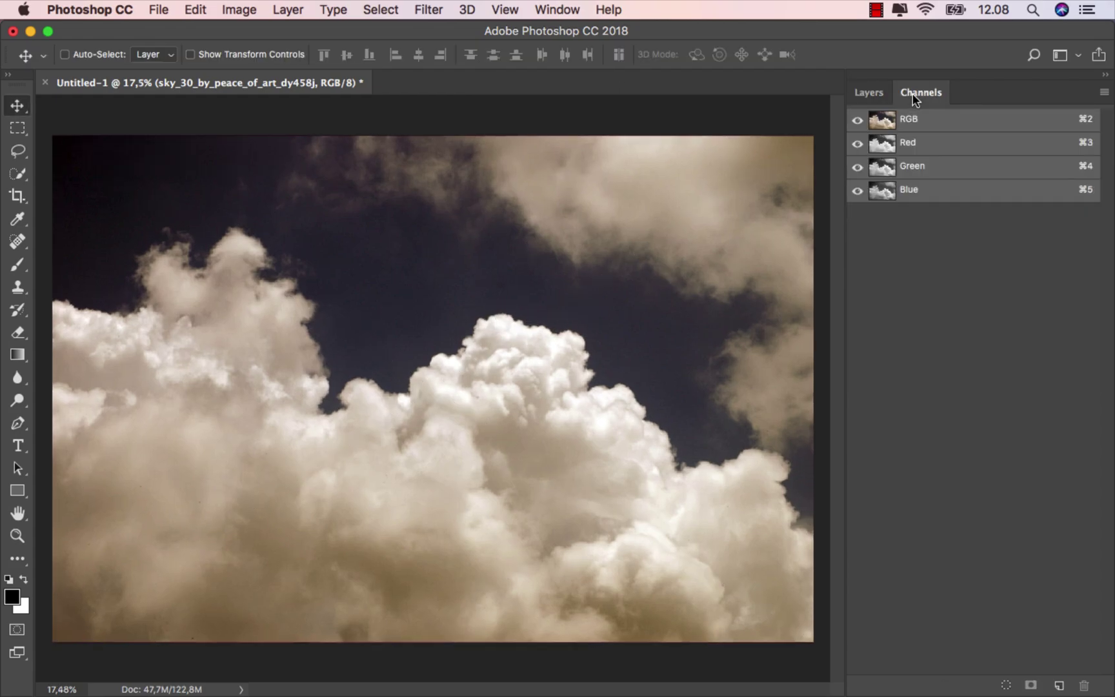
left_click(911, 142)
left_click(927, 167)
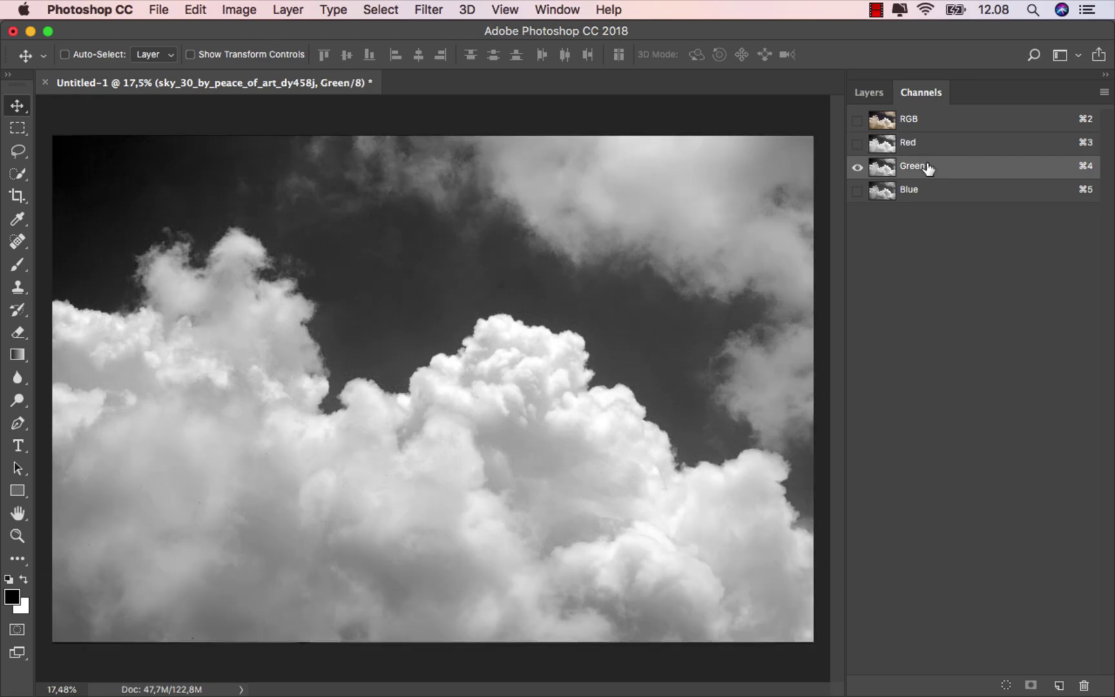
left_click(931, 192)
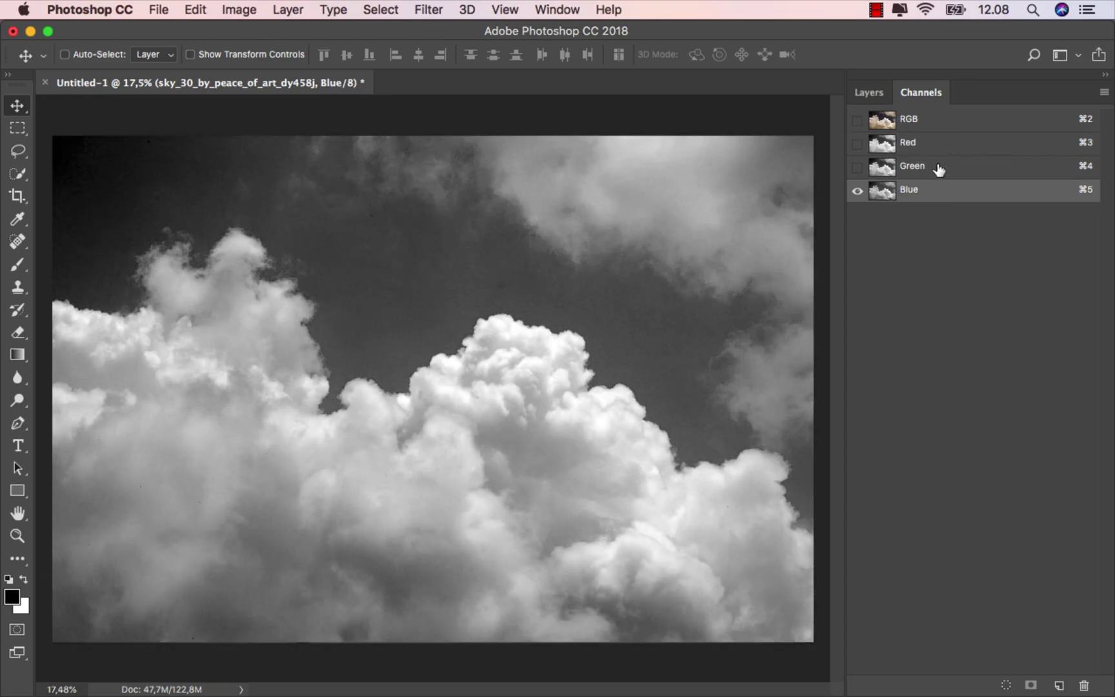
left_click(939, 170)
right_click(934, 171)
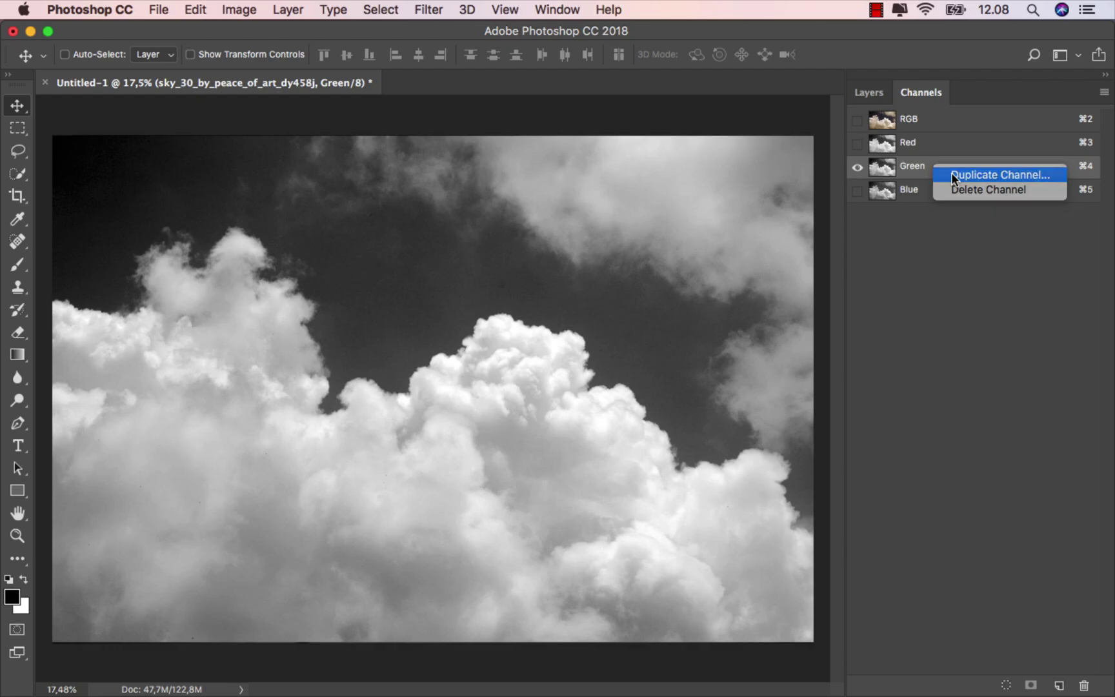
left_click(952, 172)
left_click(717, 279)
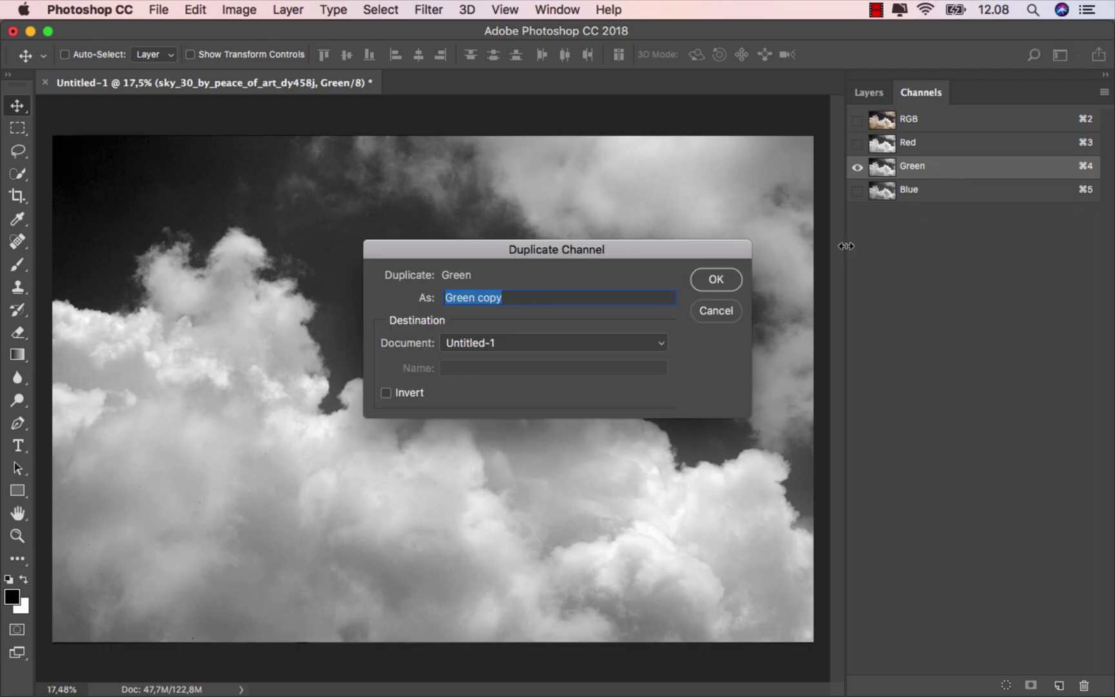
left_click(857, 214)
left_click(858, 169)
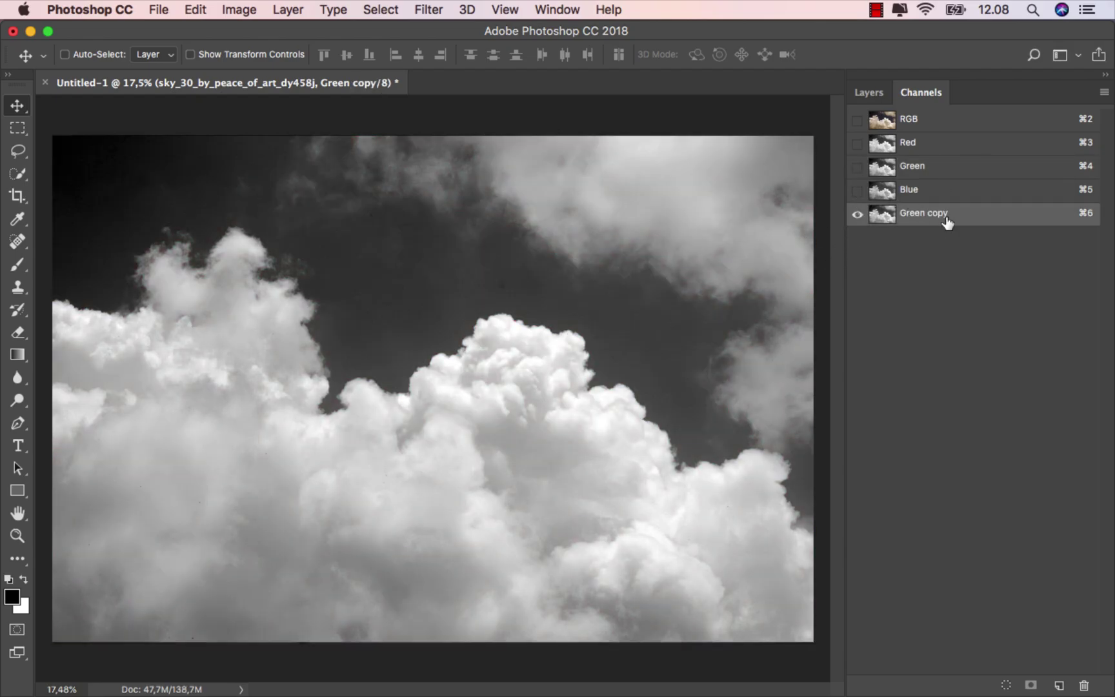
- Darken the duplicated green channel with Levels, setting the black input level to 81
key("super+l")
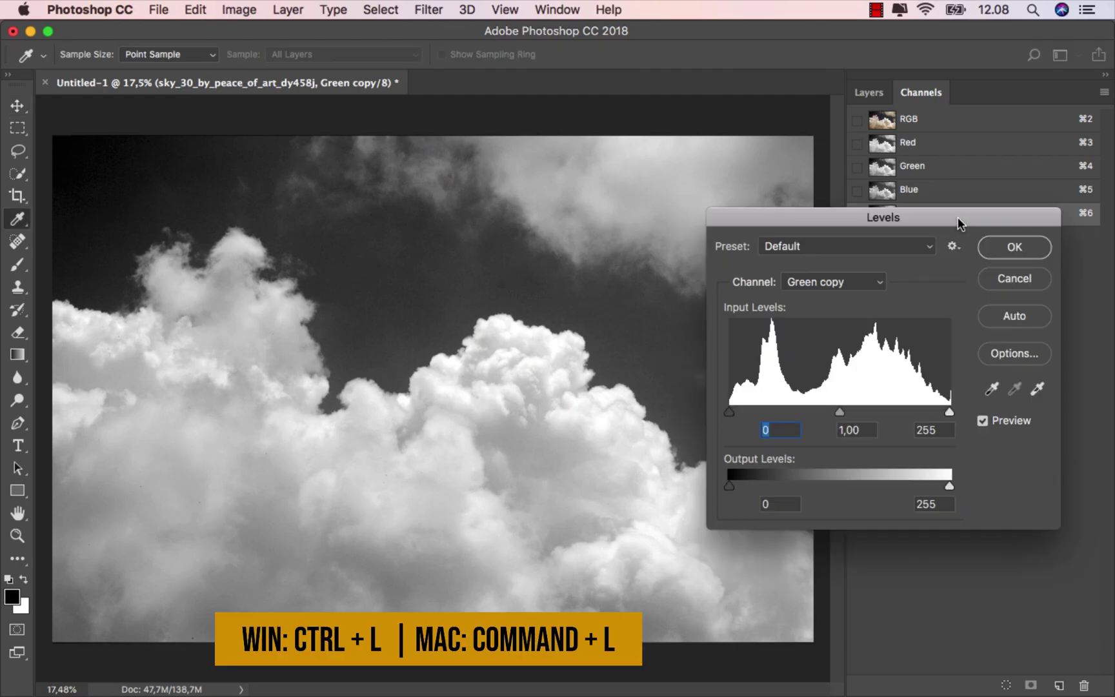
left_click_drag(730, 411, 799, 413)
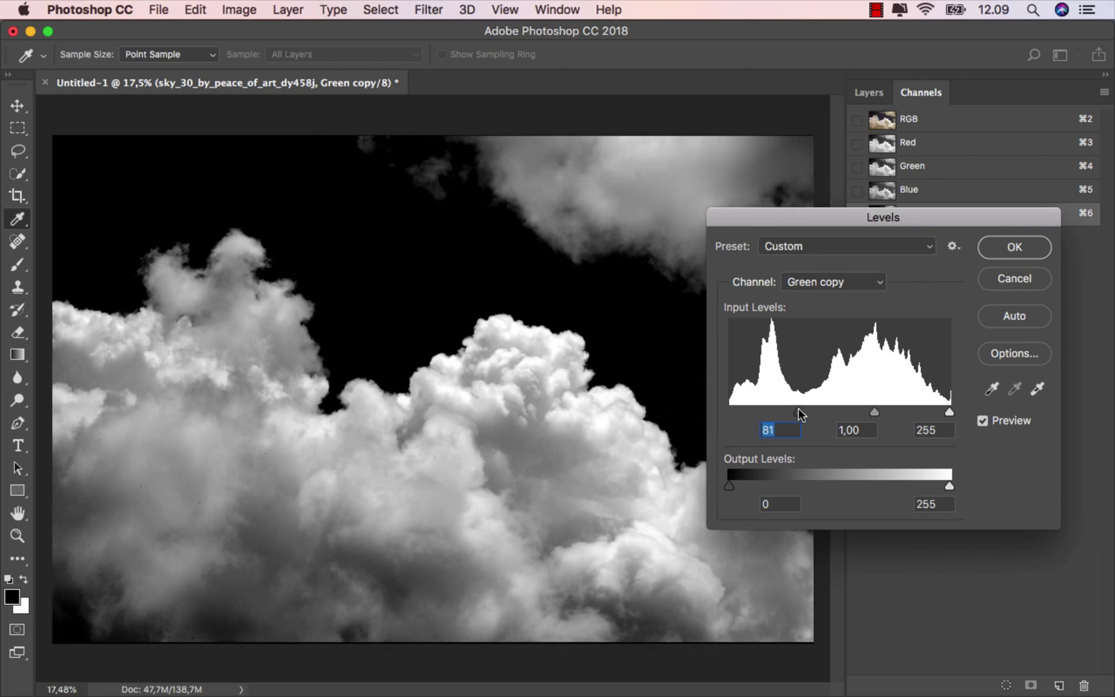
left_click(1010, 253)
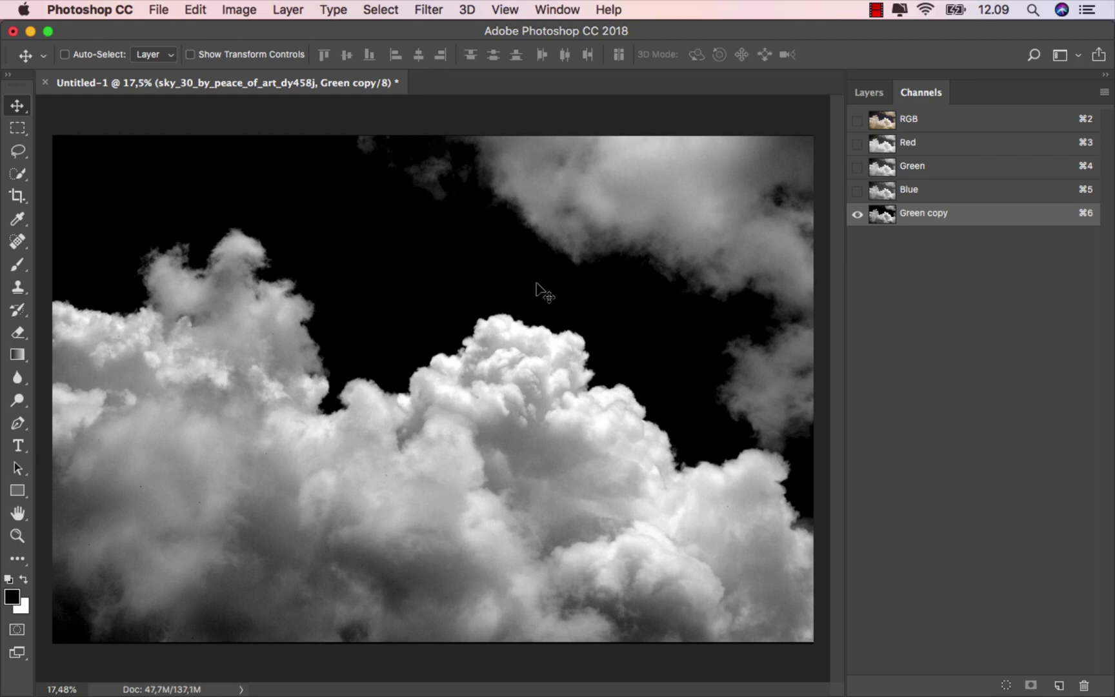
- Paint black over the upper clouds in the duplicated channel using a large soft brush at 100% opacity
left_click(17, 265)
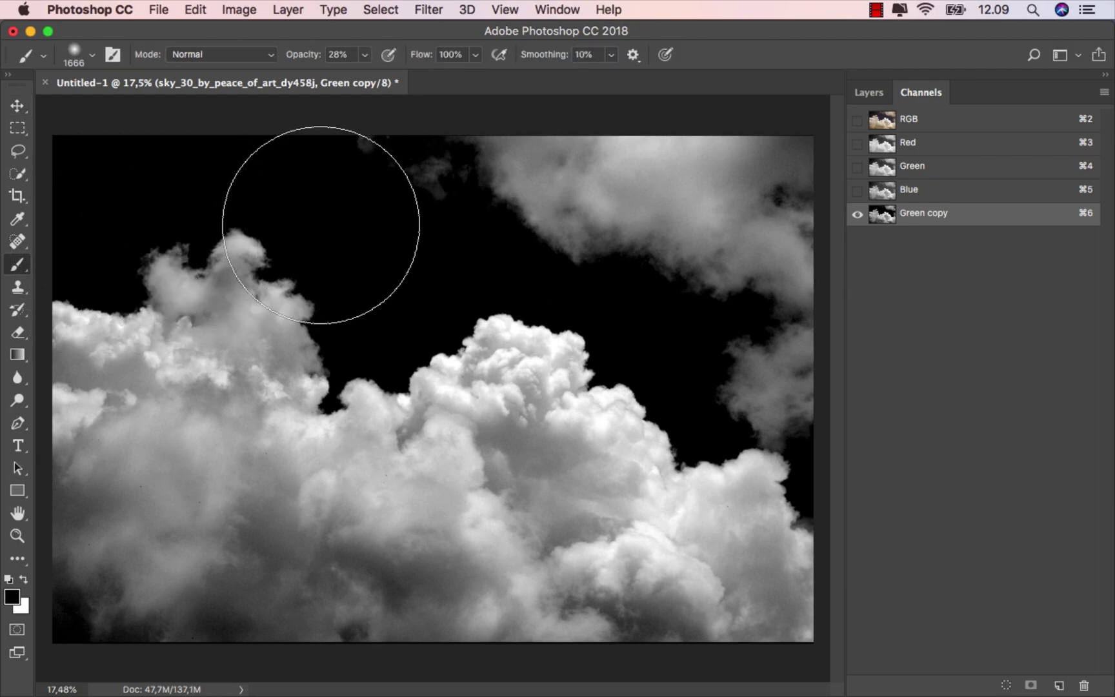
left_click(367, 54)
left_click_drag(364, 75, 442, 71)
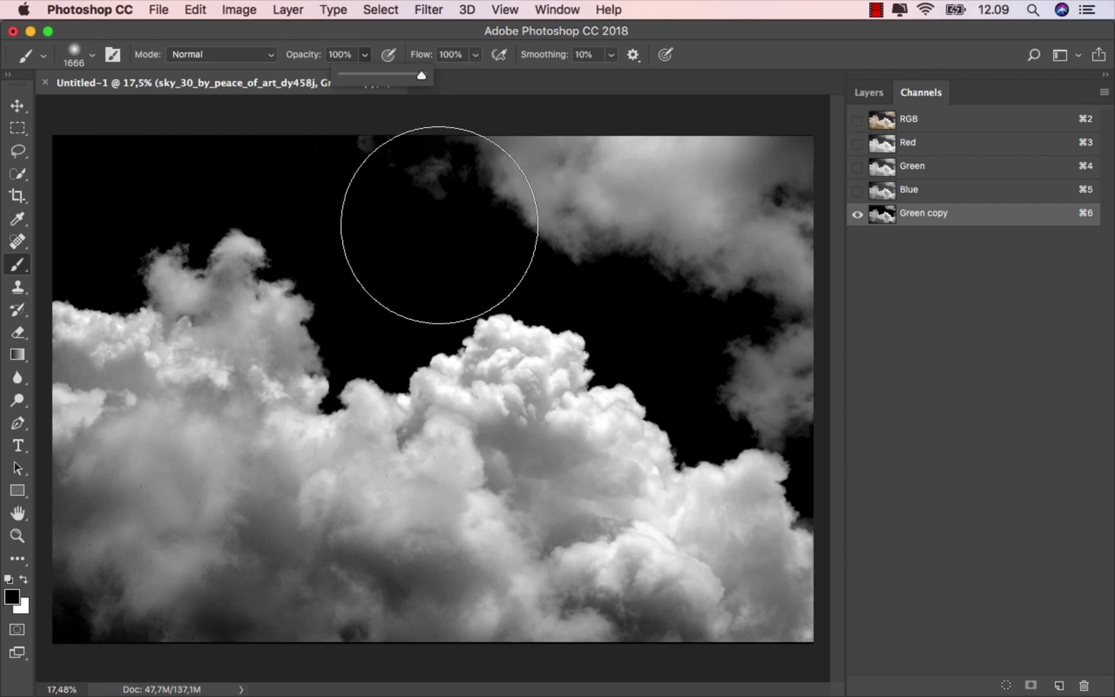
right_click(445, 226)
key("Return")
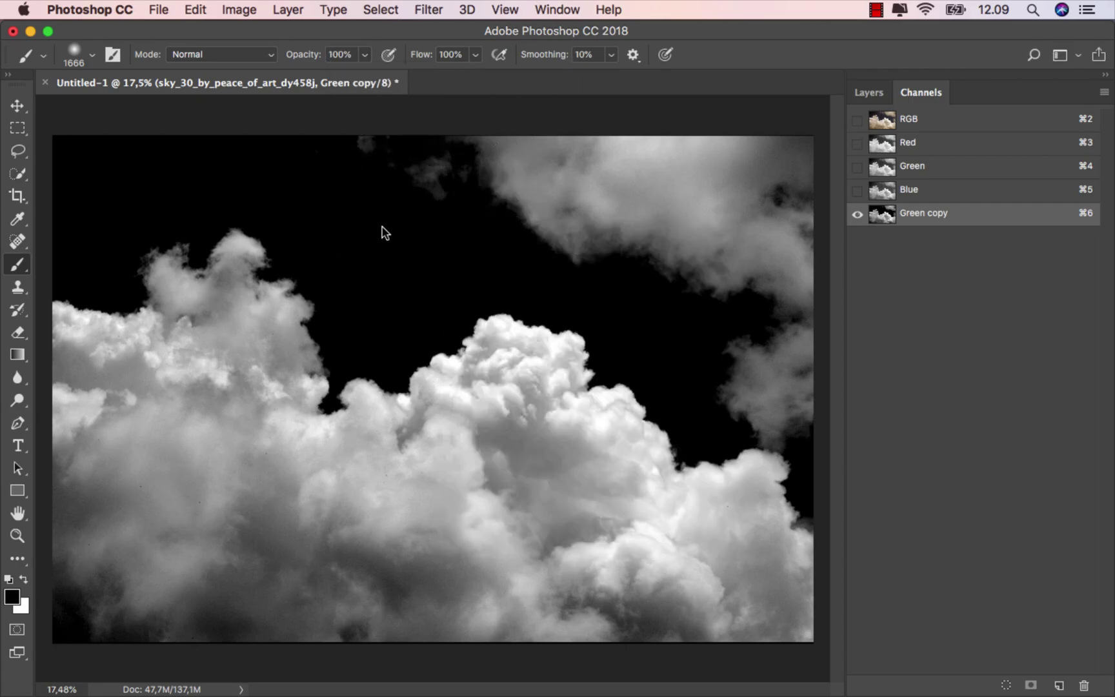
left_click_drag(386, 230, 296, 230)
mouse_move(420, 186)
left_mouse_down()
mouse_move(376, 149)
mouse_move(794, 179)
mouse_move(831, 164)
mouse_move(511, 162)
mouse_move(517, 189)
mouse_move(647, 243)
mouse_move(732, 208)
mouse_move(780, 208)
mouse_move(565, 169)
left_mouse_up()
- Paint out the remaining cloud wisps near the right edge of the duplicated channel using progressively smaller soft black brushes, down to 189 px
scroll(709, 326, "up", 2)
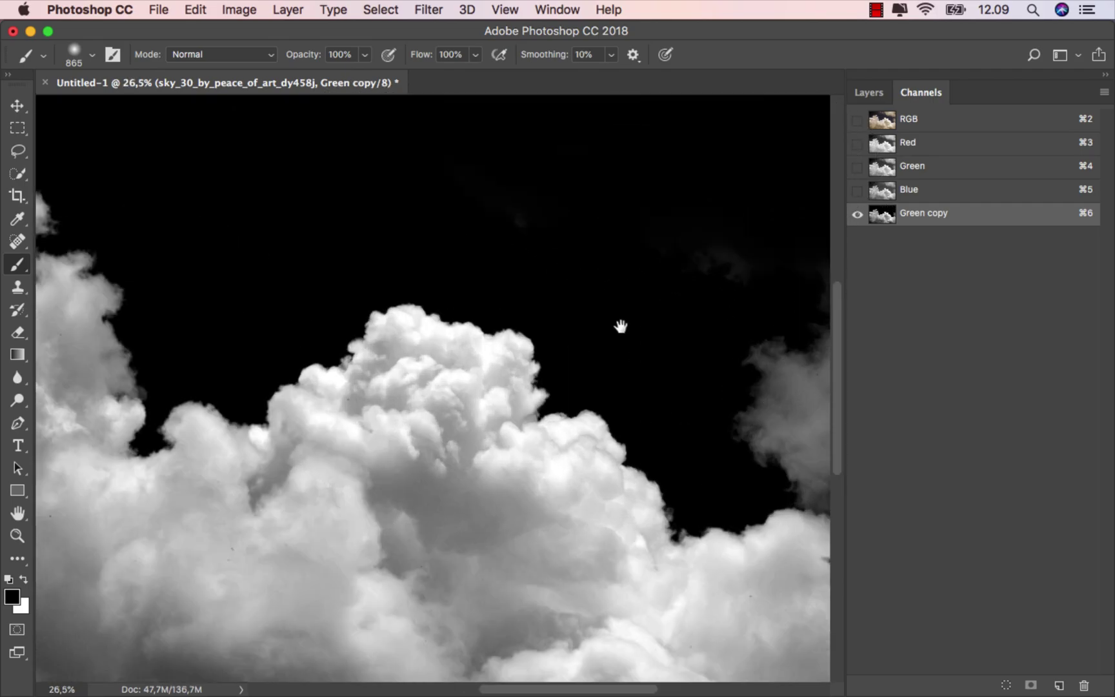
left_click_drag(621, 327, 258, 188)
scroll(456, 223, "up", 1)
left_click_drag(368, 234, 554, 148)
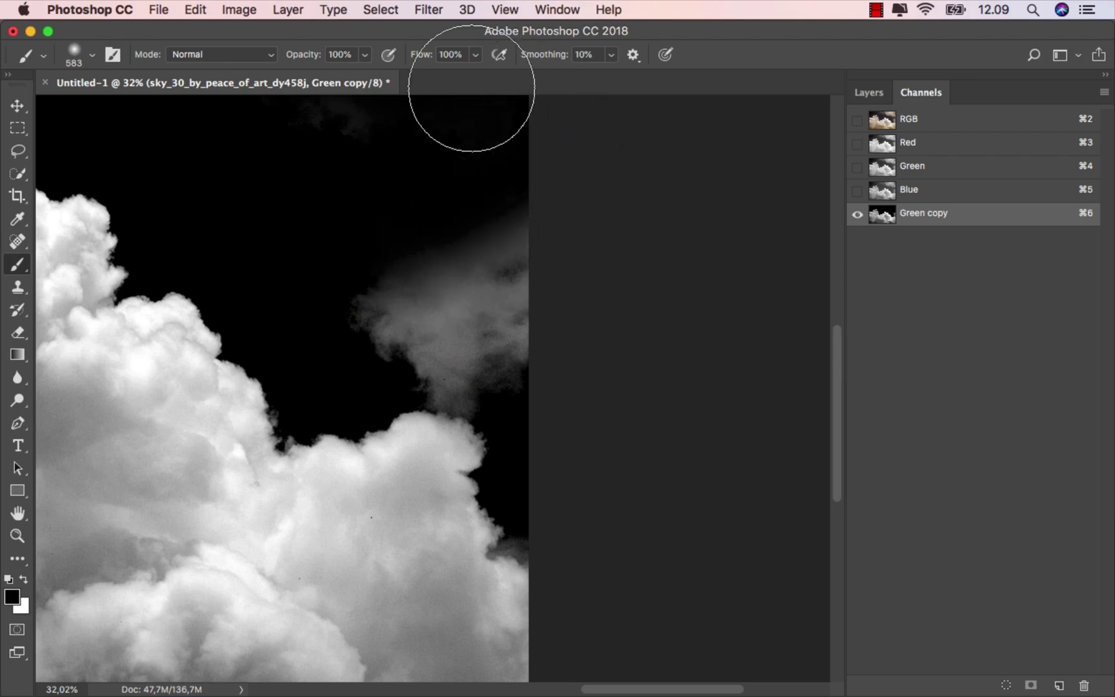
left_click_drag(446, 212, 400, 216)
scroll(389, 310, "up", 3)
mouse_move(377, 308)
left_mouse_down()
mouse_move(410, 335)
mouse_move(485, 281)
mouse_move(552, 291)
mouse_move(541, 258)
mouse_move(551, 343)
mouse_move(568, 366)
mouse_move(487, 350)
mouse_move(510, 389)
mouse_move(527, 333)
mouse_move(402, 383)
mouse_move(380, 411)
mouse_move(386, 442)
mouse_move(443, 426)
left_mouse_up()
scroll(510, 386, "up", 2)
scroll(441, 439, "up", 3)
mouse_move(385, 443)
left_mouse_down()
mouse_move(366, 464)
mouse_move(362, 456)
mouse_move(444, 500)
mouse_move(550, 531)
mouse_move(452, 513)
mouse_move(476, 314)
mouse_move(535, 315)
left_mouse_up()
mouse_move(542, 326)
left_mouse_down()
mouse_move(614, 380)
mouse_move(554, 393)
mouse_move(439, 387)
left_mouse_up()
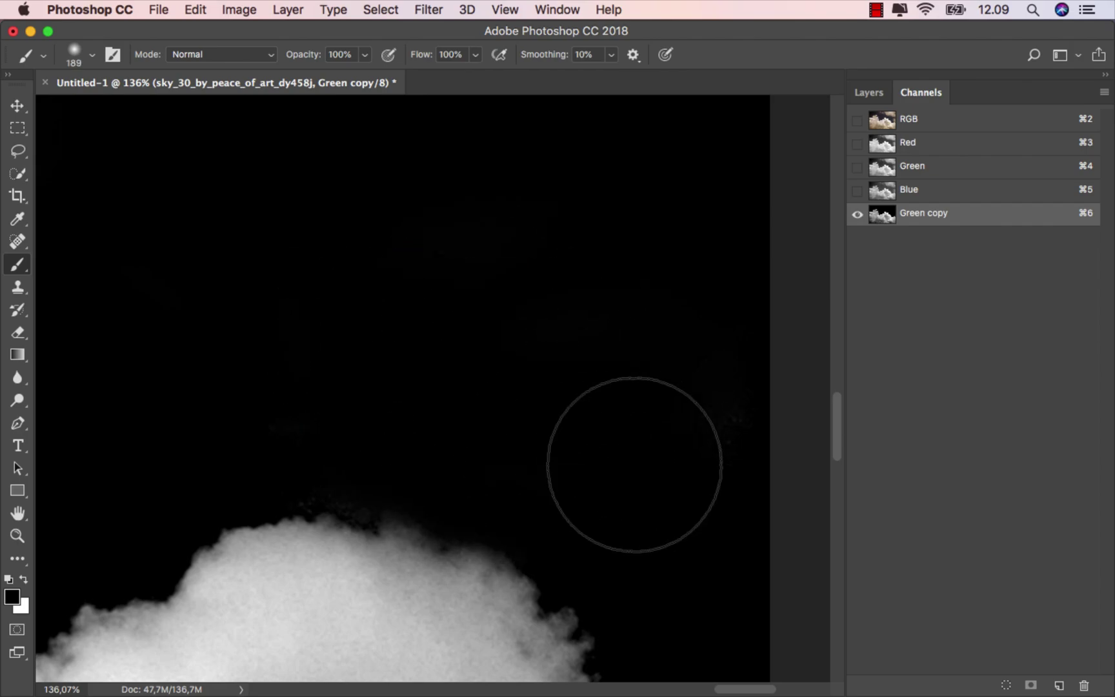
scroll(636, 446, "down", 5)
scroll(641, 442, "down", 2)
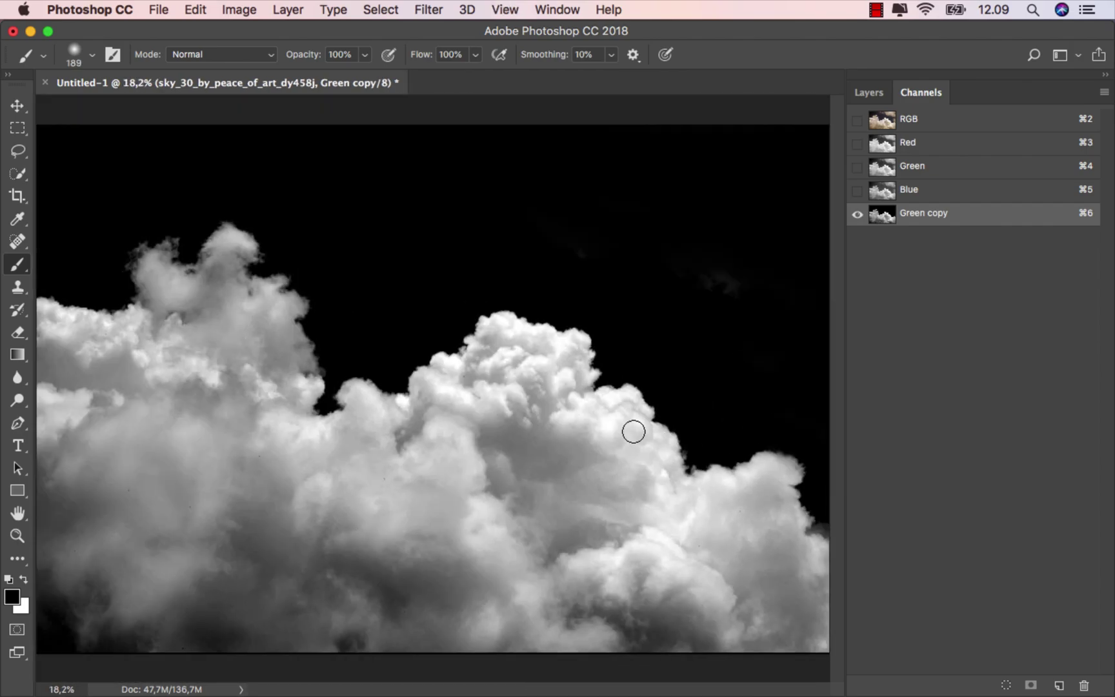
scroll(639, 426, "down", 1)
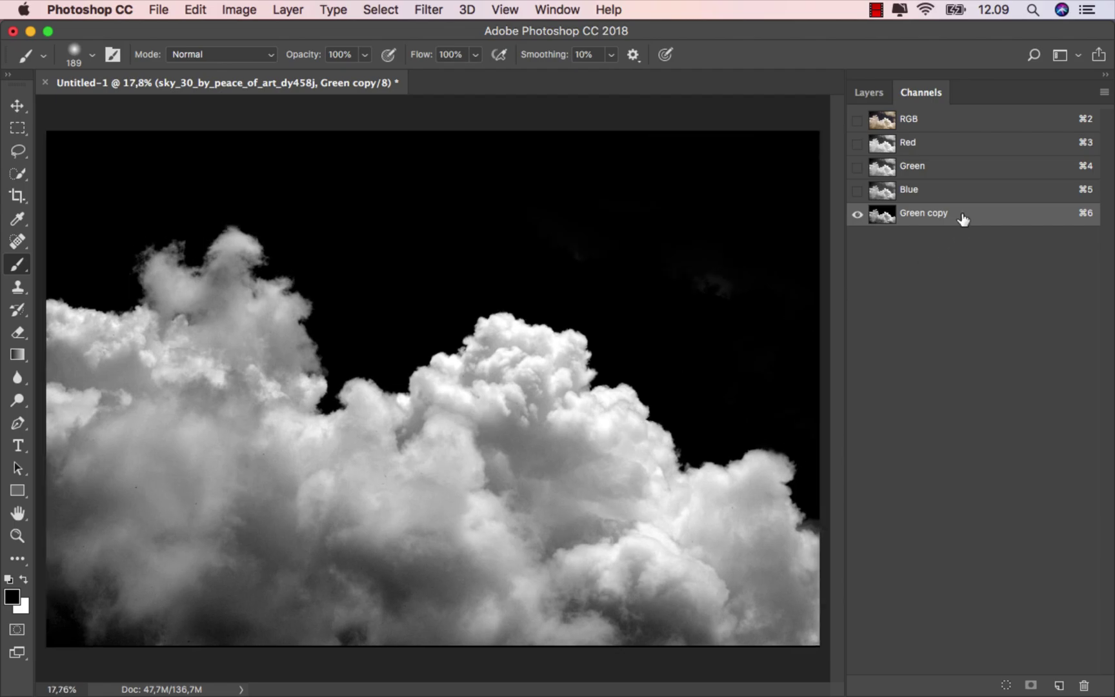
- Load the duplicated green channel as a selection, restore the RGB composite, and apply the selection as a mask on the sky layer
key("v")
left_click(1006, 685)
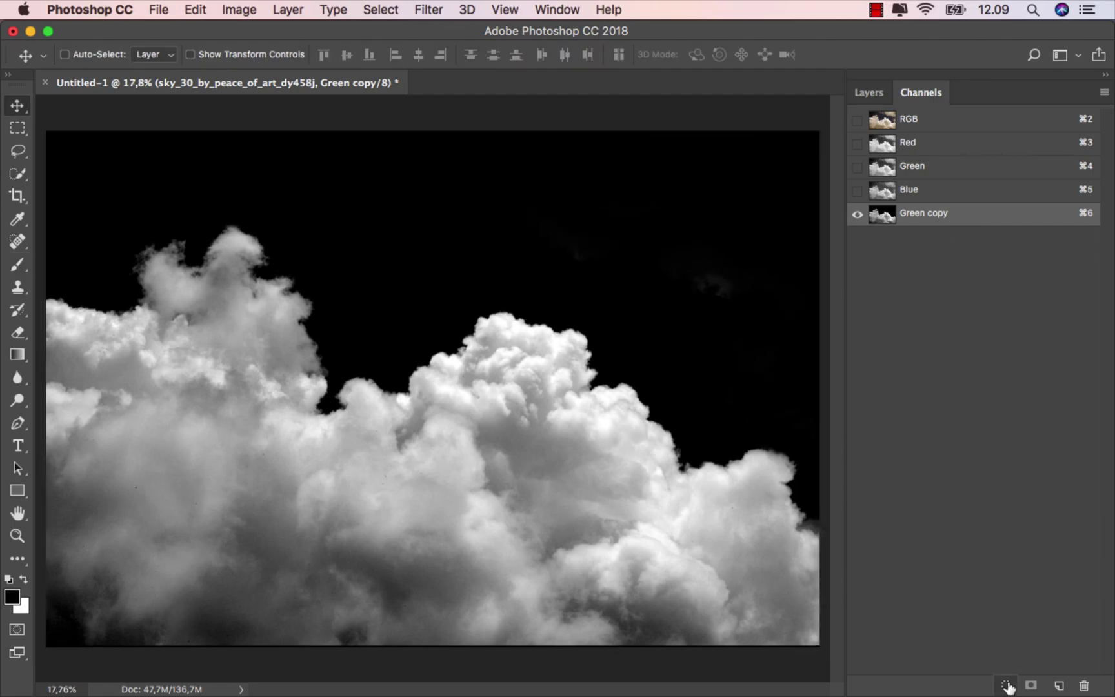
left_click(949, 118)
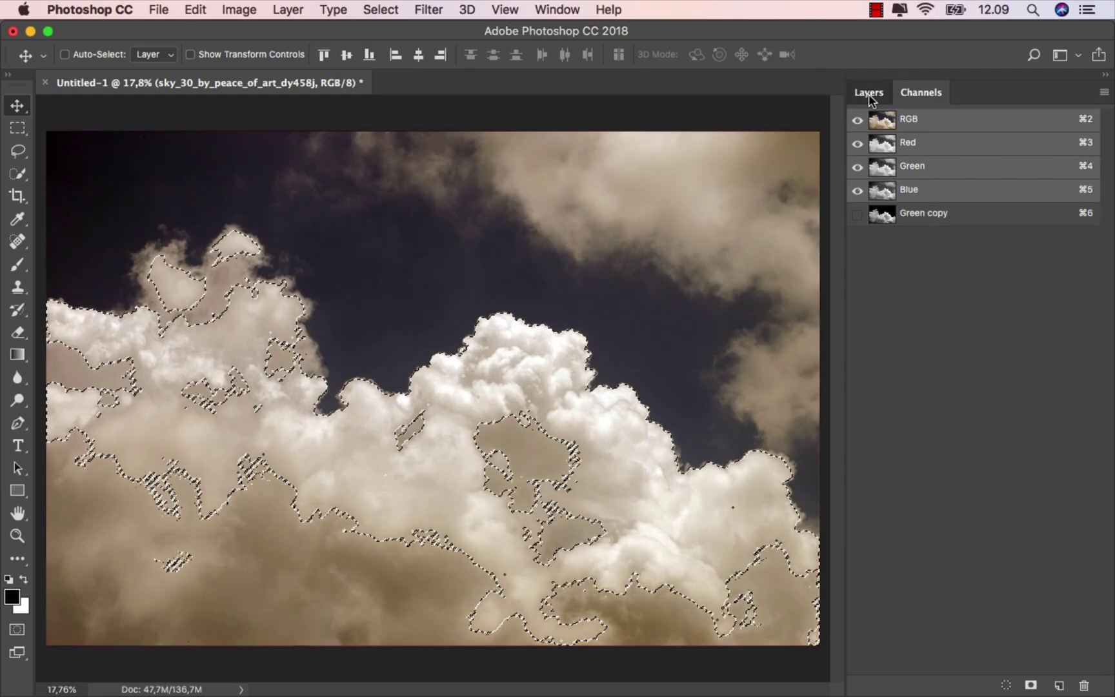
left_click(869, 93)
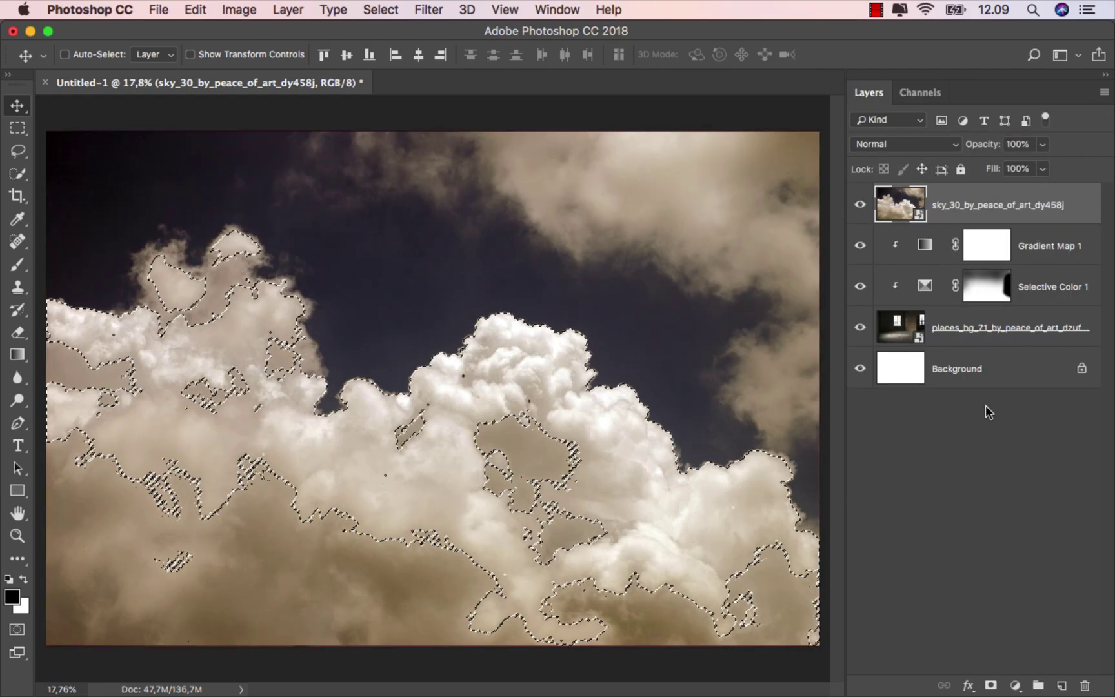
left_click(990, 685)
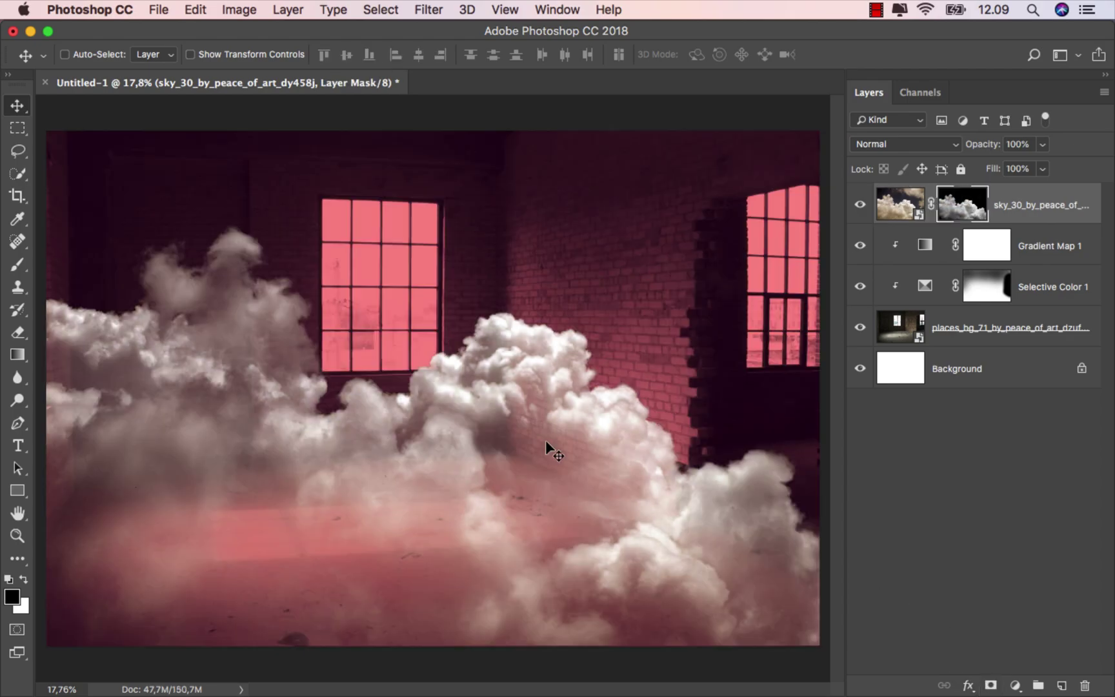
scroll(445, 406, "down", 1)
scroll(446, 406, "up", 1)
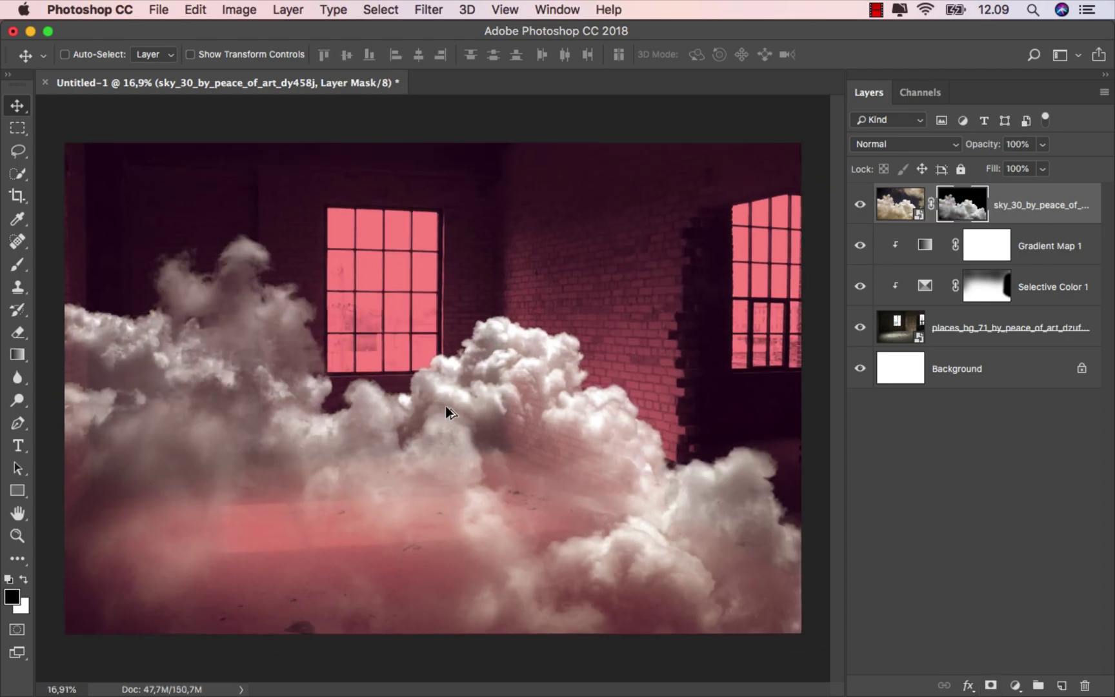
- Change the masked sky layer's blend mode to Screen
left_click(1019, 193)
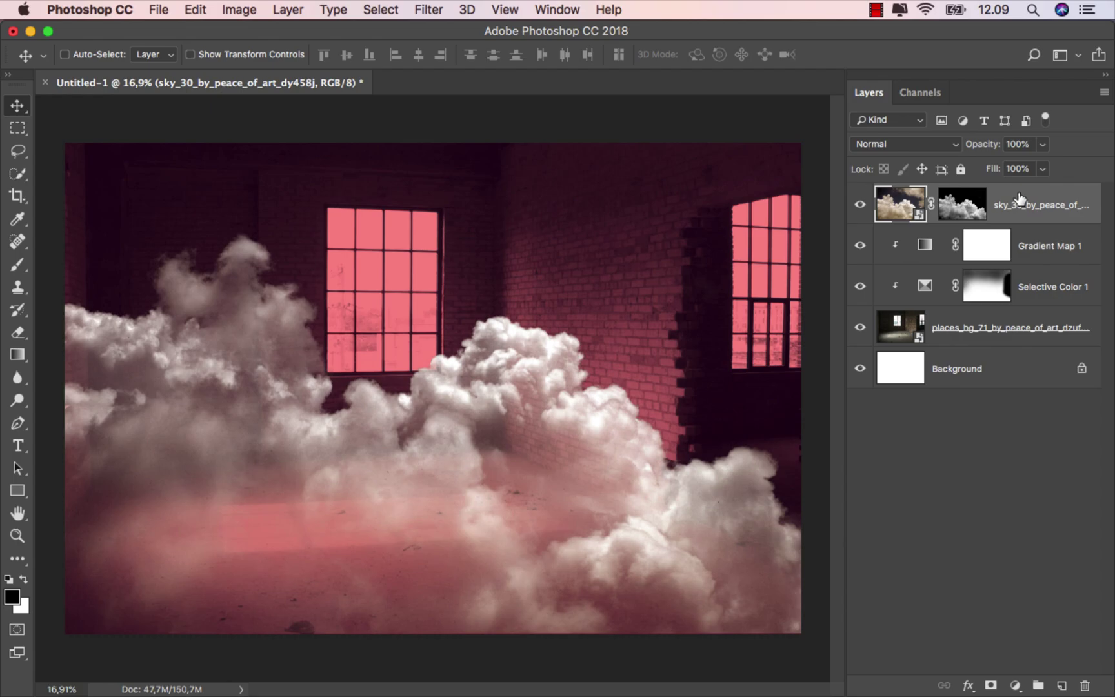
left_click(928, 145)
scroll(907, 264, "down", 3)
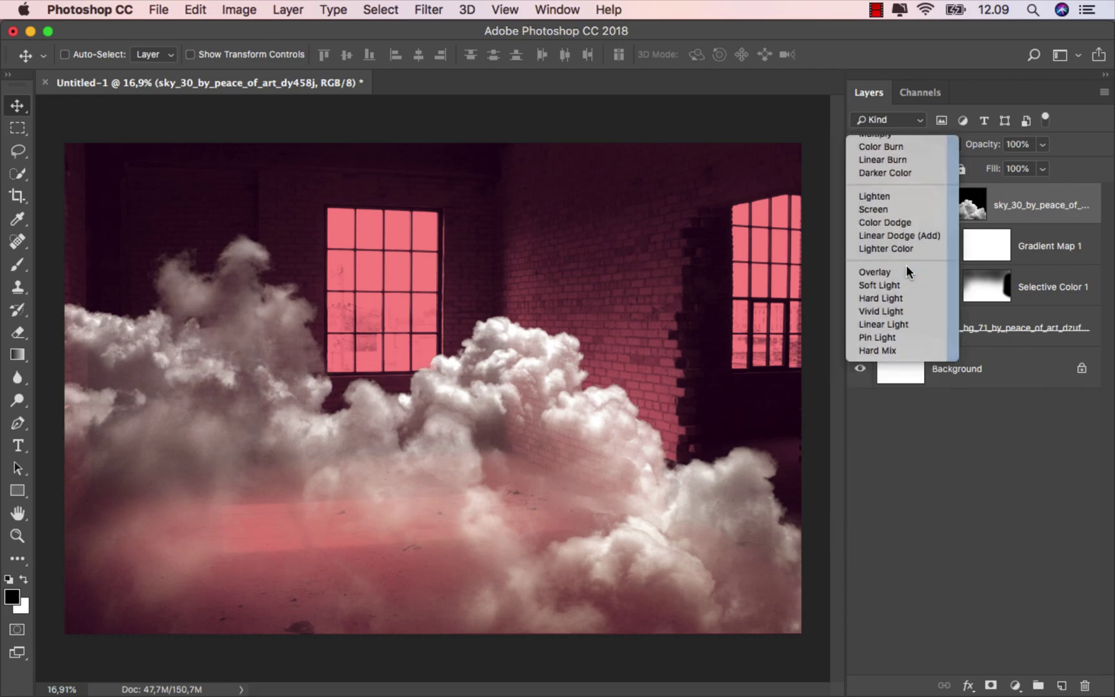
scroll(906, 266, "up", 2)
left_click(906, 271)
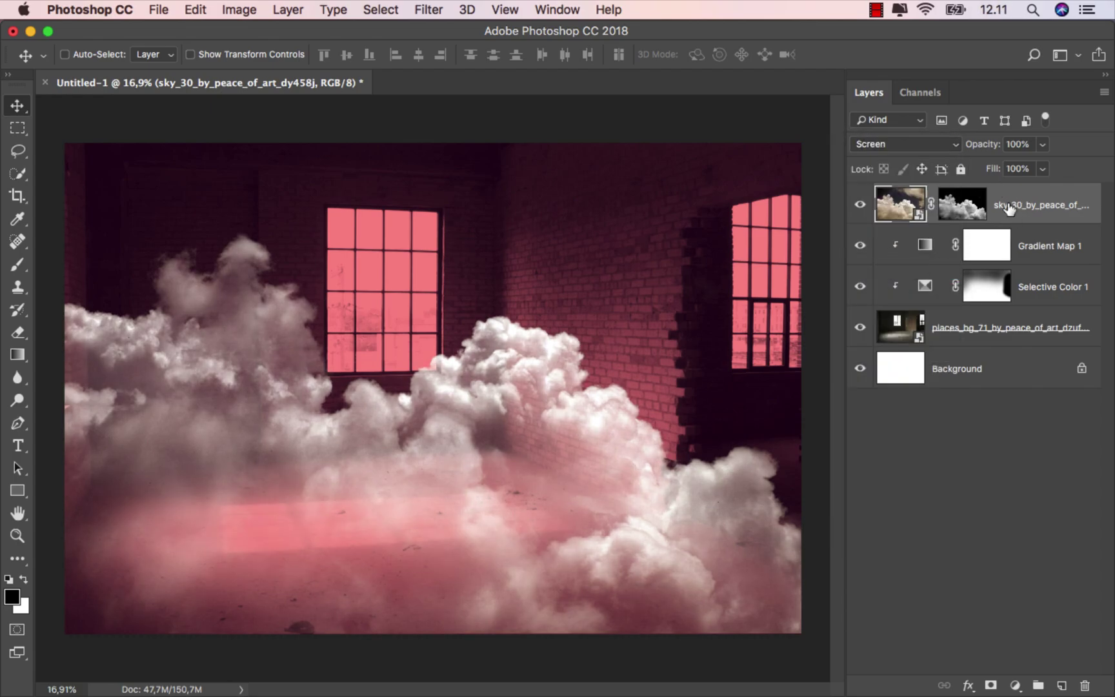
- Add a Levels adjustment clipped to the sky layer, with input black at 167 and output black at 60
left_click(1016, 685)
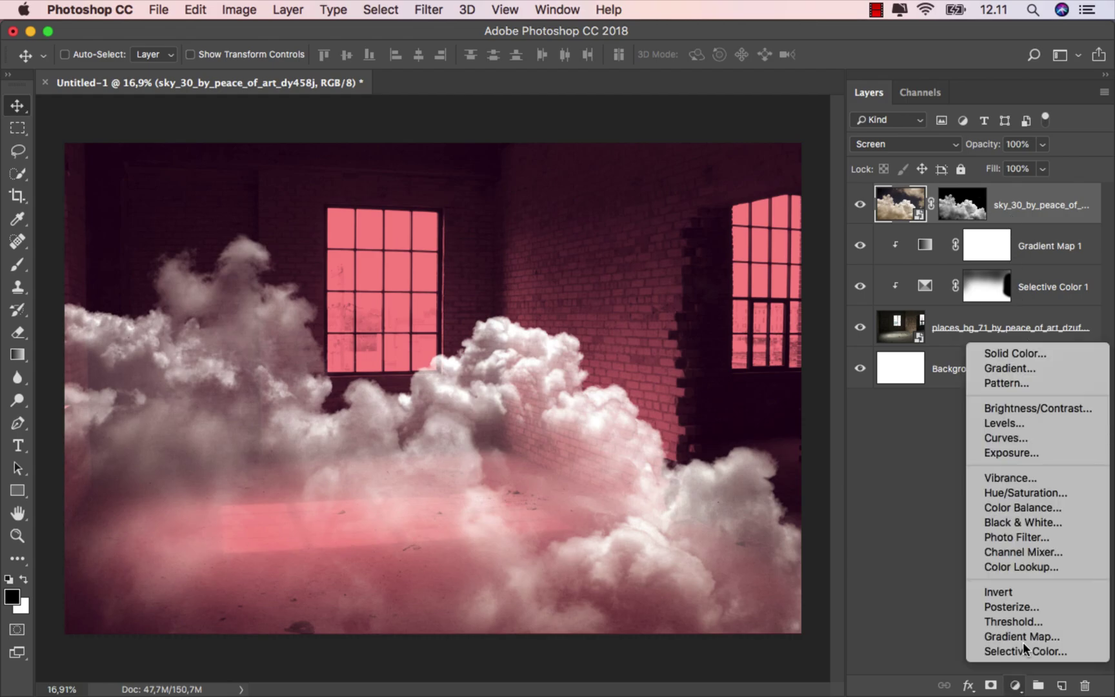
left_click(1034, 418)
left_click(720, 573)
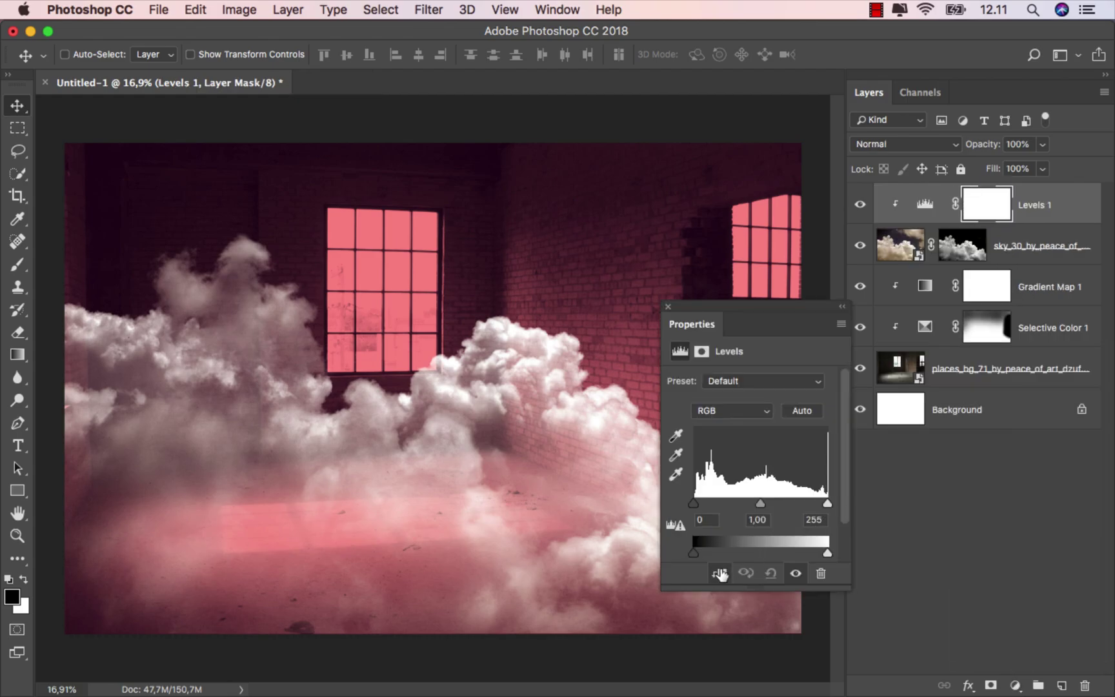
scroll(766, 505, "down", 3)
left_click_drag(694, 508, 734, 508)
left_click_drag(693, 458, 778, 457)
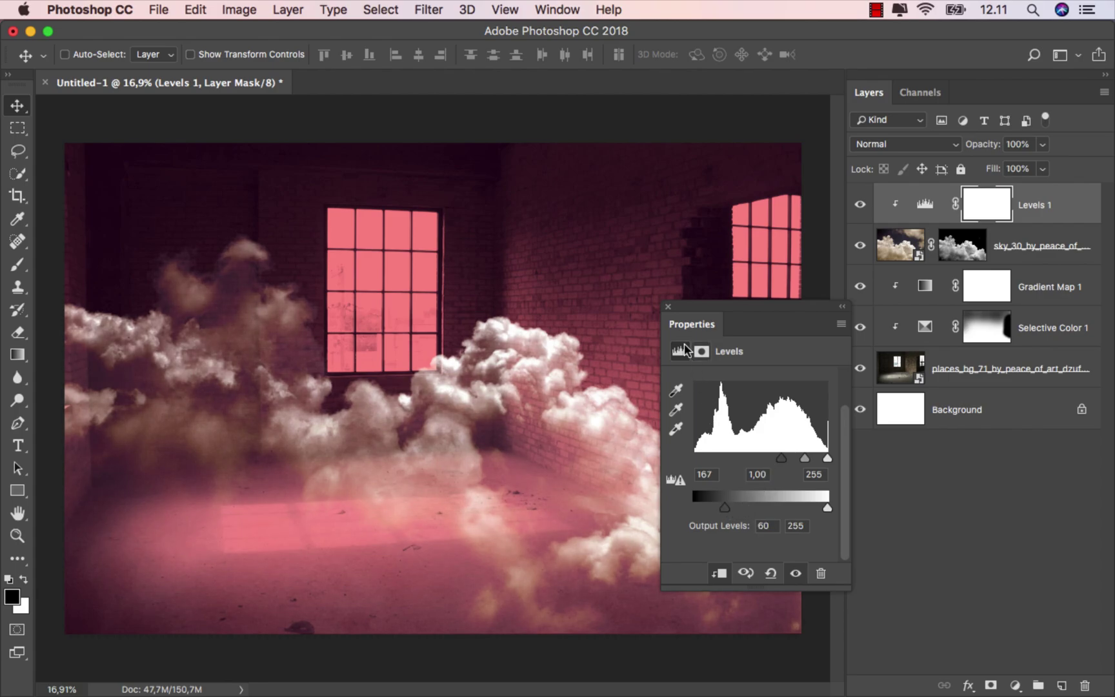
left_click(669, 307)
left_click(860, 206)
left_click(860, 205)
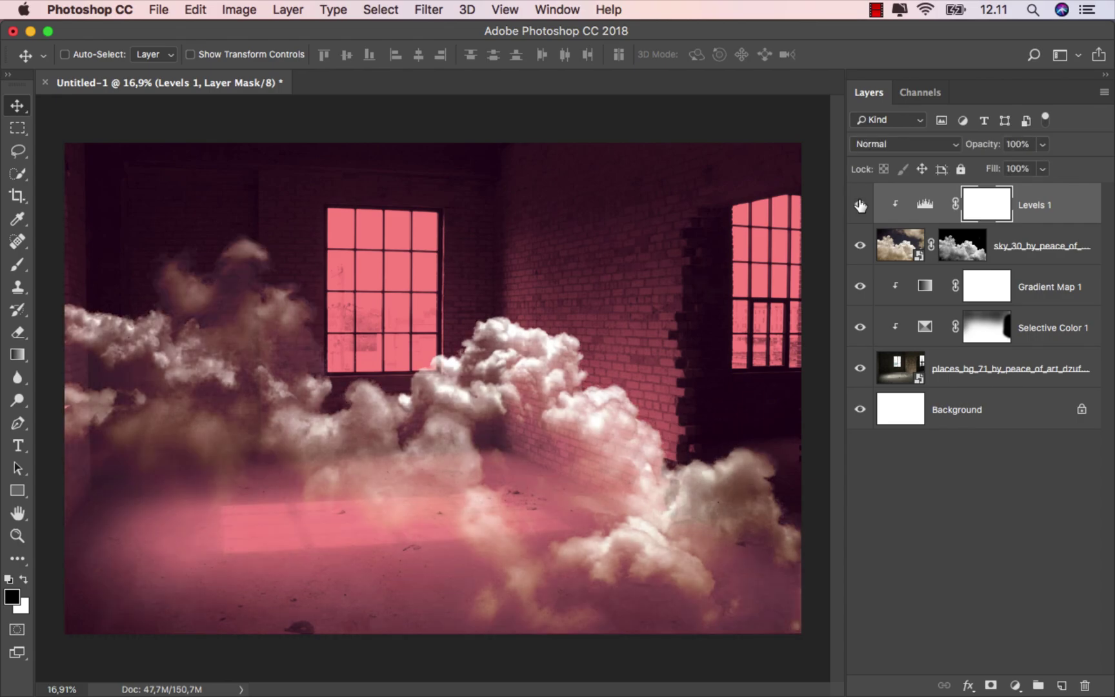
- Add a Hue/Saturation adjustment clipped to the clouds, enable Colorize, and adjust its saturation and hue for a pink tint
left_click(1043, 210)
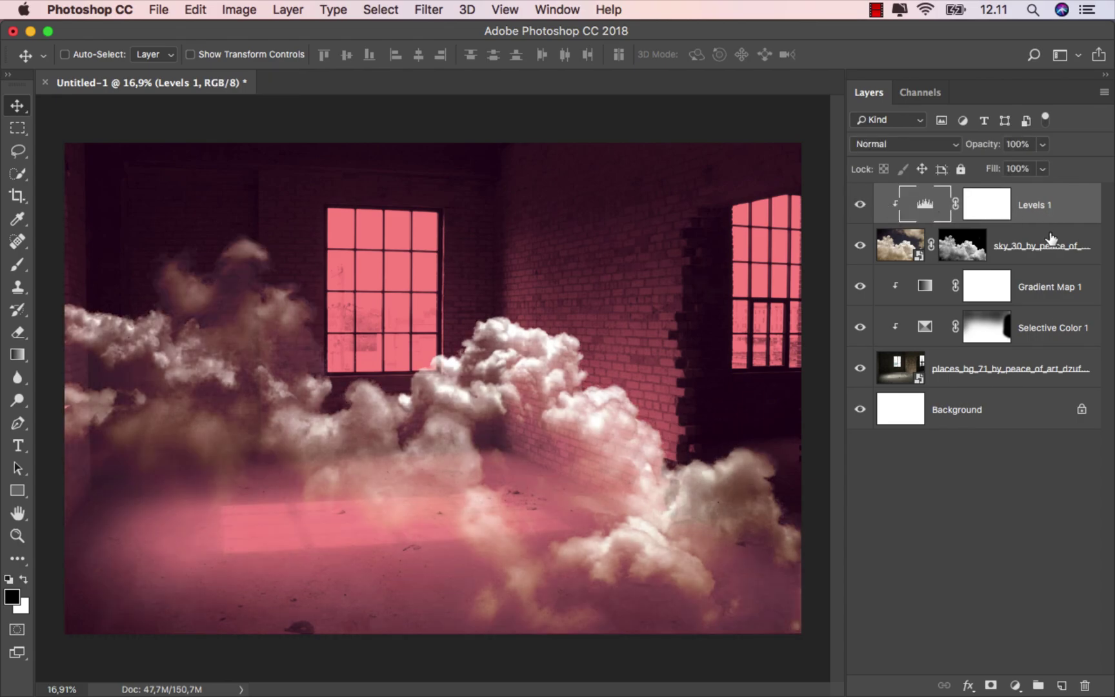
left_click(1016, 685)
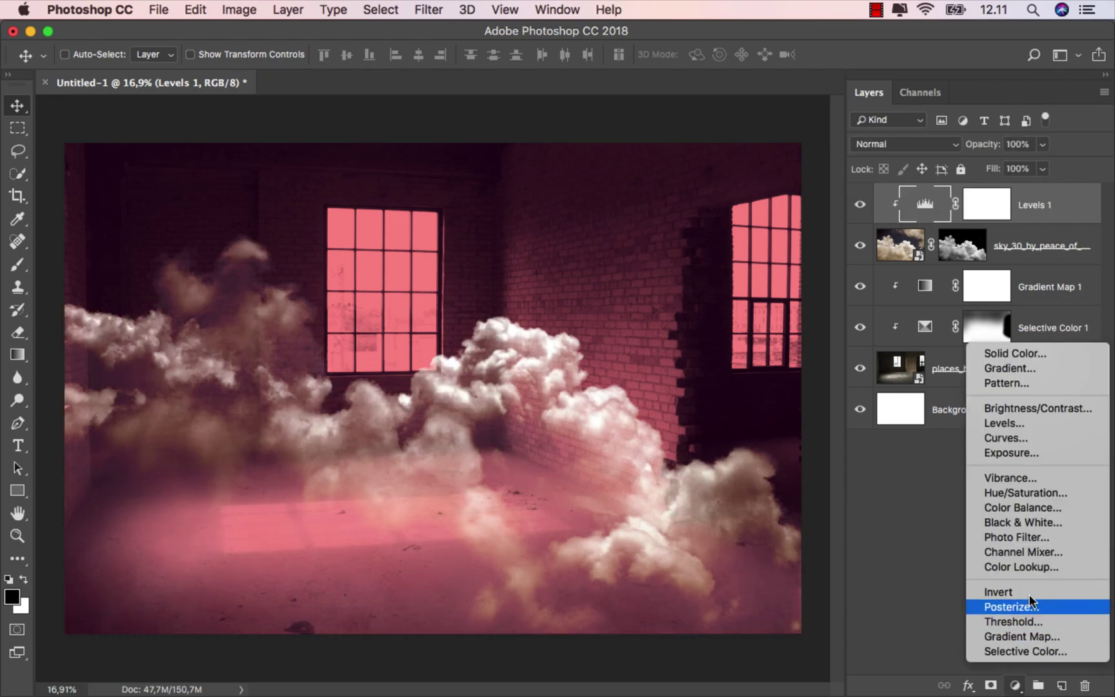
left_click(1029, 493)
left_click(720, 574)
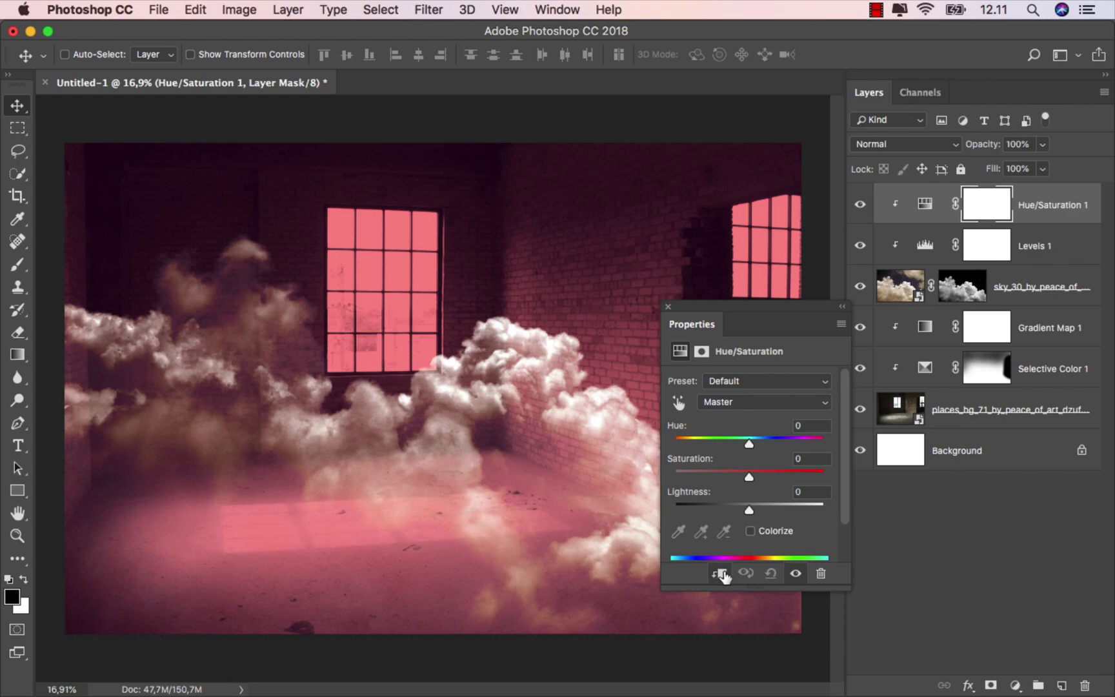
left_click(750, 531)
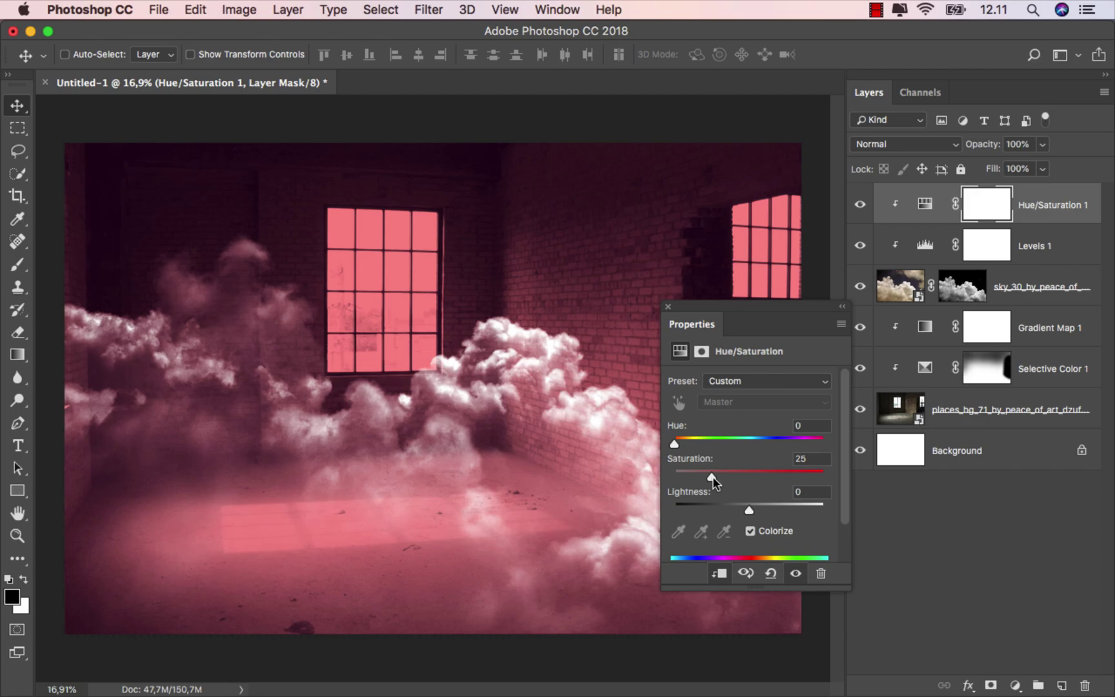
left_click_drag(712, 477, 717, 476)
left_click_drag(680, 438, 839, 447)
left_click(860, 204)
left_click(859, 205)
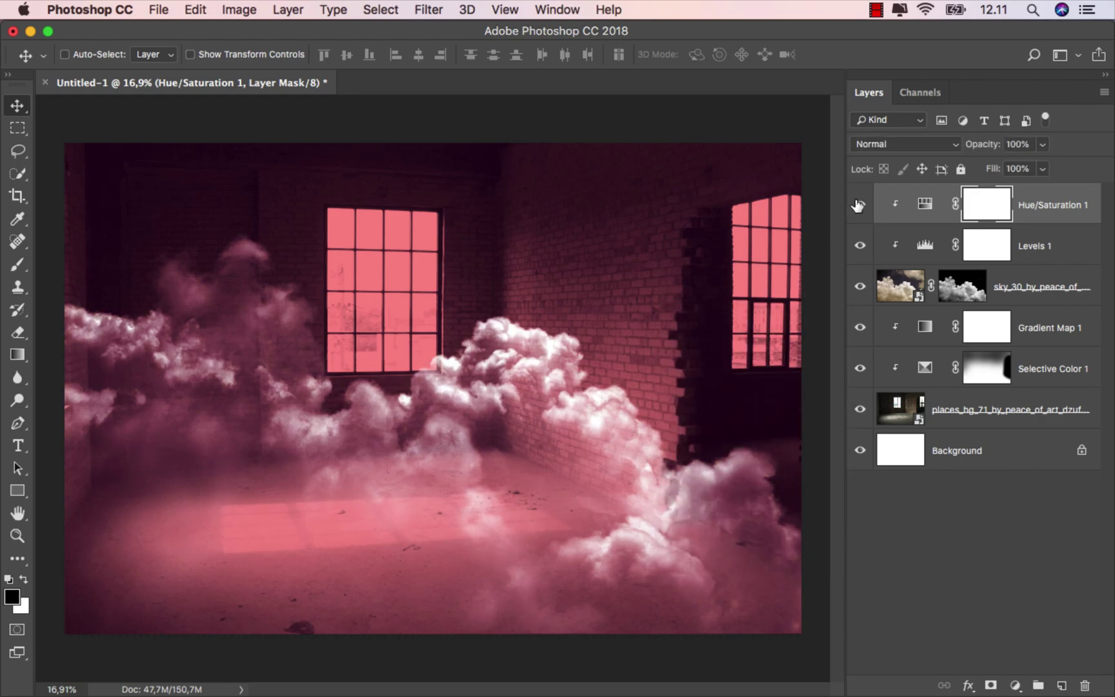
- Reduce the Hue/Saturation 1 layer's fill to 50%
left_click(1043, 168)
left_click_drag(1013, 191, 999, 192)
left_click(861, 206)
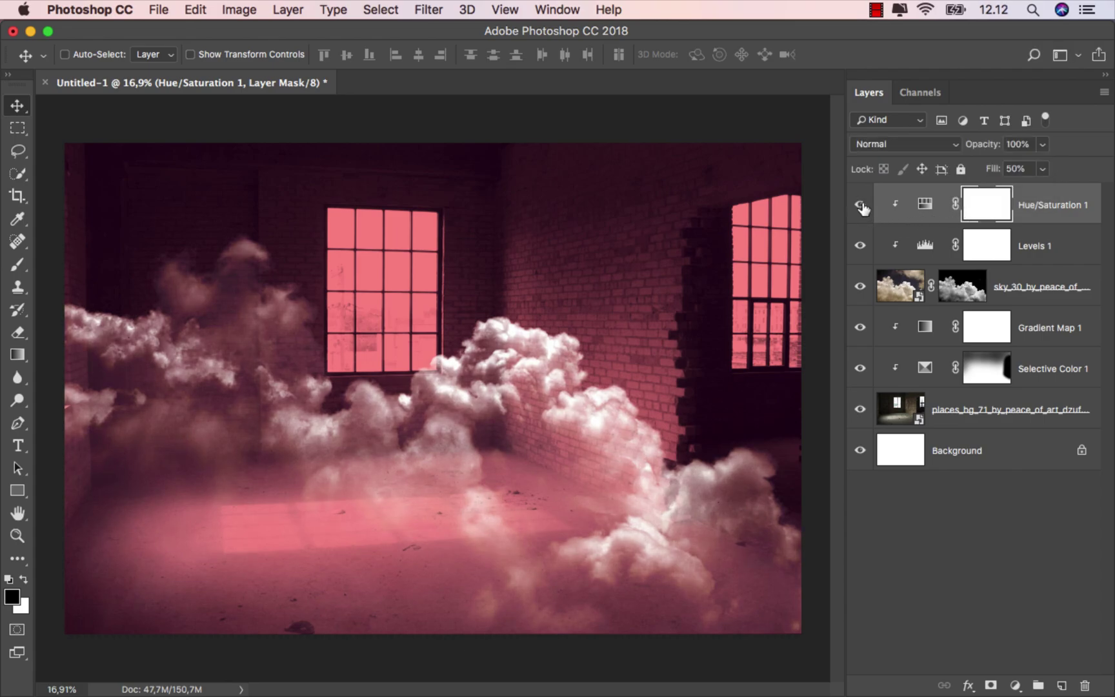
left_click(1039, 199)
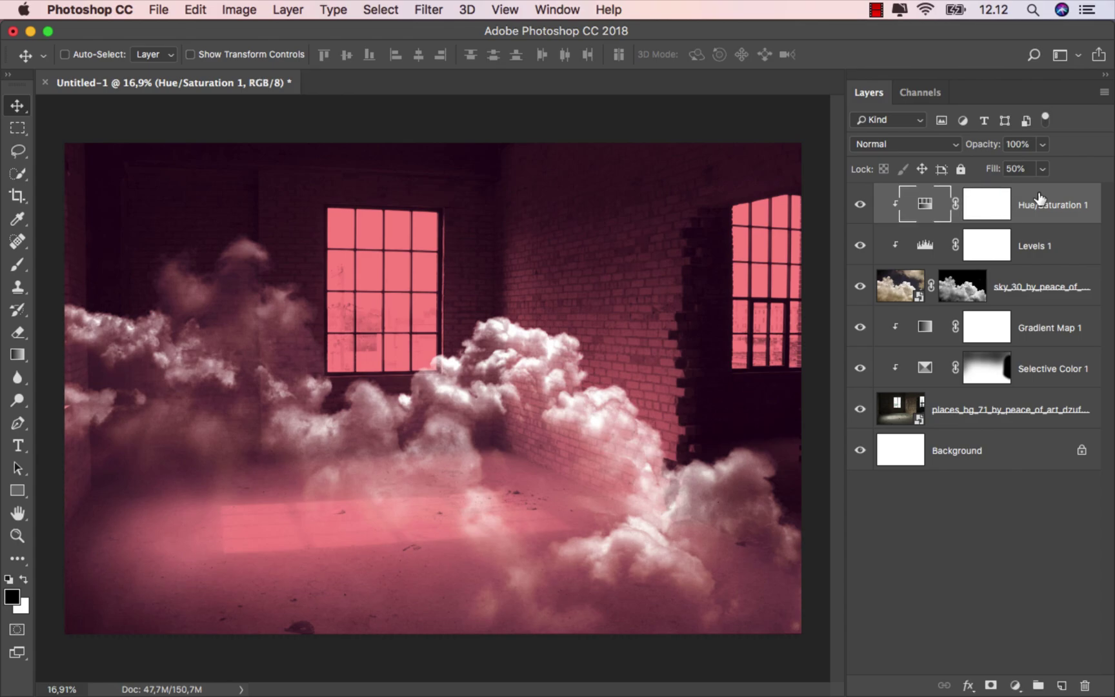
- Add an empty layer above Gradient Map 1 and set the foreground color to pale pink f6eaec sampled from the clouds
left_click(1047, 330)
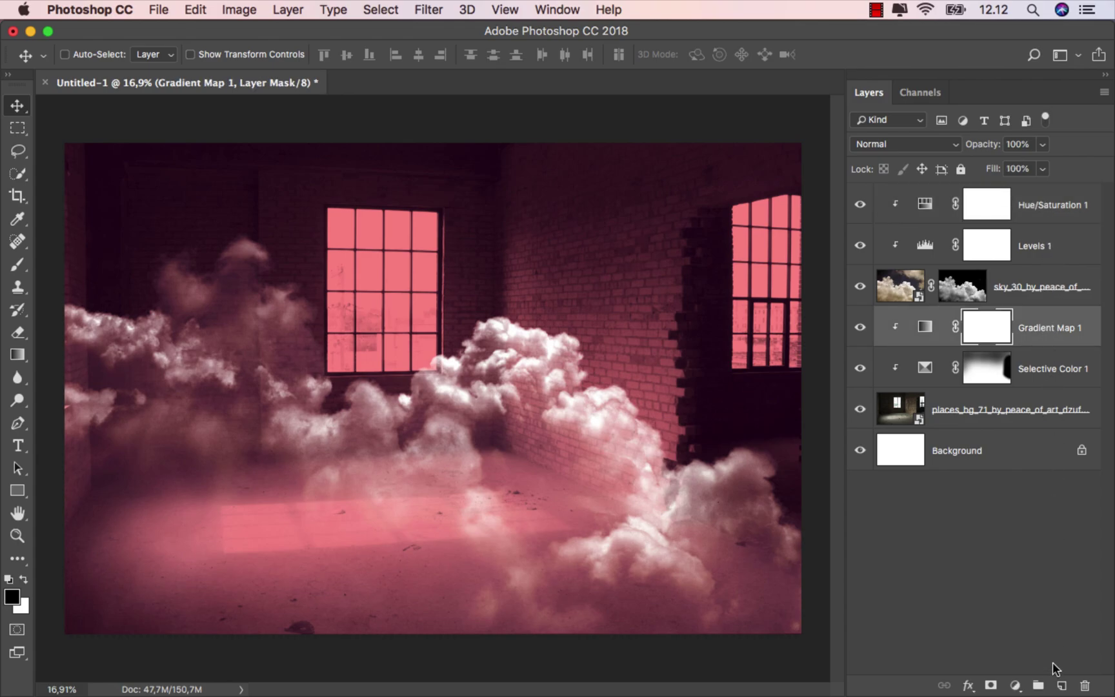
left_click(1062, 686)
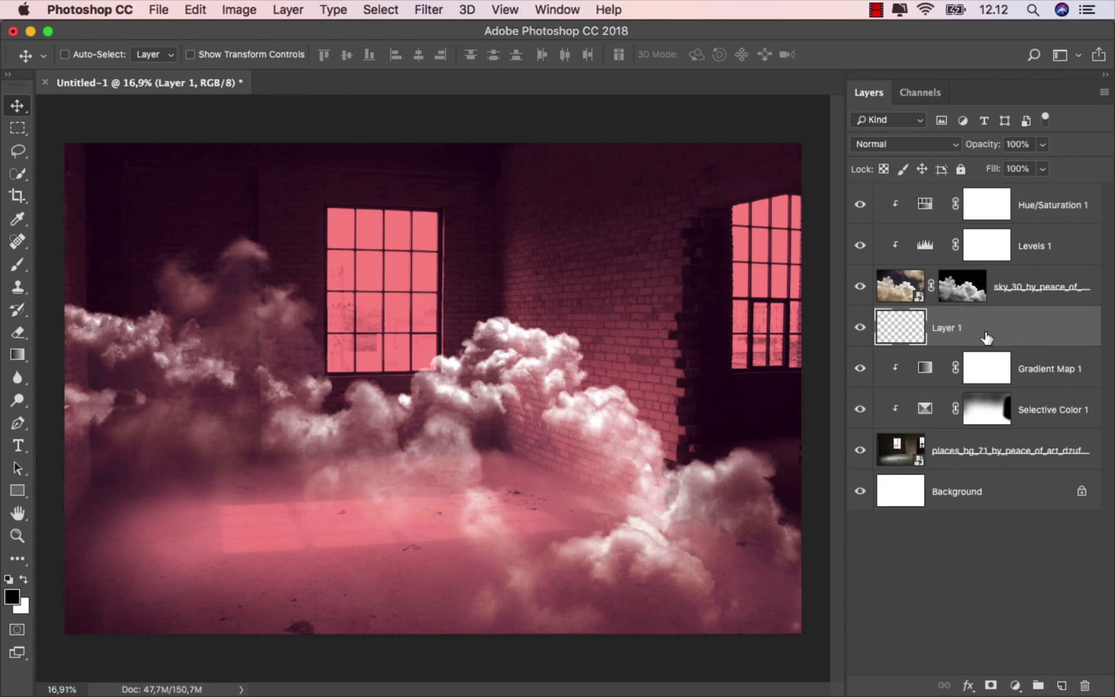
left_click_drag(18, 264, 64, 260)
left_click(12, 598)
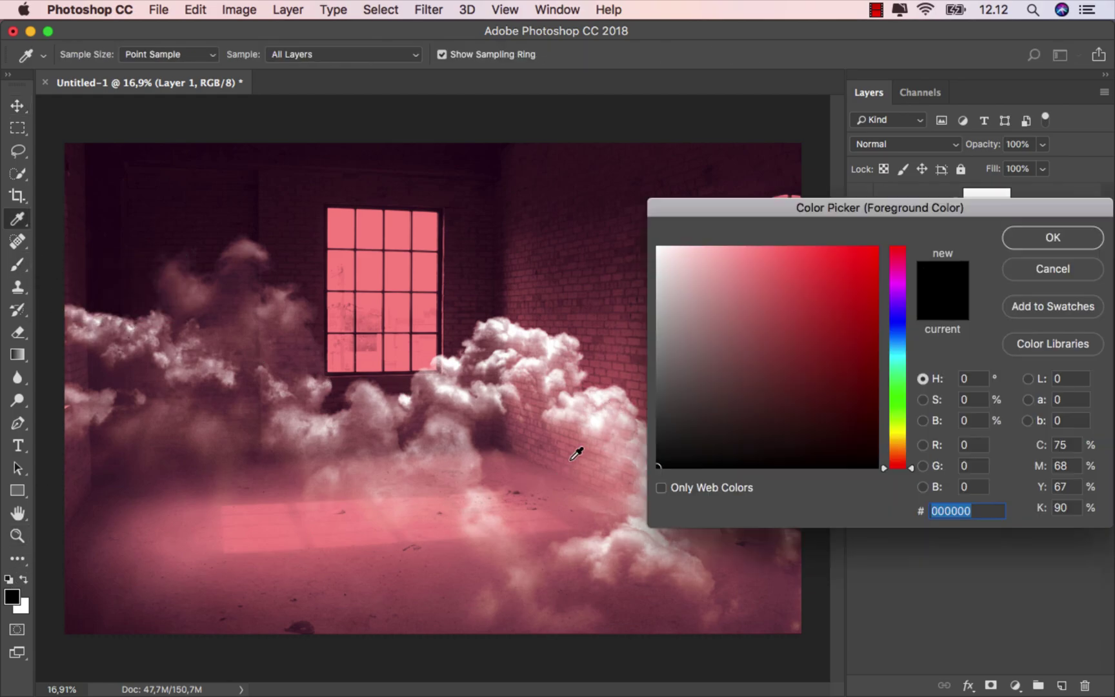
left_click_drag(613, 400, 621, 386)
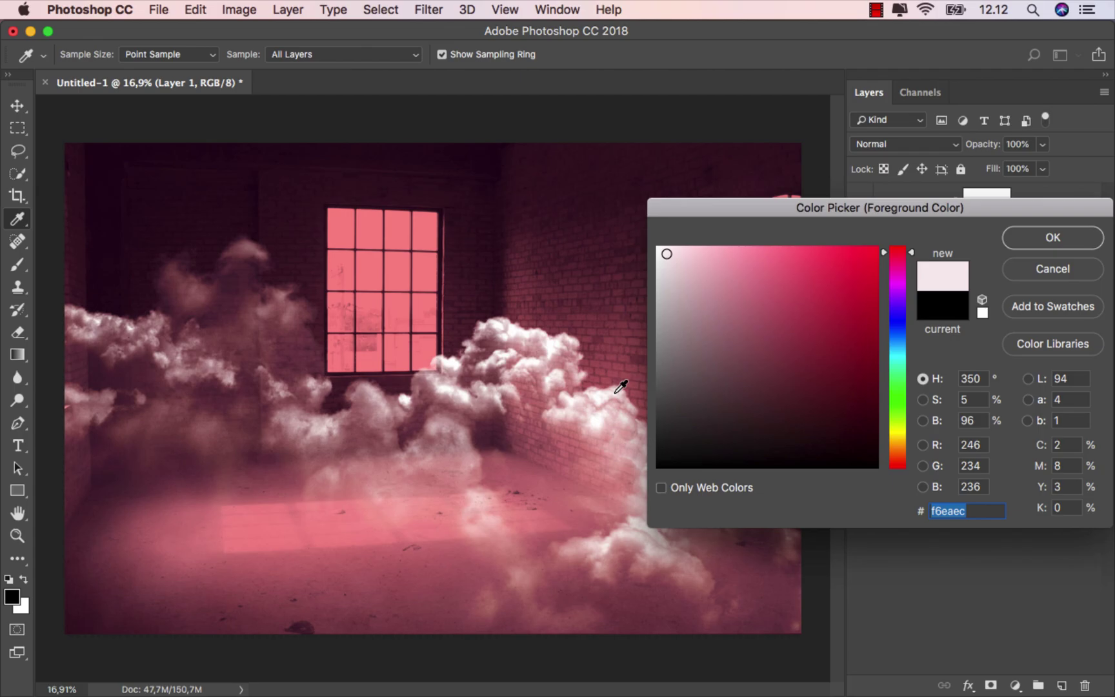
left_click(1013, 237)
- Set the new empty layer's blend mode to Overlay, with the Brush tool active
key("b")
left_click(907, 144)
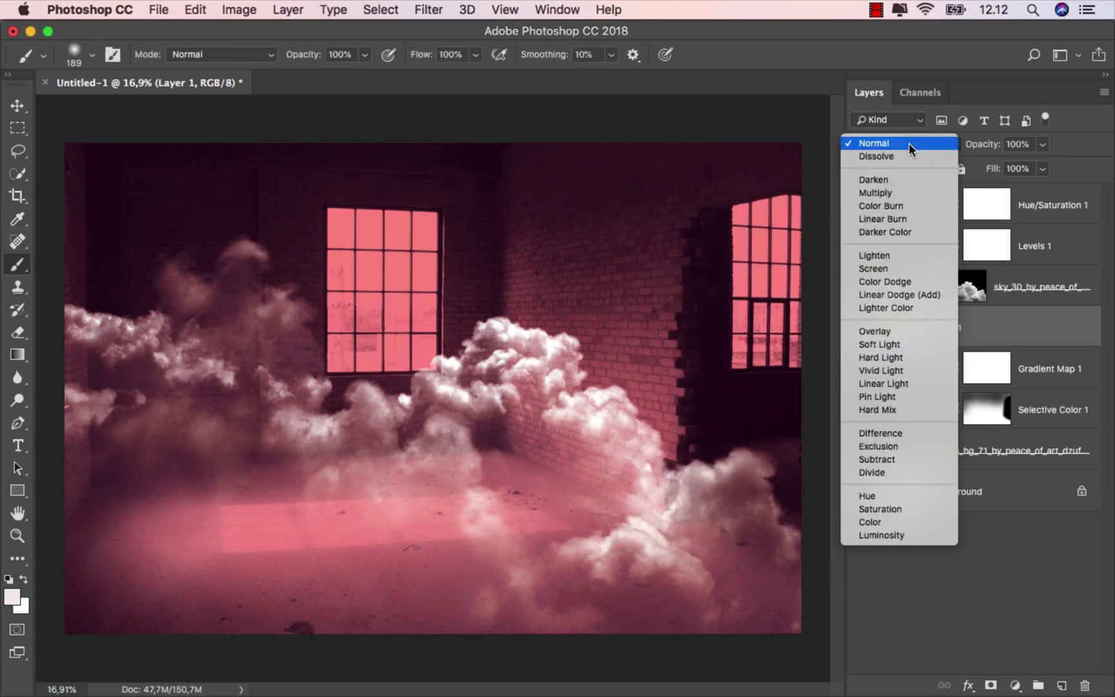
scroll(898, 326, "down", 1)
left_click(897, 326)
- Paint pale pink light over the window, brick wall and floor using a large soft brush at 13% opacity, reducing its size to 1011 px
left_click_drag(612, 342, 689, 349)
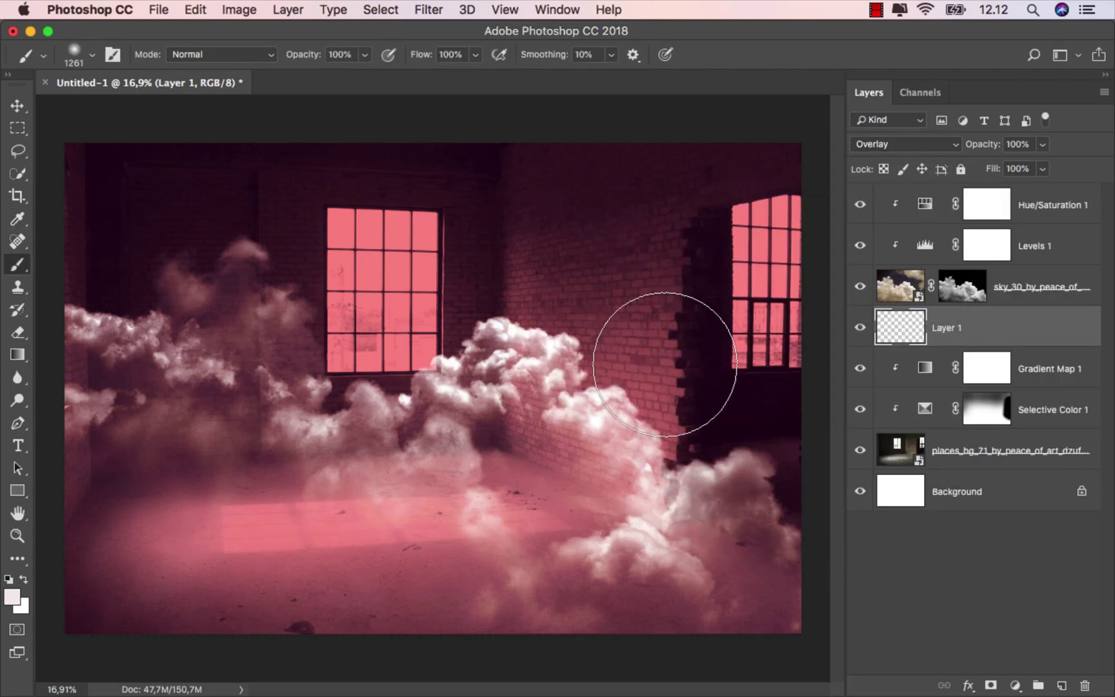
left_click(365, 55)
left_click(294, 75)
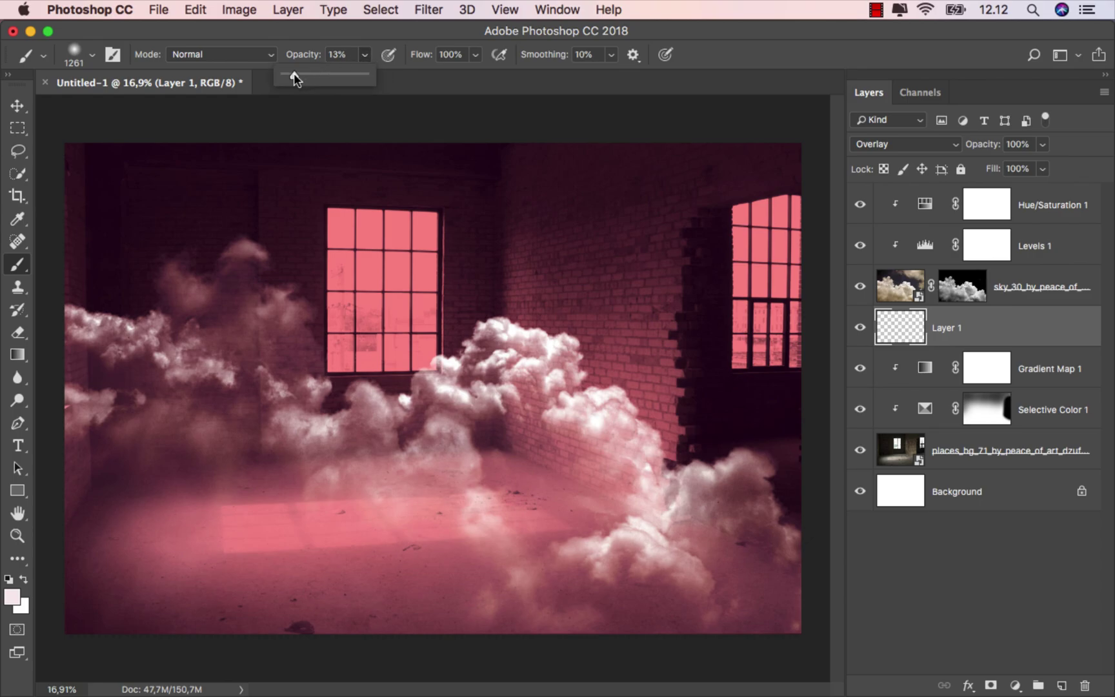
mouse_move(633, 380)
left_mouse_down()
mouse_move(638, 393)
mouse_move(621, 394)
left_mouse_up()
mouse_move(530, 327)
left_mouse_down()
mouse_move(482, 295)
mouse_move(466, 335)
mouse_move(493, 321)
mouse_move(561, 374)
mouse_move(617, 397)
mouse_move(671, 475)
mouse_move(640, 488)
mouse_move(541, 455)
mouse_move(467, 368)
mouse_move(463, 333)
mouse_move(462, 357)
left_mouse_up()
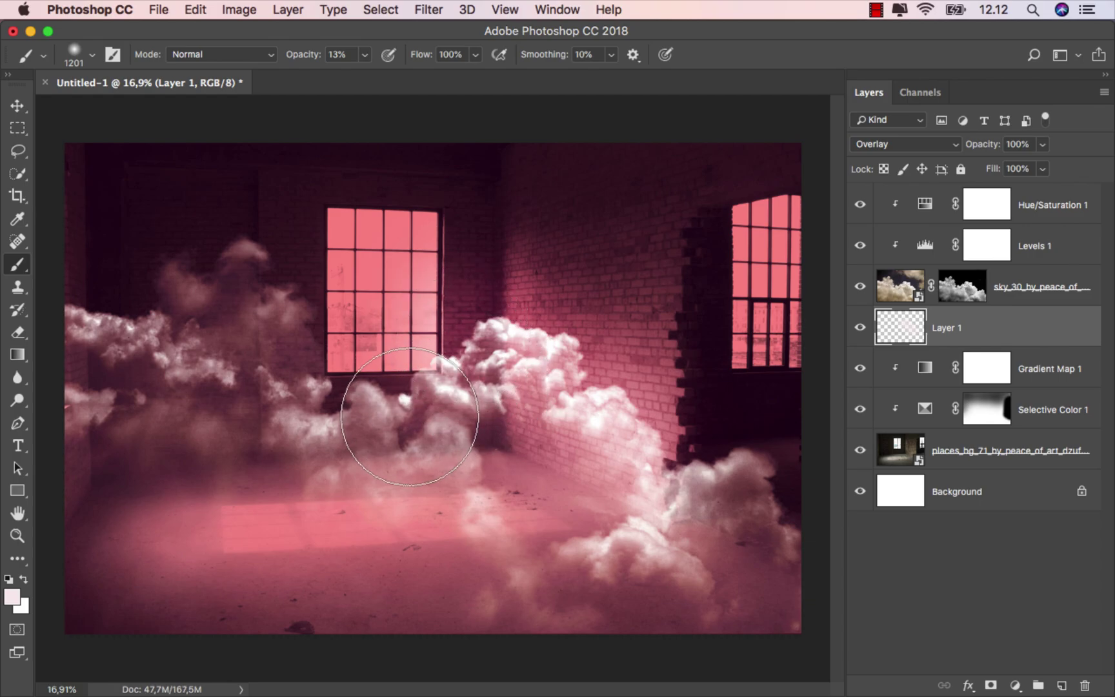
left_click_drag(414, 417, 403, 414, "ctrl+alt")
scroll(401, 399, "up", 1, "alt")
mouse_move(389, 318)
left_mouse_down()
mouse_move(350, 392)
mouse_move(402, 391)
mouse_move(365, 351)
mouse_move(340, 291)
mouse_move(377, 279)
mouse_move(394, 355)
mouse_move(363, 391)
mouse_move(405, 397)
mouse_move(290, 379)
mouse_move(279, 337)
mouse_move(237, 289)
mouse_move(167, 279)
mouse_move(128, 258)
mouse_move(100, 298)
mouse_move(110, 327)
mouse_move(85, 404)
mouse_move(100, 446)
mouse_move(196, 455)
mouse_move(231, 439)
mouse_move(257, 367)
mouse_move(267, 250)
mouse_move(264, 363)
mouse_move(291, 410)
mouse_move(364, 434)
mouse_move(353, 432)
mouse_move(441, 417)
mouse_move(525, 391)
mouse_move(536, 348)
mouse_move(507, 271)
mouse_move(552, 283)
mouse_move(569, 273)
mouse_move(645, 458)
mouse_move(685, 486)
left_mouse_up()
scroll(563, 402, "down", 1)
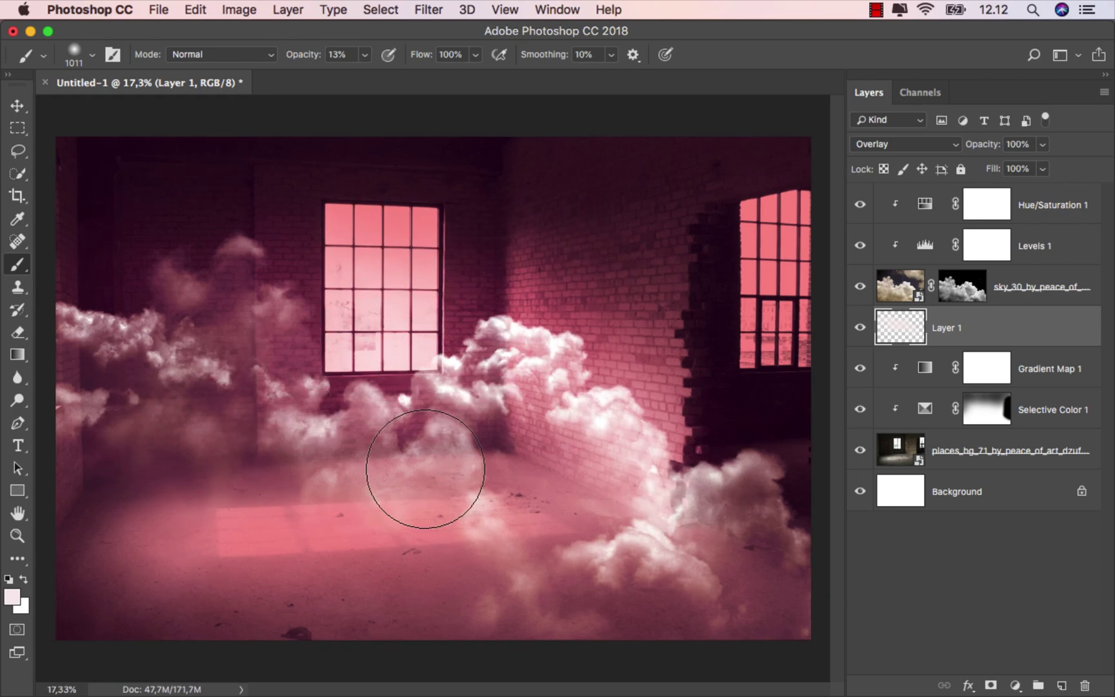
mouse_move(467, 453)
left_mouse_down()
mouse_move(363, 450)
mouse_move(546, 516)
mouse_move(556, 548)
mouse_move(399, 568)
mouse_move(222, 555)
mouse_move(598, 475)
mouse_move(632, 486)
mouse_move(570, 490)
mouse_move(636, 458)
mouse_move(658, 410)
mouse_move(723, 486)
mouse_move(732, 557)
mouse_move(761, 590)
mouse_move(679, 565)
mouse_move(618, 399)
left_mouse_up()
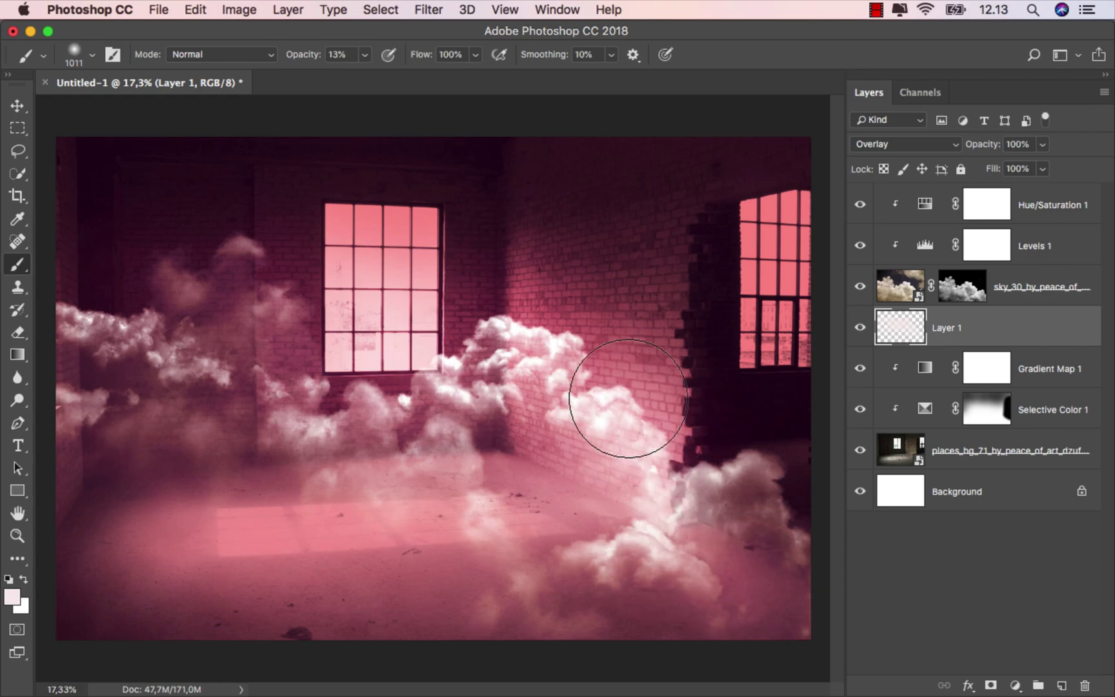
left_click(861, 327)
left_click(861, 327)
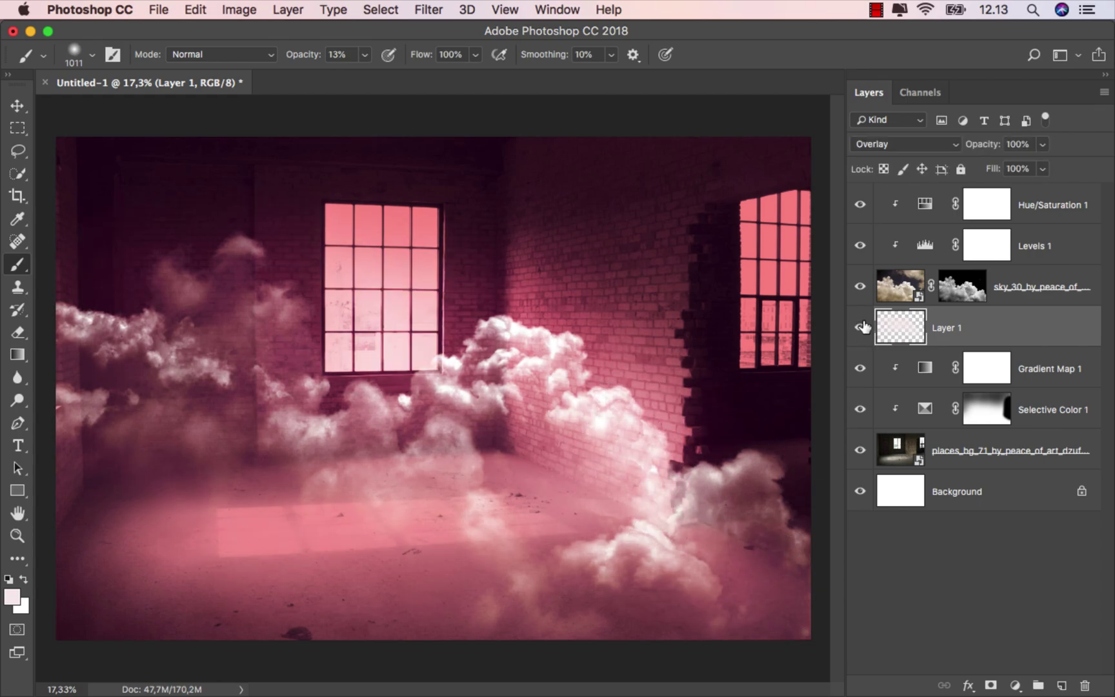
- Place the cut-out girl PNG from the Finder folder into the composite as a new layer above Hue/Saturation 1
key("v")
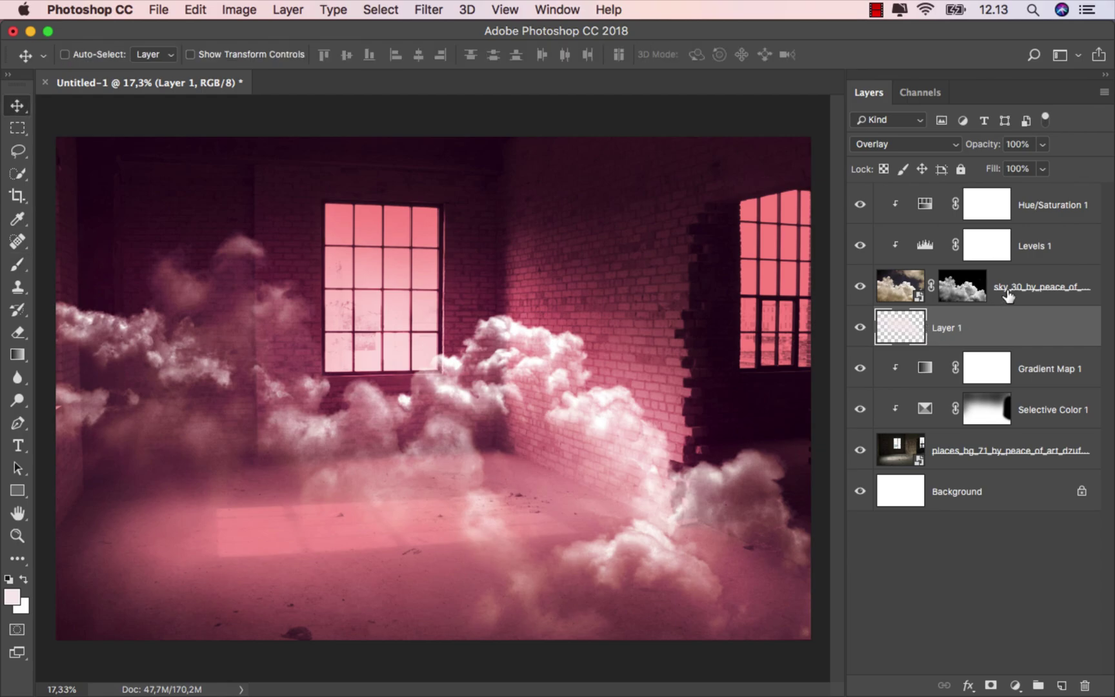
left_click(1033, 213)
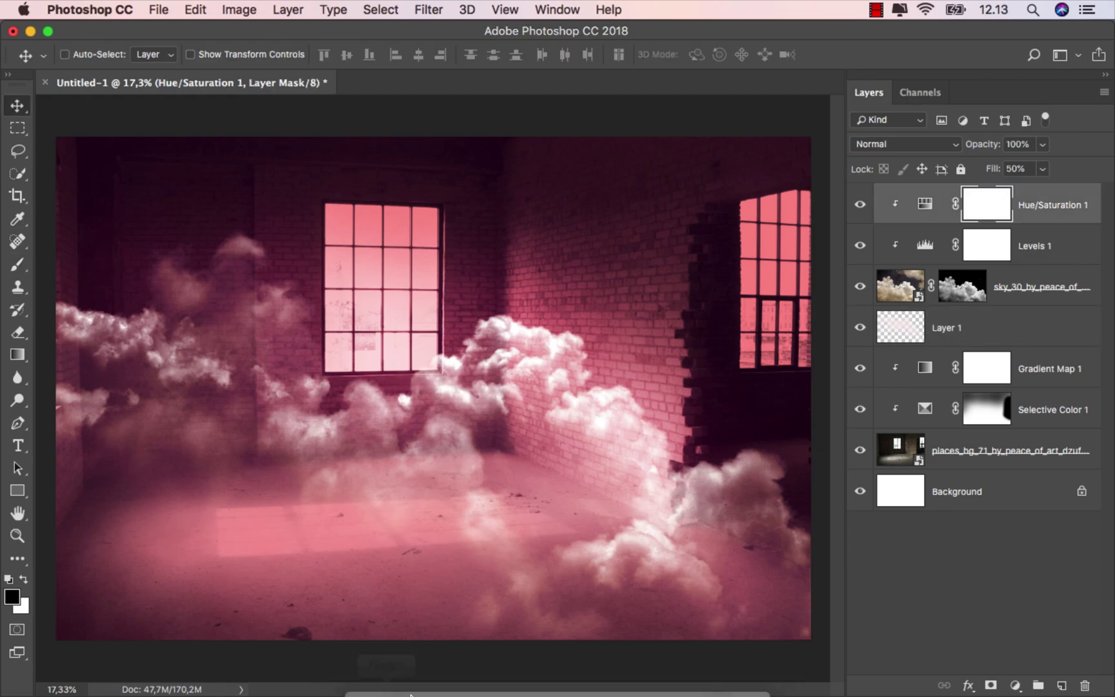
left_click(400, 649)
left_click(625, 335)
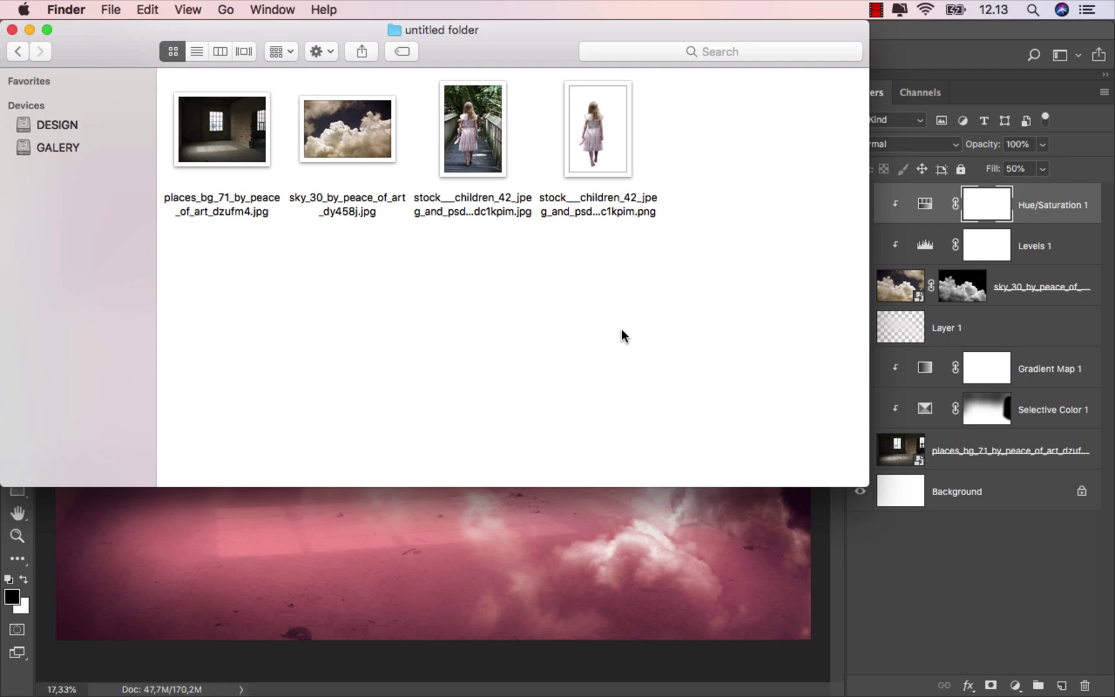
left_click(607, 153)
left_click_drag(607, 153, 490, 384)
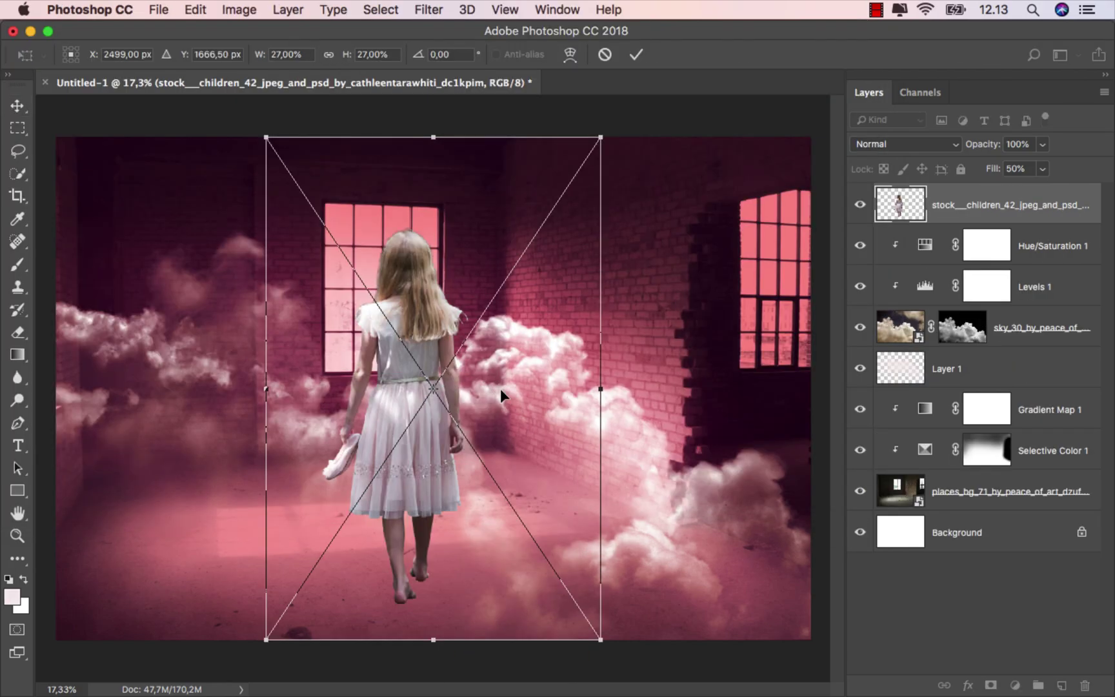
- Scale the placed girl to about 19% and position her standing on the floor beside the window
left_click_drag(266, 134, 348, 257)
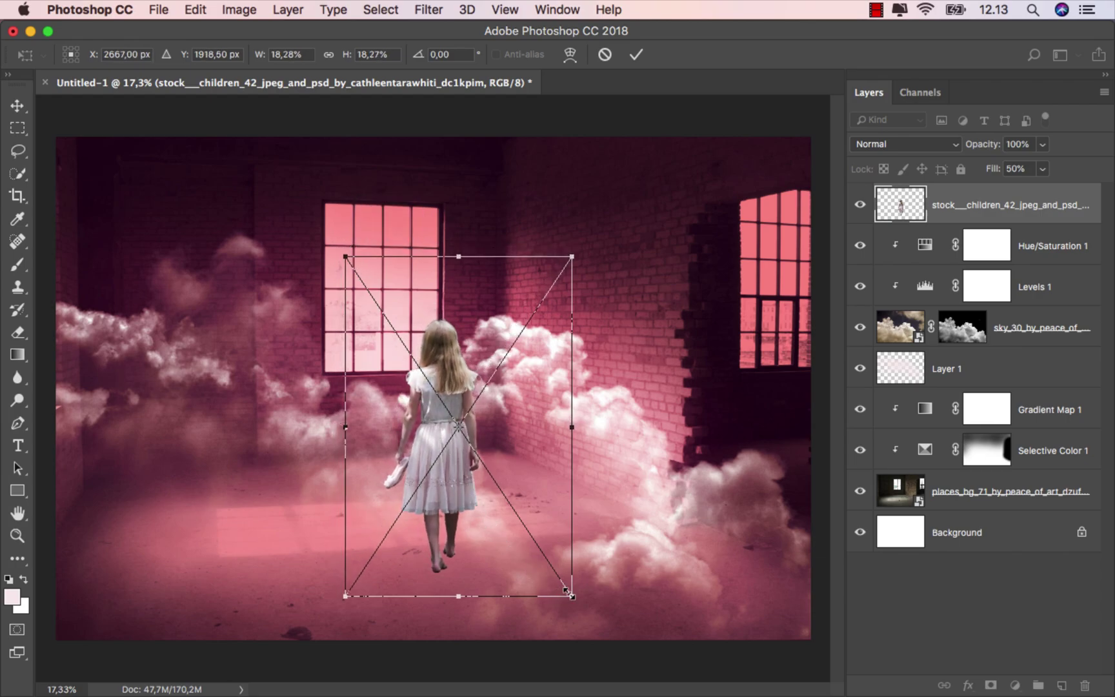
left_click_drag(573, 598, 579, 609)
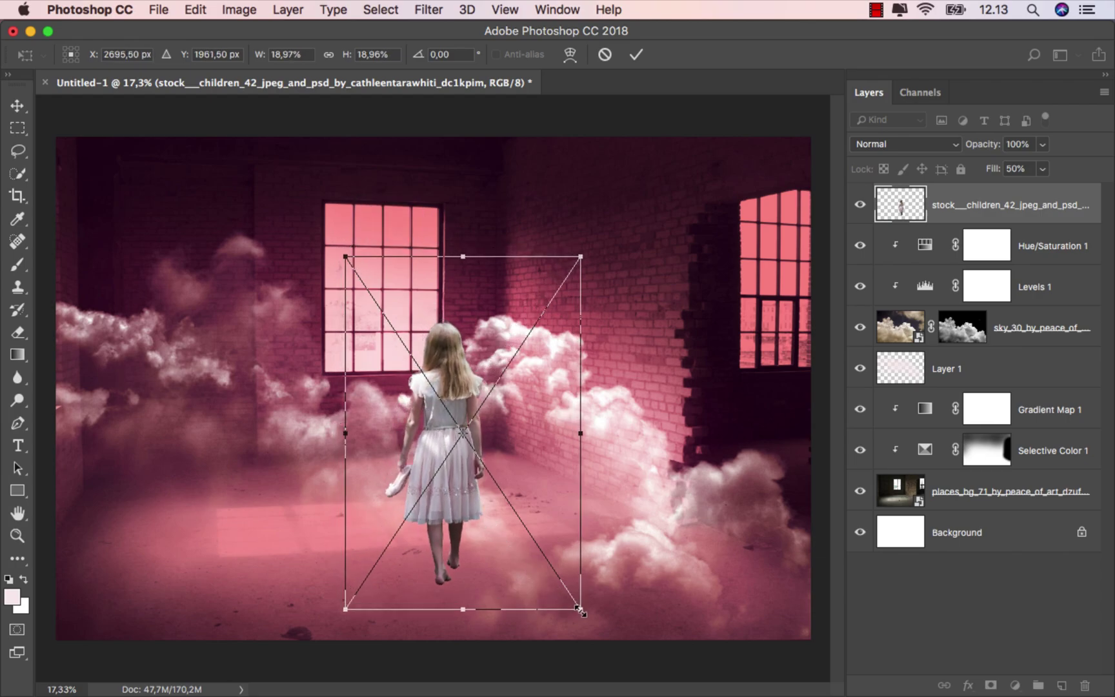
left_click(637, 54)
scroll(483, 452, "up", 1)
left_click_drag(473, 451, 484, 451)
scroll(469, 416, "up", 1)
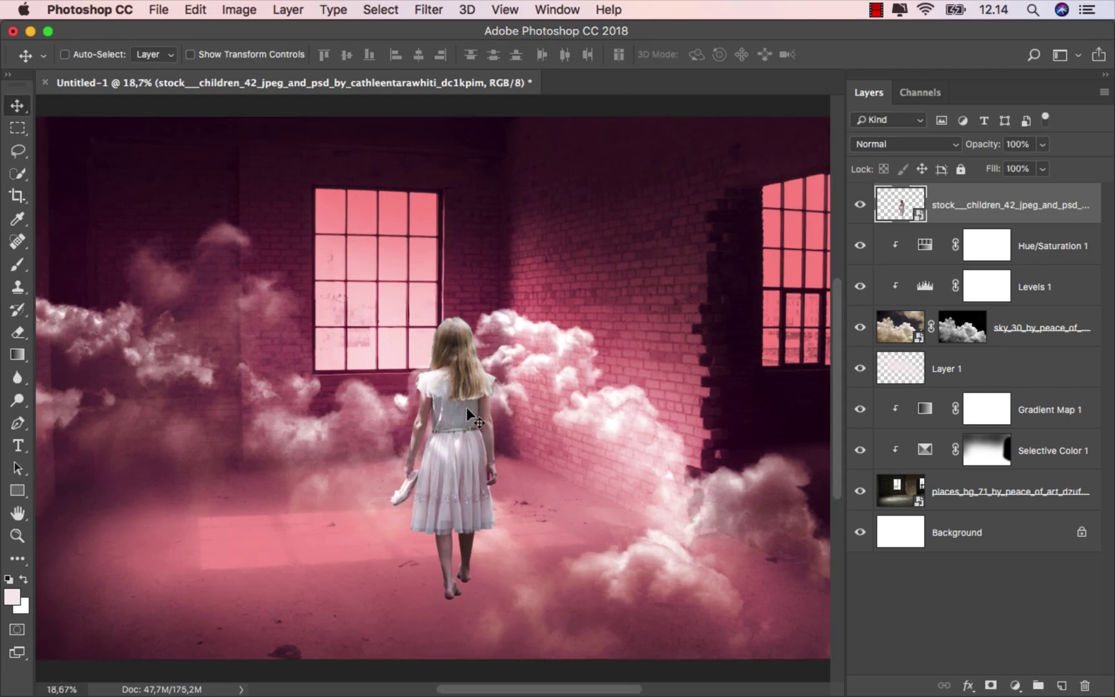
- Add a Selective Color adjustment clipped to the girl and set Neutrals to Cyan -24%, Magenta -2% and Black -8%
left_click(1012, 684)
left_click(1033, 653)
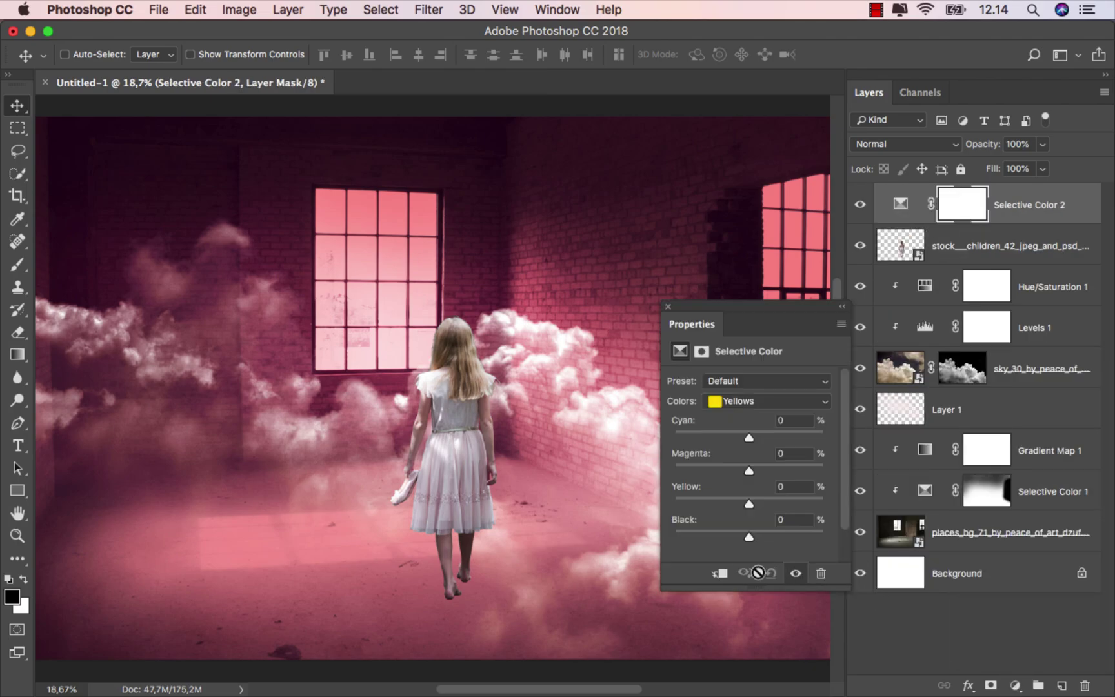
left_click(719, 573)
left_click(750, 404)
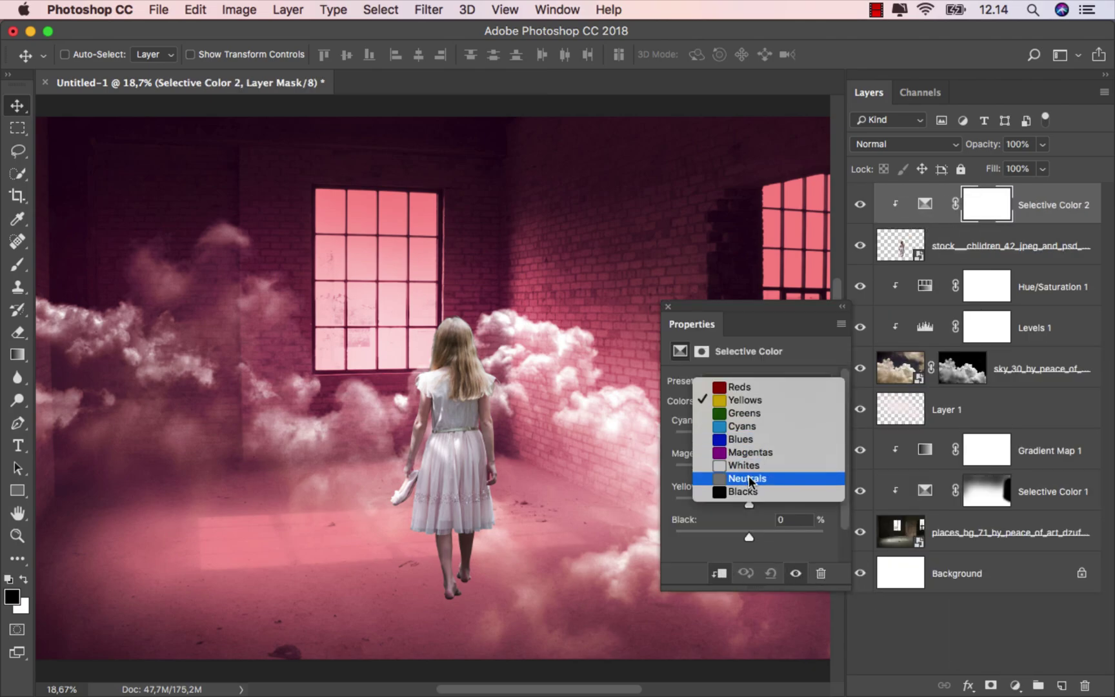
left_click(748, 476)
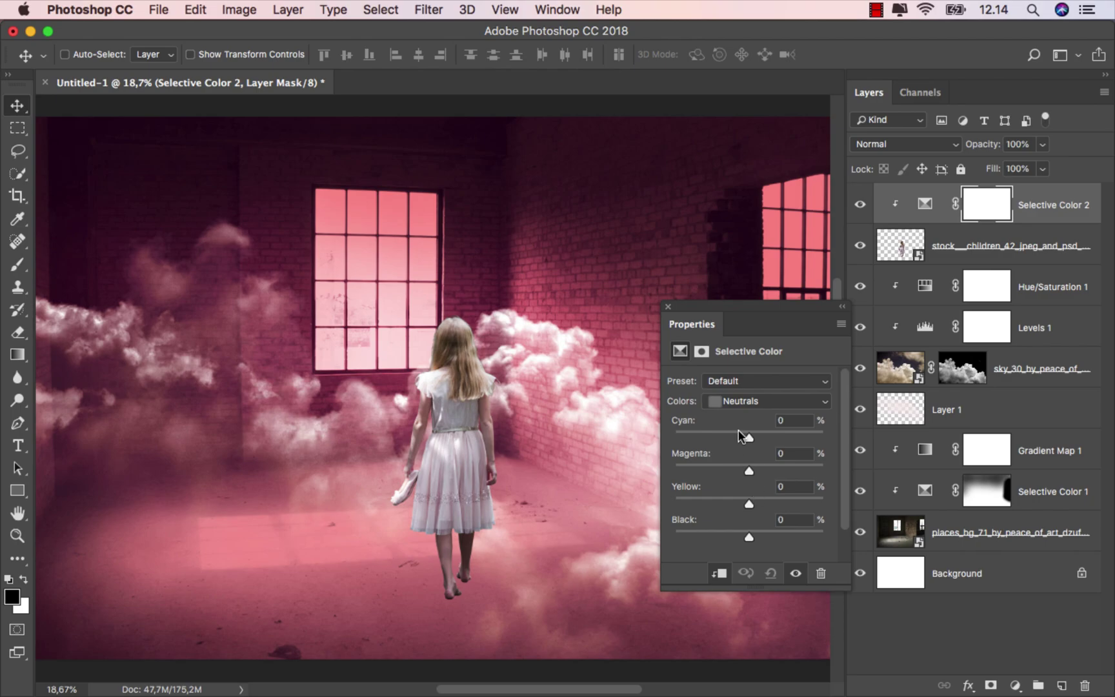
left_click_drag(734, 430, 732, 430)
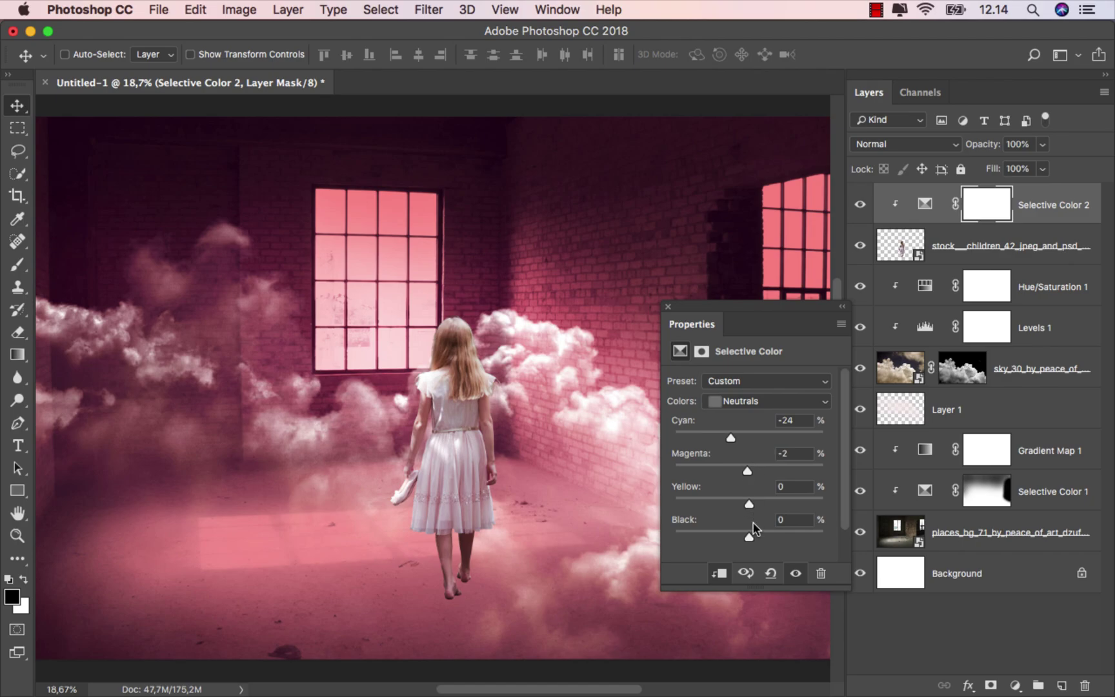
left_click_drag(747, 537, 742, 537)
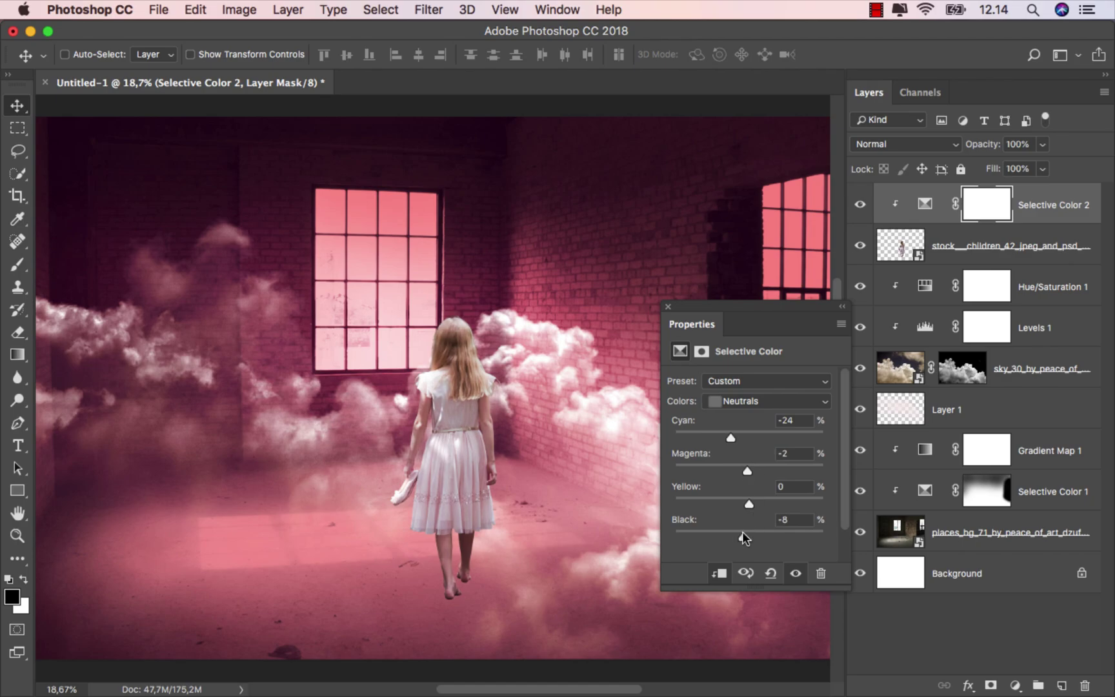
- Set the Whites of the girl's Selective Color adjustment to Cyan -100%, Magenta +26% and Black -71%
left_click(768, 401)
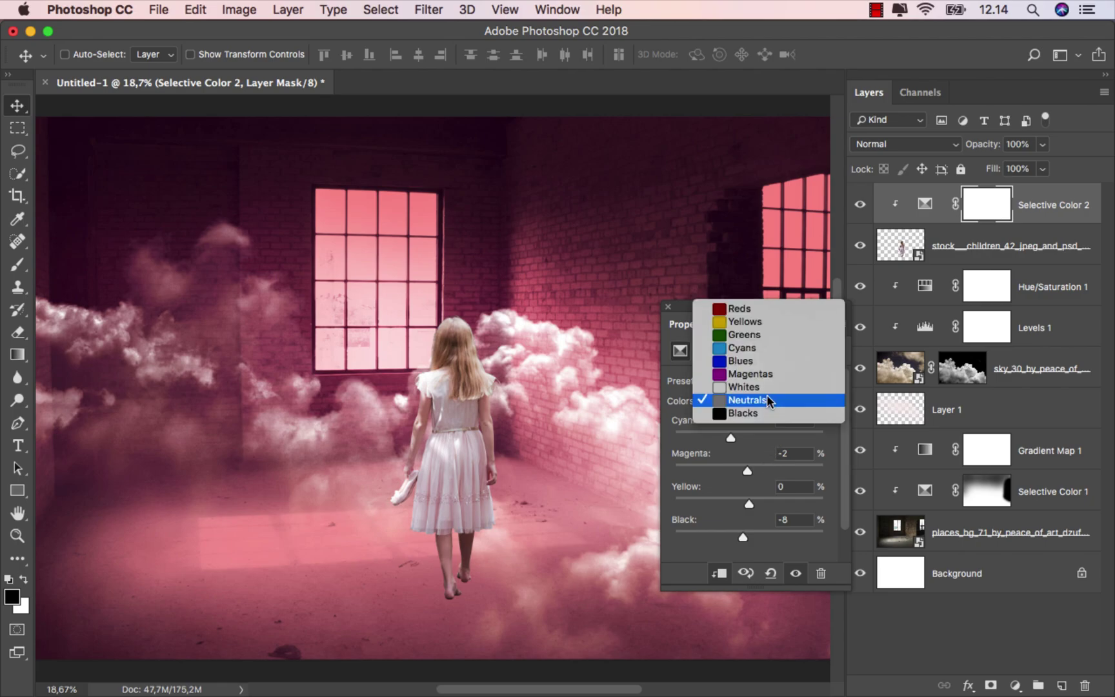
left_click(767, 387)
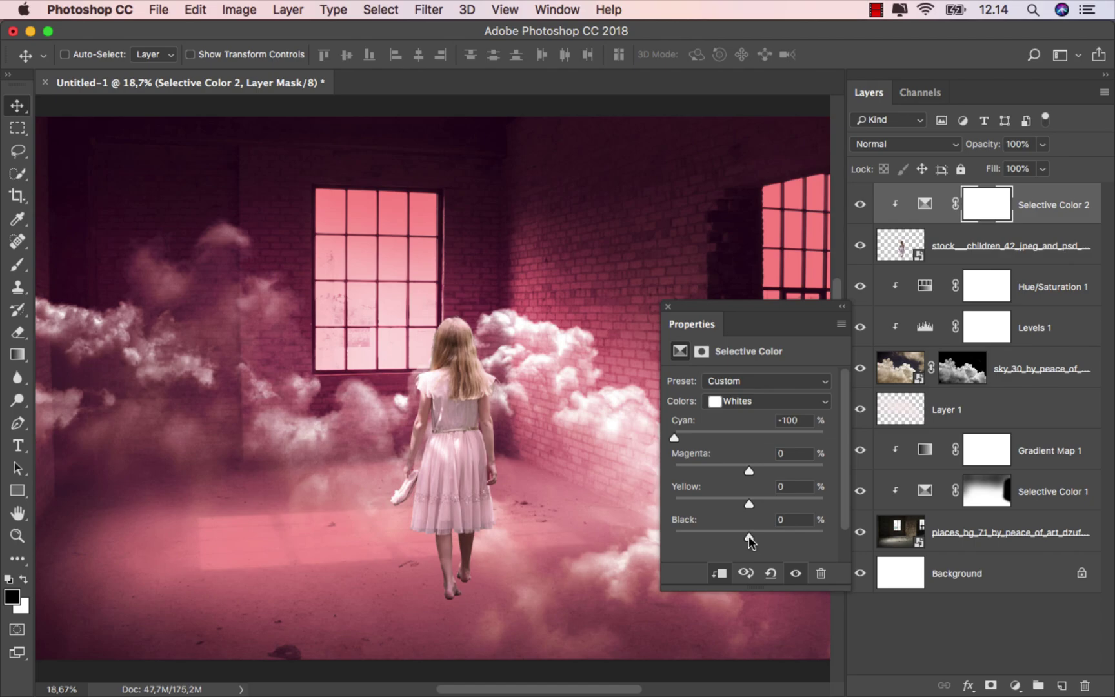
left_click_drag(749, 536, 696, 540)
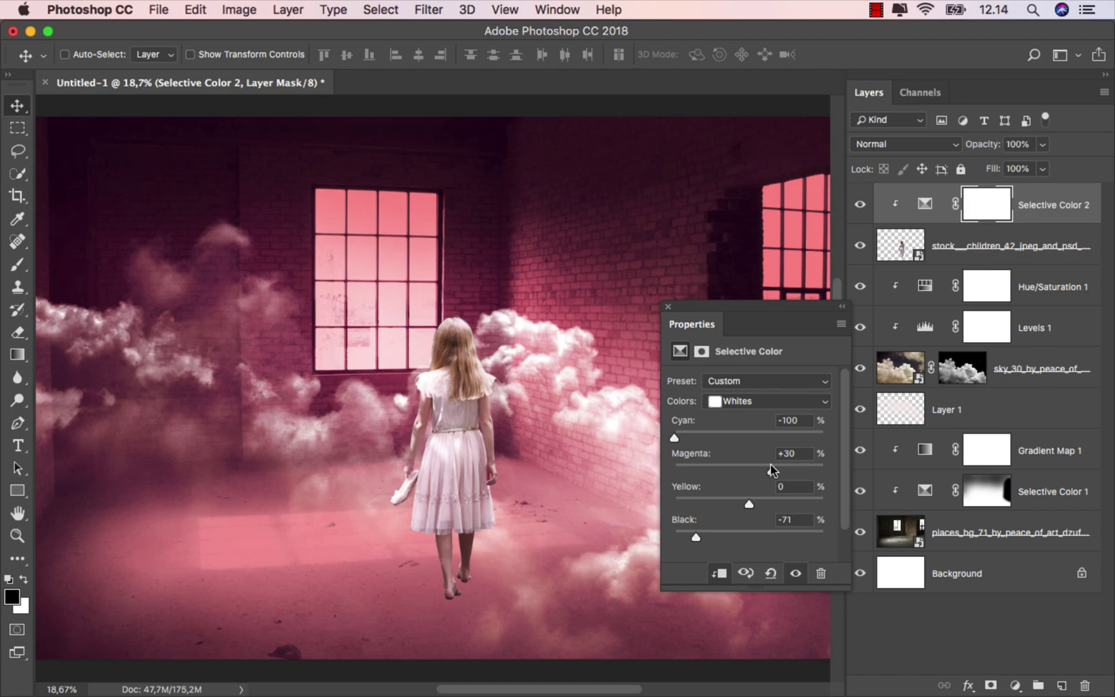
left_click_drag(774, 463, 766, 465)
- Set Reds Cyan to -100% and fully lower Cyan in a second color range to warm the girl's hair, comparing before and after
left_click(750, 399)
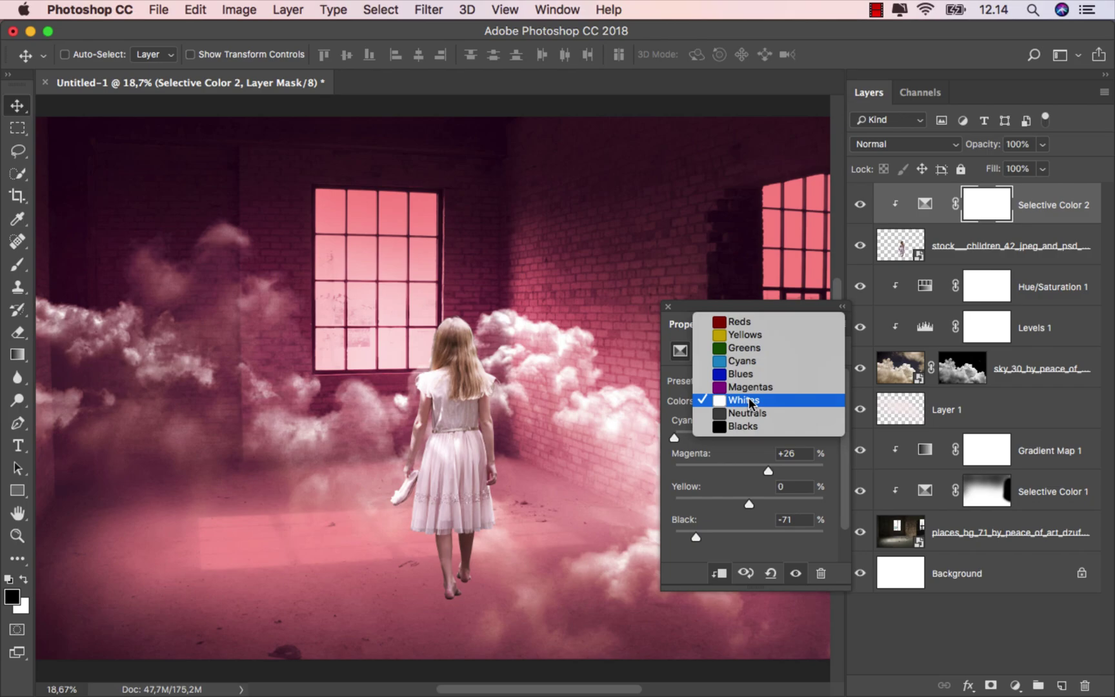
left_click(754, 323)
left_click_drag(749, 437, 647, 423)
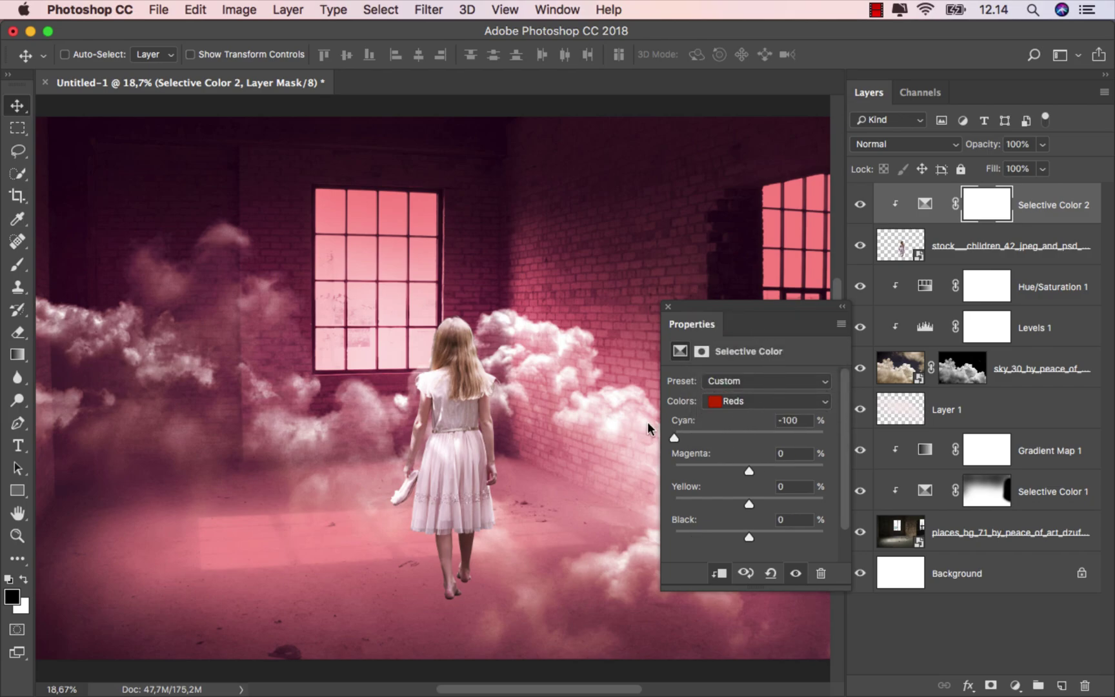
left_click(742, 405)
left_click(749, 428)
left_click_drag(749, 437, 612, 424)
left_click(668, 308)
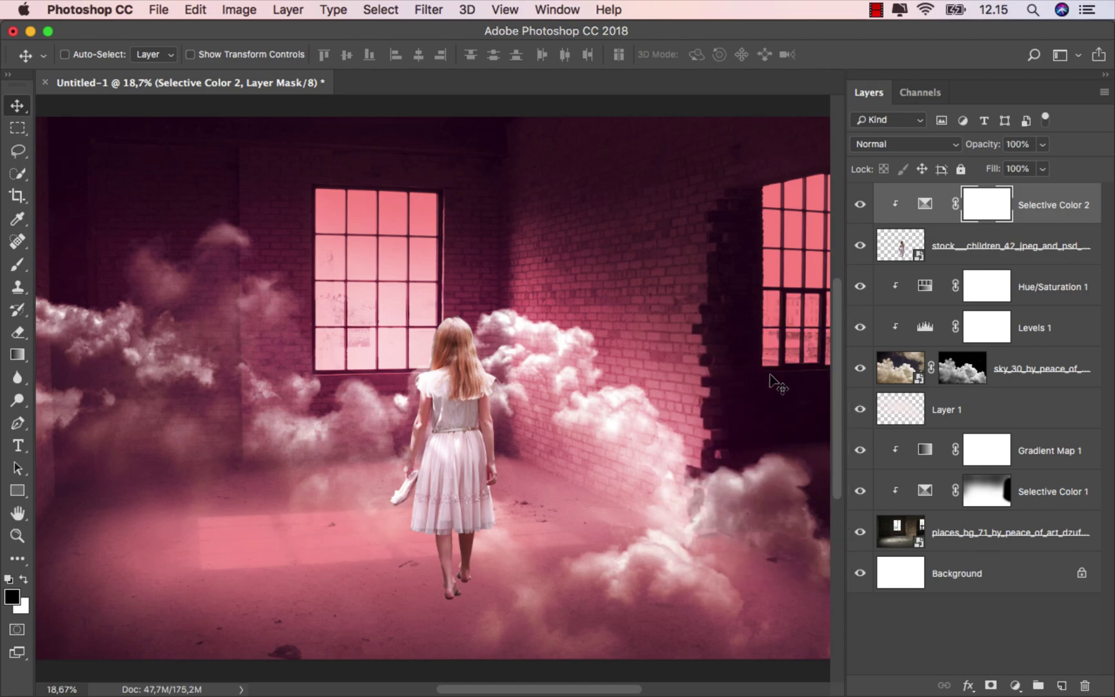
left_click(860, 205)
left_click(860, 205)
- Add a white Solid Color fill layer above Selective Color 2 and invert its mask to black
left_click(1038, 220)
left_click(1015, 686)
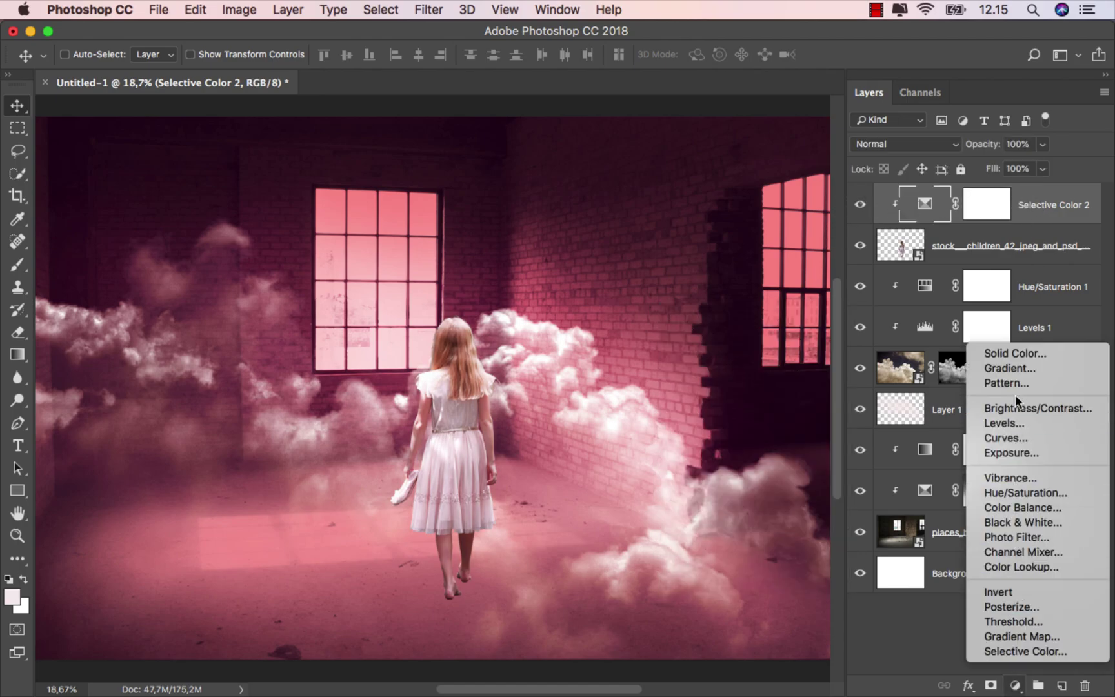
left_click(1017, 355)
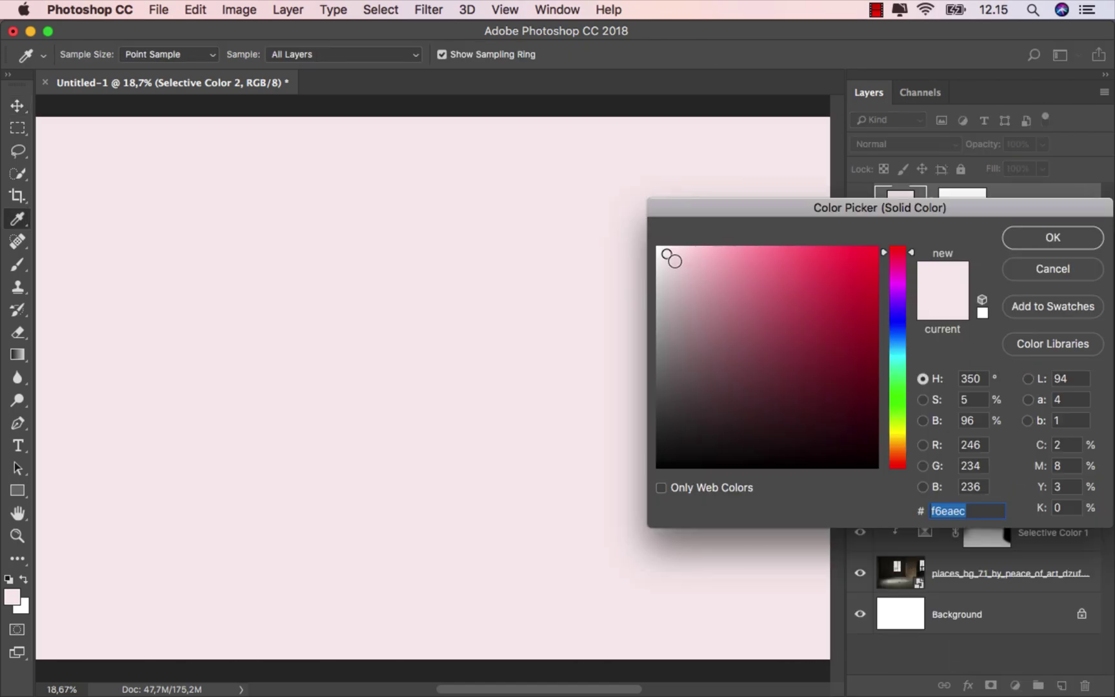
left_click_drag(675, 261, 638, 237)
left_click(1043, 239)
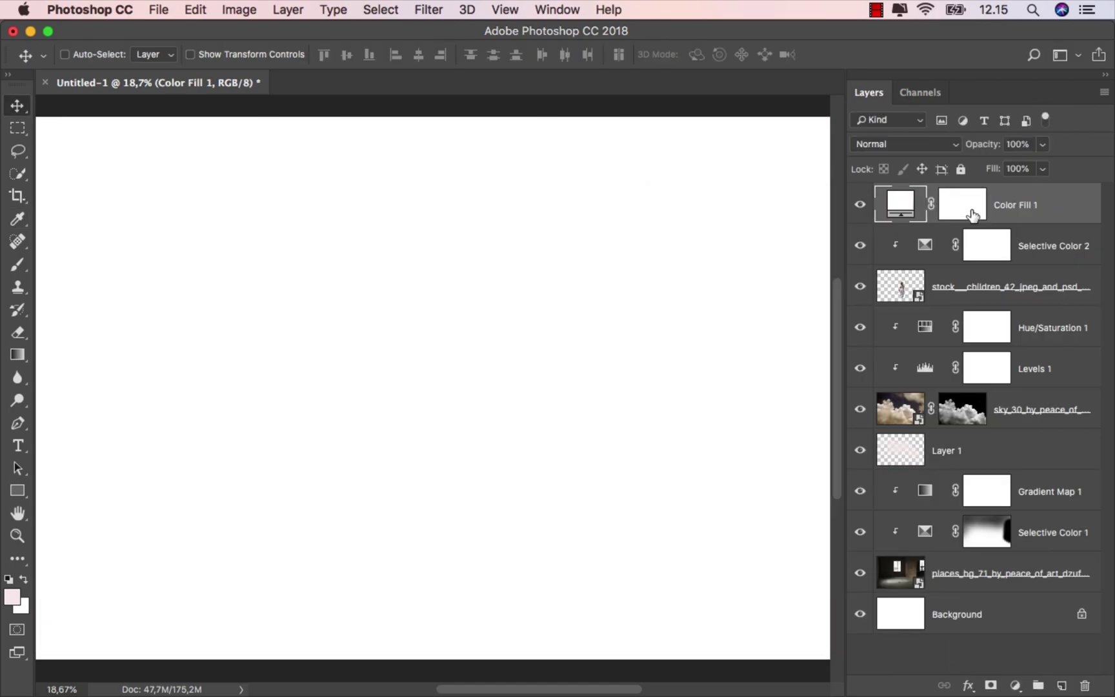
left_click(961, 206)
key("super+i")
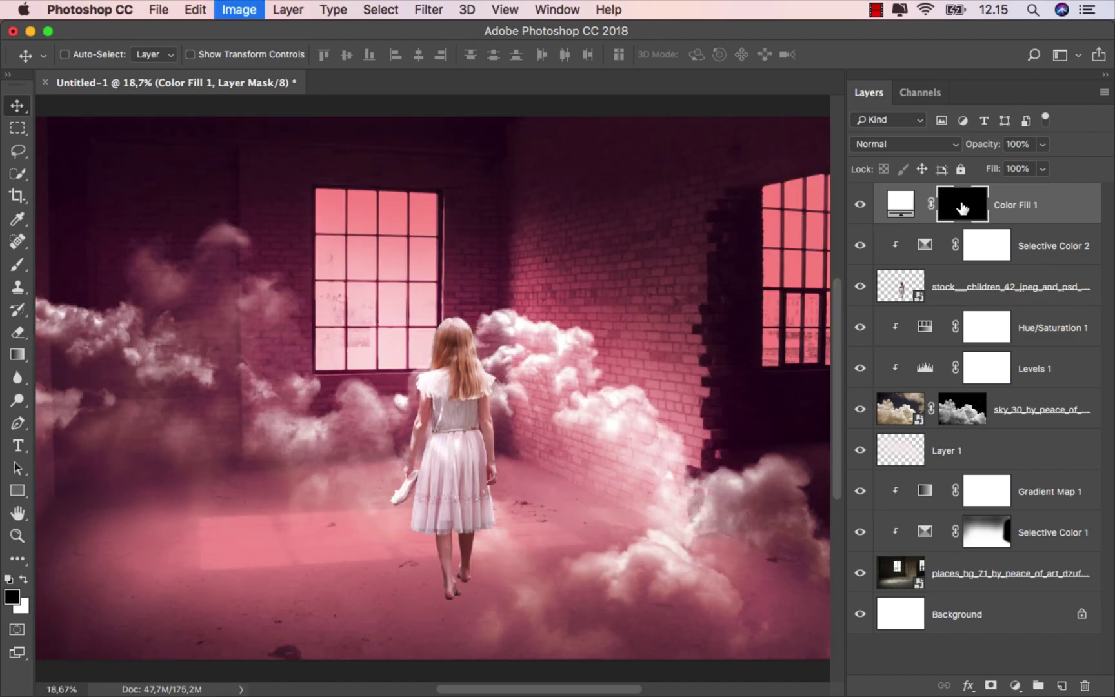
- Set up a soft white brush at 100% opacity and 18 px for painting on the fill layer's mask near the girl's head
left_click_drag(18, 264, 52, 265)
left_click(23, 580)
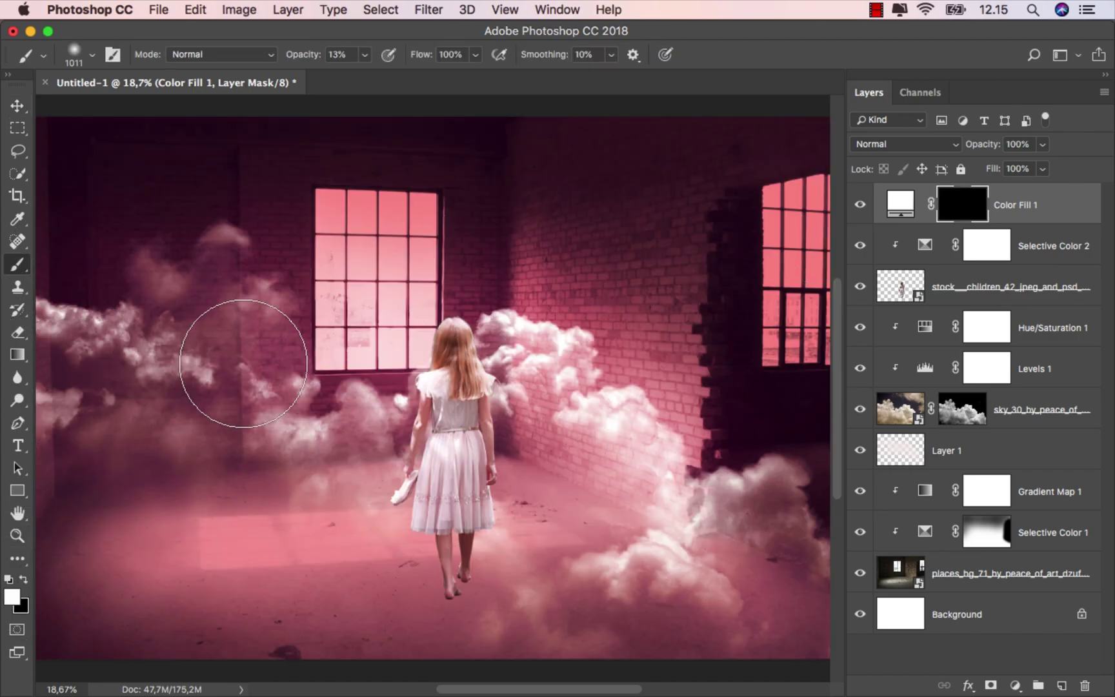
left_click(364, 55)
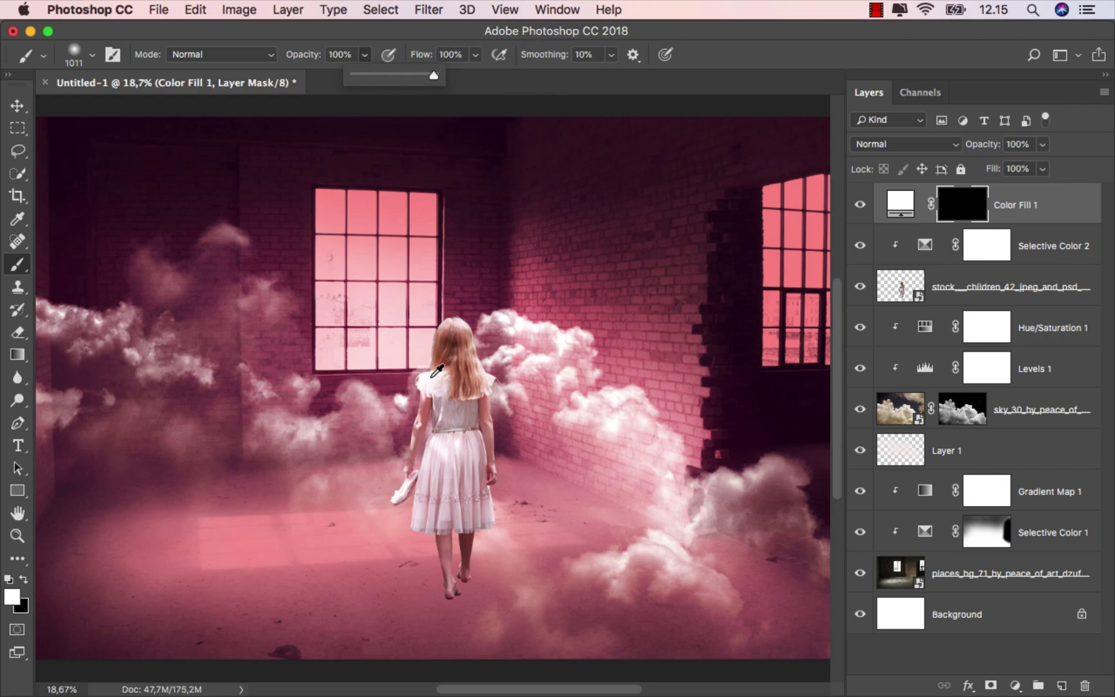
scroll(433, 340, "up", 8)
right_click(433, 339)
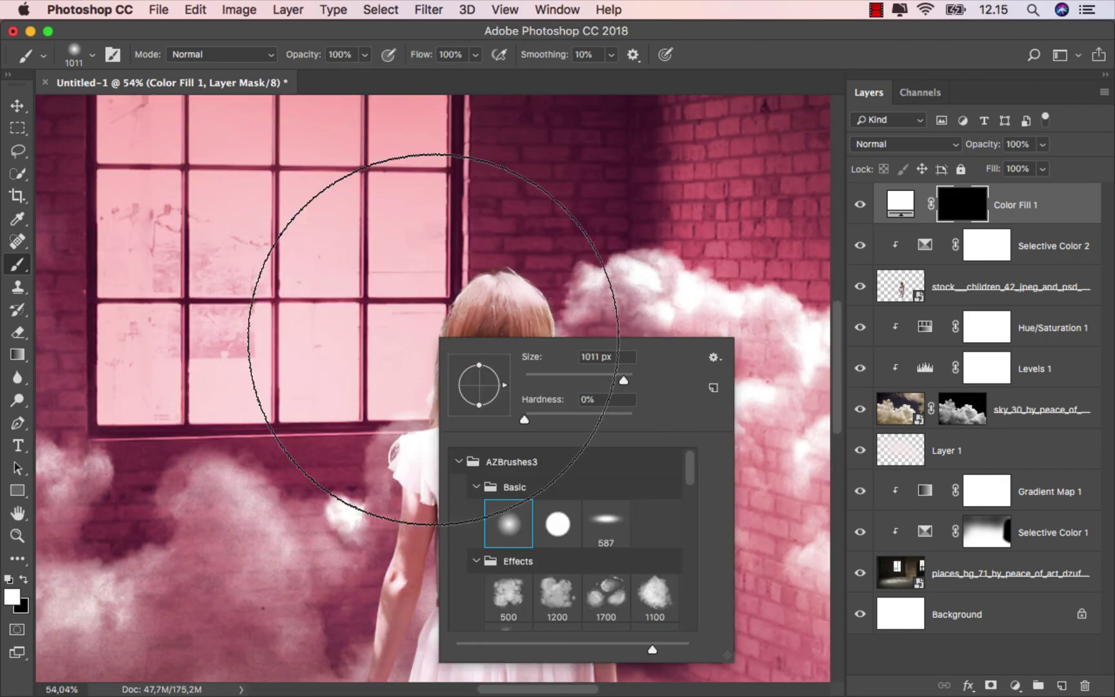
left_click(539, 379)
left_click_drag(373, 311, 376, 310)
scroll(455, 291, "up", 1)
scroll(460, 284, "up", 4)
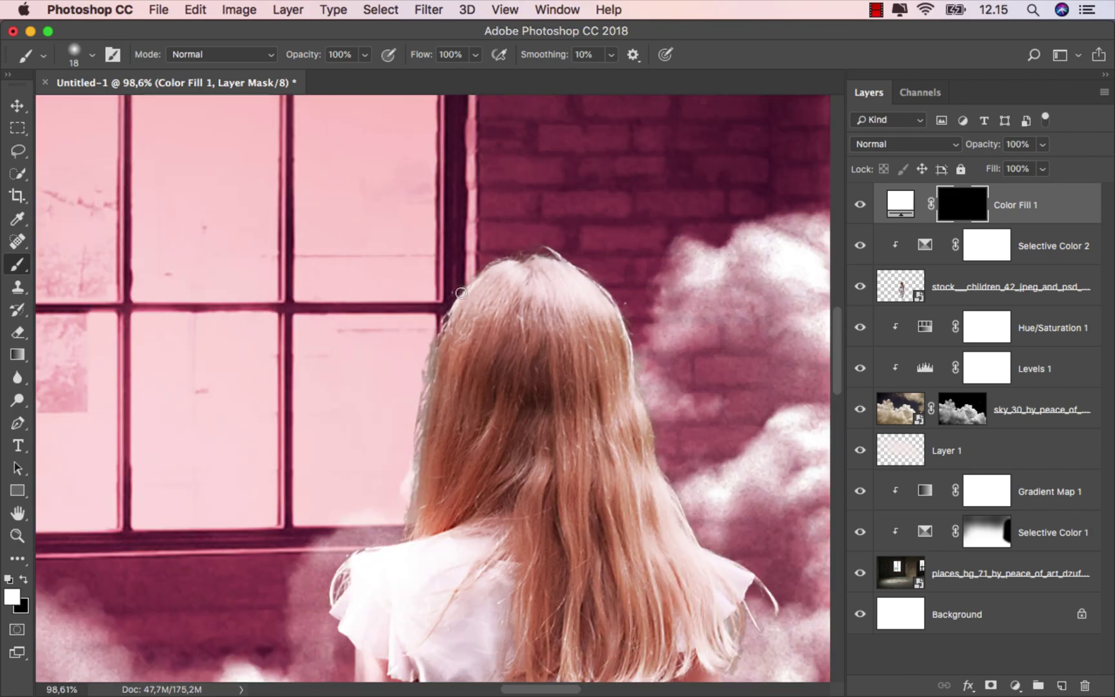
- Test a 33 px white dab beside the girl's head, undo it, and clip Color Fill 1 to the layers below
left_click_drag(451, 284, 465, 284)
scroll(466, 274, "up", 2)
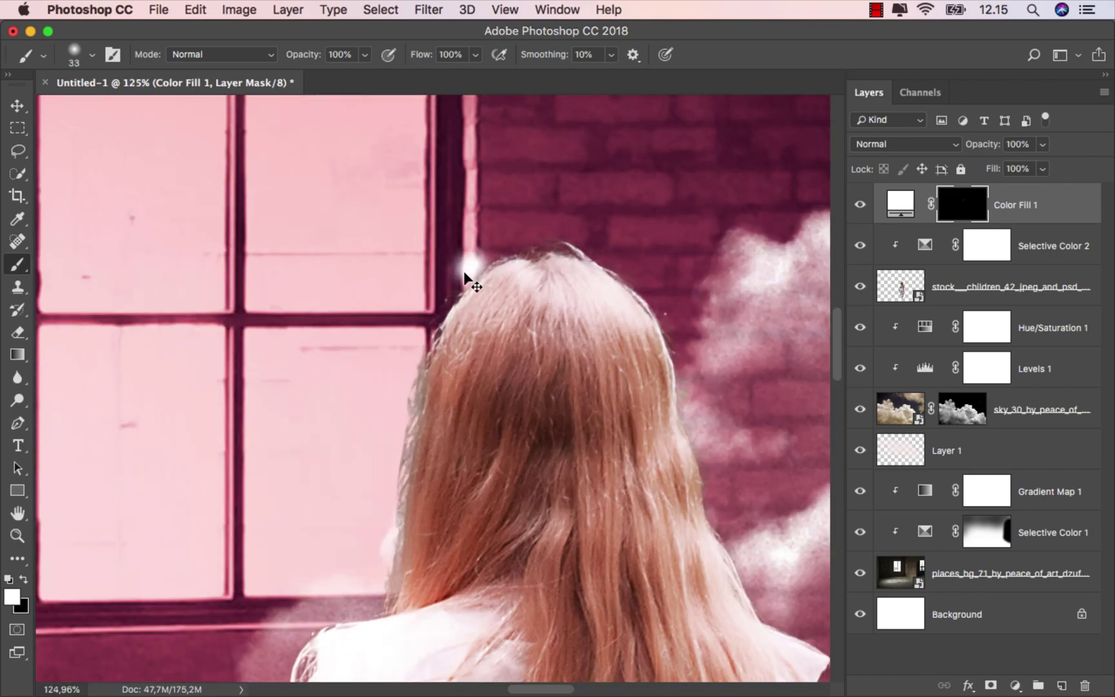
right_click(1043, 213)
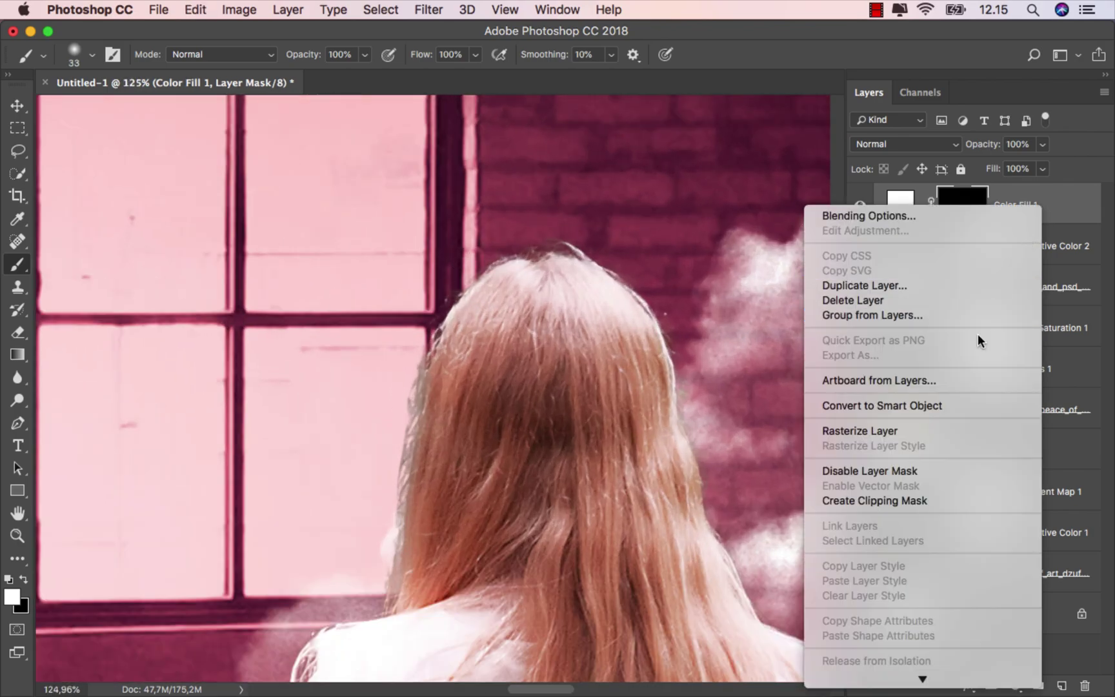
left_click(921, 501)
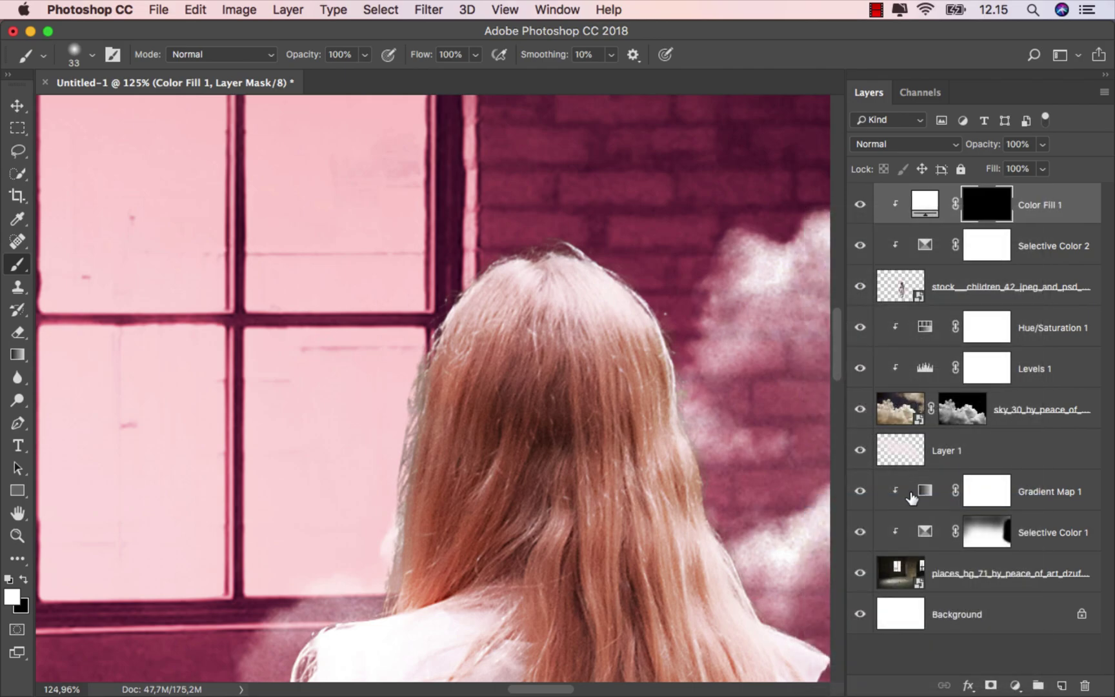
- Paint white rim light on the Color Fill 1 mask along the window-side edge of the girl's hair, enlarging the brush to 53 px
scroll(491, 245, "up", 2)
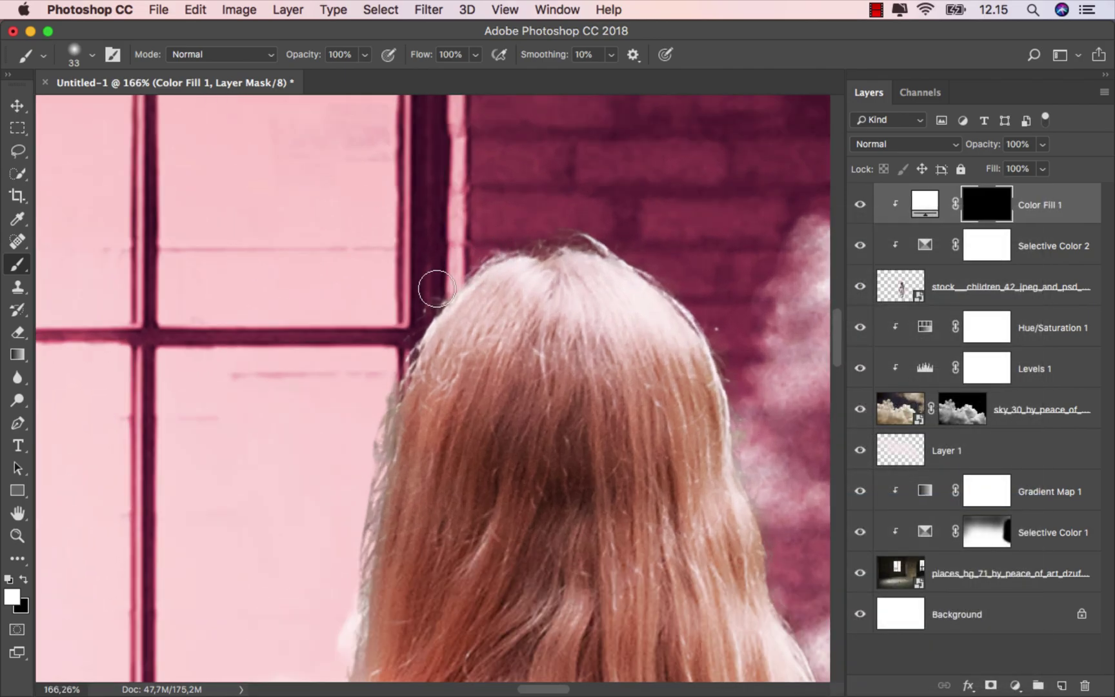
left_click_drag(342, 507, 378, 289)
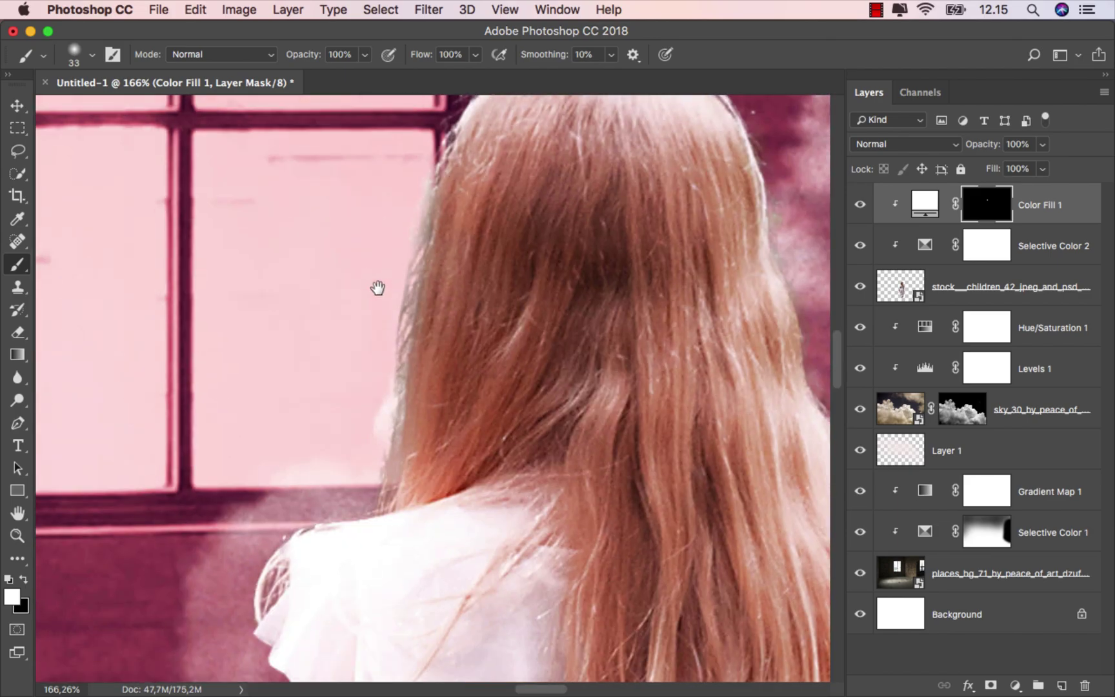
mouse_move(401, 181)
left_mouse_down()
mouse_move(431, 177)
mouse_move(395, 251)
mouse_move(356, 465)
mouse_move(366, 465)
mouse_move(406, 202)
left_mouse_up()
scroll(407, 201, "down", 4)
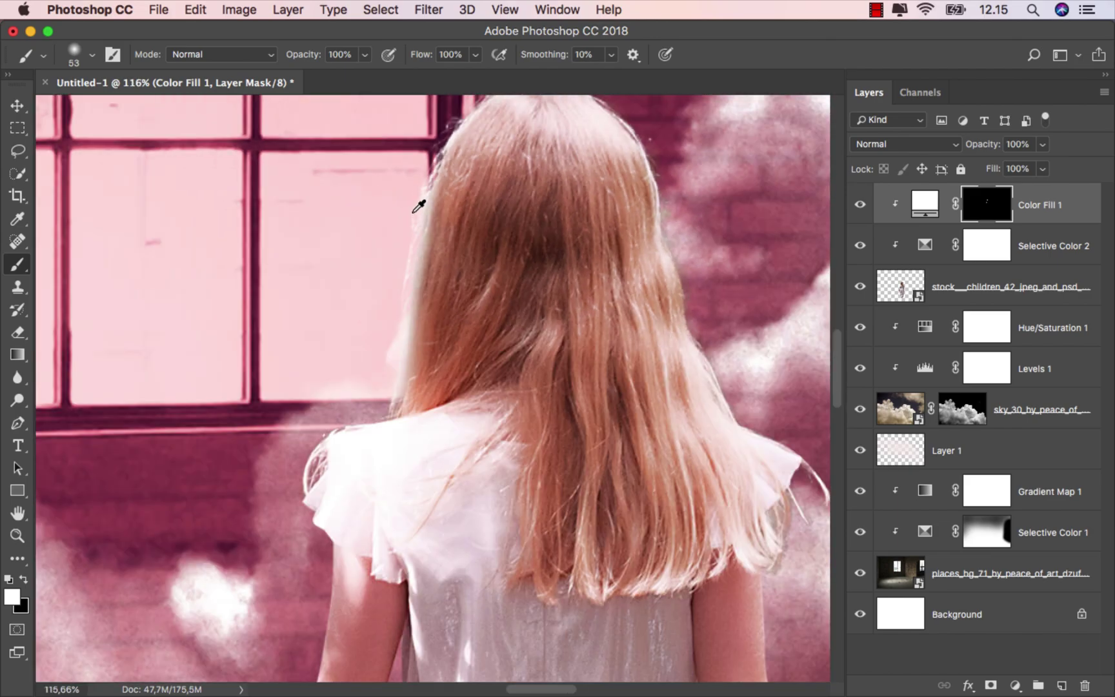
- Lower the brush opacity to 11% and paint a soft 80 px white glow over the window-side hair and crown
scroll(405, 207, "up", 2)
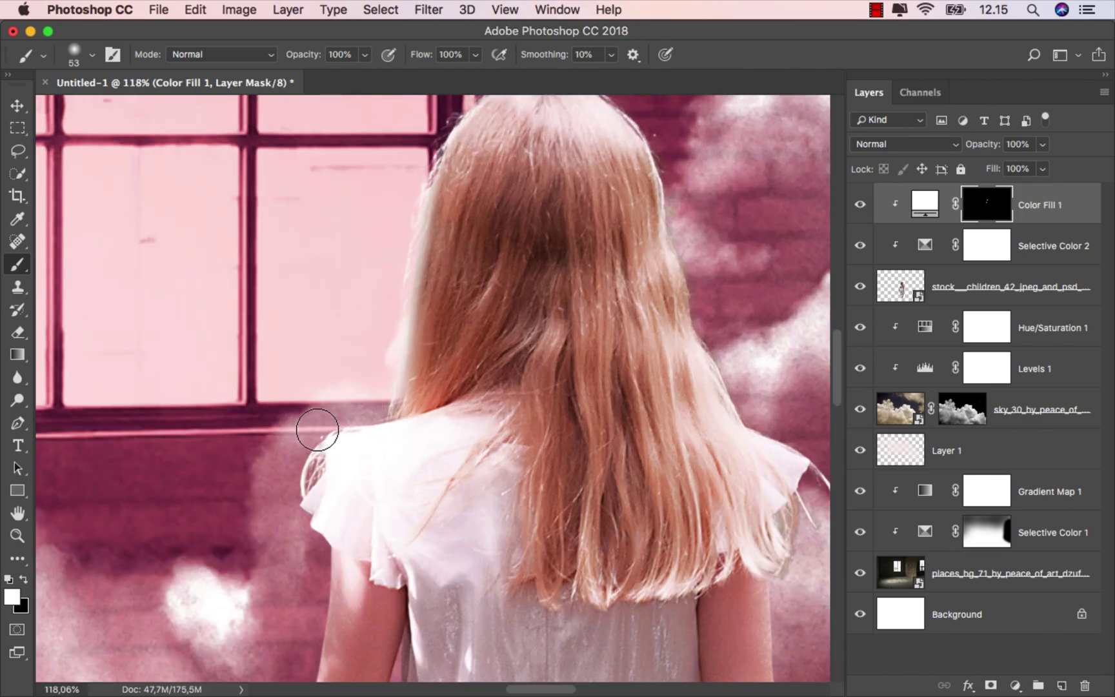
scroll(335, 413, "down", 2)
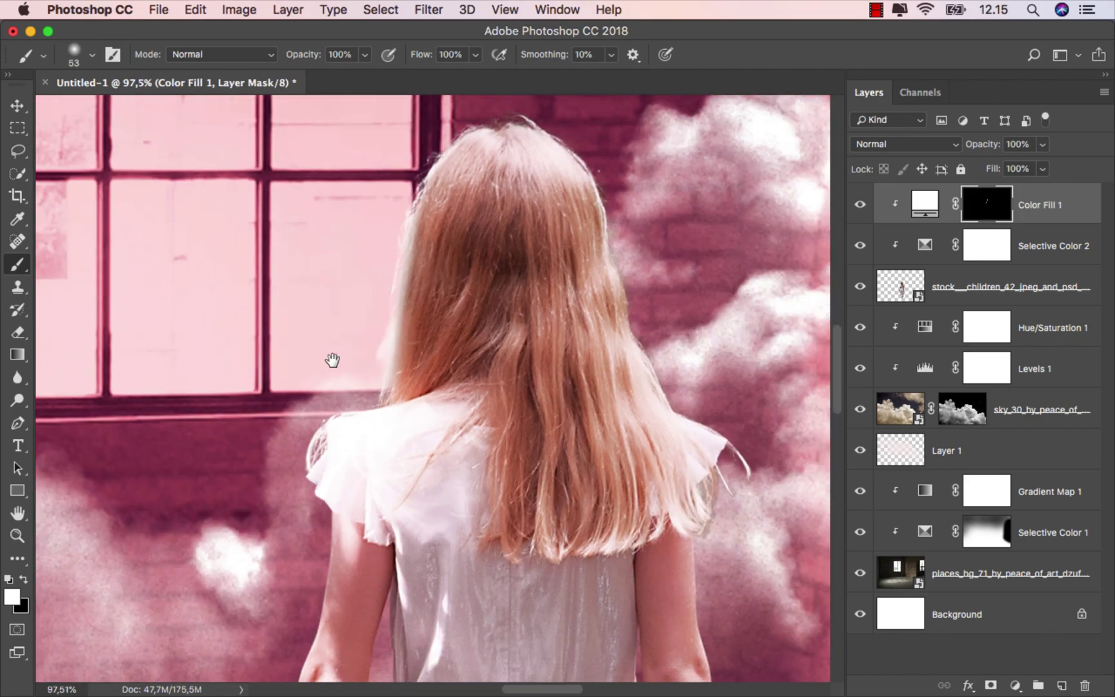
scroll(326, 364, "up", 2)
left_click(359, 53)
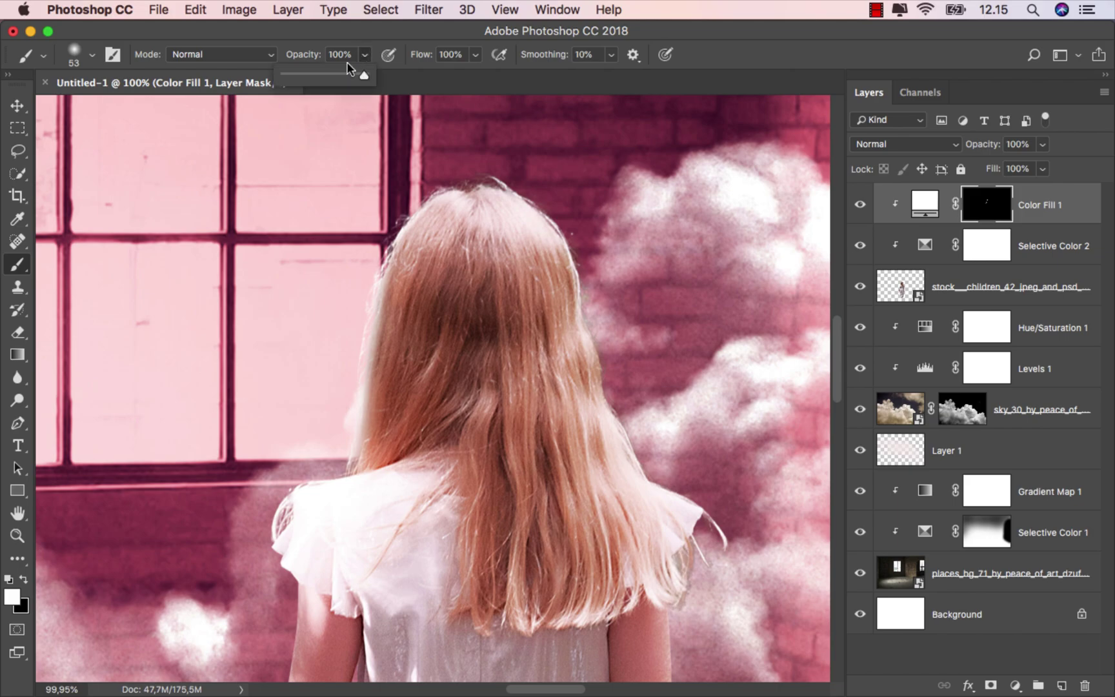
left_click(288, 75)
scroll(375, 151, "up", 5)
left_click_drag(393, 182, 415, 190)
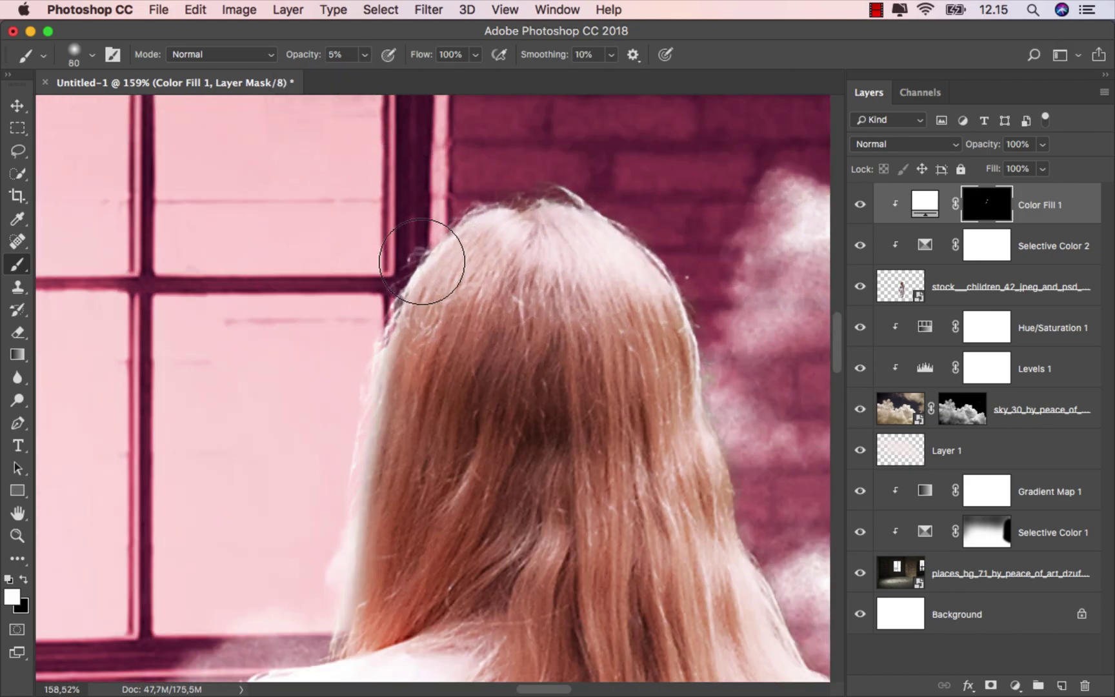
left_click(364, 54)
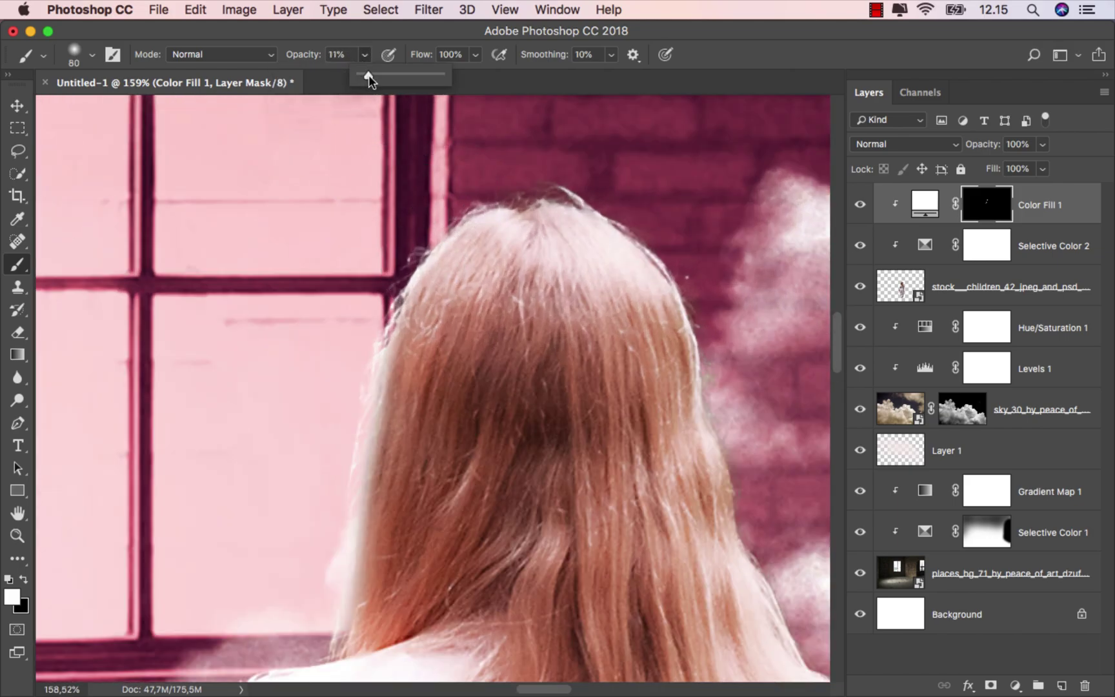
mouse_move(470, 232)
left_mouse_down()
mouse_move(436, 243)
mouse_move(329, 533)
mouse_move(368, 527)
mouse_move(328, 567)
left_mouse_up()
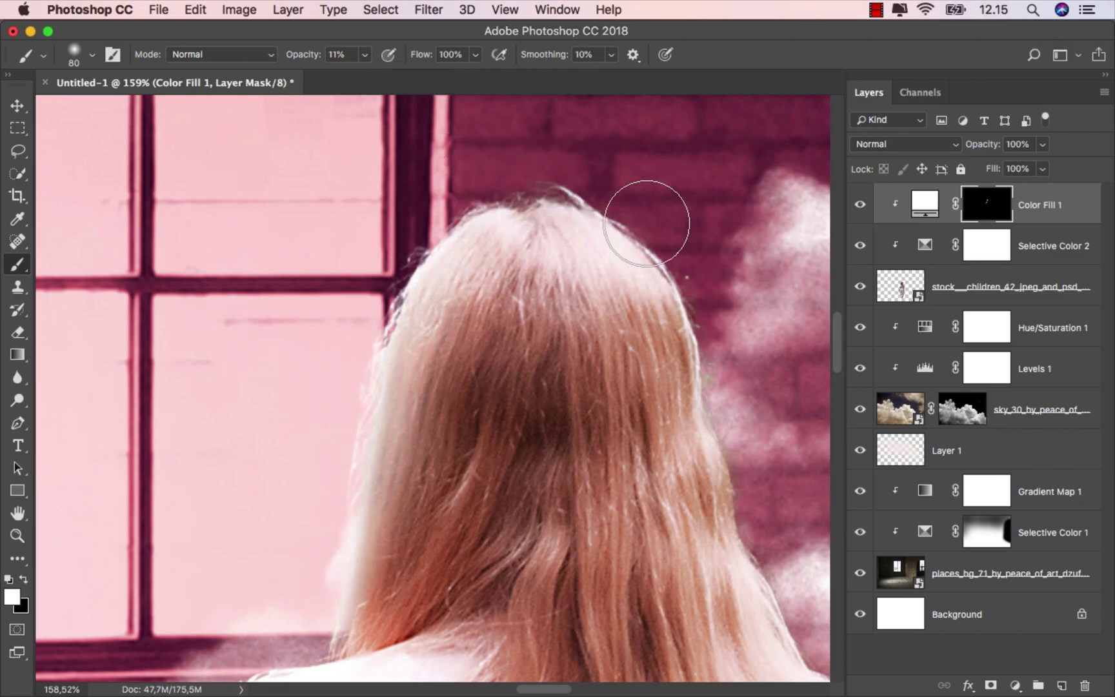
- Paint a faint white glow along the hair edge facing away from the window with a 64 px brush at 19% opacity
scroll(647, 223, "right", 5)
left_click_drag(410, 169, 336, 175)
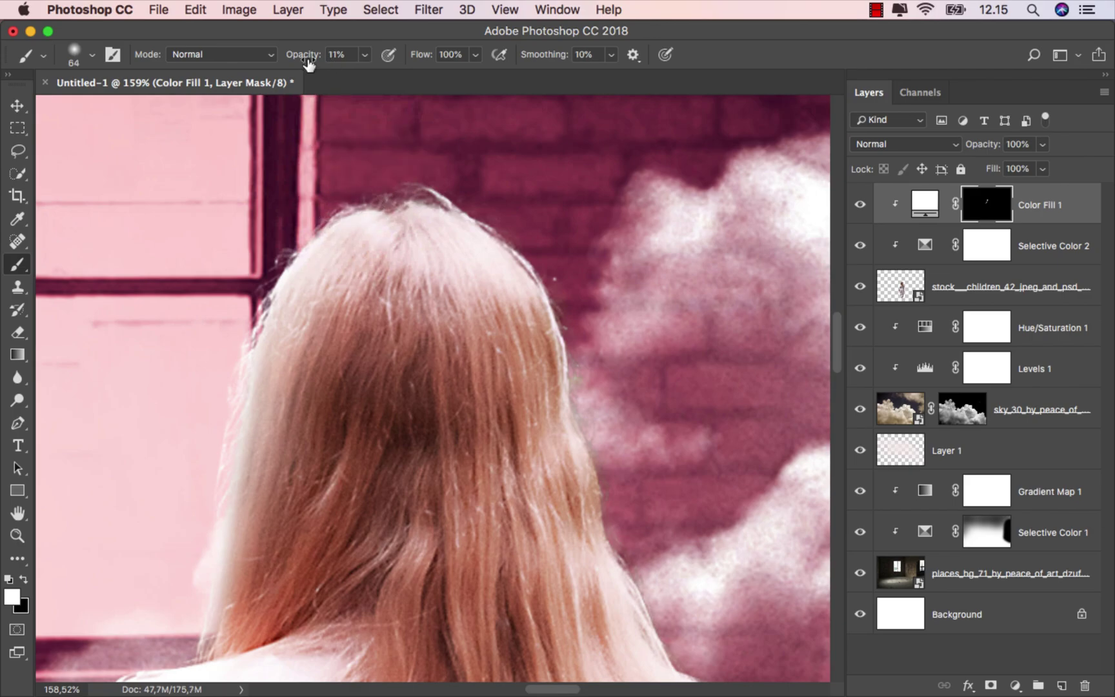
left_click_drag(307, 59, 312, 58)
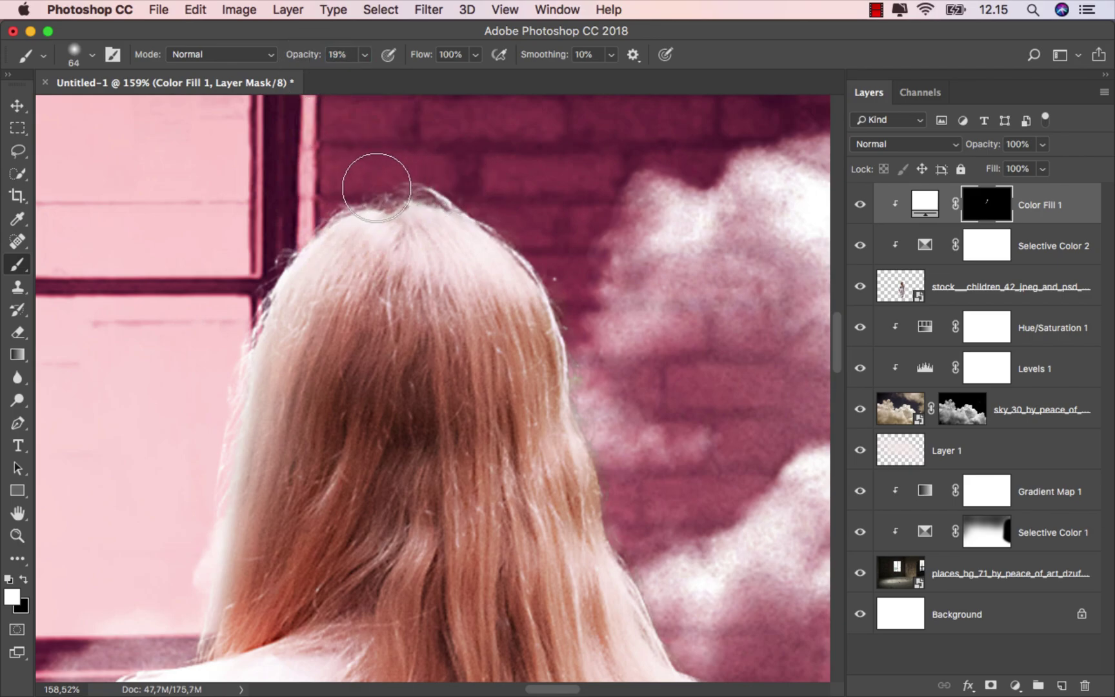
scroll(535, 239, "down", 5)
scroll(535, 239, "right", 5)
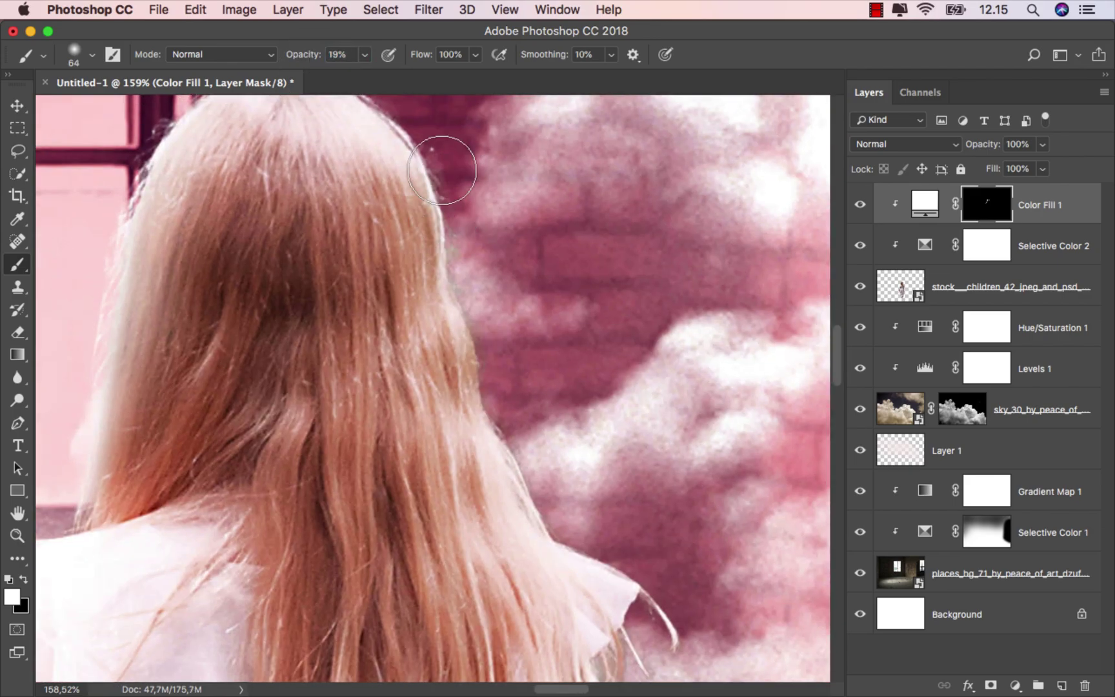
left_click_drag(482, 296, 466, 296)
mouse_move(455, 218)
left_mouse_down()
mouse_move(479, 343)
mouse_move(468, 227)
left_mouse_up()
mouse_move(457, 225)
left_mouse_down()
mouse_move(504, 401)
mouse_move(456, 238)
mouse_move(497, 447)
mouse_move(492, 394)
mouse_move(515, 405)
mouse_move(536, 473)
mouse_move(521, 422)
mouse_move(548, 461)
left_mouse_up()
- Build up the soft white glow on the crown and window-side hair, enlarging the brush to 83 px at 19% opacity
scroll(548, 461, "up", 5)
scroll(548, 461, "left", 8)
left_click_drag(416, 188, 497, 226)
left_click_drag(204, 453, 261, 420)
left_click_drag(359, 249, 385, 226)
left_click_drag(258, 585, 407, 420)
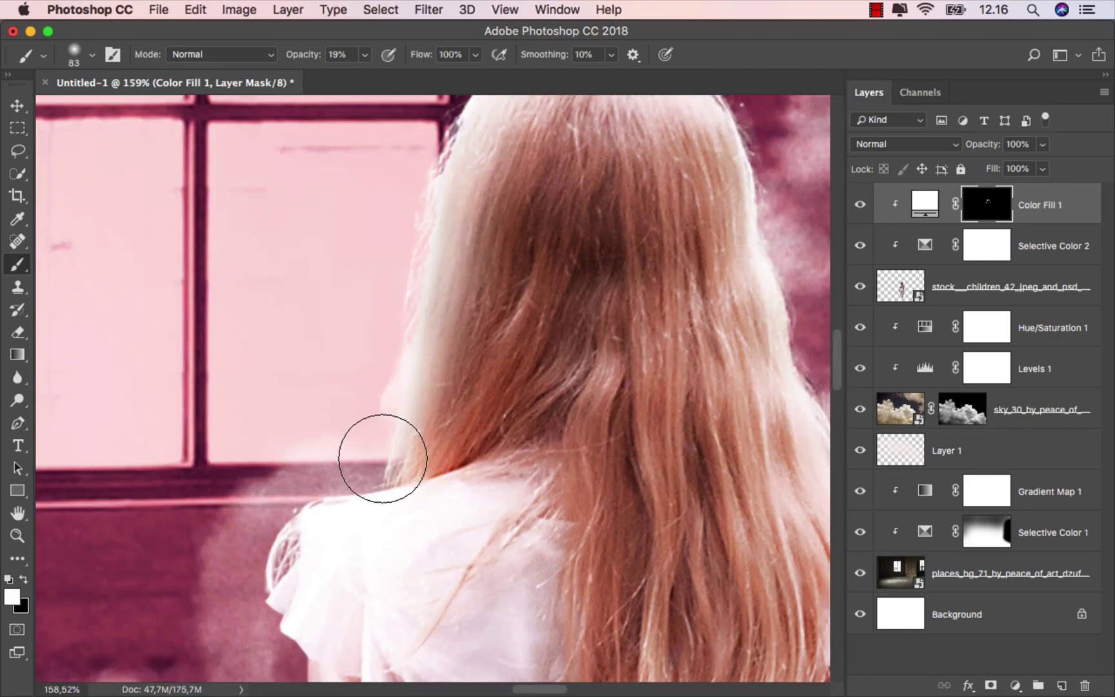
- Set the brush to 100% opacity and 15 px, and paint white rim light down the outer edge of the left arm
left_click_drag(254, 583, 365, 281)
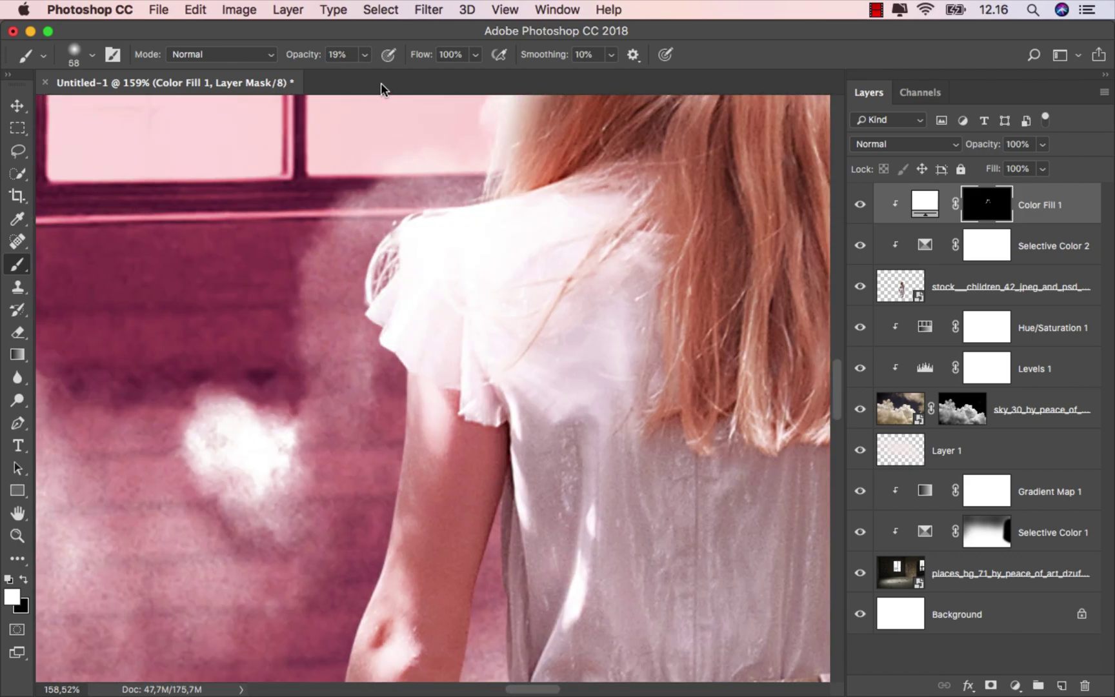
left_click(365, 55)
left_click_drag(392, 76, 434, 76)
left_click_drag(371, 300, 340, 297, "ctrl+alt")
scroll(384, 382, "up", 1)
left_click_drag(400, 373, 399, 355)
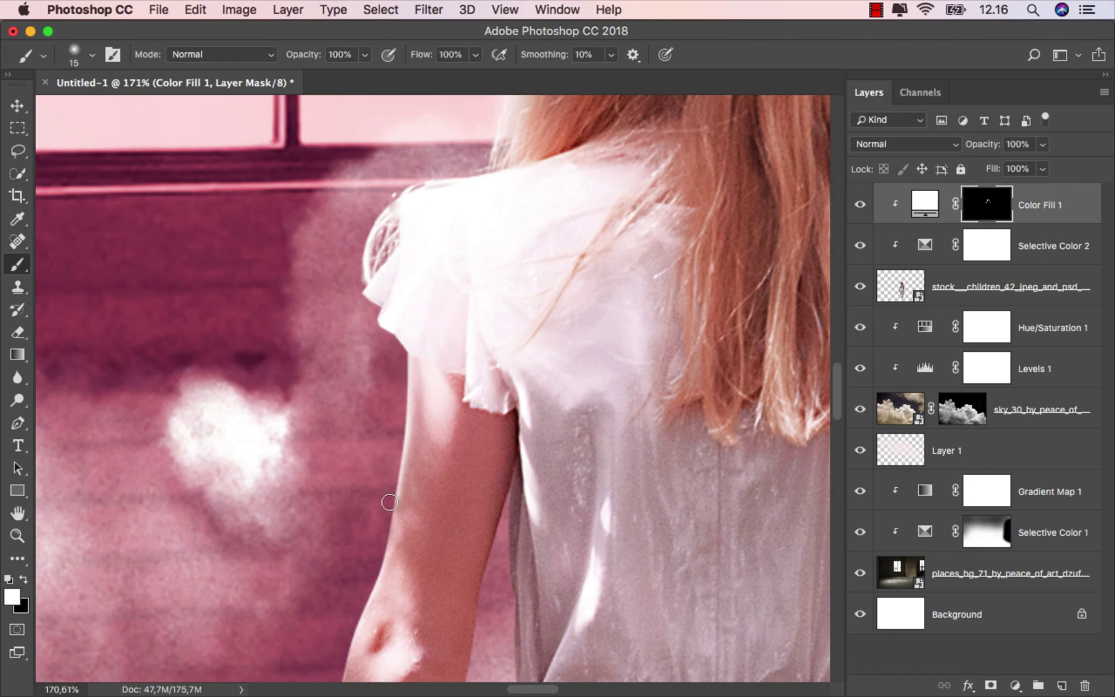
scroll(375, 566, "down", 6)
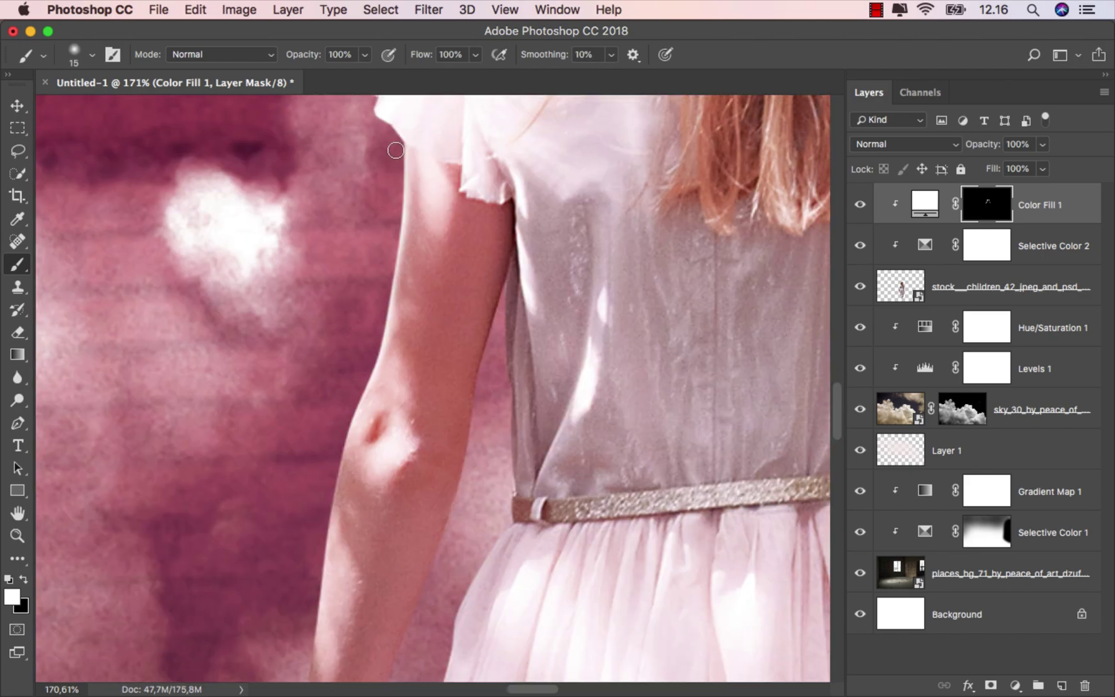
left_click_drag(391, 270, 379, 336)
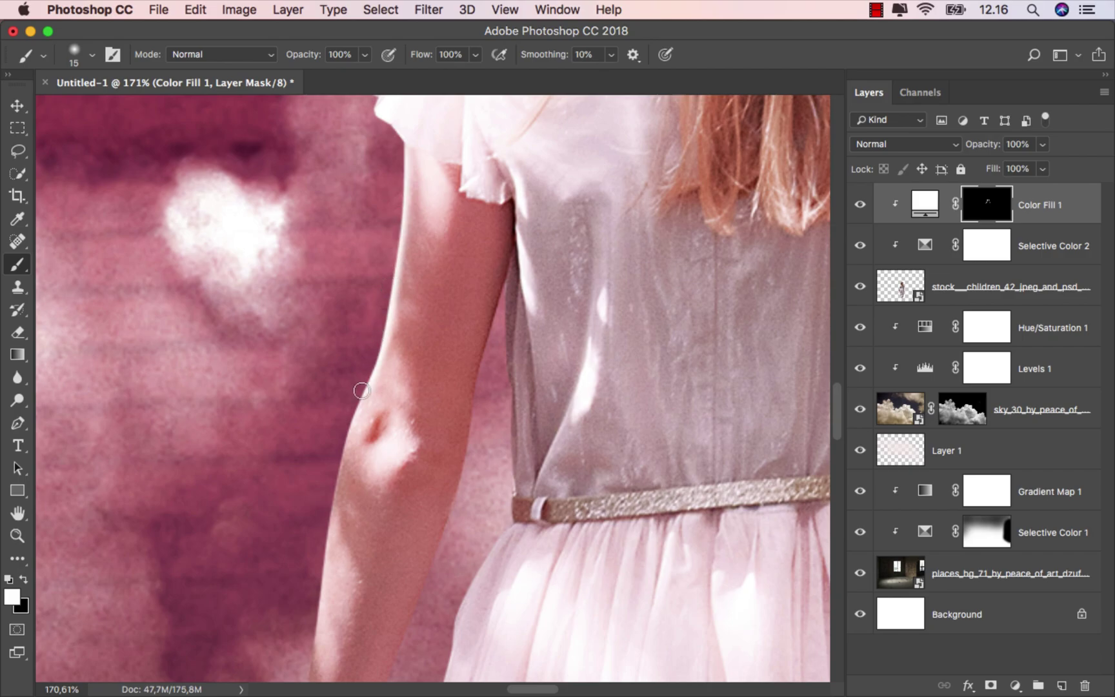
mouse_move(341, 446)
left_mouse_down()
mouse_move(327, 504)
mouse_move(375, 257)
mouse_move(343, 497)
mouse_move(328, 555)
mouse_move(310, 568)
left_mouse_up()
- Paint white rim light along the inner edge of the left arm from the elbow to the wrist
scroll(455, 452, "down", 5)
scroll(474, 354, "up", 4)
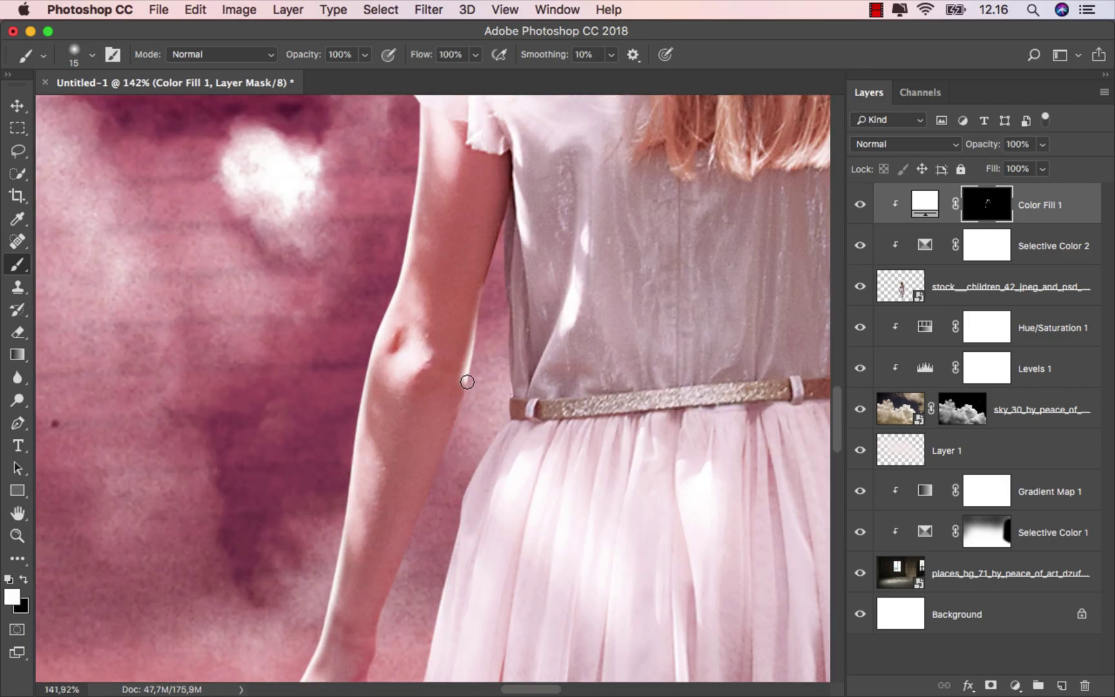
left_click_drag(468, 381, 453, 433)
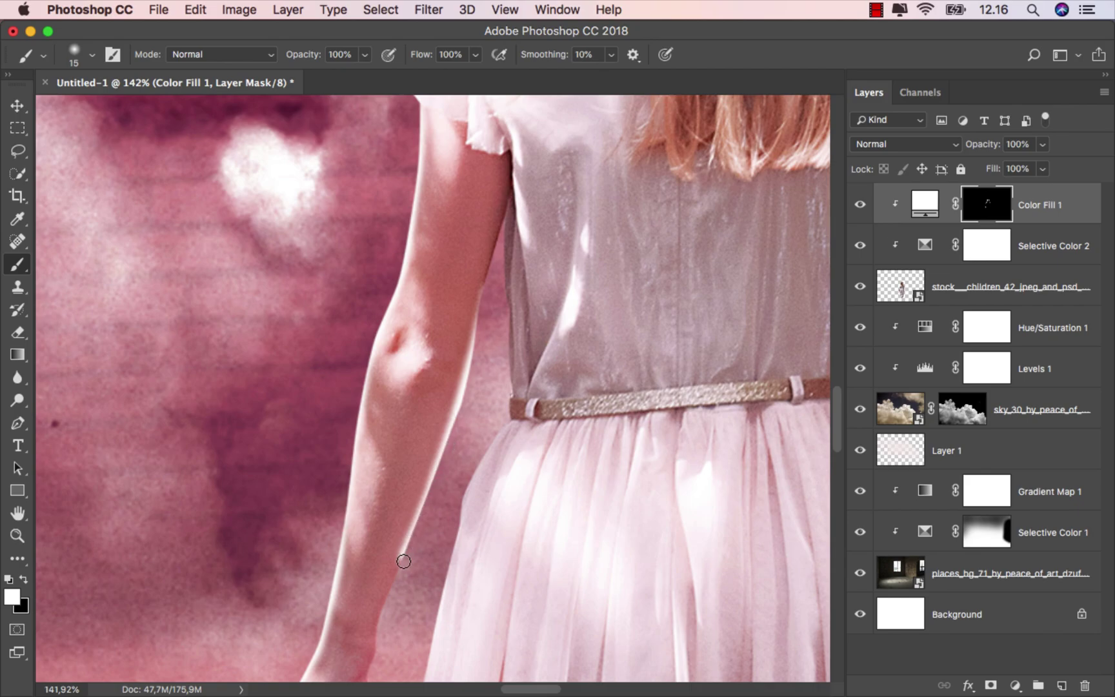
scroll(387, 491, "down", 5)
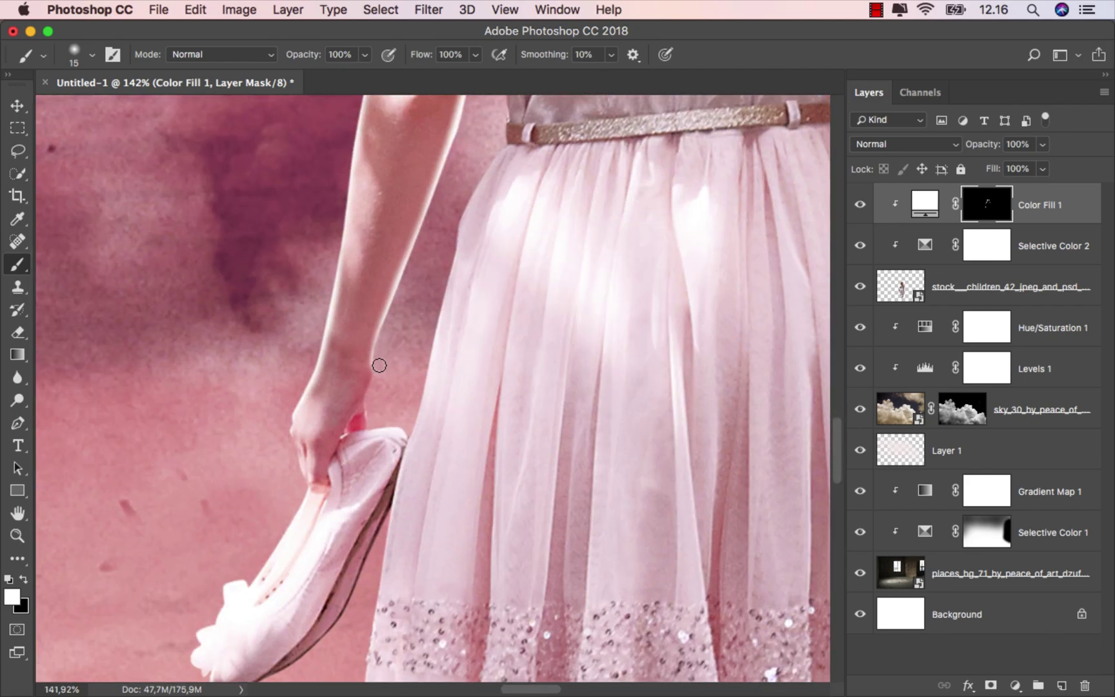
left_click_drag(371, 428, 455, 257)
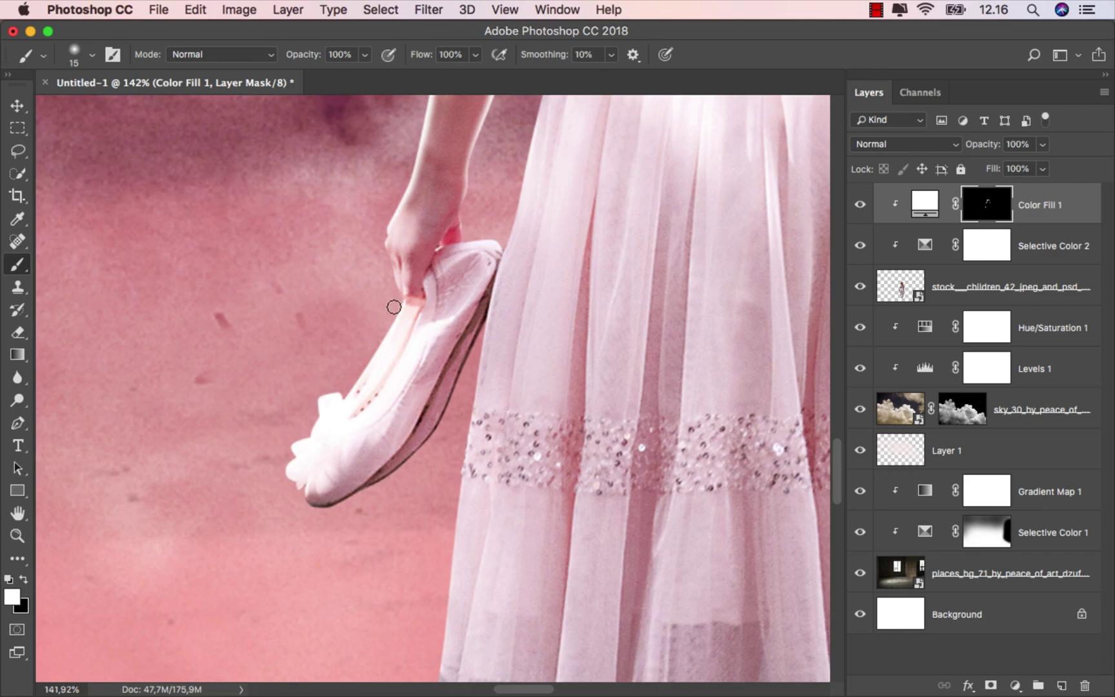
- Paint white rim light along the left edge of the dress bodice, belt and upper skirt
scroll(388, 424, "up", 5)
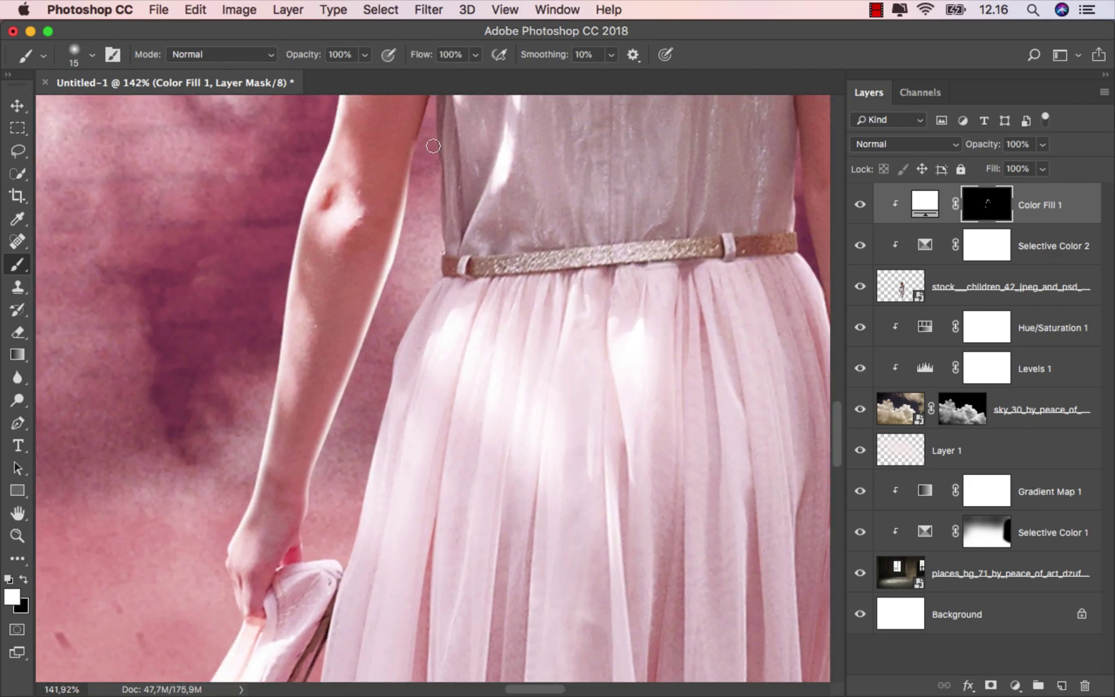
scroll(398, 324, "up", 5)
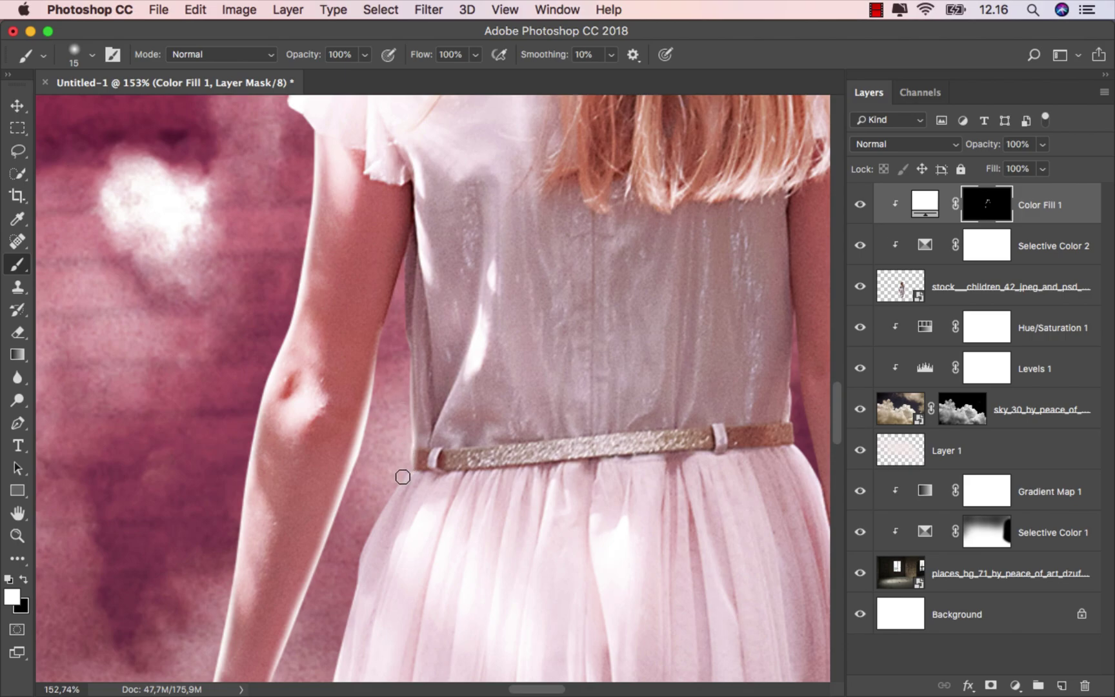
left_click_drag(402, 477, 432, 218)
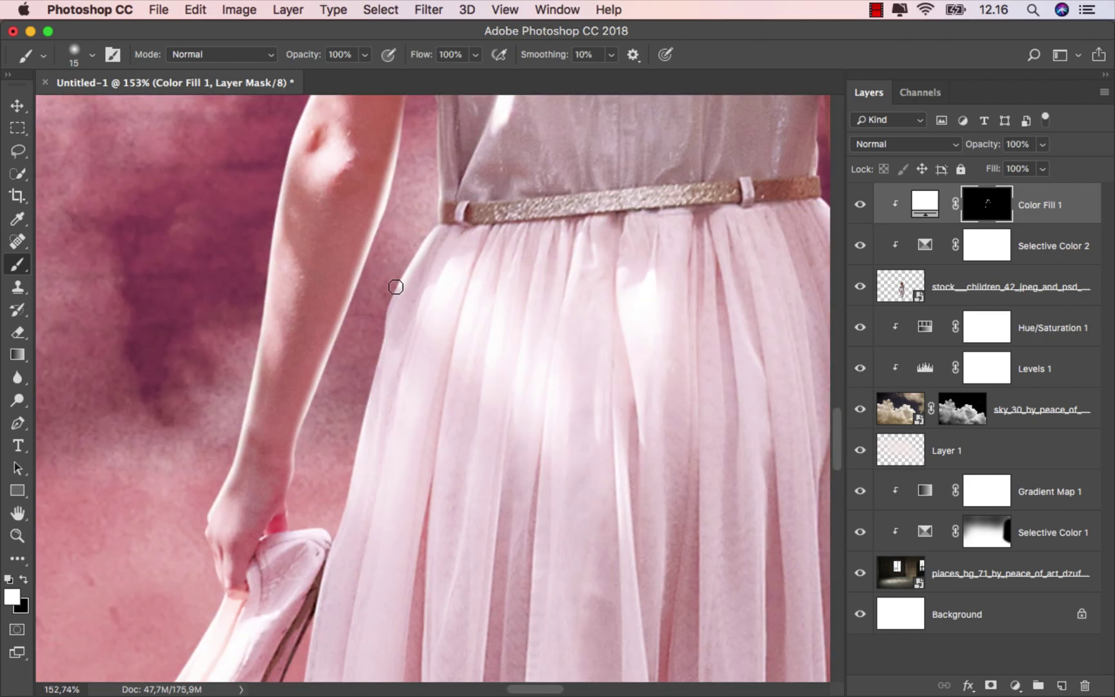
key("super+0")
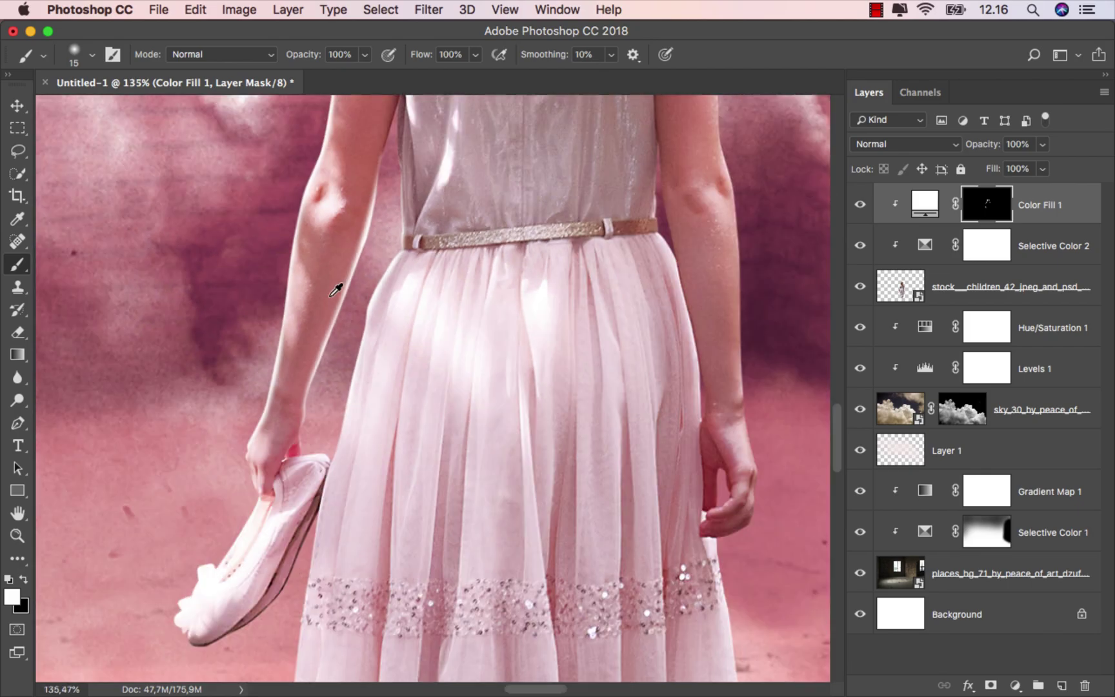
- Paint white rim light down the skirt's left edge to the hem, touching up the shoe's sole with black
scroll(360, 424, "up", 10)
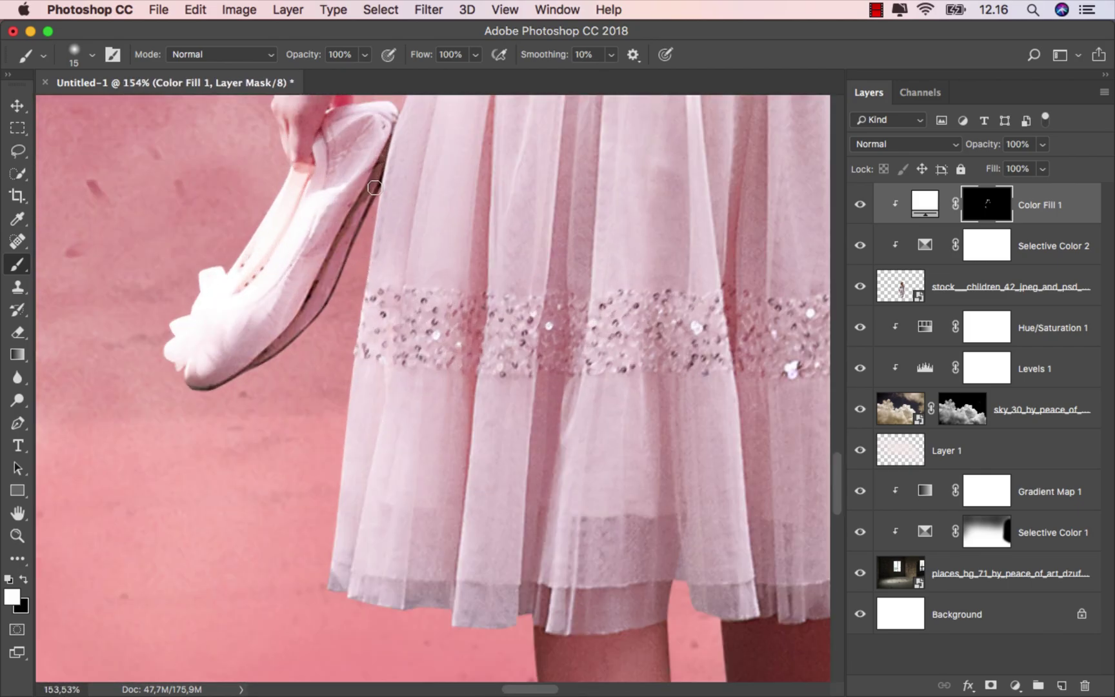
left_click_drag(374, 187, 371, 214)
left_click_drag(360, 319, 352, 386)
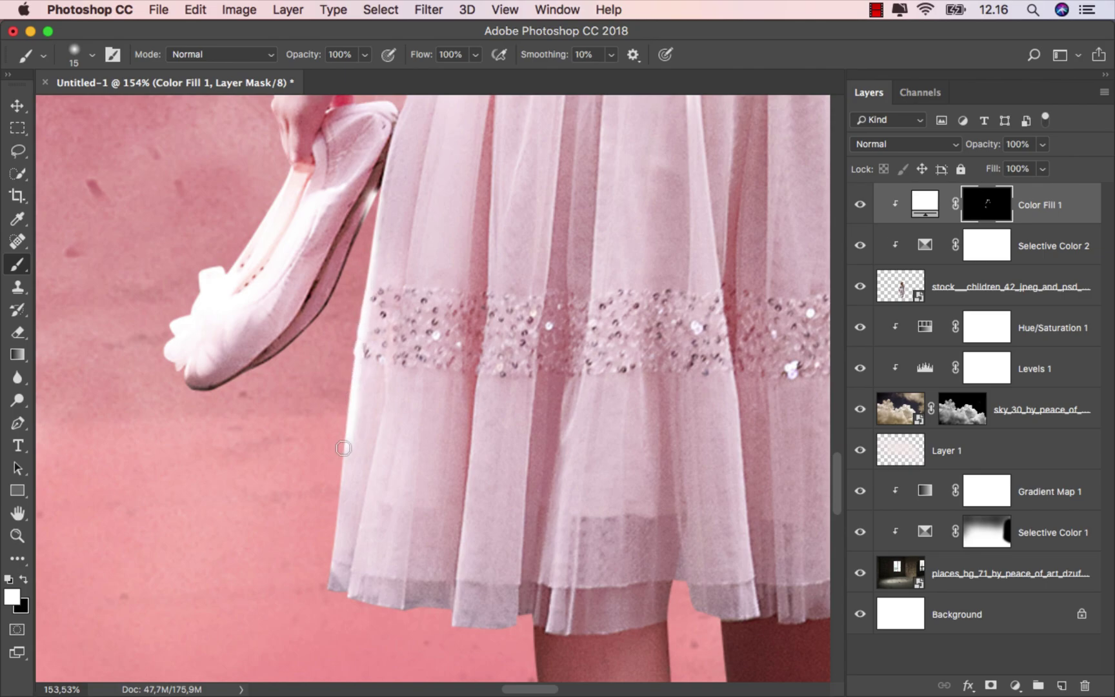
key("x")
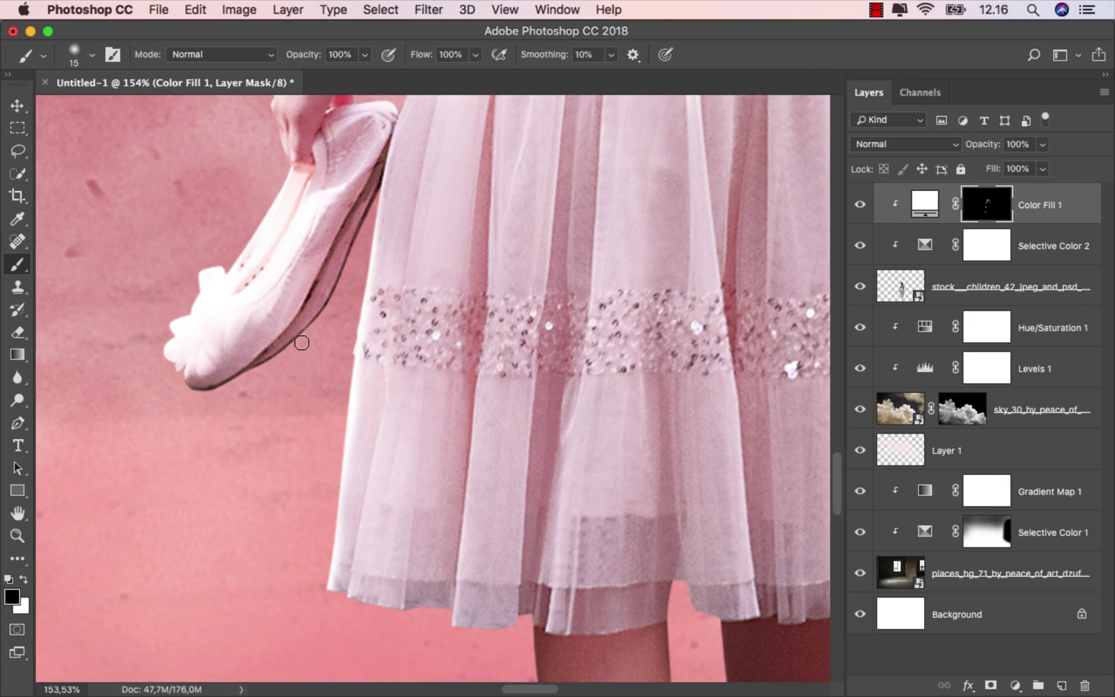
key("x")
left_click_drag(345, 452, 261, 169)
scroll(409, 354, "down", 2)
- Paint white rim light down both edges of the girl's left calf with the 15 px brush
left_click_drag(392, 341, 373, 319)
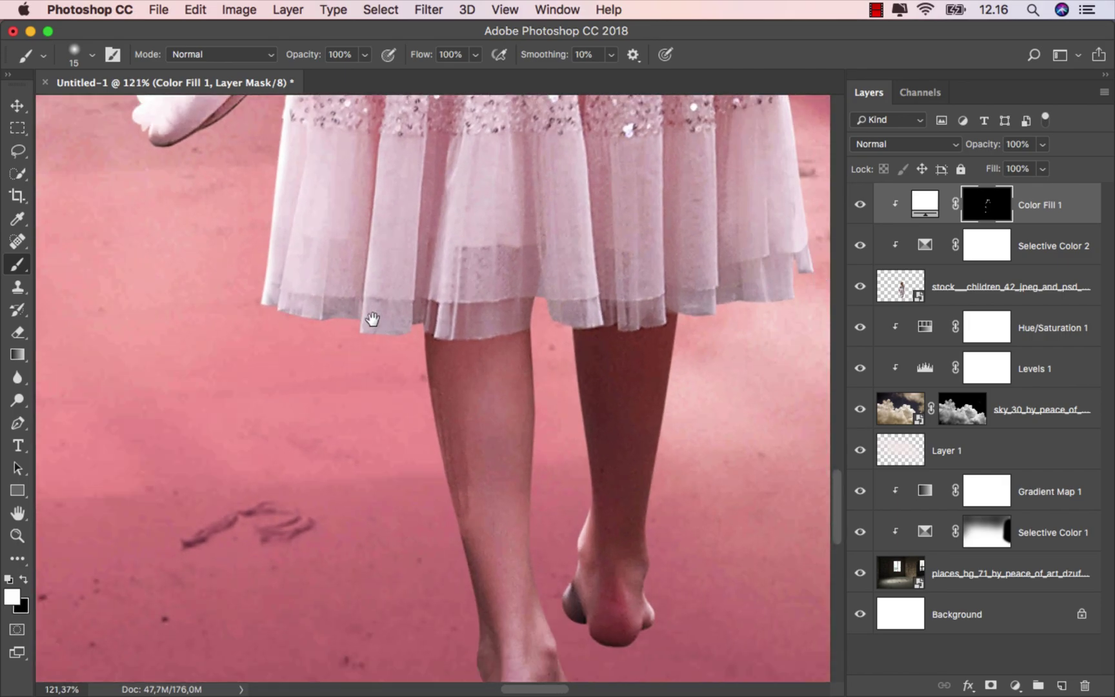
scroll(372, 319, "down", 3)
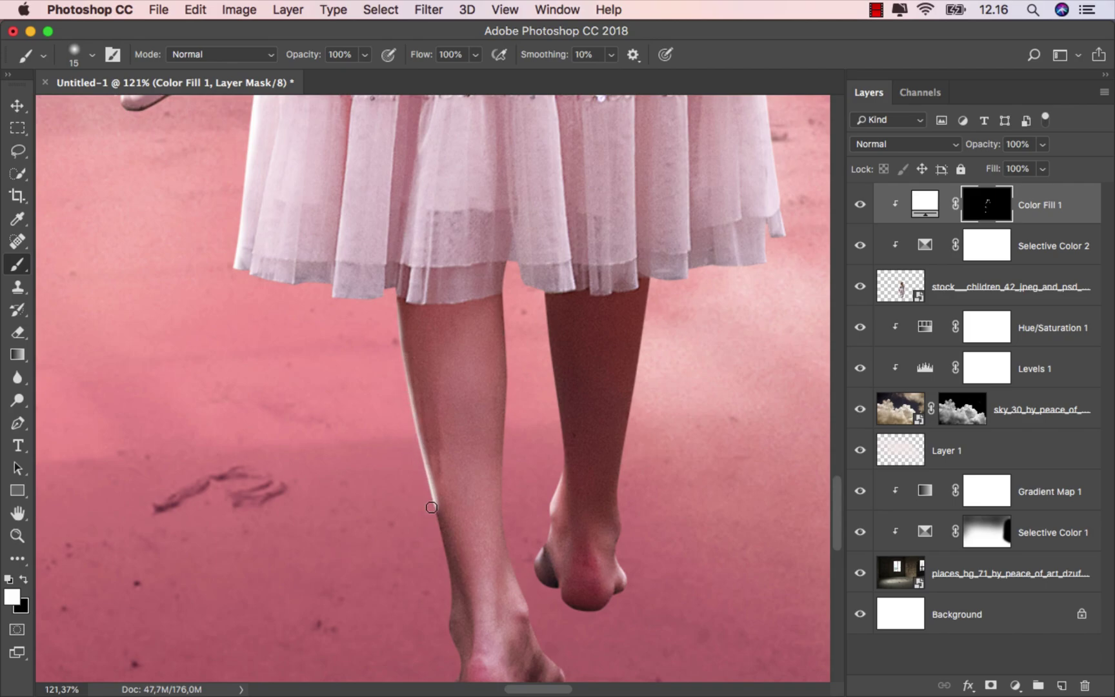
left_click_drag(444, 588, 346, 515)
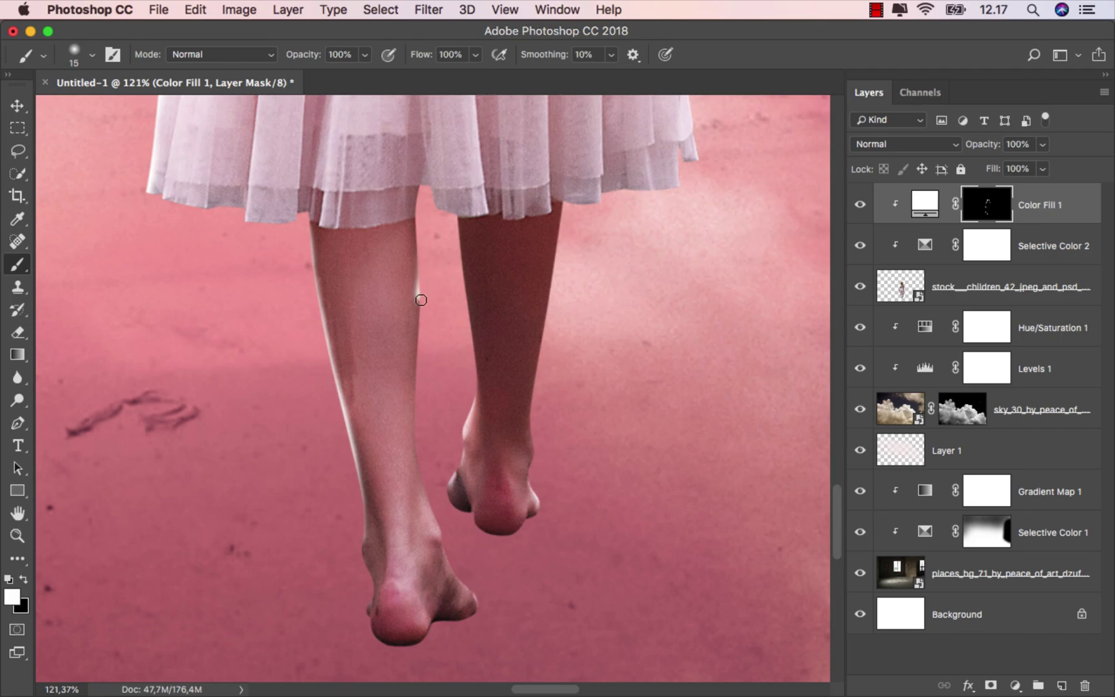
mouse_move(414, 390)
left_mouse_down()
mouse_move(438, 304)
mouse_move(417, 246)
left_mouse_up()
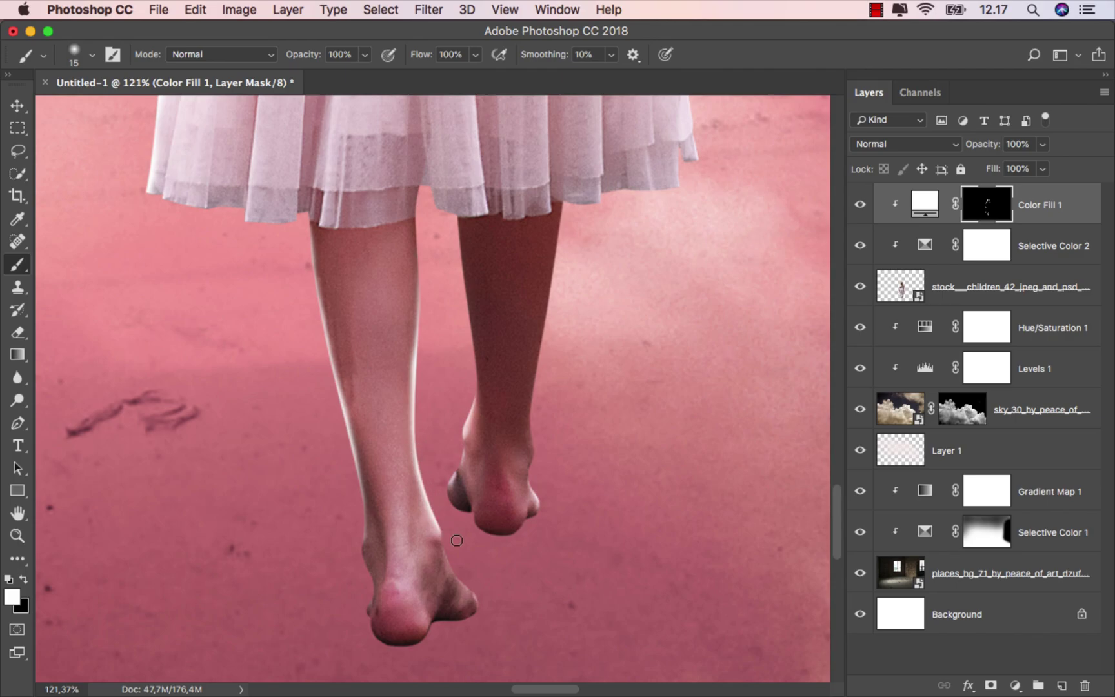
- Extend the white rim light around the left ankle toward the heel on the Color Fill 1 mask
left_click_drag(457, 541, 456, 348)
scroll(358, 283, "up", 3)
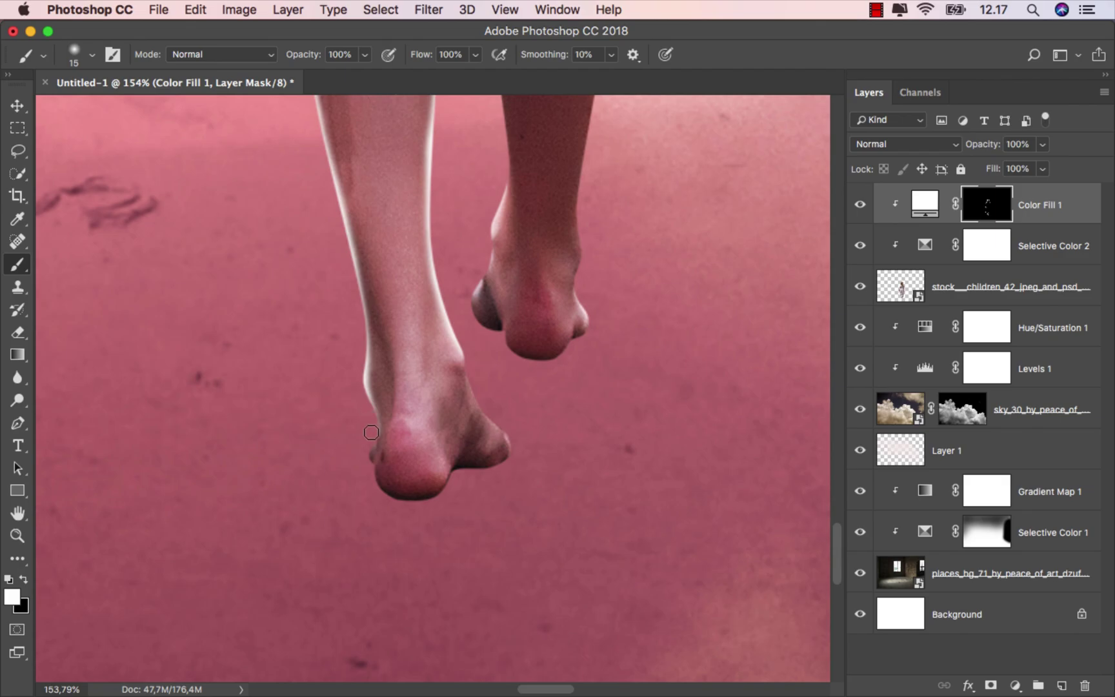
scroll(363, 369, "down", 2)
scroll(365, 417, "up", 4)
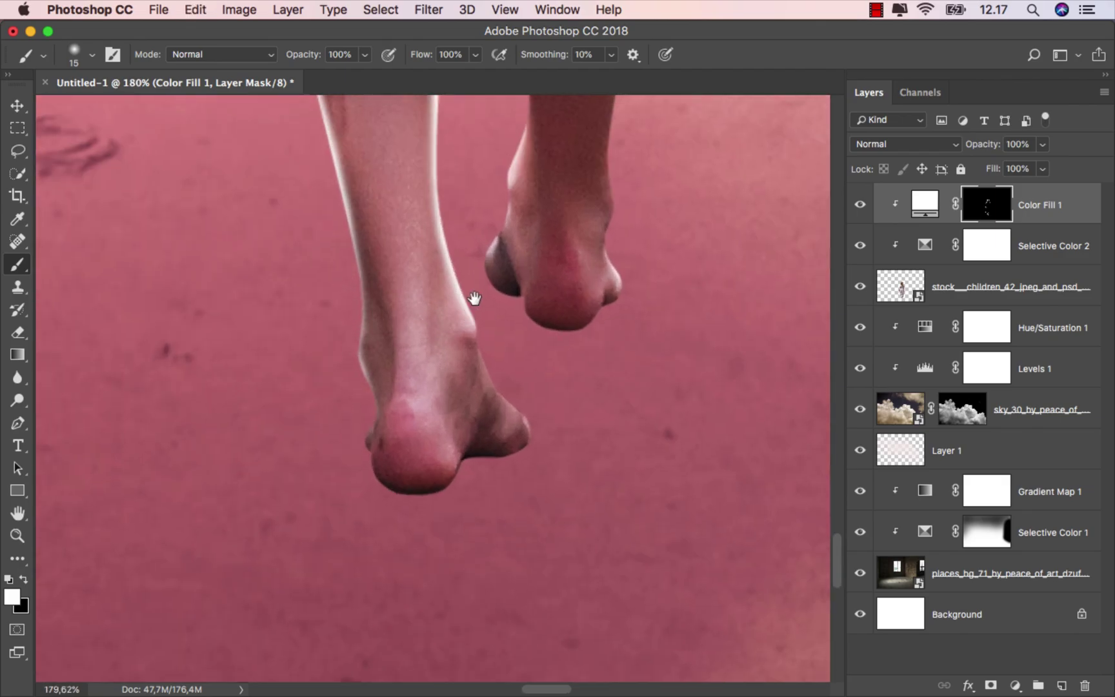
- Paint white rim light down both edges of the girl's right calf from the hem toward the ankle
scroll(473, 299, "down", 4)
scroll(509, 353, "up", 4)
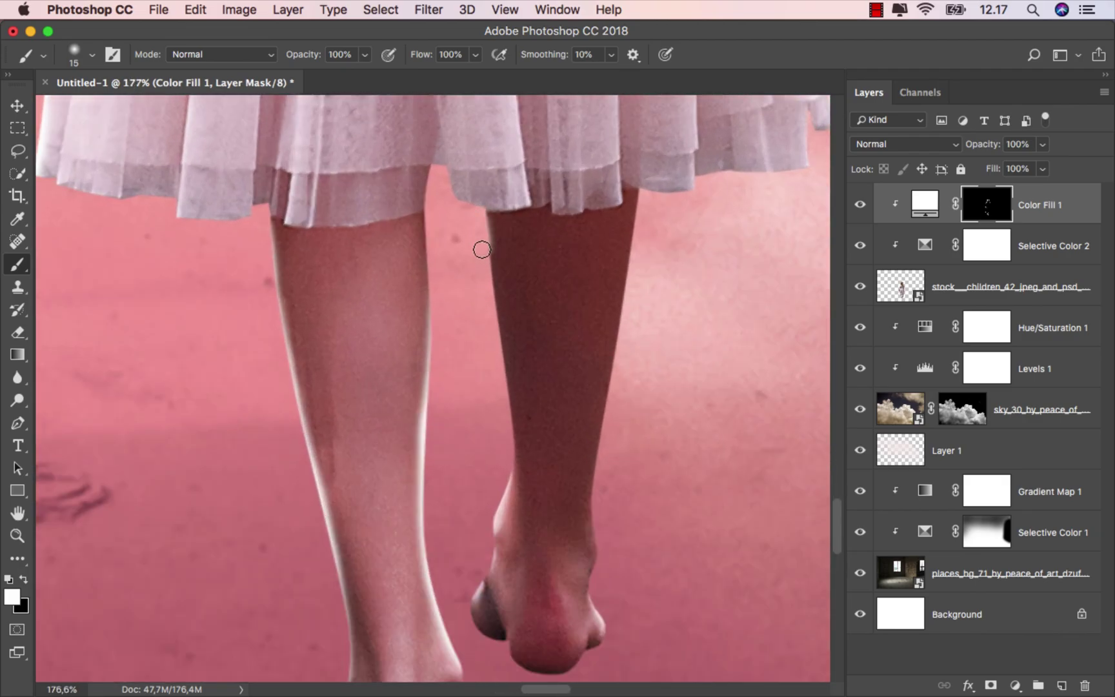
left_click_drag(482, 249, 508, 411)
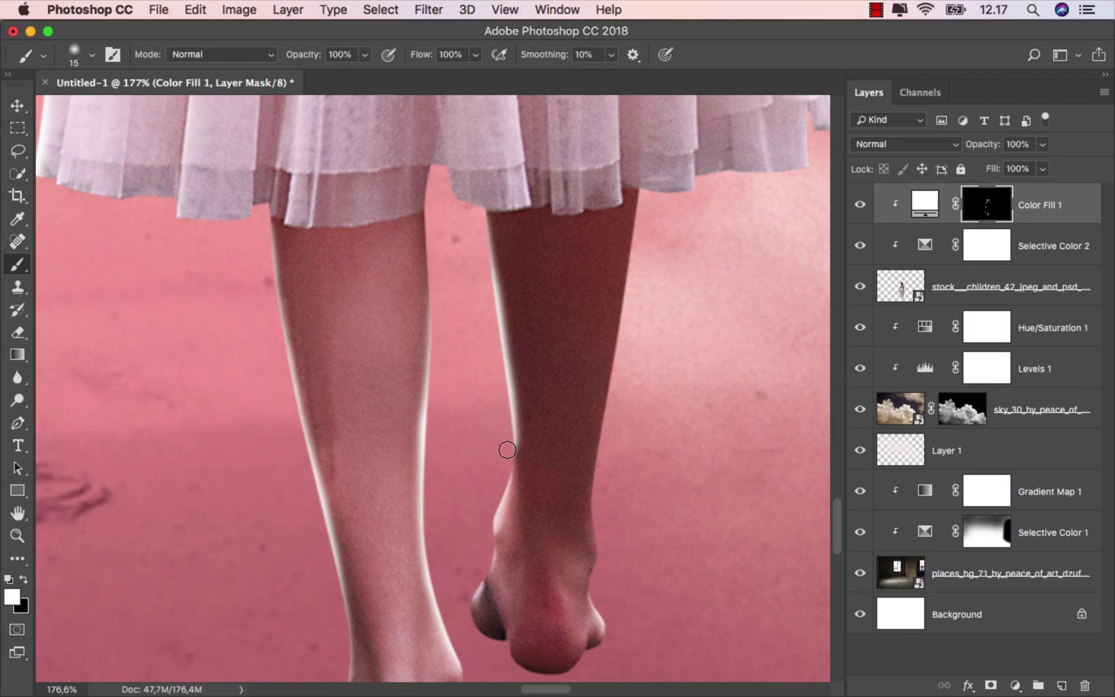
scroll(559, 430, "right", 5)
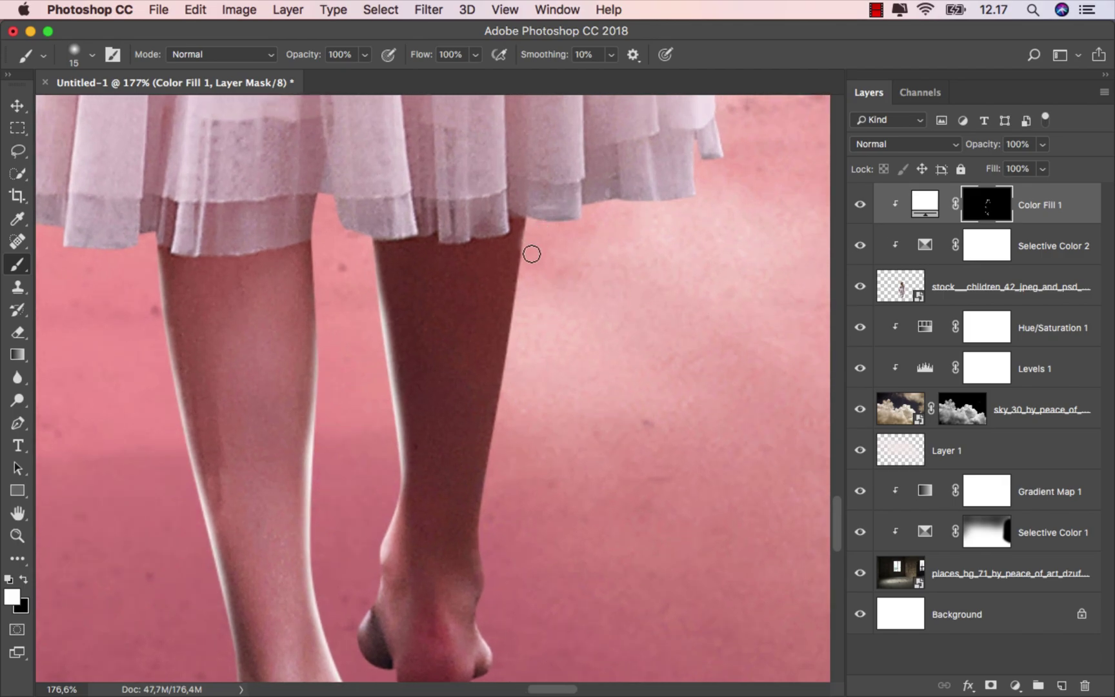
left_click_drag(522, 309, 490, 475)
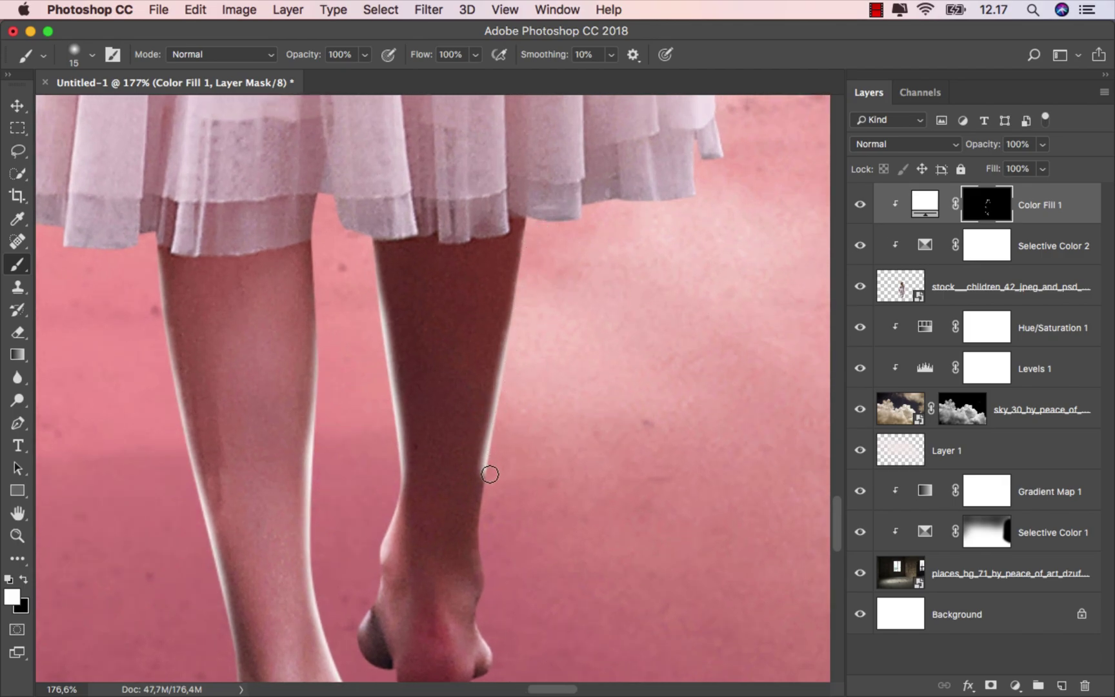
- Paint white rim light down the outer edge of the girl's right forearm and hand on the Color Fill 1 mask
left_click_drag(492, 567, 469, 320)
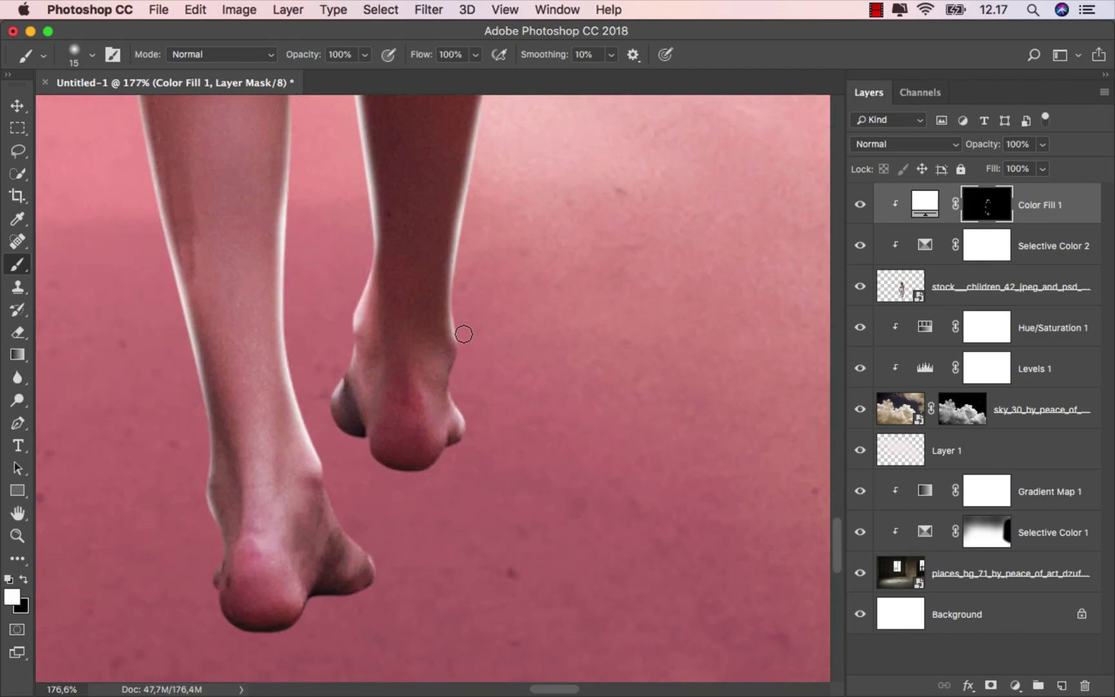
scroll(512, 387, "down", 5)
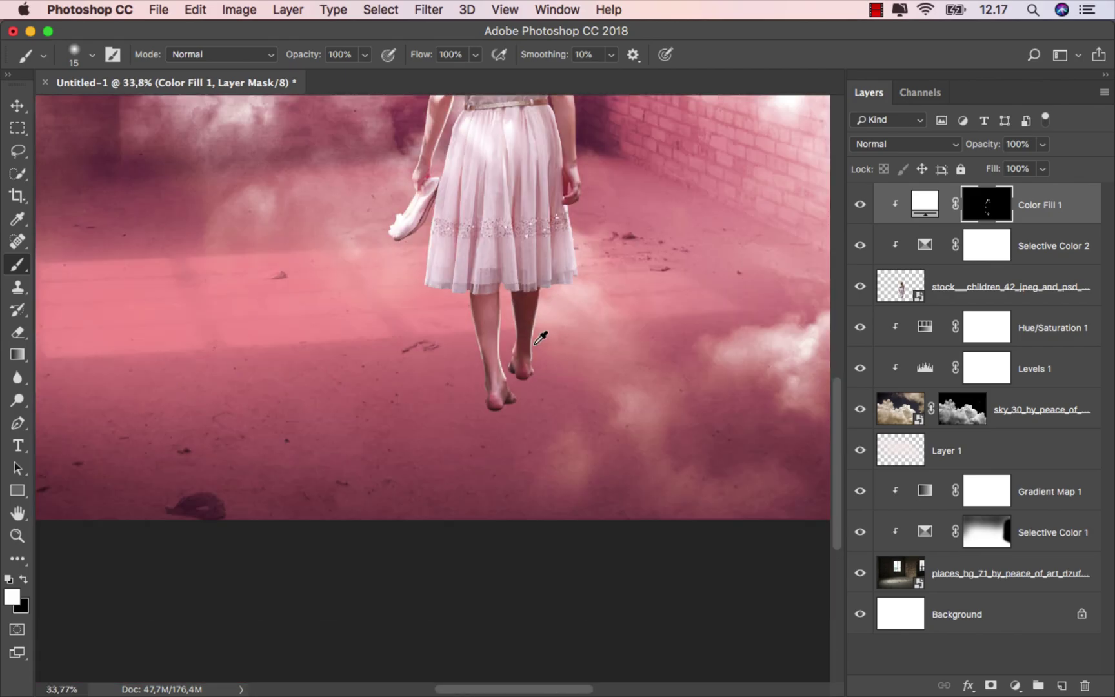
scroll(516, 316, "down", 2)
scroll(529, 310, "up", 6)
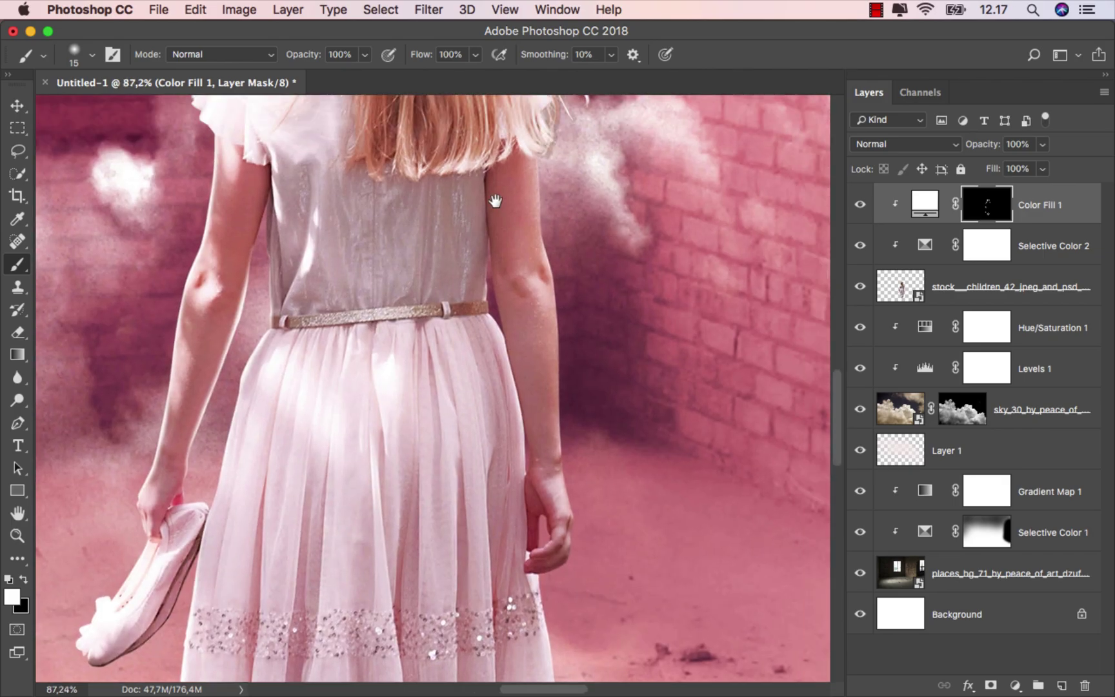
scroll(500, 200, "up", 2)
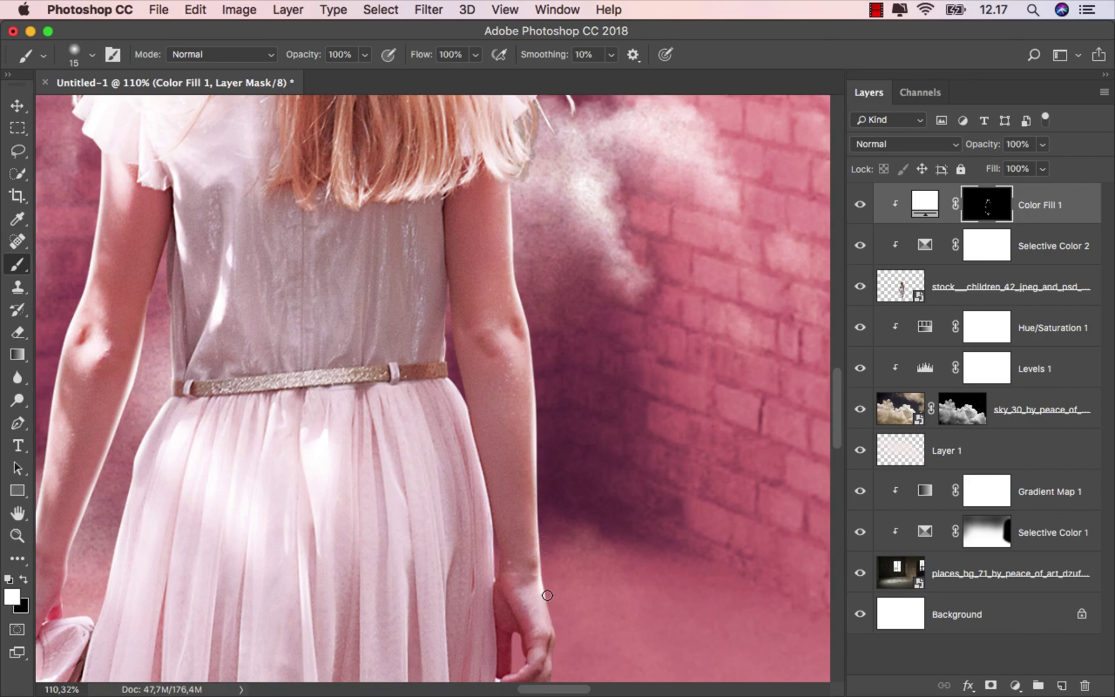
scroll(568, 606, "down", 1)
scroll(515, 391, "up", 4)
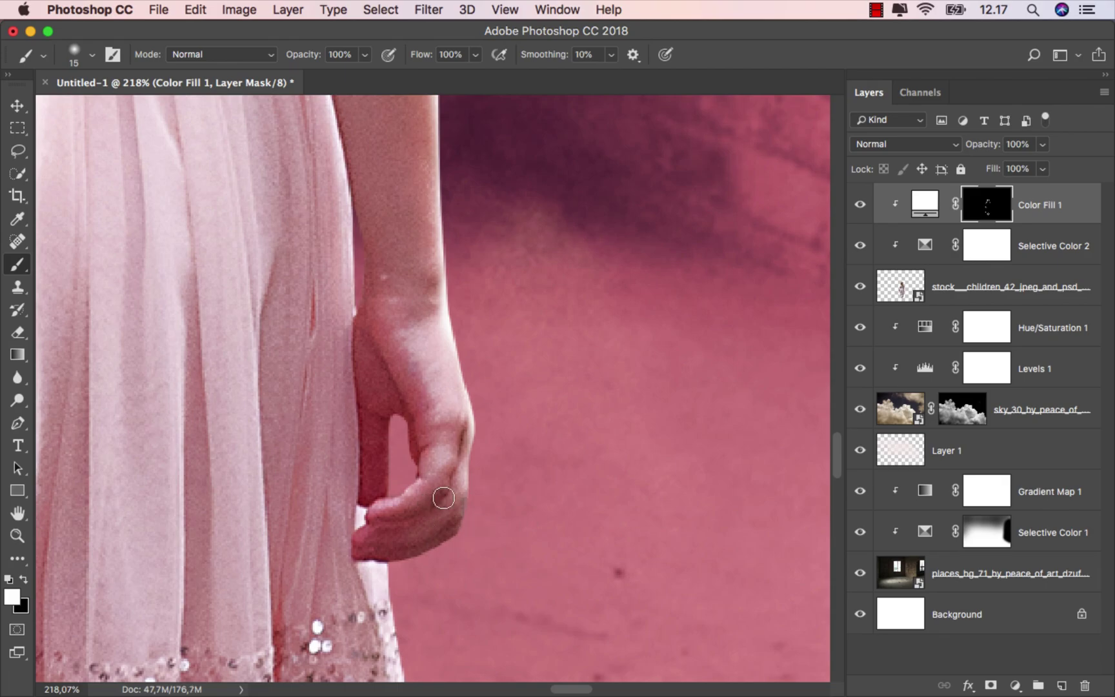
- Paint white rim light on the hair edge and the loose wisps beside the girl's right sleeve with a 39 px brush
scroll(547, 475, "down", 1)
left_click_drag(527, 304, 668, 466)
scroll(546, 354, "down", 1)
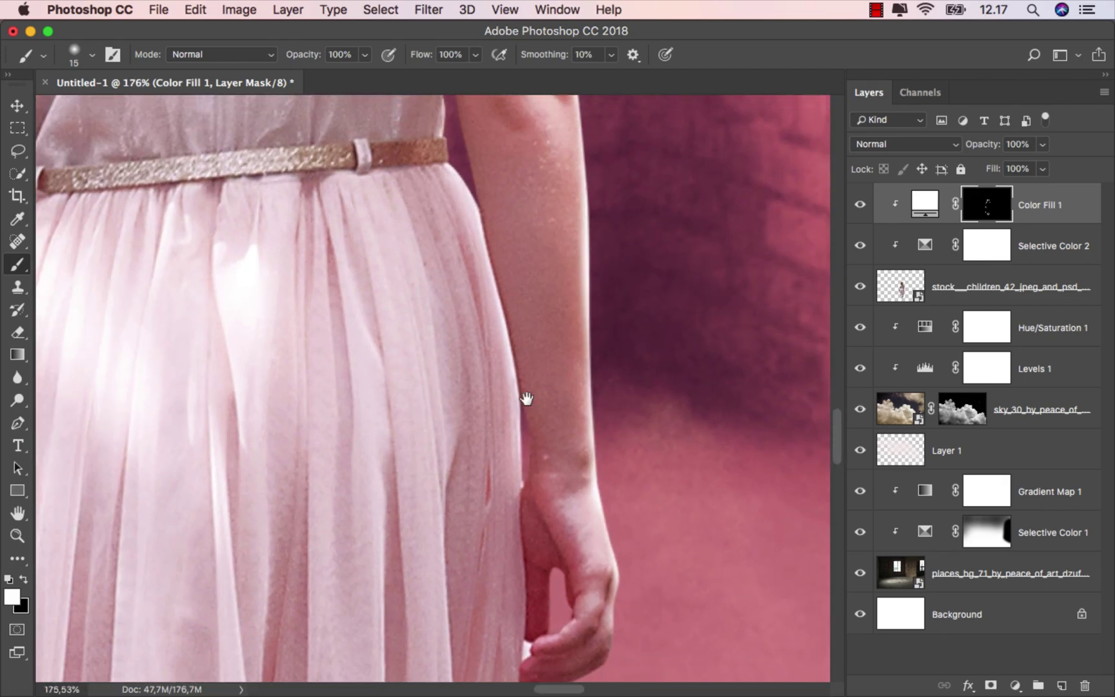
left_click_drag(527, 399, 527, 596)
left_click_drag(528, 310, 458, 672)
scroll(517, 445, "down", 4)
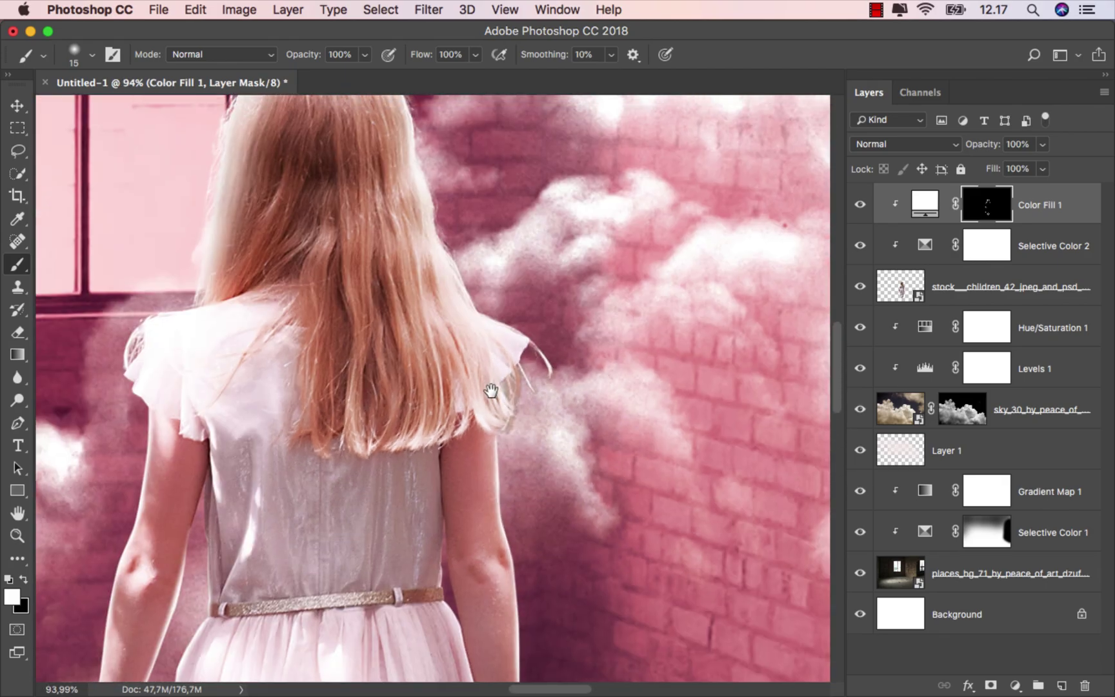
scroll(492, 391, "up", 3)
scroll(377, 153, "up", 2)
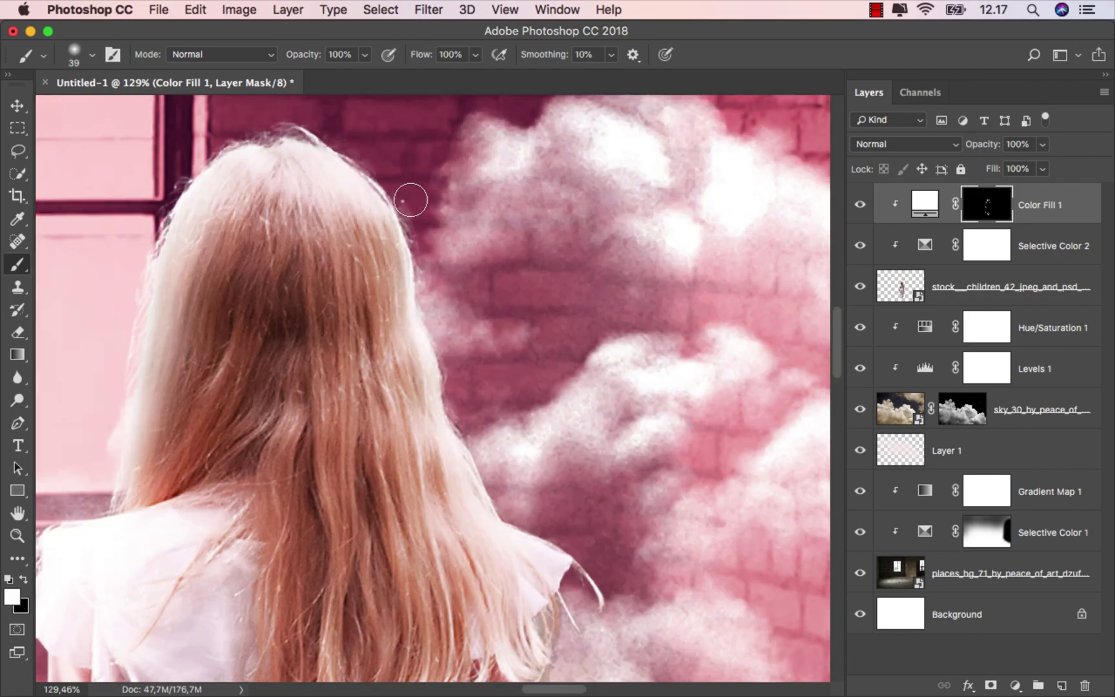
scroll(387, 271, "down", 5)
scroll(326, 191, "right", 3)
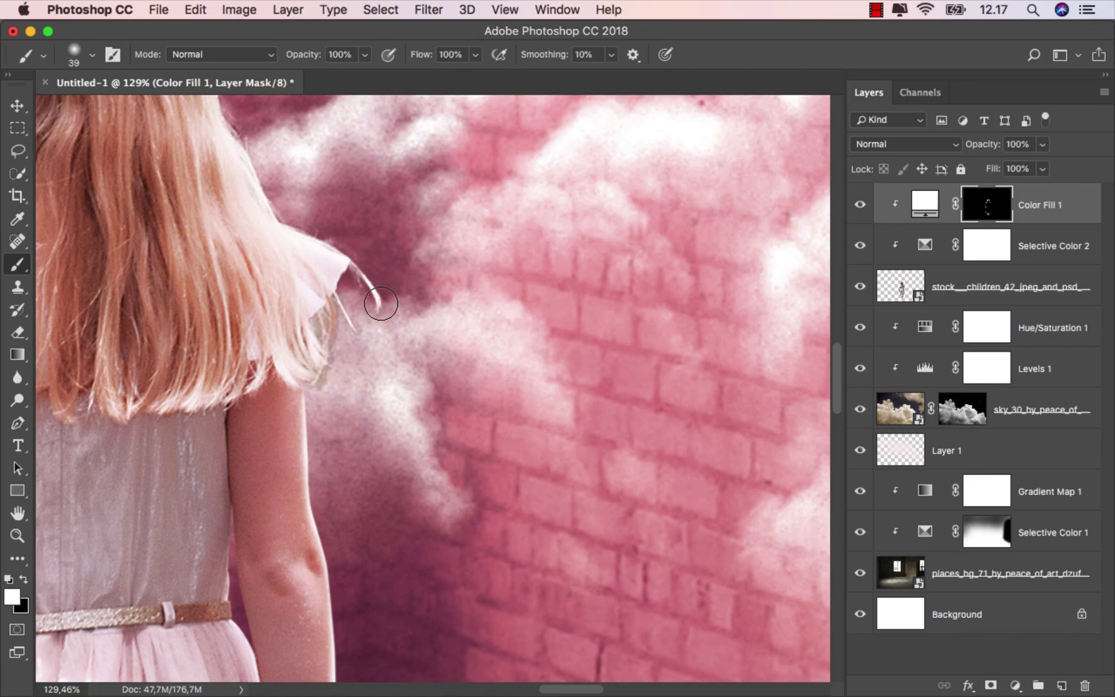
left_click_drag(381, 303, 394, 334)
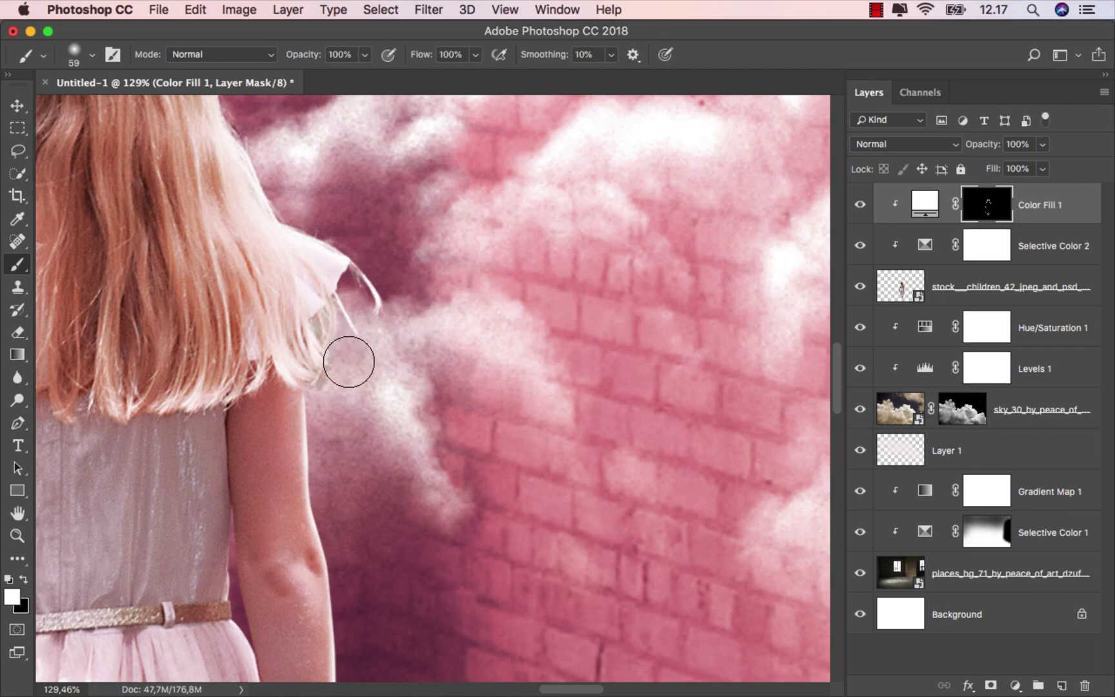
- Examine the girl's rim light from the hair down to the feet against the pink room
scroll(505, 320, "down", 5)
left_click_drag(458, 303, 487, 254)
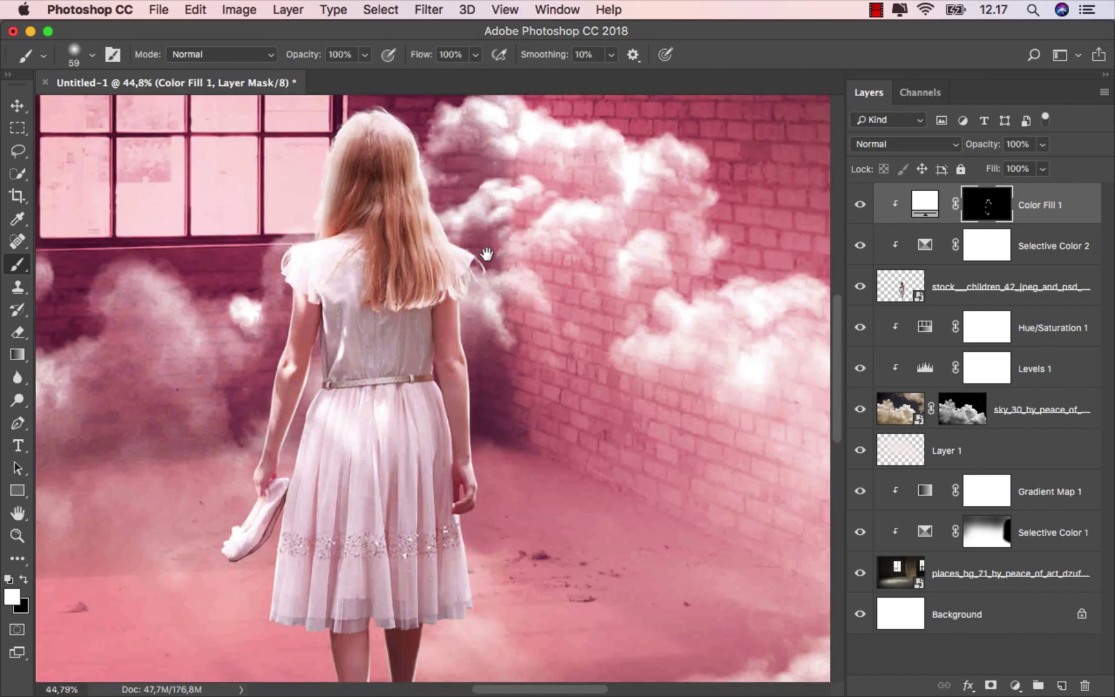
scroll(488, 239, "down", 5)
scroll(489, 245, "down", 3)
scroll(431, 359, "up", 4)
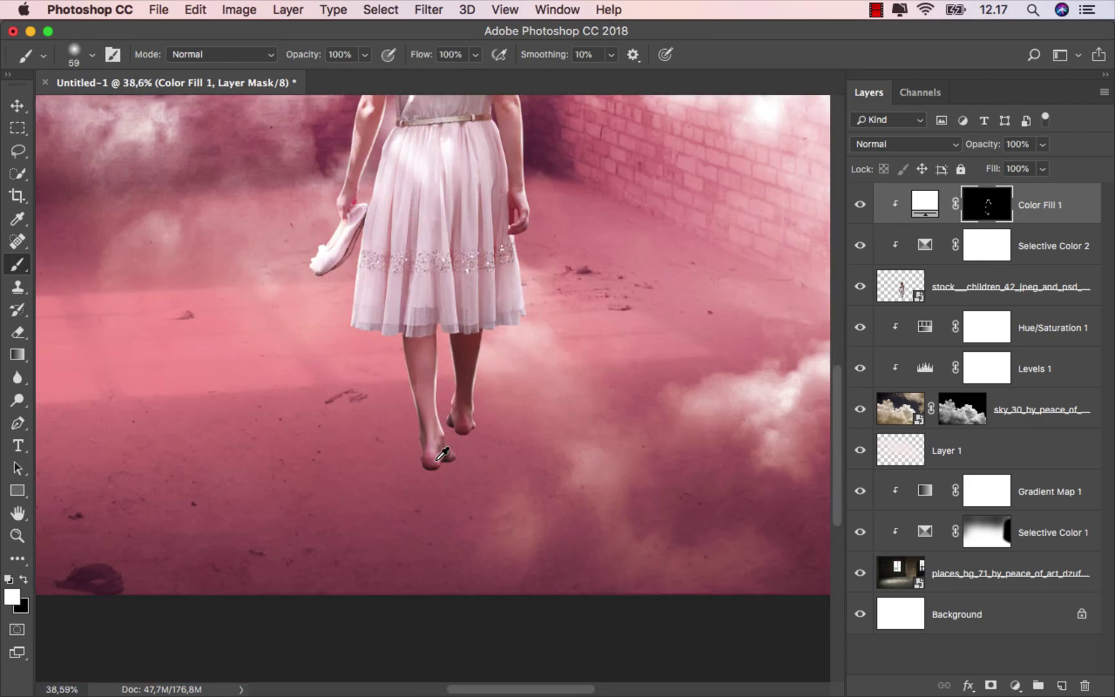
scroll(442, 454, "up", 4)
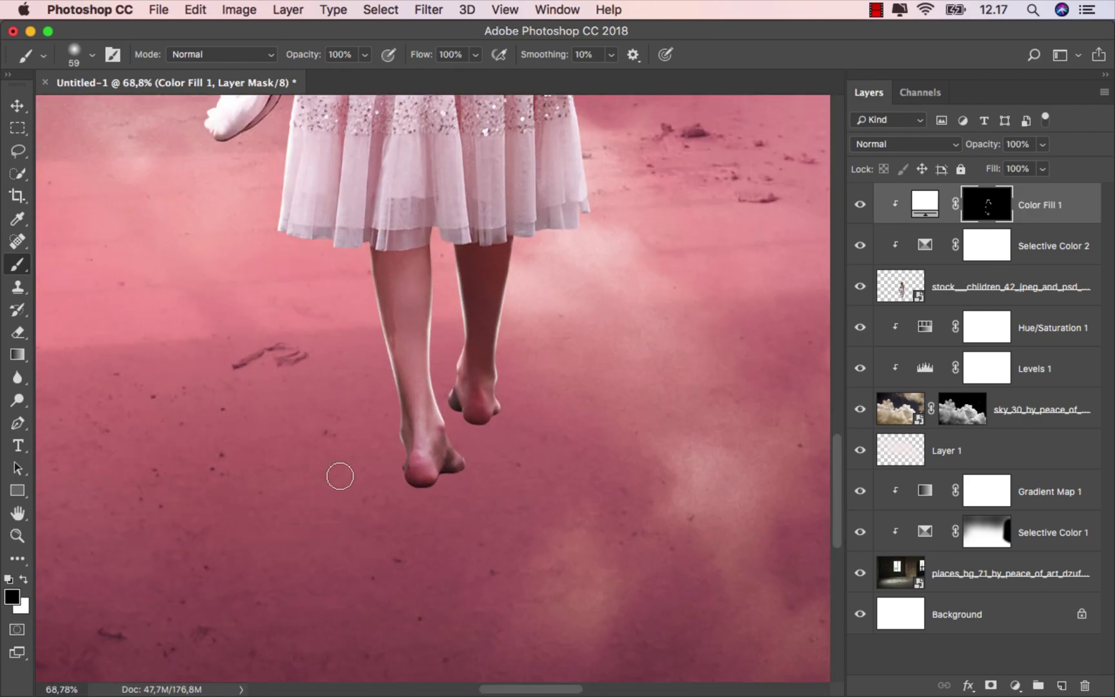
left_click_drag(448, 444, 510, 448)
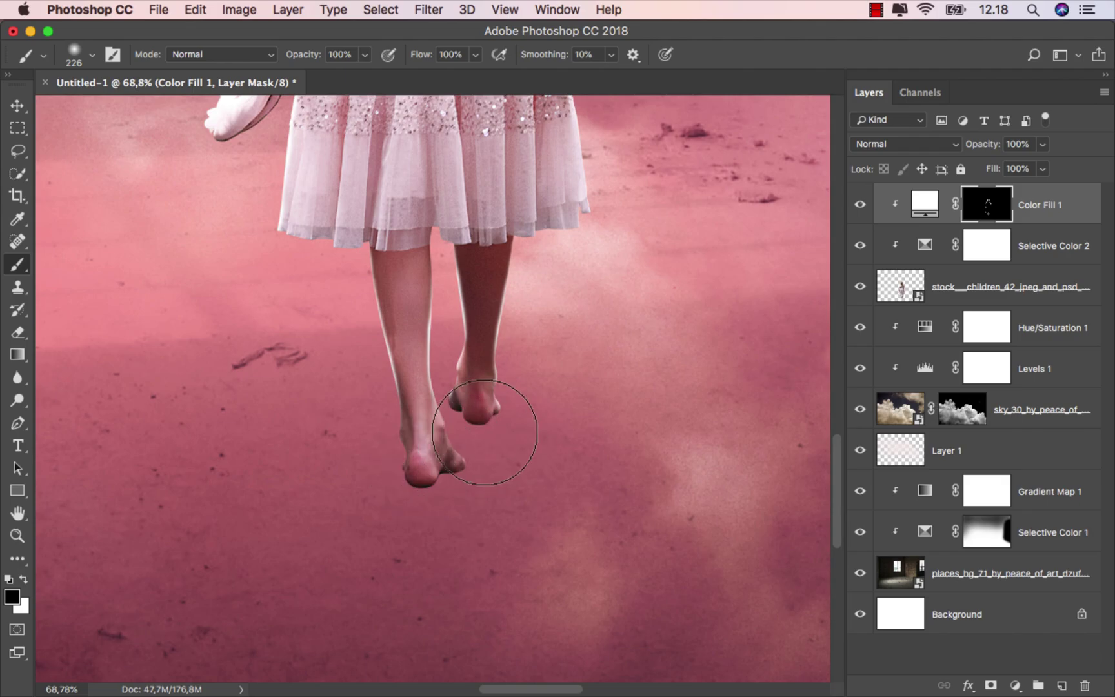
scroll(440, 468, "down", 1)
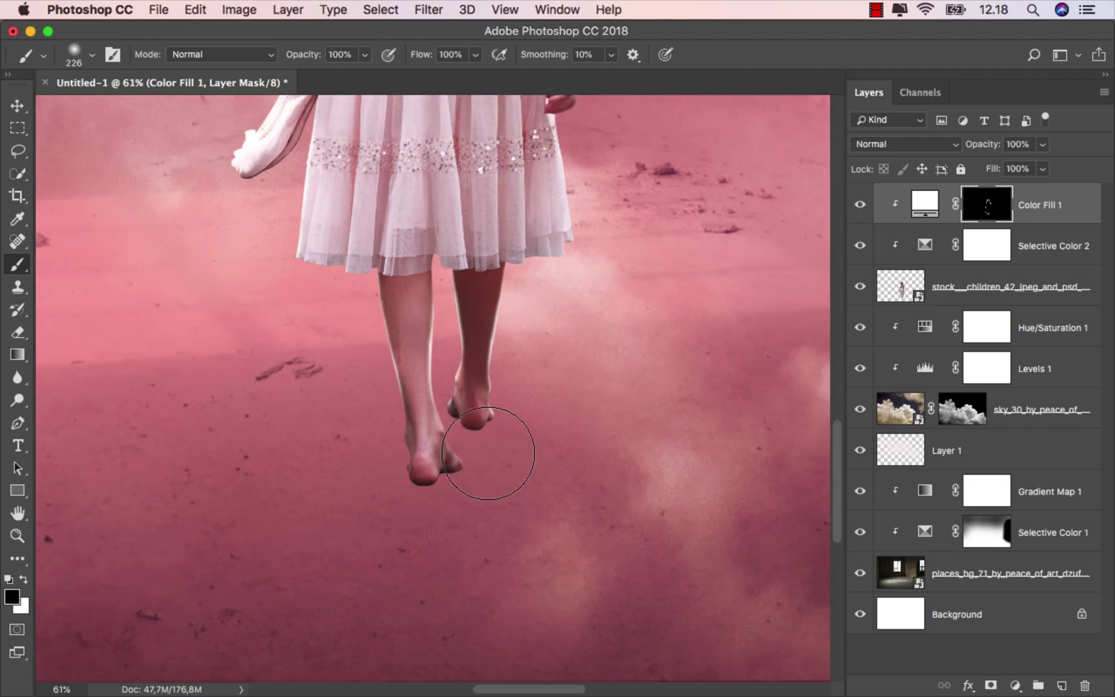
- Add a new empty layer above Hue/Saturation 1, directly beneath the girl layer
left_click(1031, 321)
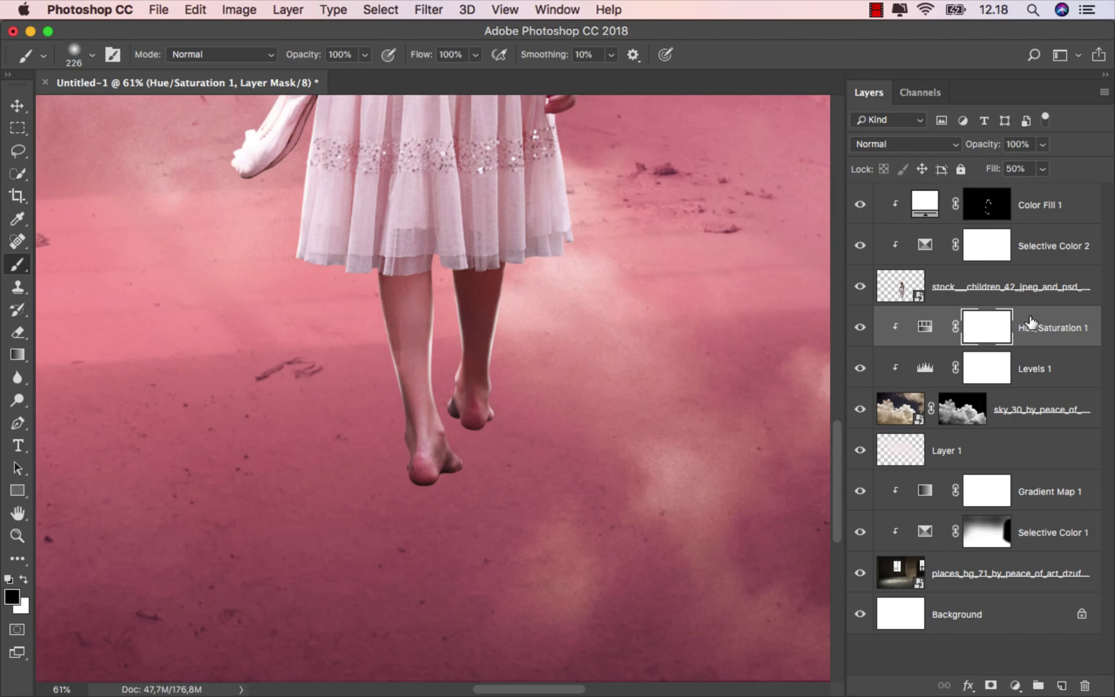
left_click(1062, 686)
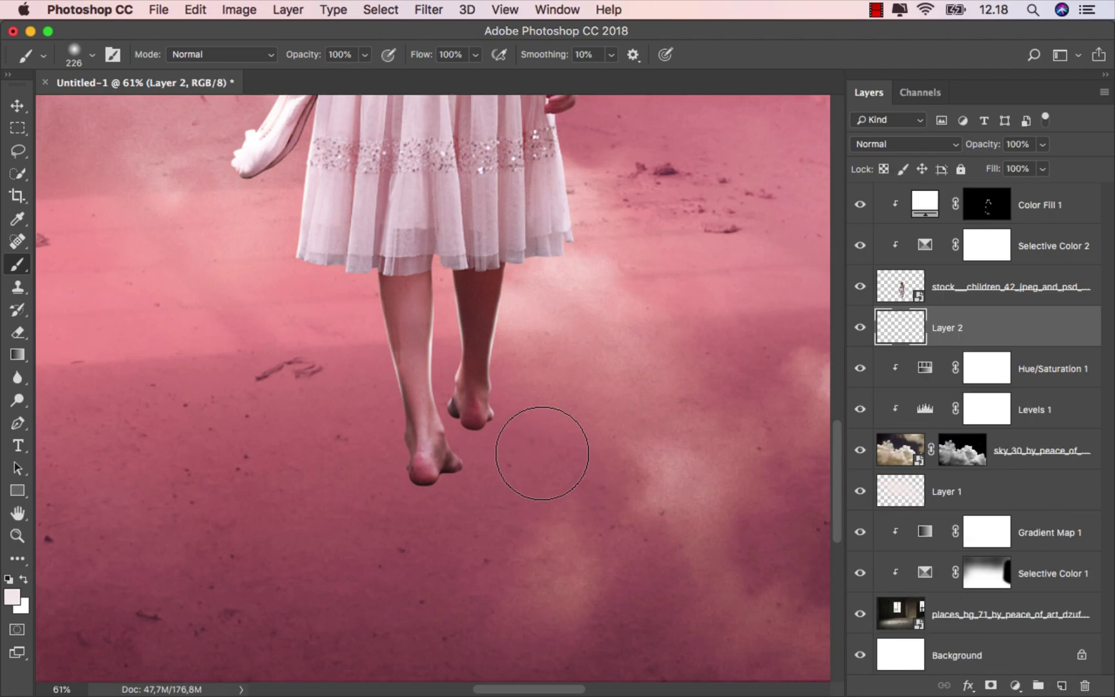
scroll(540, 448, "down", 3)
left_click(537, 449, "alt")
scroll(580, 217, "up", 3)
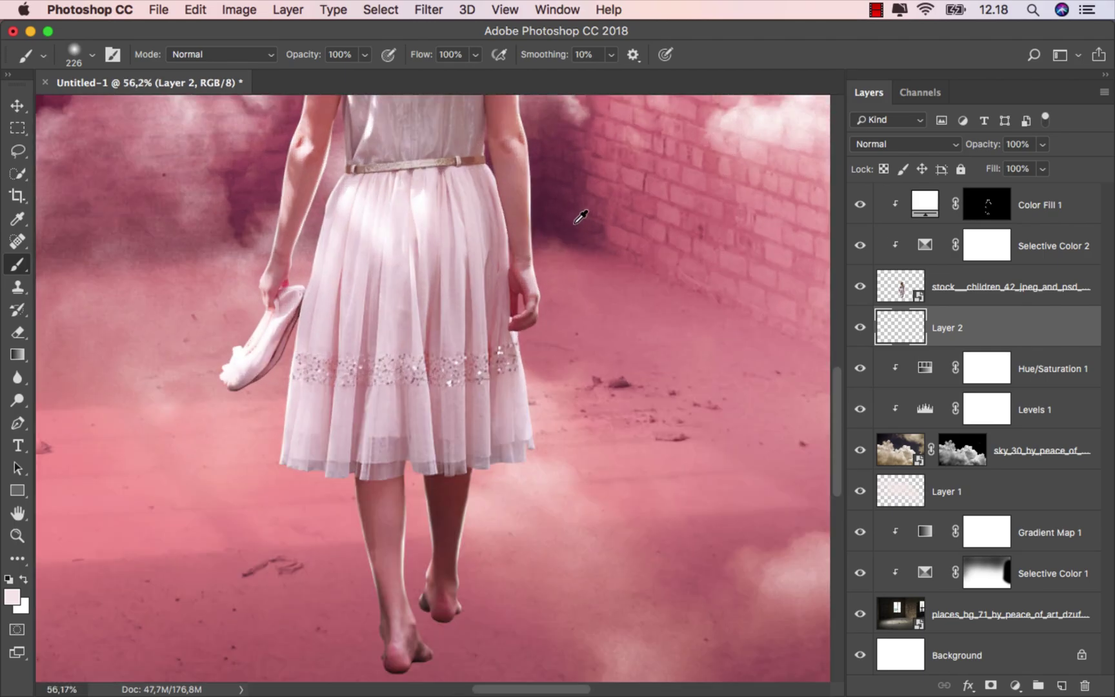
- Sample the pink floor color near the feet and darken it to #67292f as the brush's foreground color
scroll(425, 545, "up", 3)
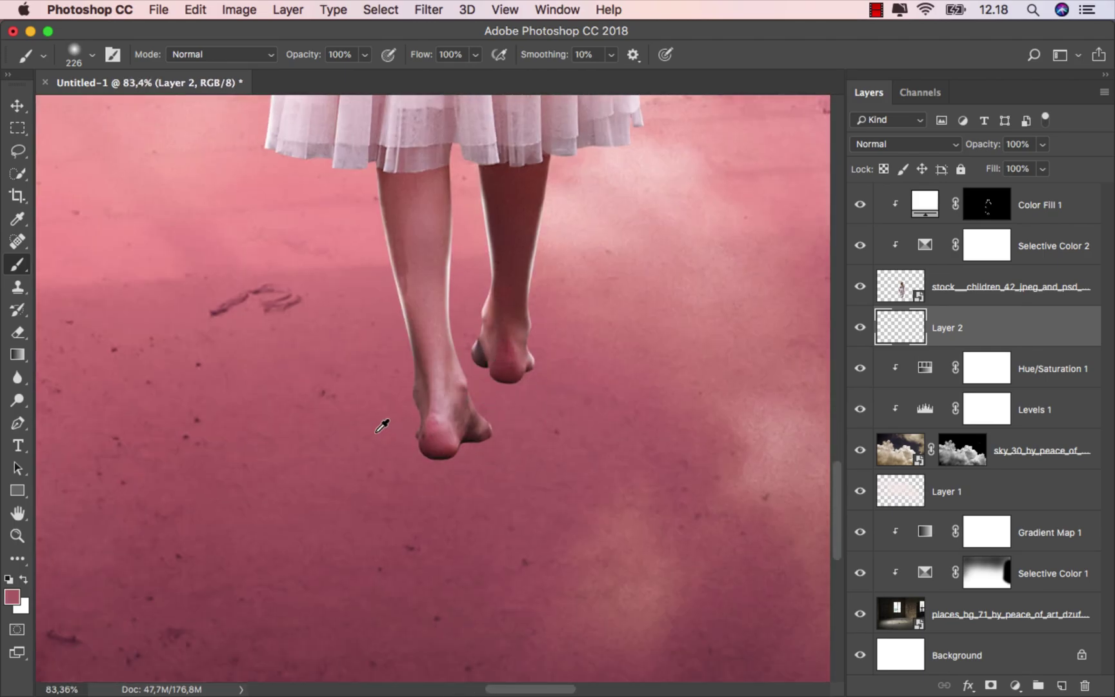
left_click(291, 478, "alt")
left_click(12, 596)
mouse_move(748, 344)
left_mouse_down()
mouse_move(759, 401)
mouse_move(799, 372)
left_mouse_up()
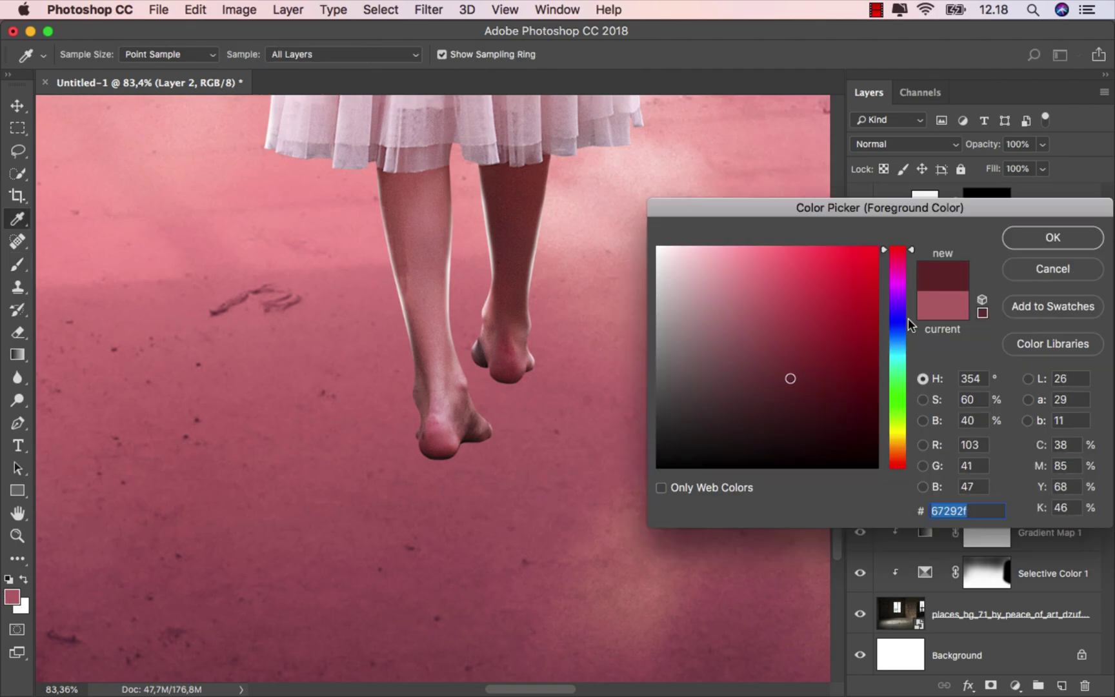
left_click(1053, 238)
key("b")
- Paint dark red contact shadows beneath both of the girl's feet on Layer 2 with a soft 26 px brush
left_click_drag(564, 313, 523, 316)
scroll(514, 388, "up", 5)
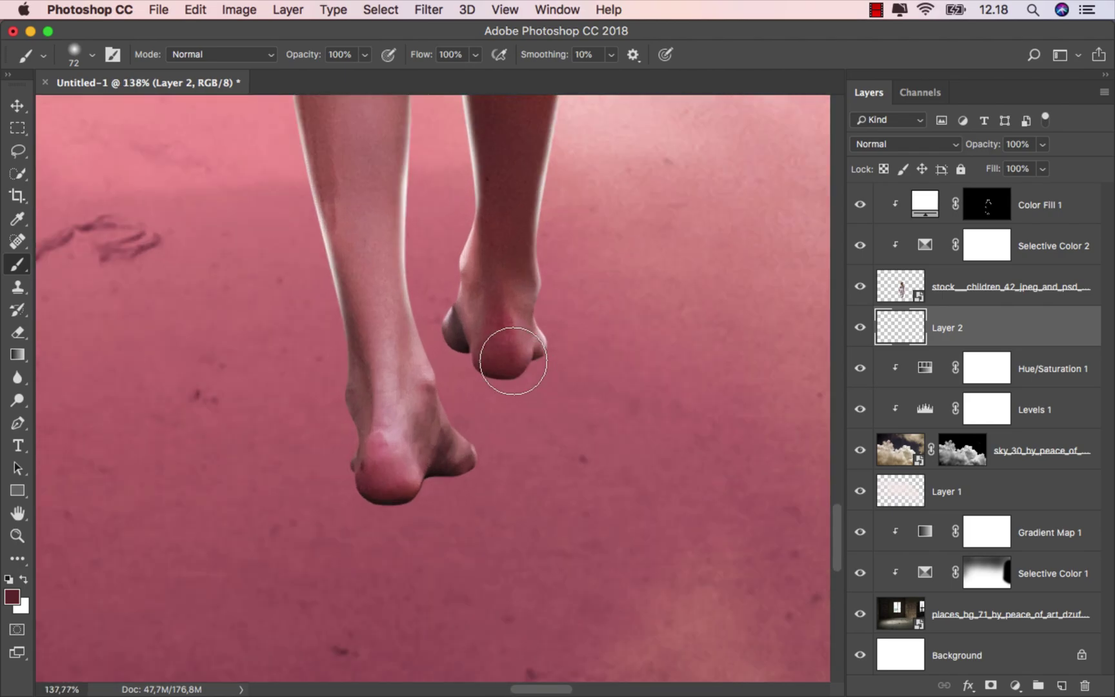
left_click_drag(510, 358, 466, 348)
scroll(463, 343, "up", 3)
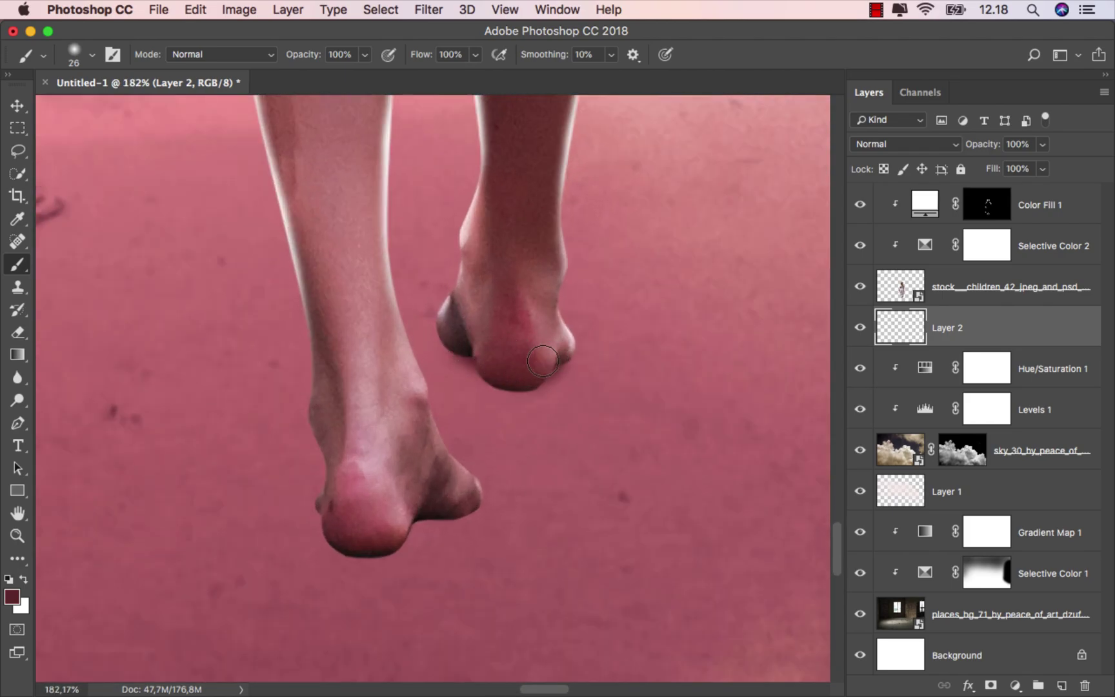
scroll(465, 346, "down", 2)
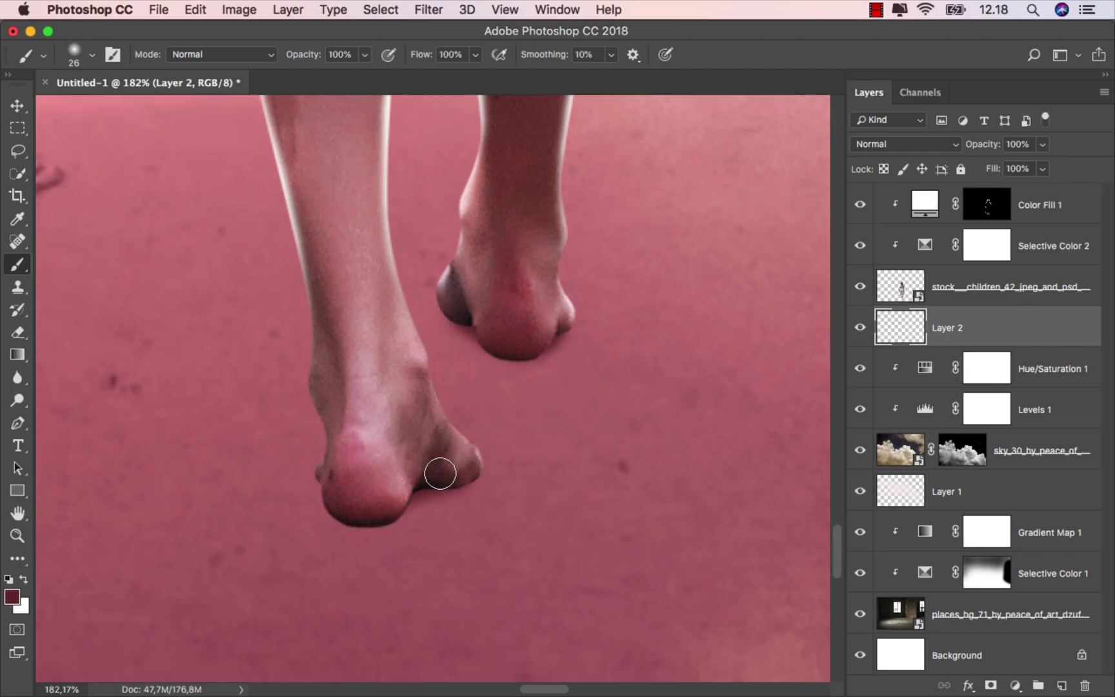
left_click_drag(391, 502, 345, 511)
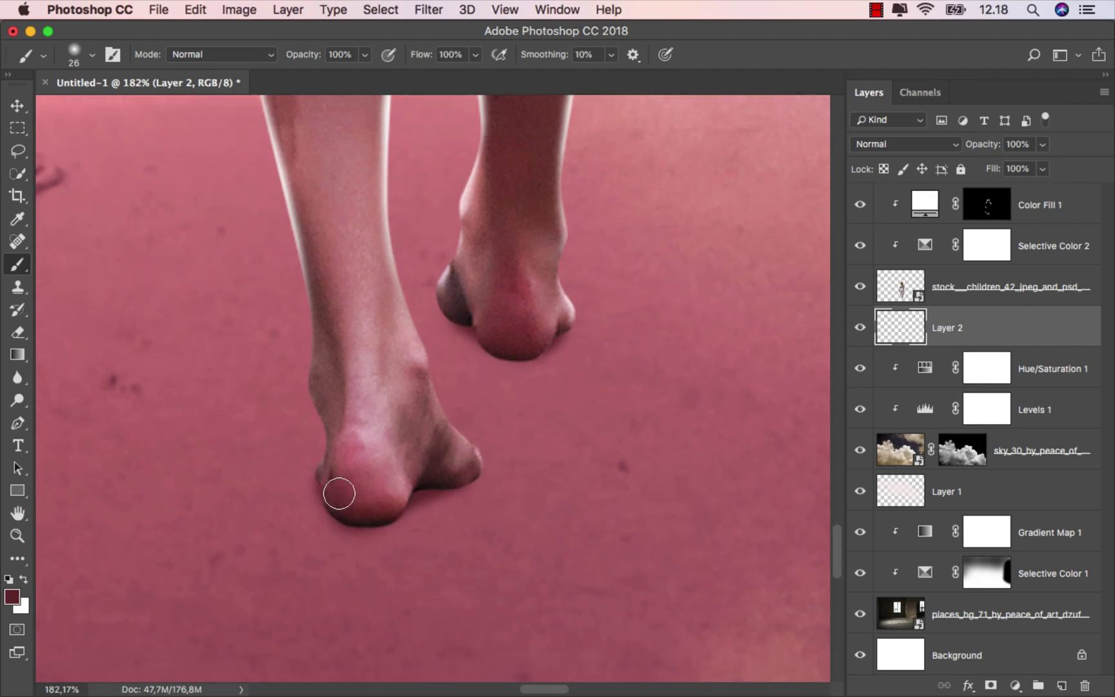
scroll(447, 462, "down", 3)
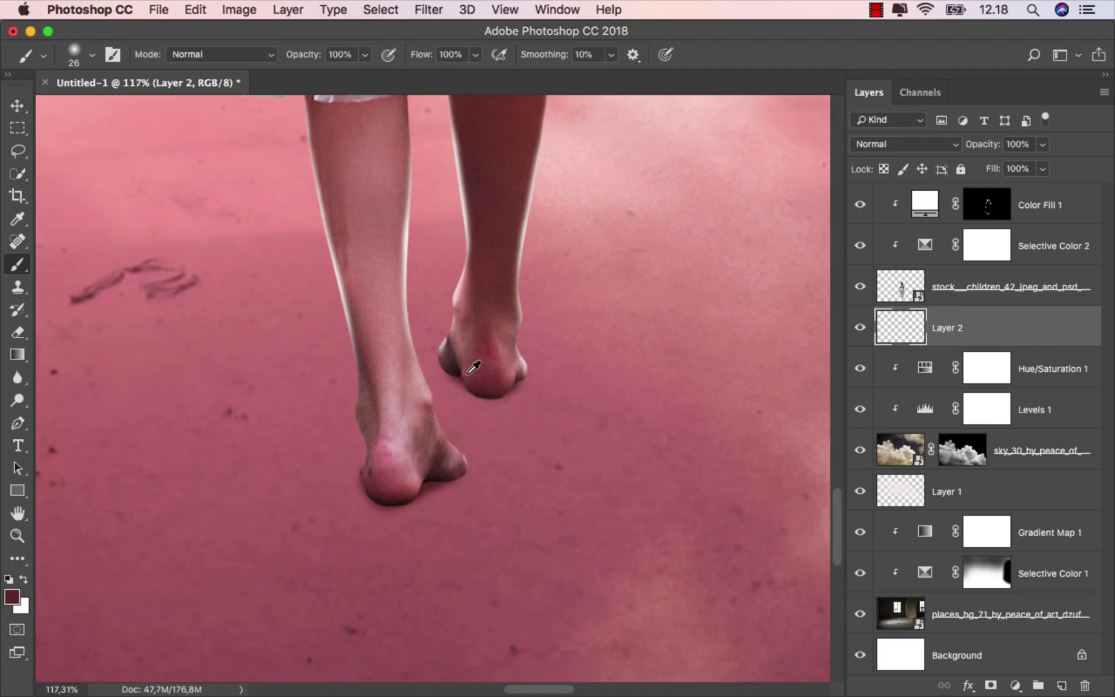
- Paint a soft shadow from the feet toward the canvas's lower edge with the brush at 13% opacity, about 107 px
scroll(458, 370, "up", 2)
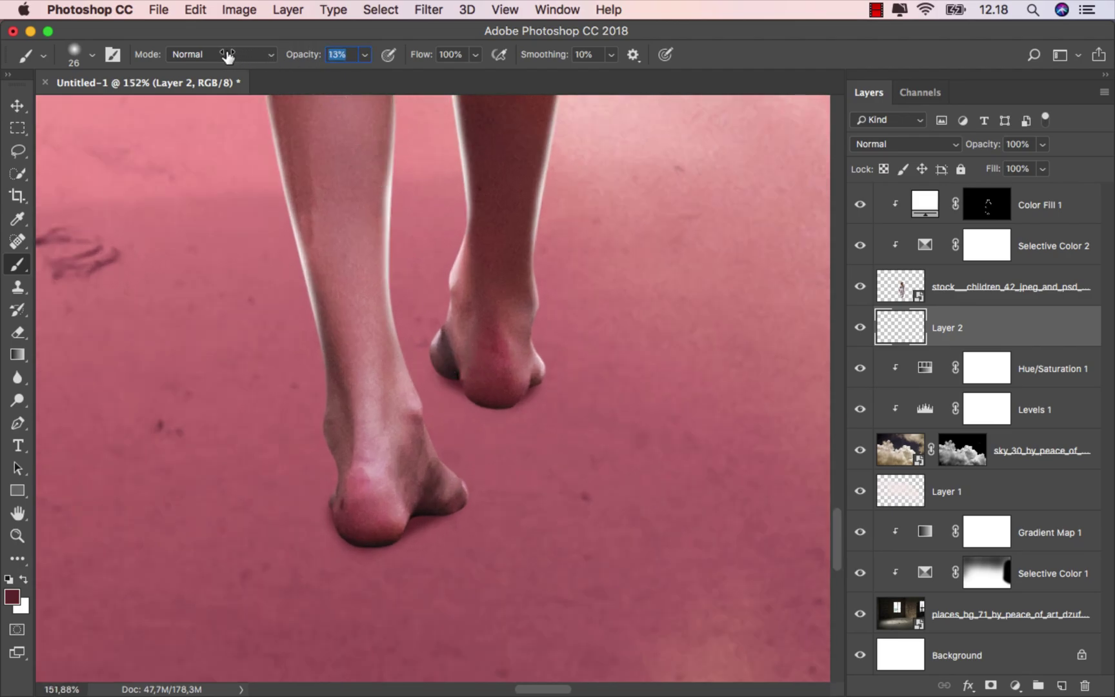
left_click_drag(415, 515, 510, 304)
scroll(495, 398, "down", 5)
left_click_drag(542, 386, 475, 425)
left_click_drag(474, 310, 506, 314)
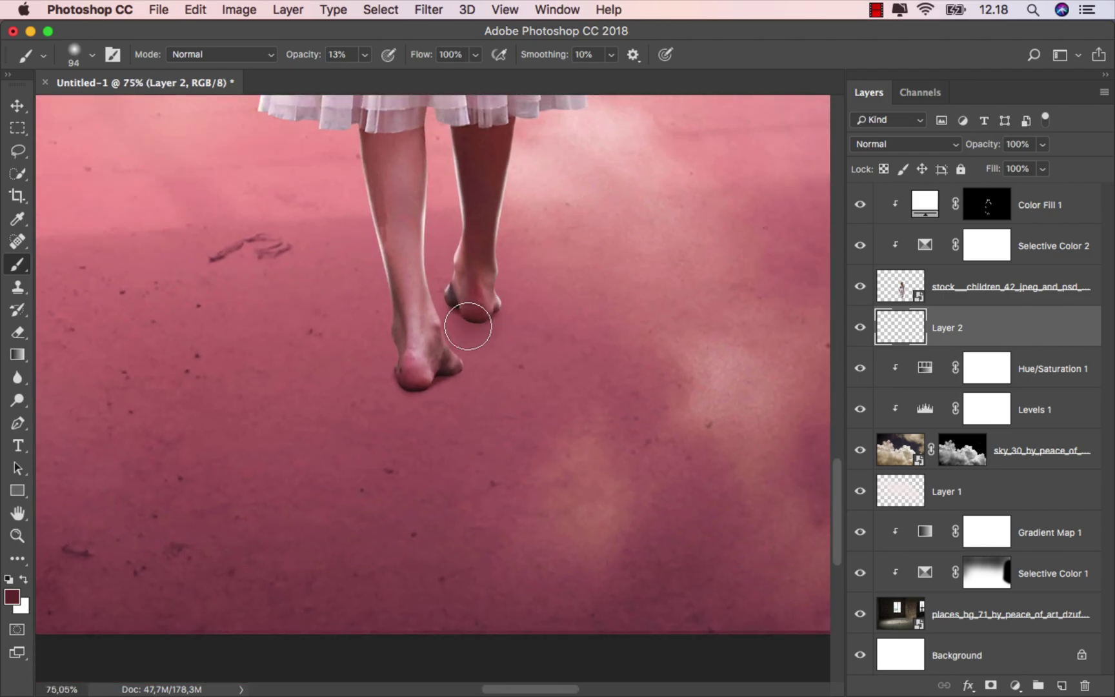
mouse_move(448, 349)
left_mouse_down()
mouse_move(465, 349)
mouse_move(470, 320)
left_mouse_up()
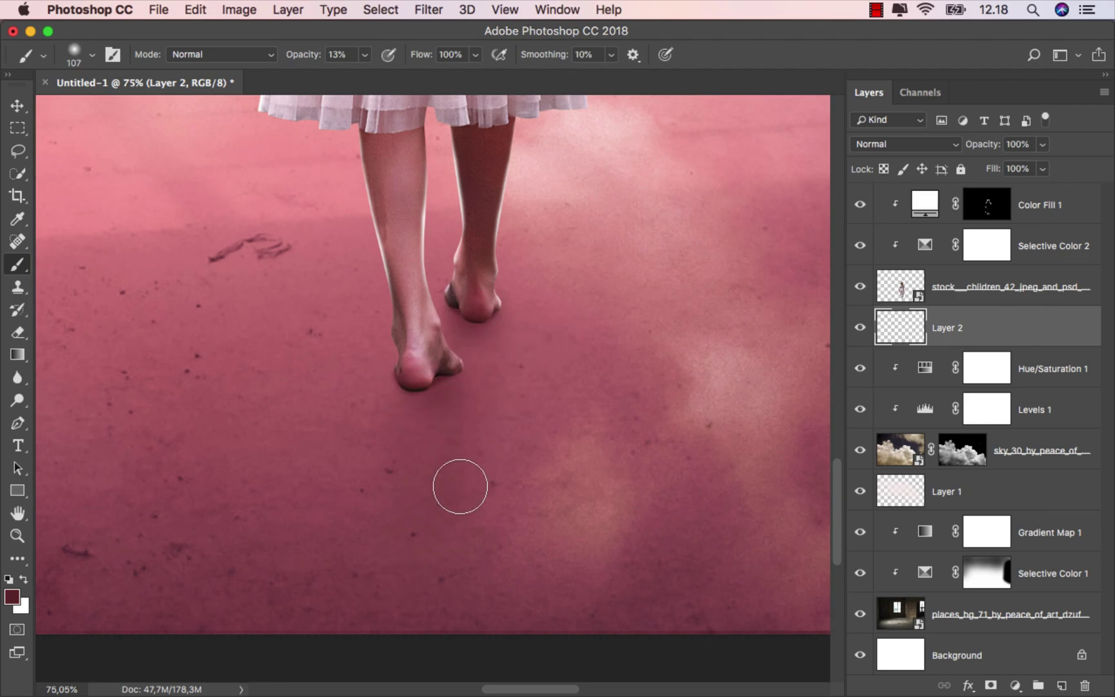
left_click_drag(439, 373, 433, 613)
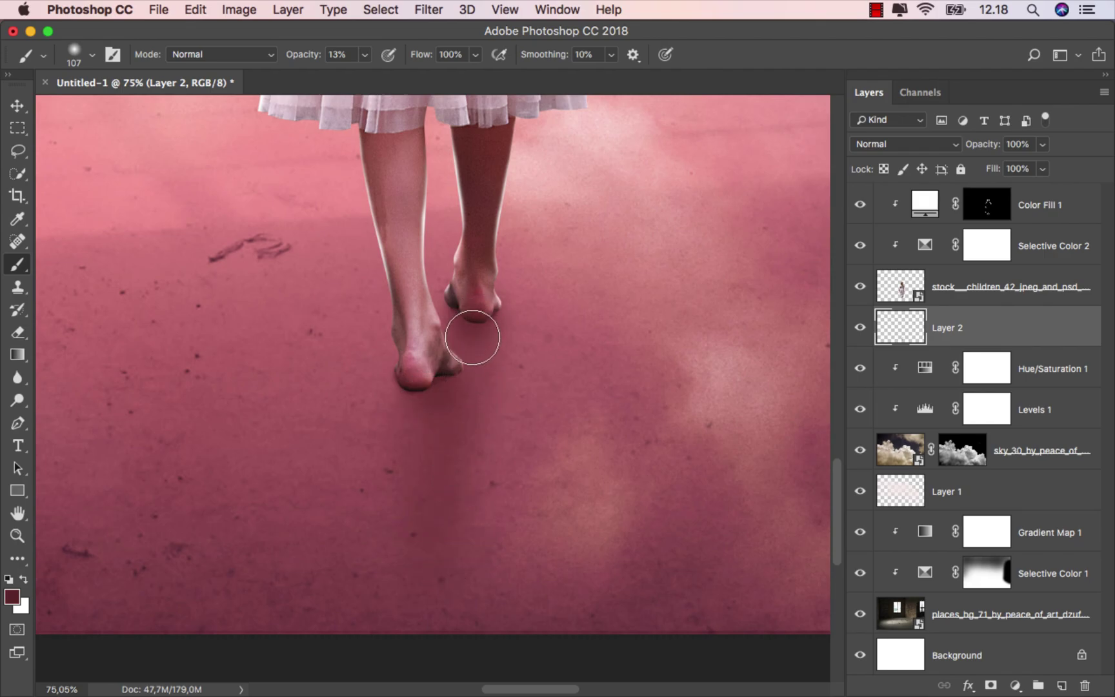
- Undo the last shadow stroke and broaden the floor shadow below the feet with larger brushes up to 434 px
scroll(443, 407, "down", 4)
key("super+z")
left_click_drag(438, 393, 452, 393)
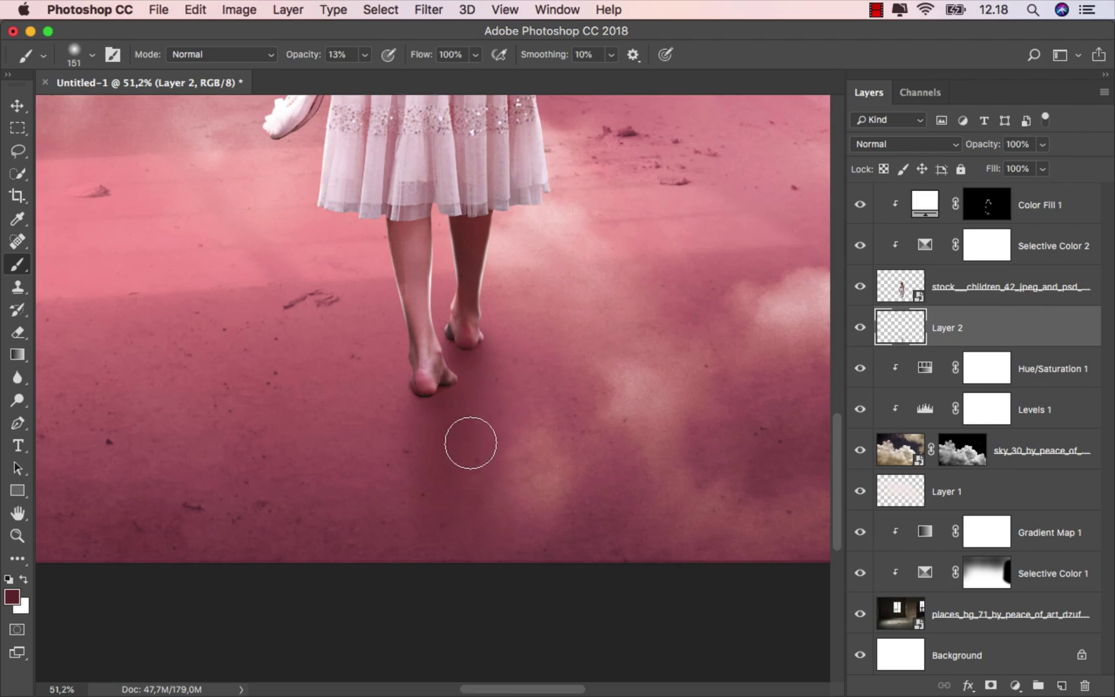
left_click_drag(451, 543, 518, 548)
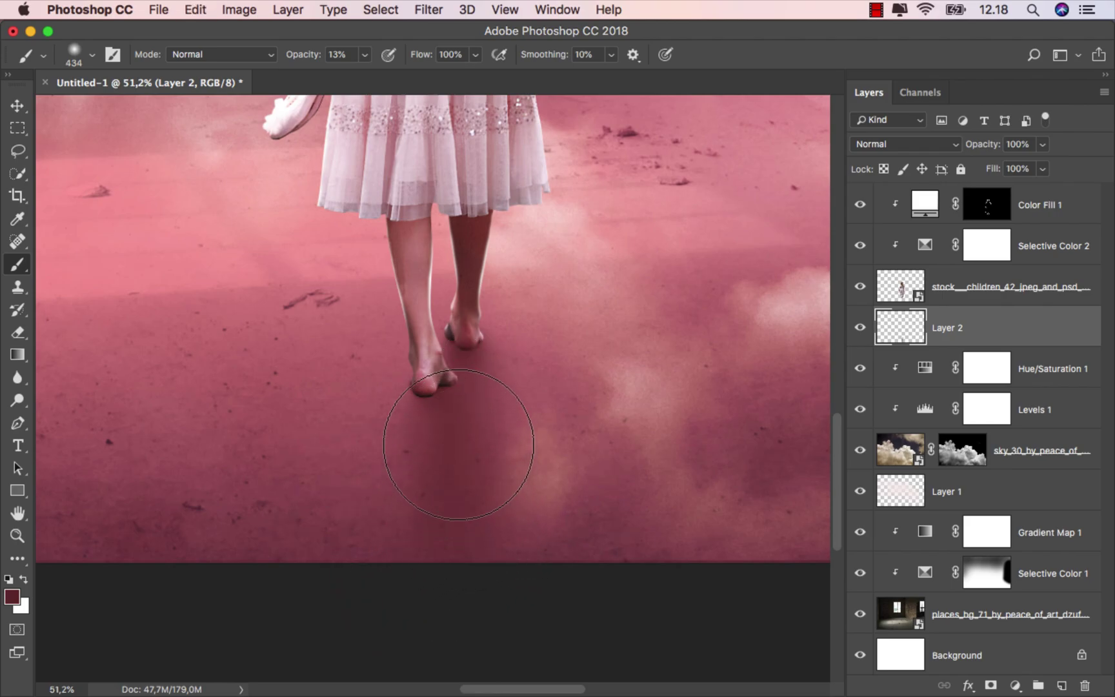
left_click_drag(484, 490, 434, 493)
mouse_move(478, 408)
left_mouse_down()
mouse_move(444, 401)
mouse_move(452, 359)
mouse_move(463, 364)
left_mouse_up()
- Deepen the shadow close around the heels and toes with a 60 px brush at 13% opacity
scroll(463, 465, "down", 5)
scroll(489, 570, "up", 8)
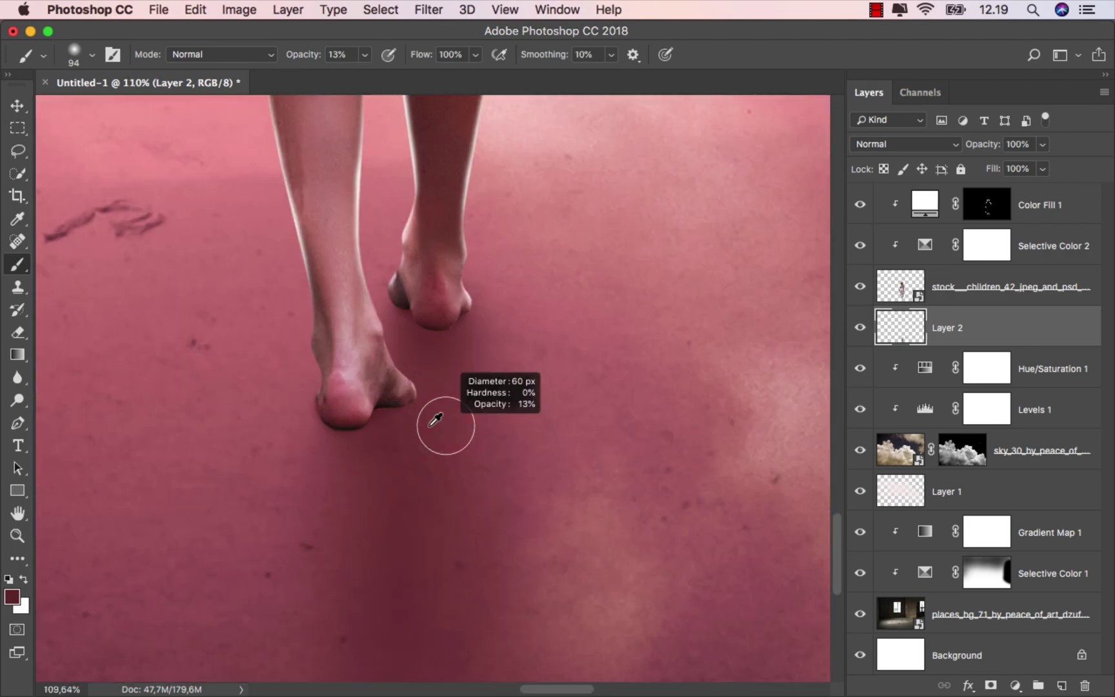
left_click_drag(435, 421, 448, 411)
scroll(441, 381, "up", 1)
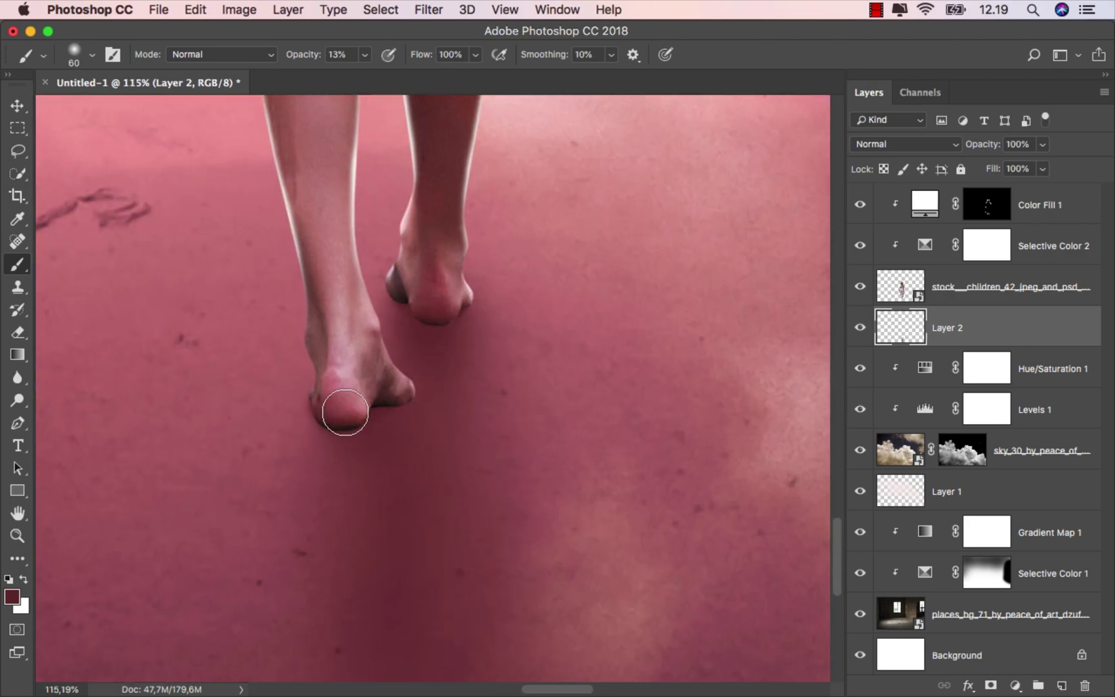
scroll(404, 392, "down", 4)
scroll(400, 397, "up", 2)
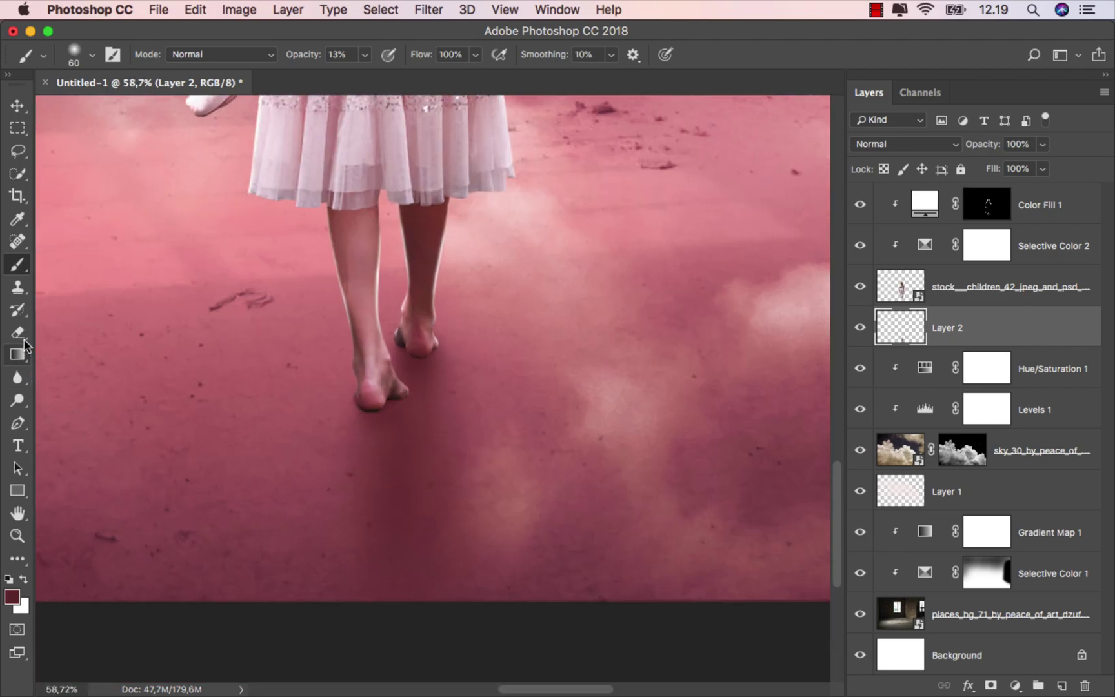
- Soften the floor shadow's edges around the girl's feet on Layer 2 using a 379 px eraser at 10% opacity
left_click(23, 338)
left_click(92, 326)
left_click_drag(528, 433, 593, 428)
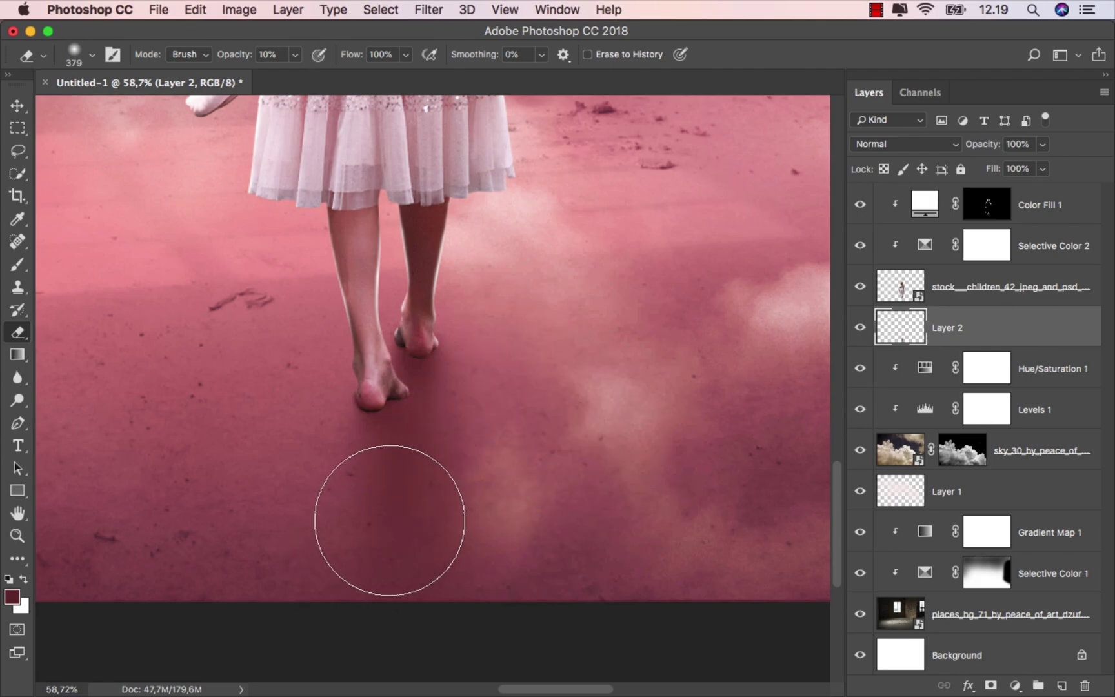
scroll(457, 493, "down", 4)
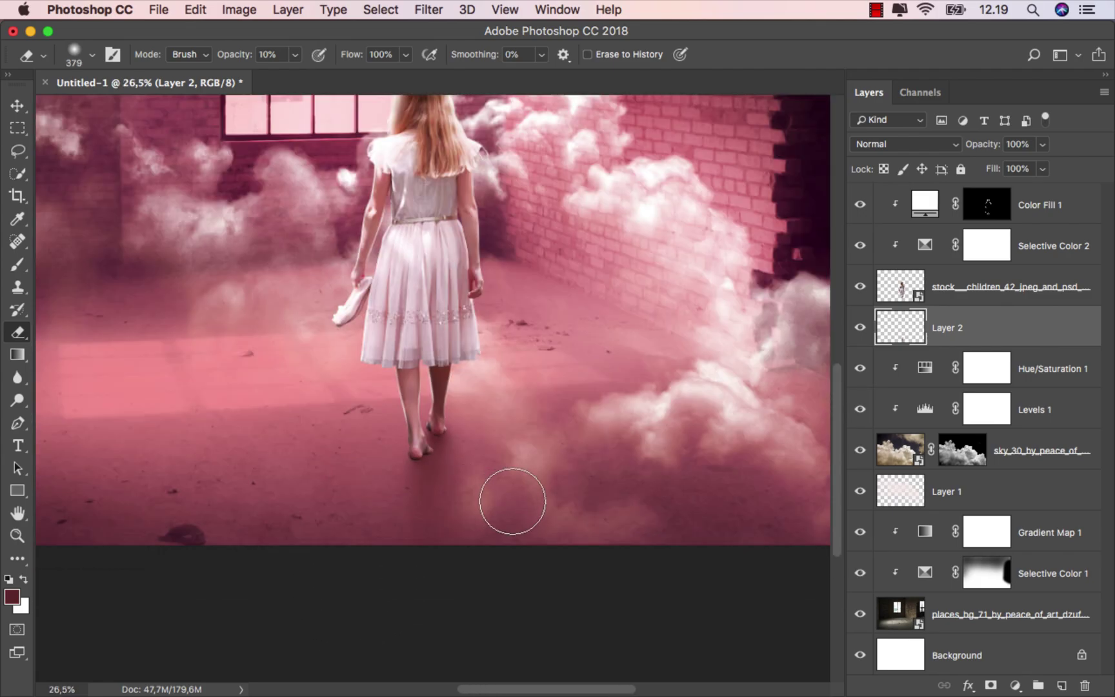
scroll(513, 501, "down", 1)
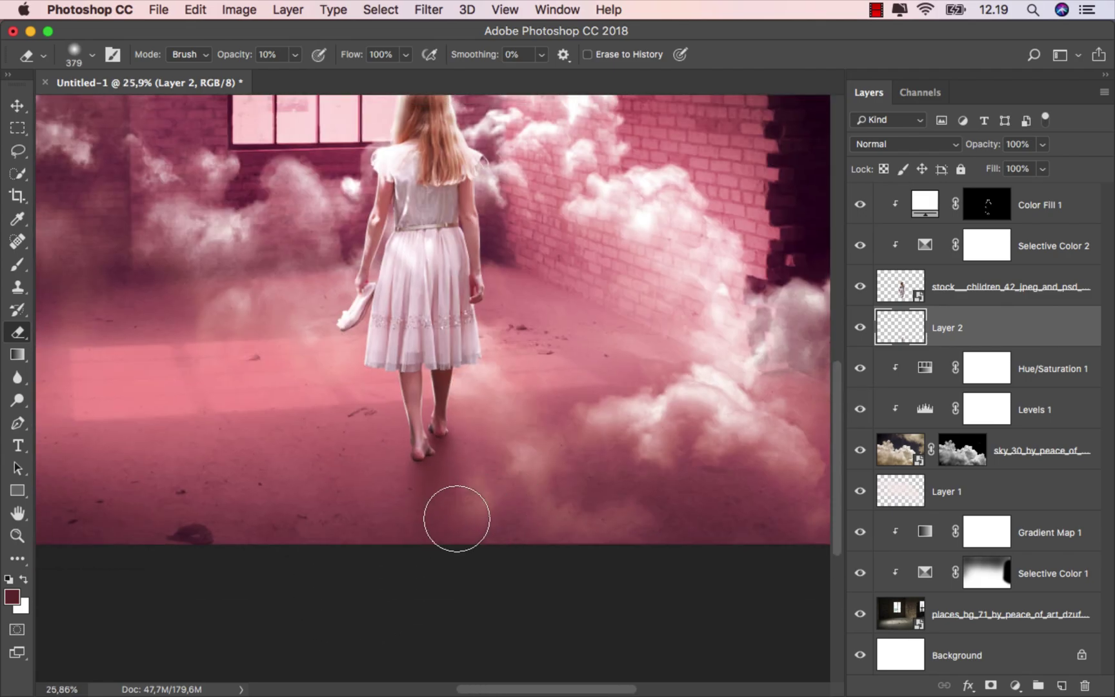
scroll(491, 513, "down", 2)
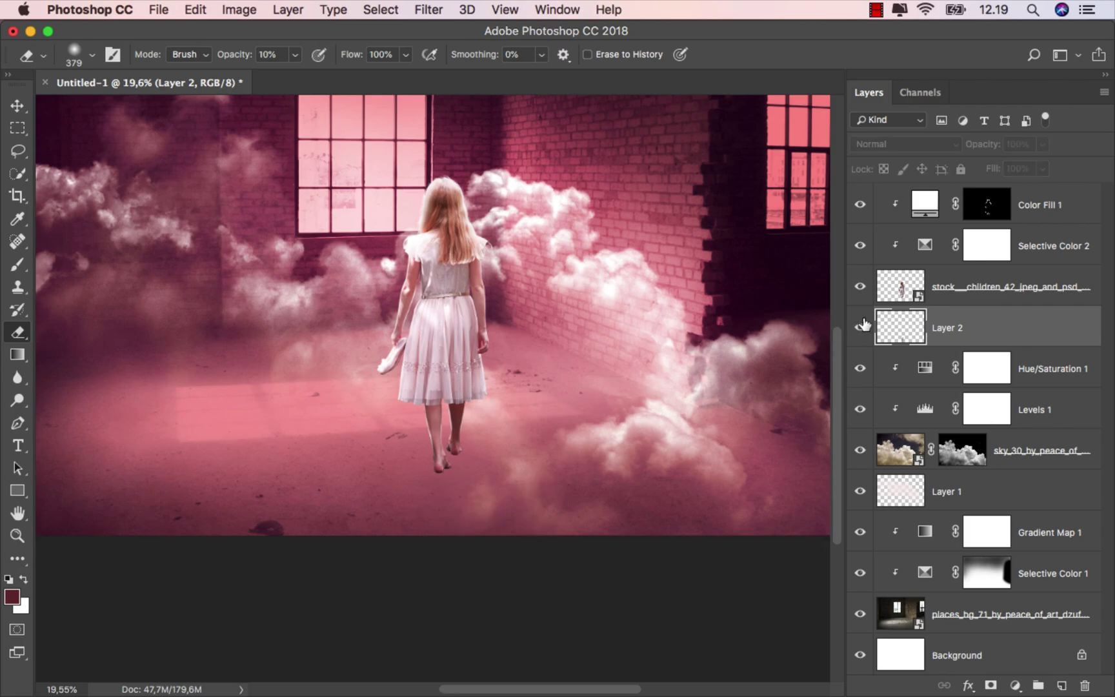
scroll(493, 470, "up", 3)
scroll(336, 452, "up", 4)
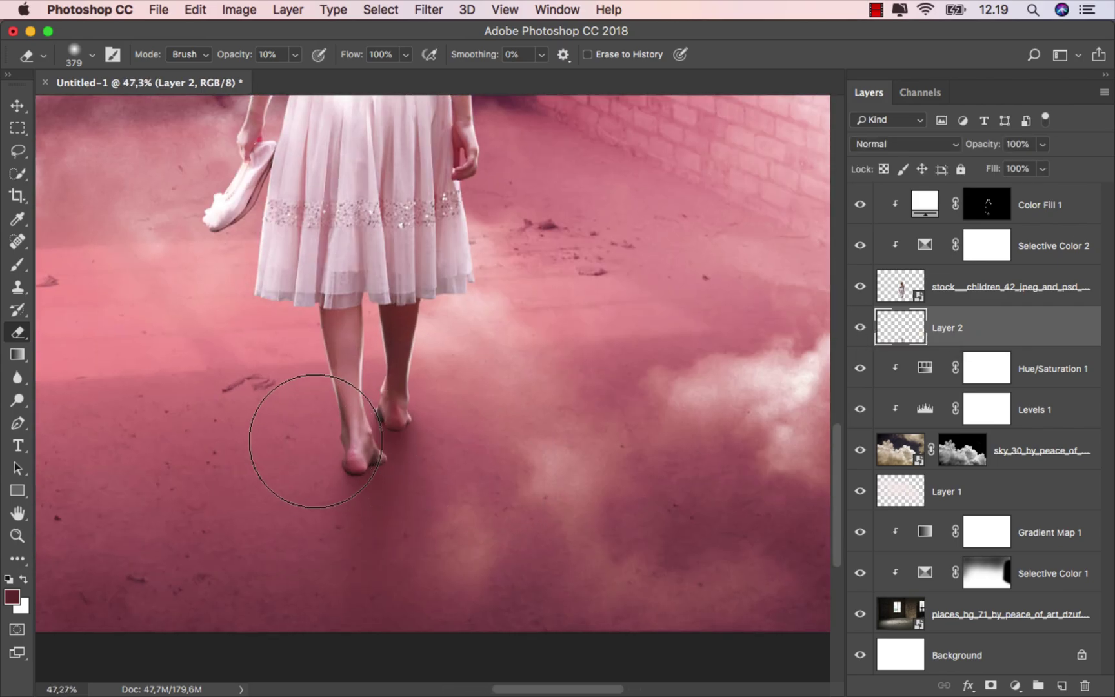
- Set the foreground color to a darker shade of the shadow's red and return to the brush at 13% opacity
left_click(11, 597)
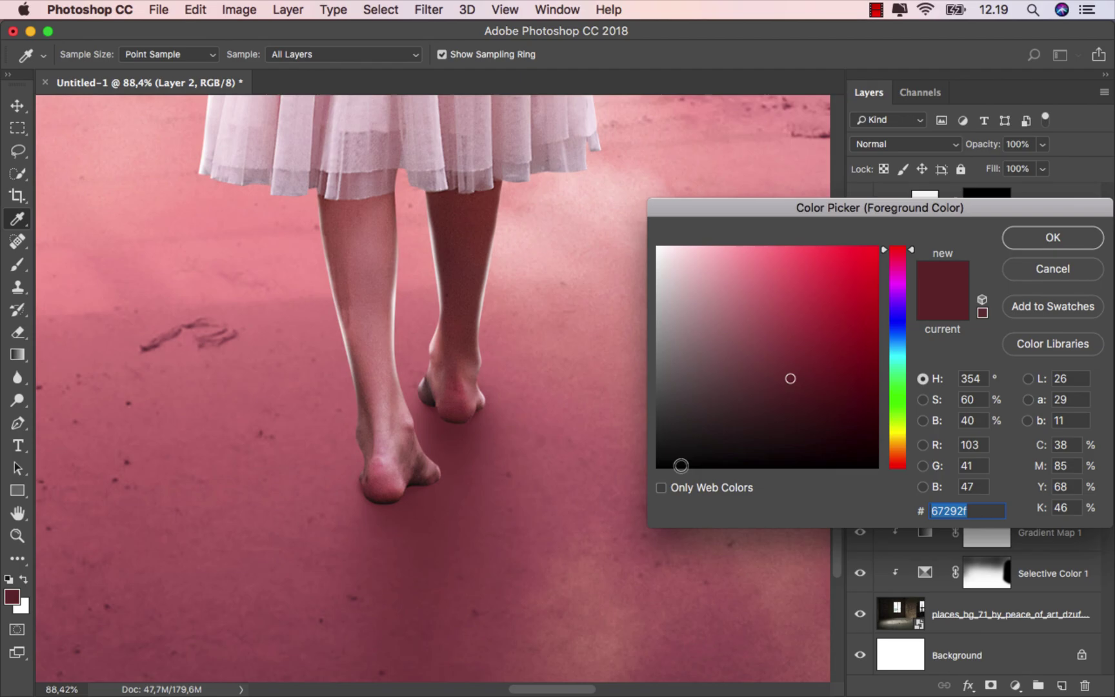
left_click(799, 404)
left_click(1053, 237)
key("e")
left_click_drag(496, 366, 365, 369)
key("b")
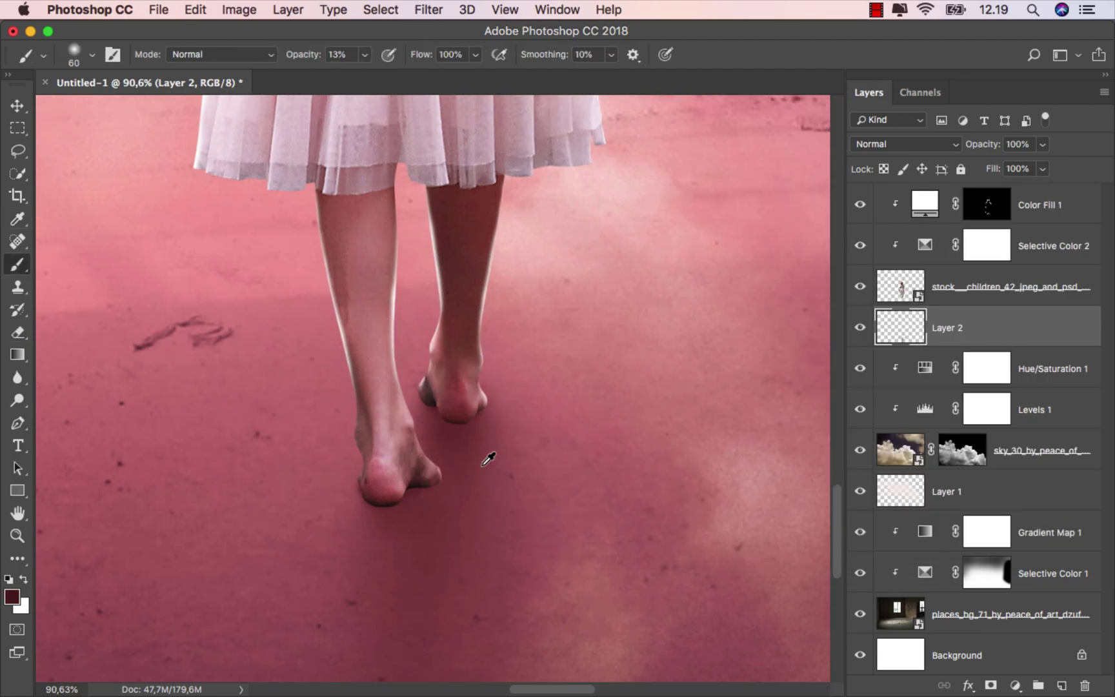
- Paint darker contact shadows directly under both heels and toes with a soft 42 px brush at 13% opacity
scroll(484, 452, "up", 2)
mouse_move(426, 395)
left_mouse_down()
mouse_move(404, 389)
mouse_move(395, 374)
mouse_move(424, 374)
left_mouse_up()
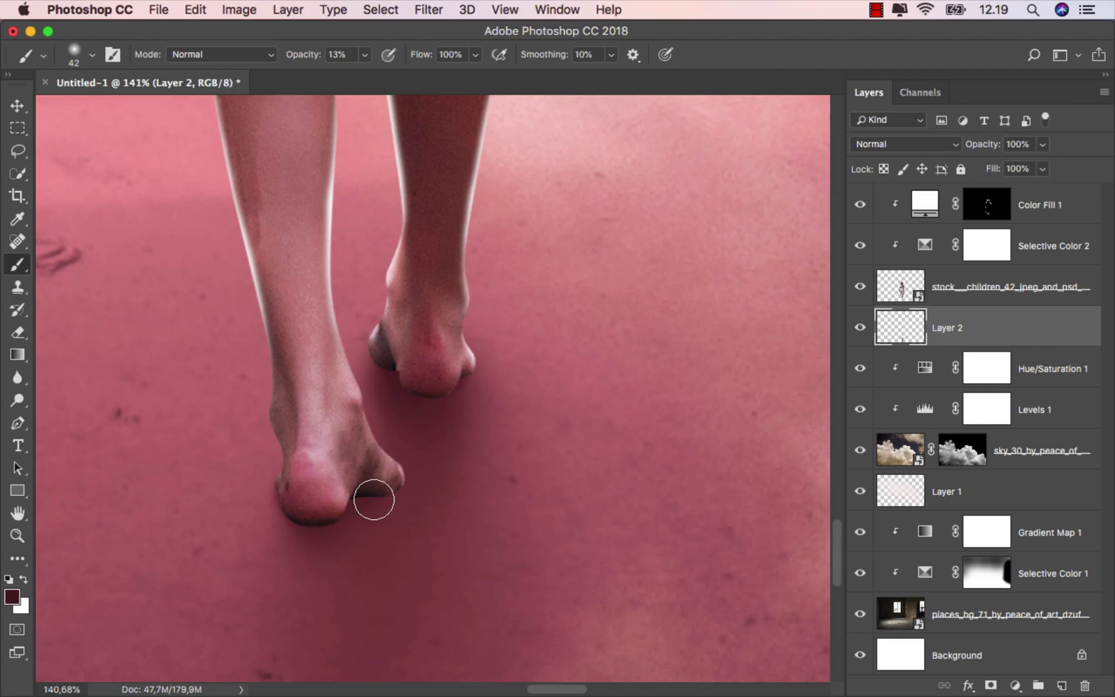
scroll(364, 474, "down", 1)
left_click_drag(346, 496, 371, 495)
scroll(361, 465, "down", 3)
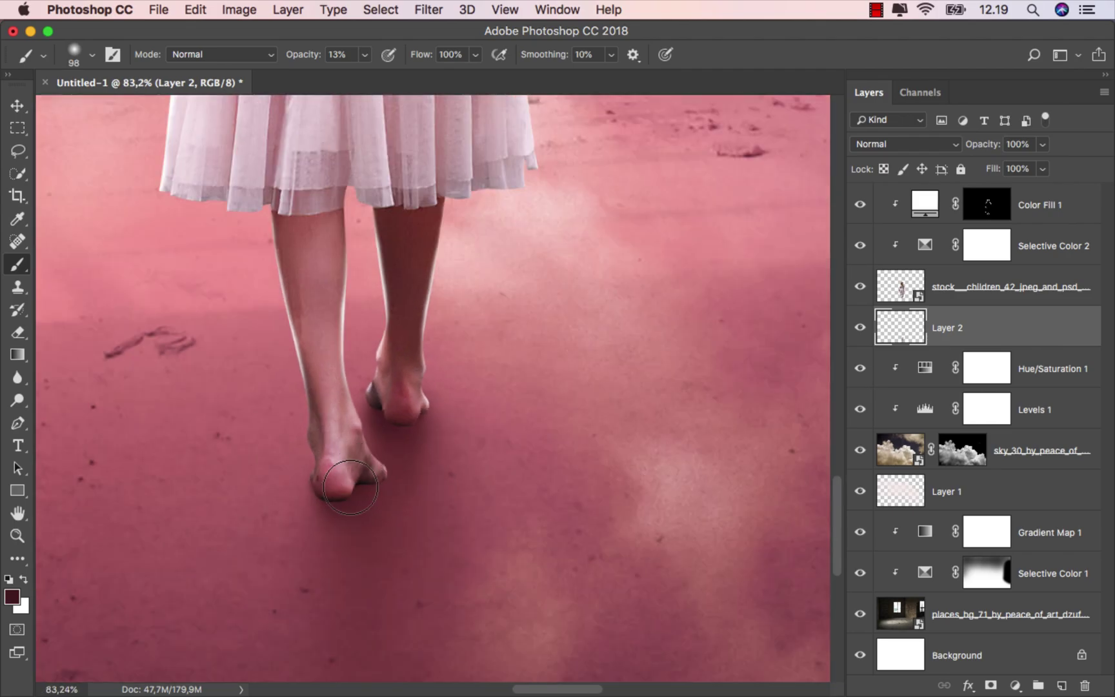
scroll(339, 533, "down", 2)
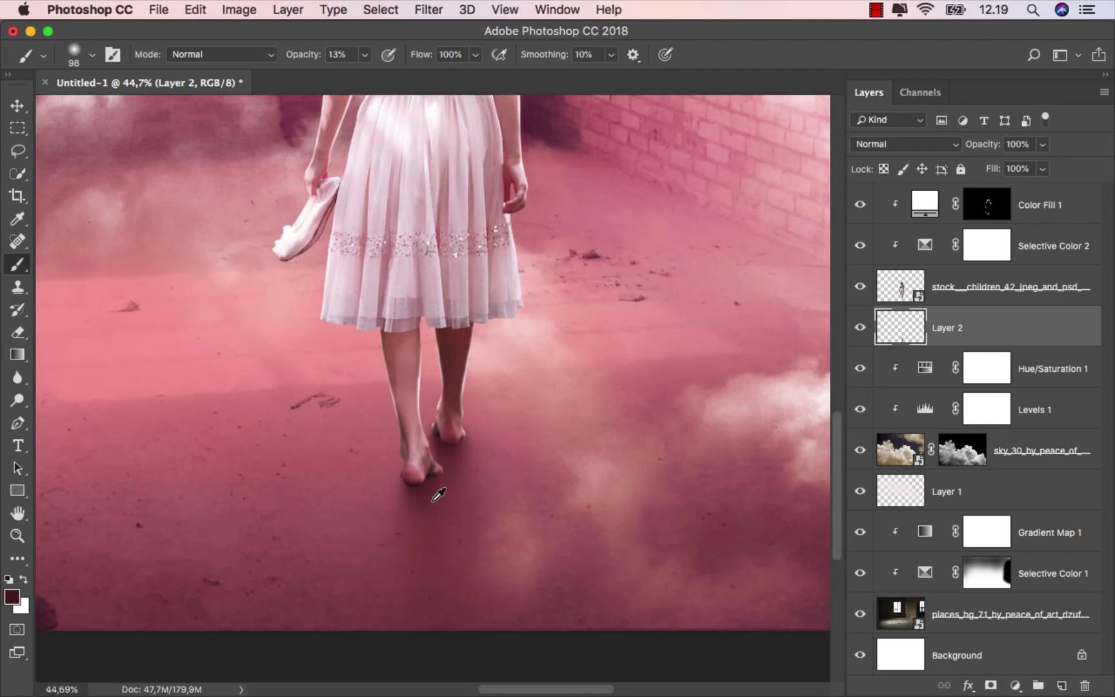
- Darken the floor just below the feet with a 107 px brush at 13% opacity and compare with the previous state
mouse_move(433, 500)
left_mouse_down()
mouse_move(451, 498)
mouse_move(446, 458)
left_mouse_up()
key("super+z")
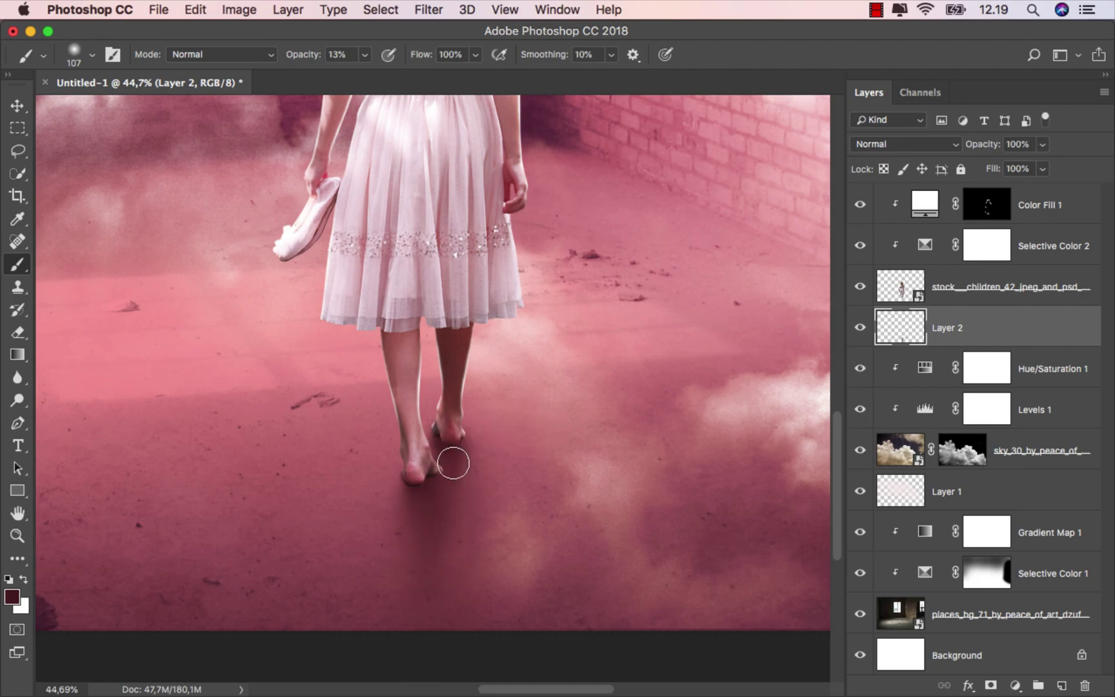
key("super+z")
scroll(426, 473, "down", 3)
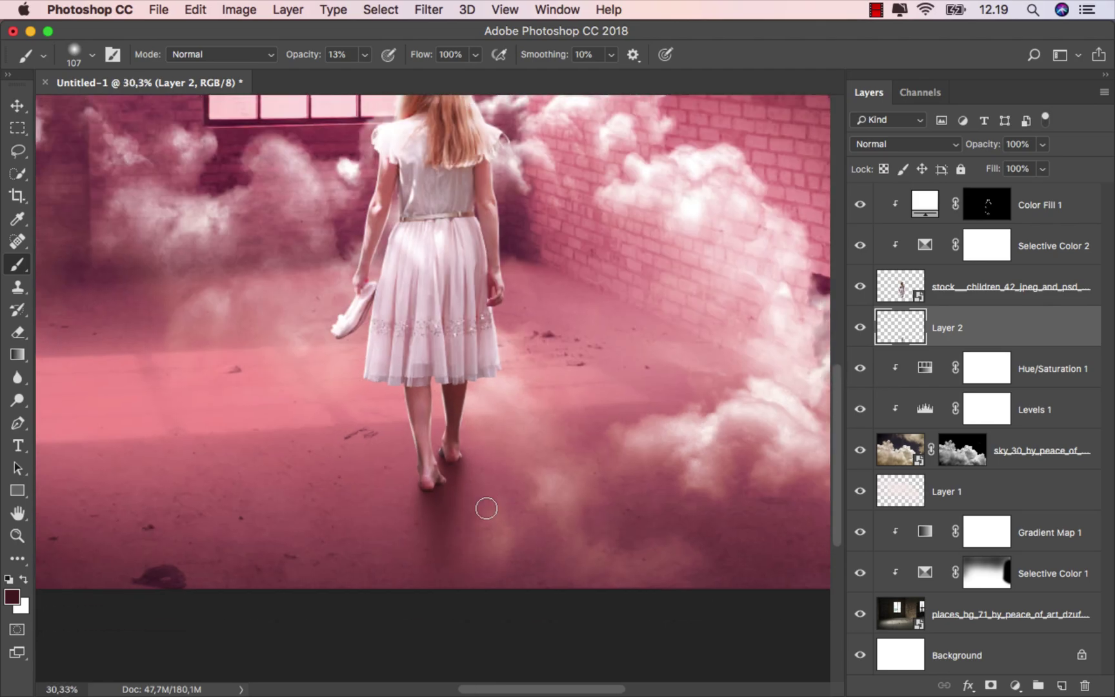
key("super+minus")
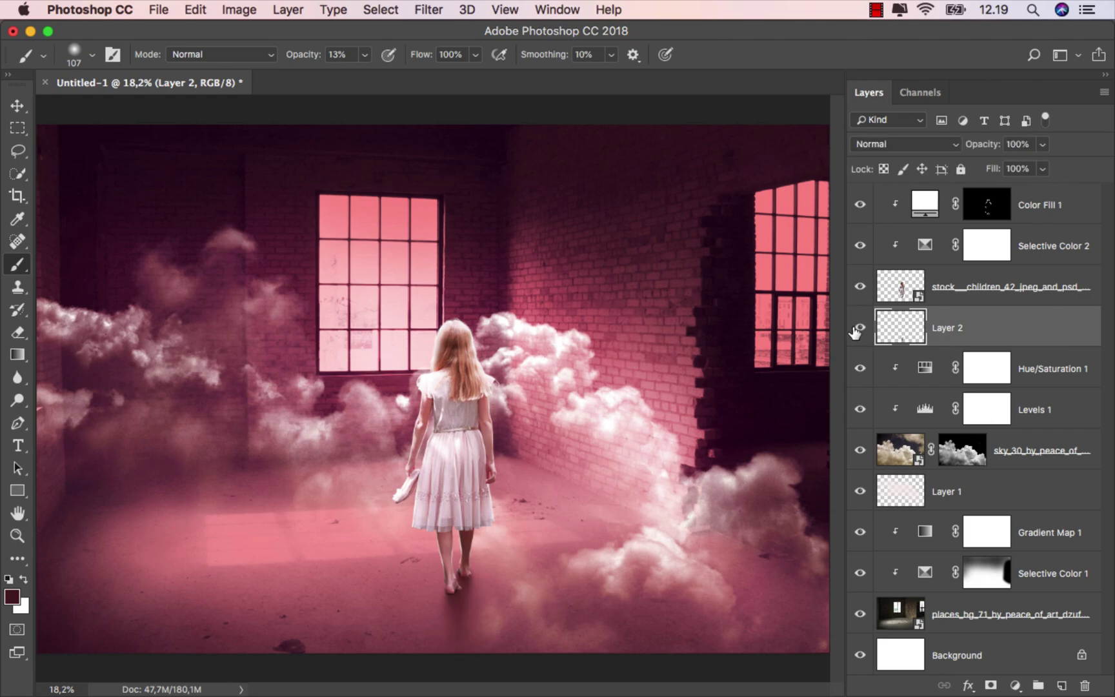
- Duplicate the sky_30 cloud layer and move the original above all other layers, over Color Fill 1
key("v")
left_click(1027, 450)
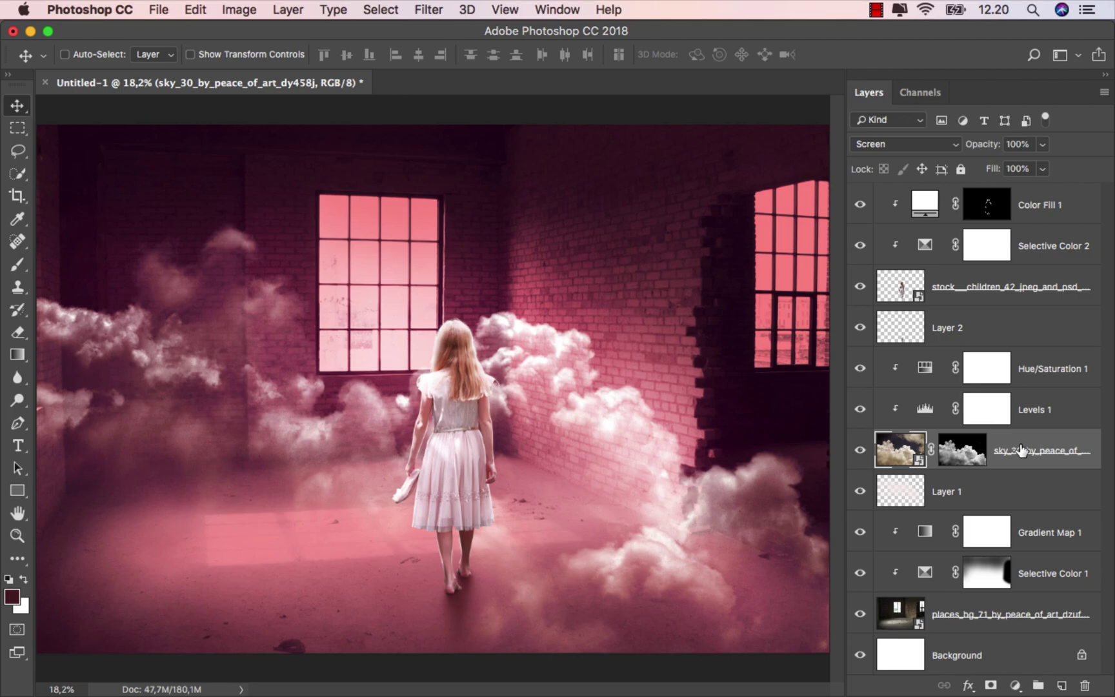
key("super+j")
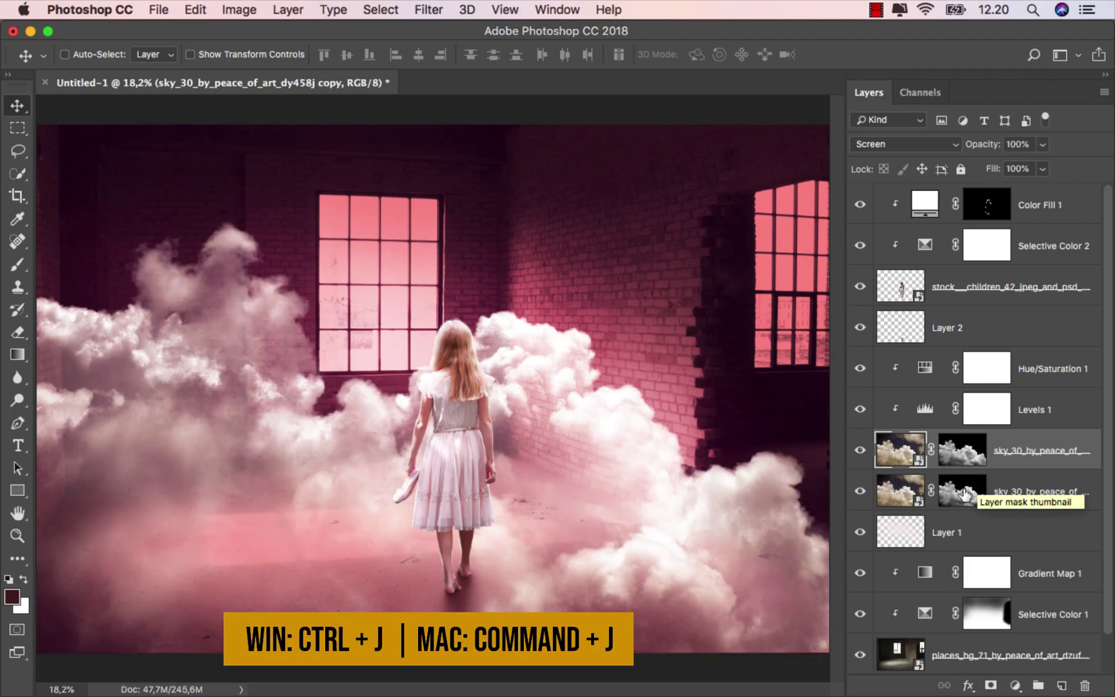
left_click(938, 498)
key("super+2")
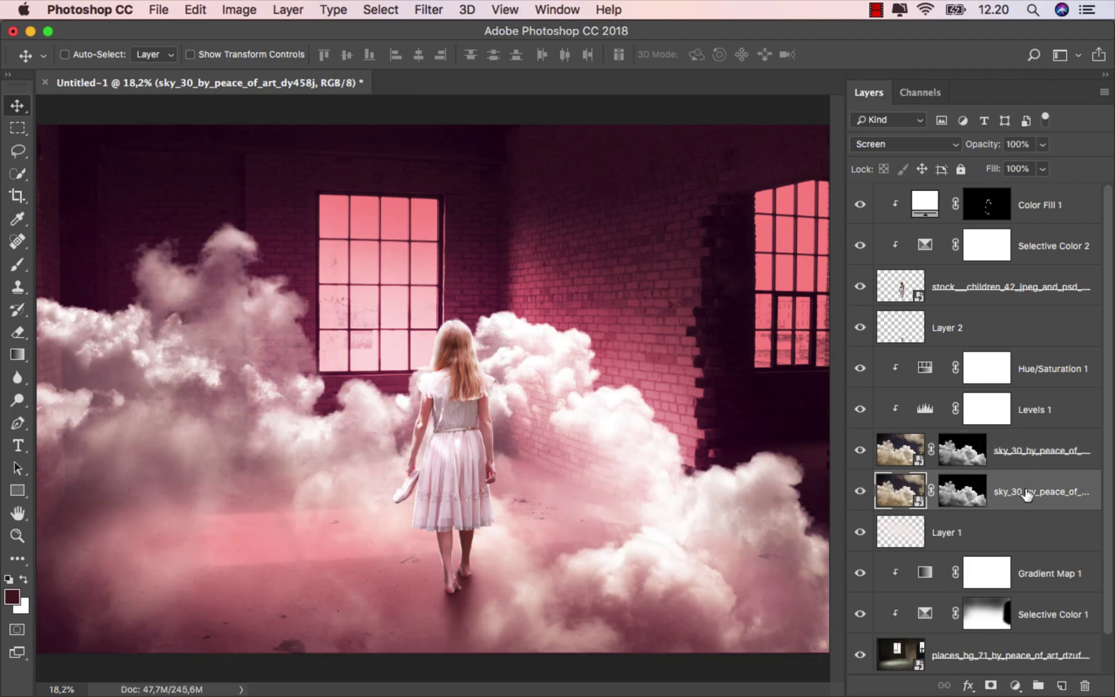
left_click_drag(1014, 489, 1010, 197)
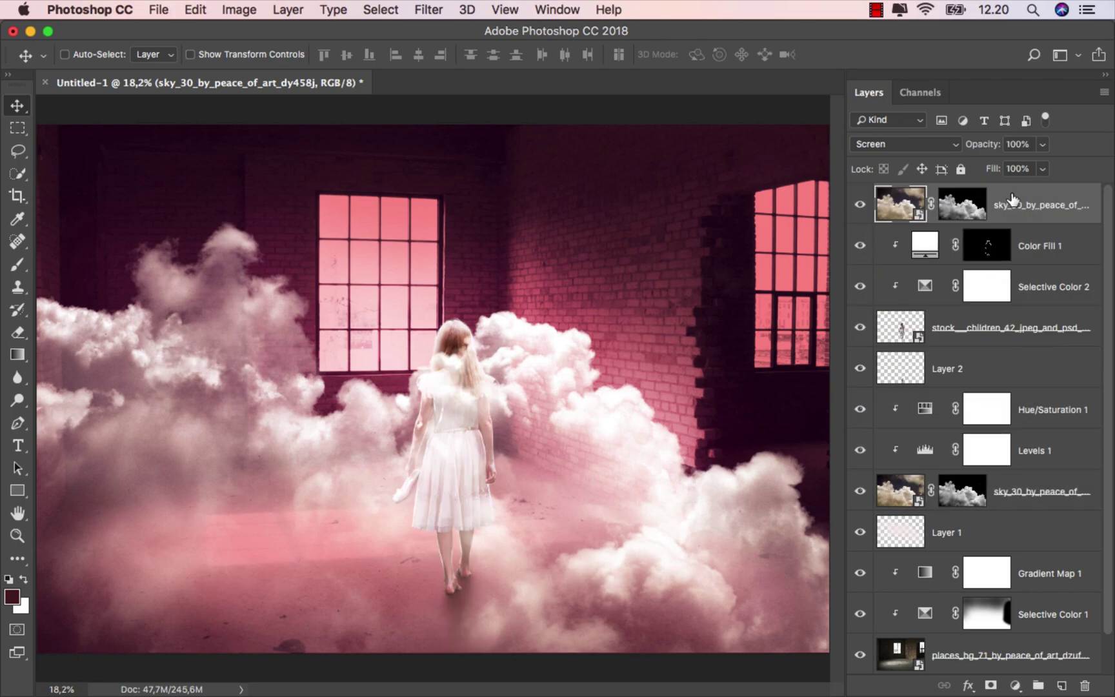
- Flip the topmost cloud layer horizontally with Free Transform
key("super+t")
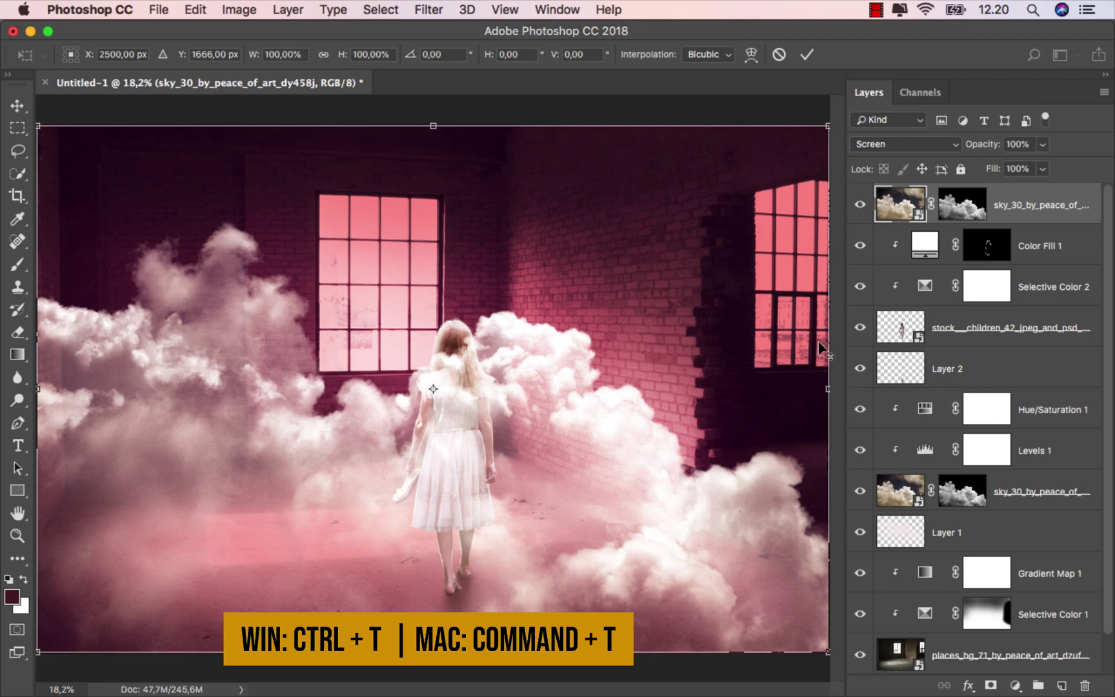
scroll(610, 398, "down", 2)
right_click(491, 329)
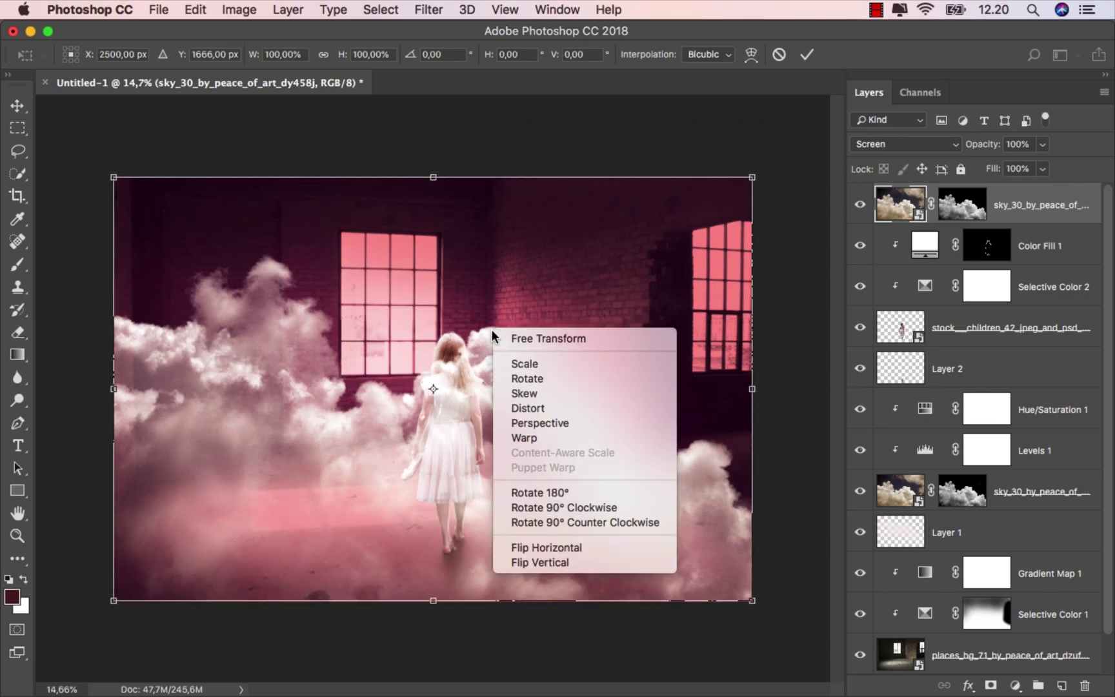
left_click(577, 547)
scroll(354, 450, "down", 1)
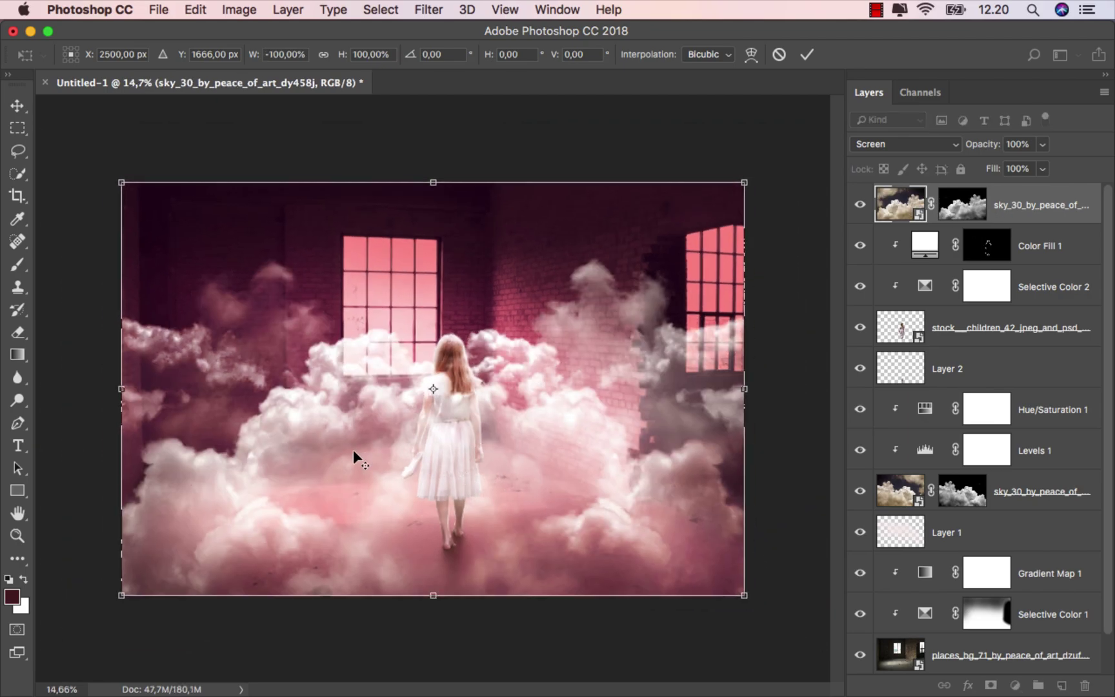
- Enlarge the flipped clouds to about 109% width and 114% height, extending past the canvas's left and lower edges
left_click_drag(133, 585, 89, 615)
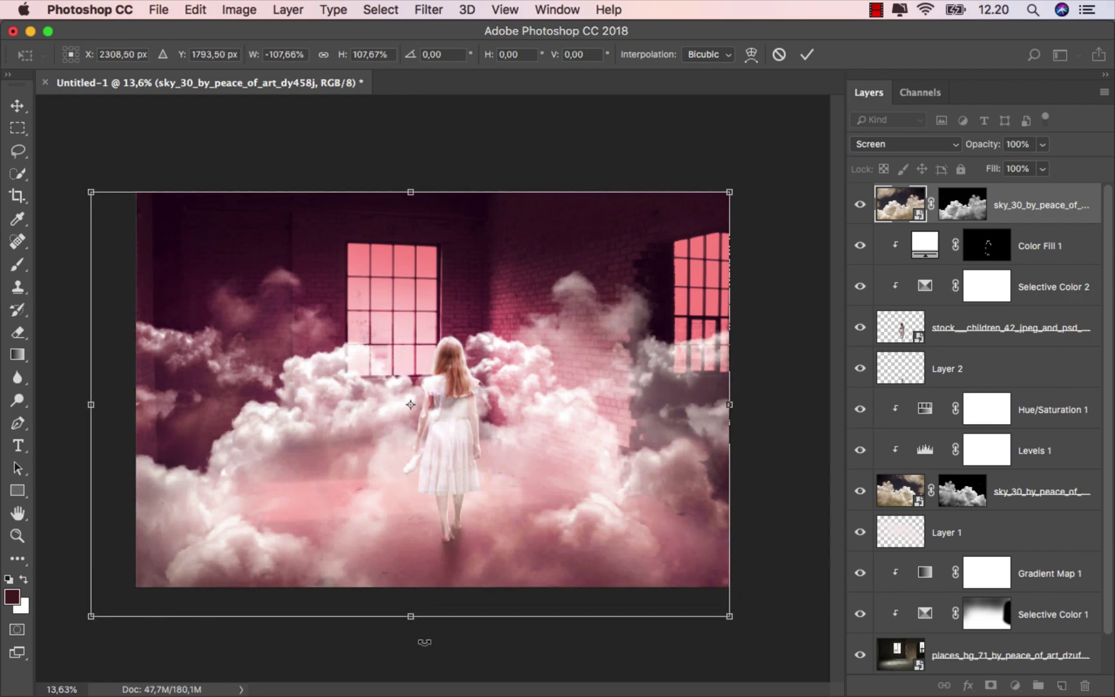
left_click_drag(418, 629, 418, 655)
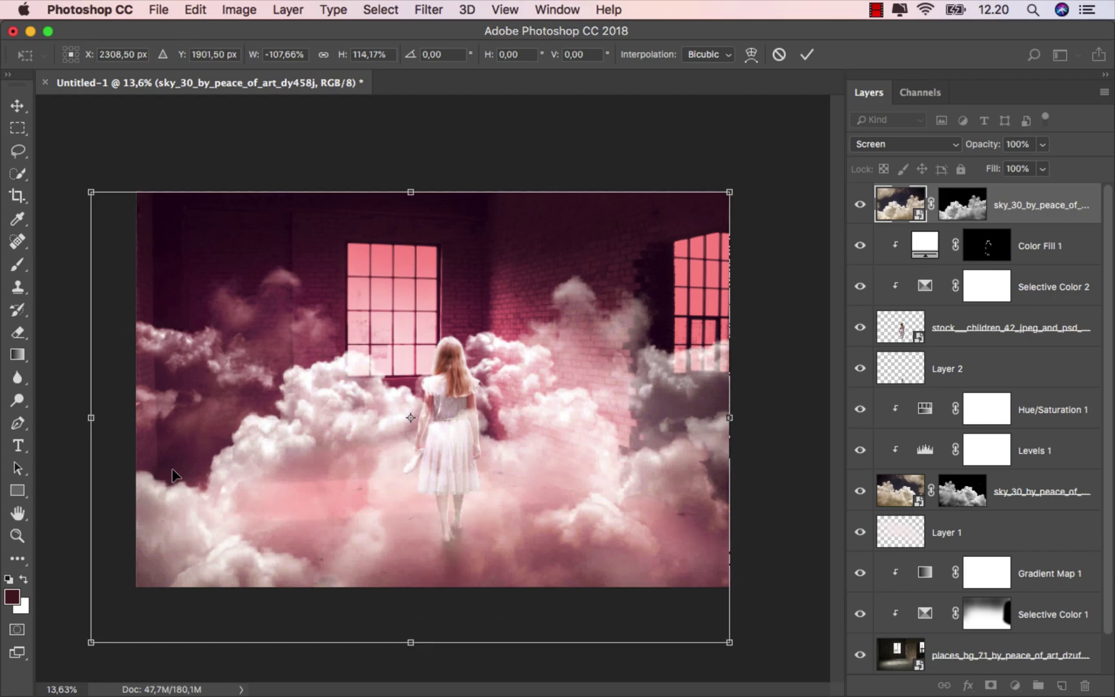
left_click_drag(94, 423, 82, 420)
scroll(333, 479, "up", 1)
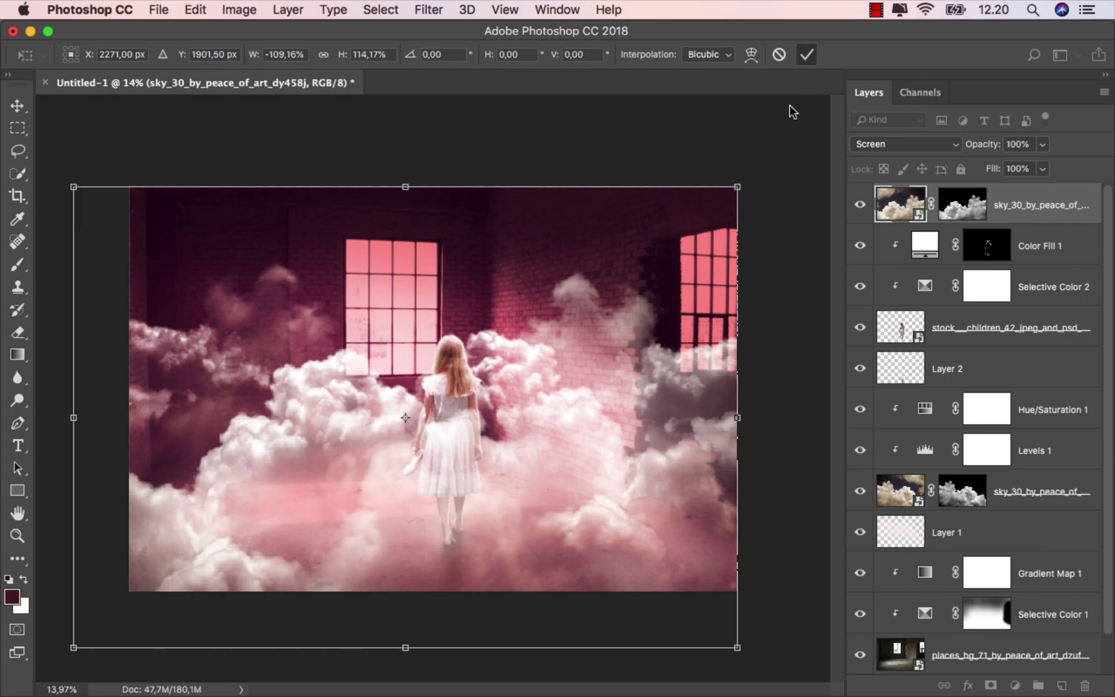
key("Return")
scroll(516, 455, "up", 2)
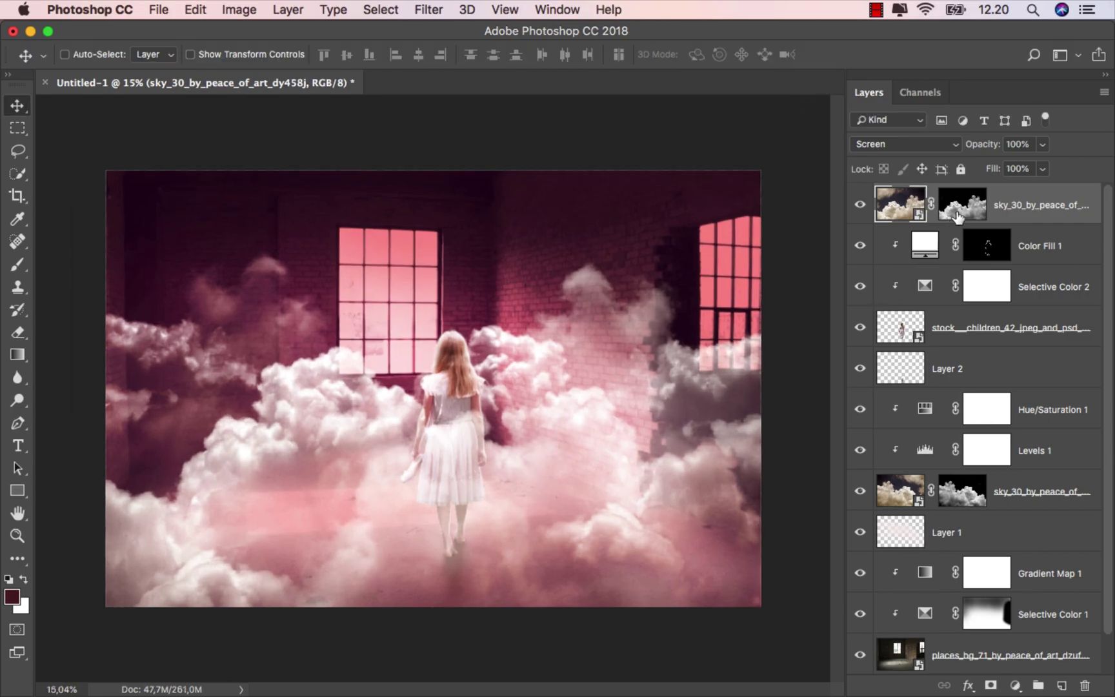
- Rasterize the topmost cloud layer and apply its layer mask
left_click(962, 208)
right_click(1016, 213)
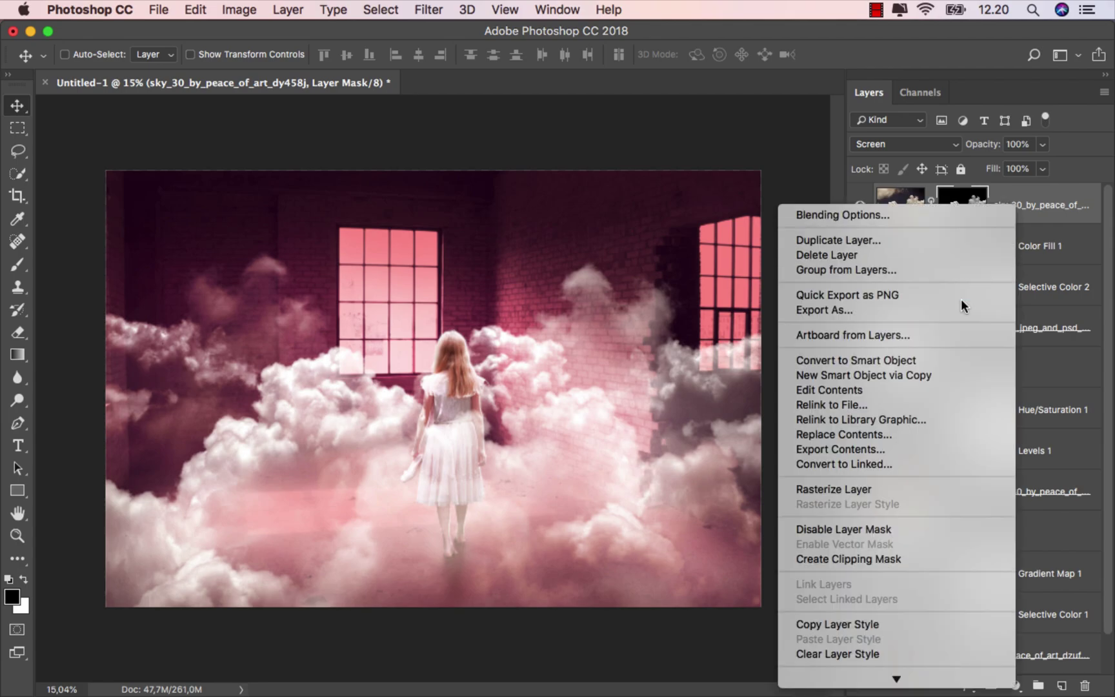
left_click(874, 488)
right_click(968, 212)
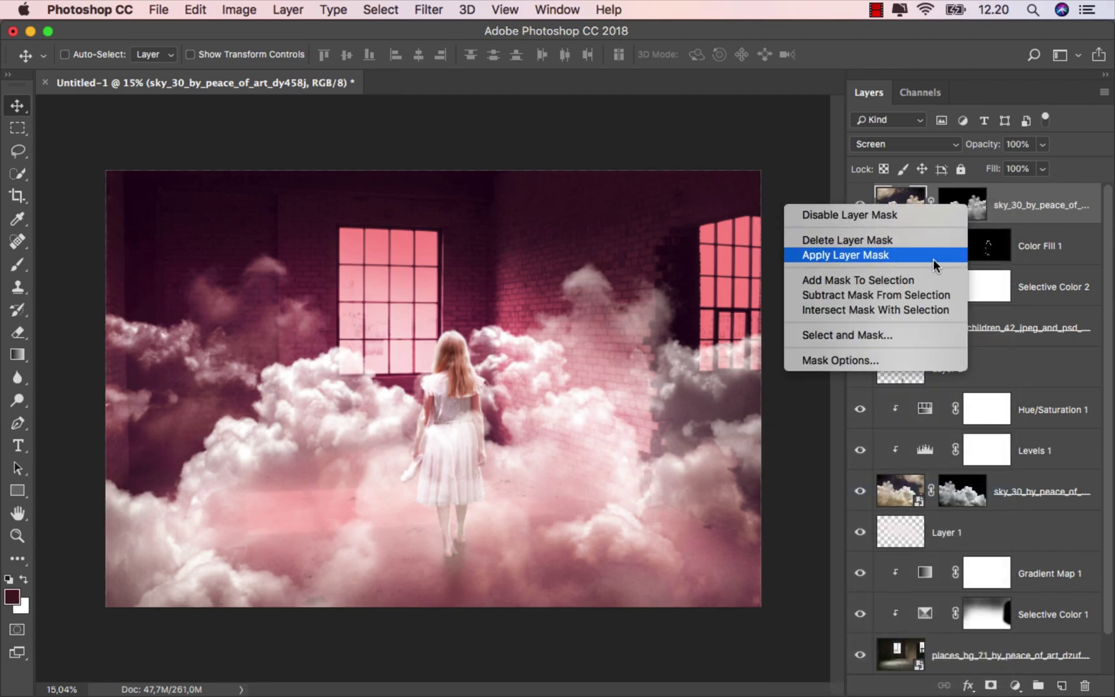
left_click(936, 255)
scroll(635, 360, "up", 3)
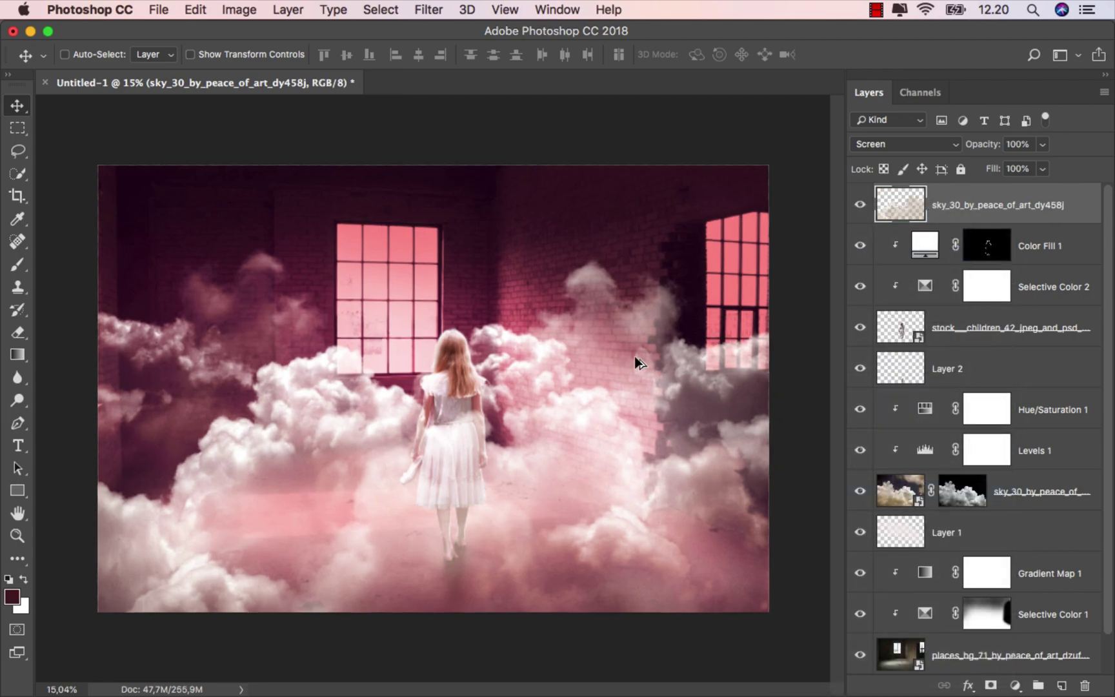
- Add a new layer mask to the topmost cloud layer and invert it to black
double_click(962, 205)
key("Return")
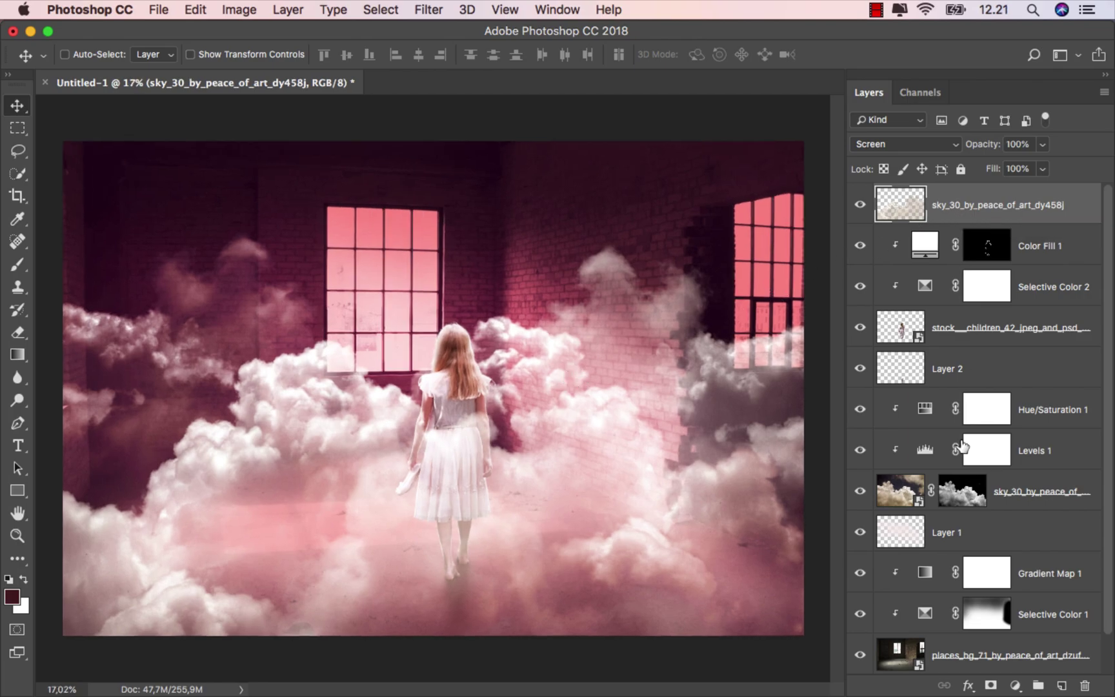
left_click(991, 685)
key("super+i")
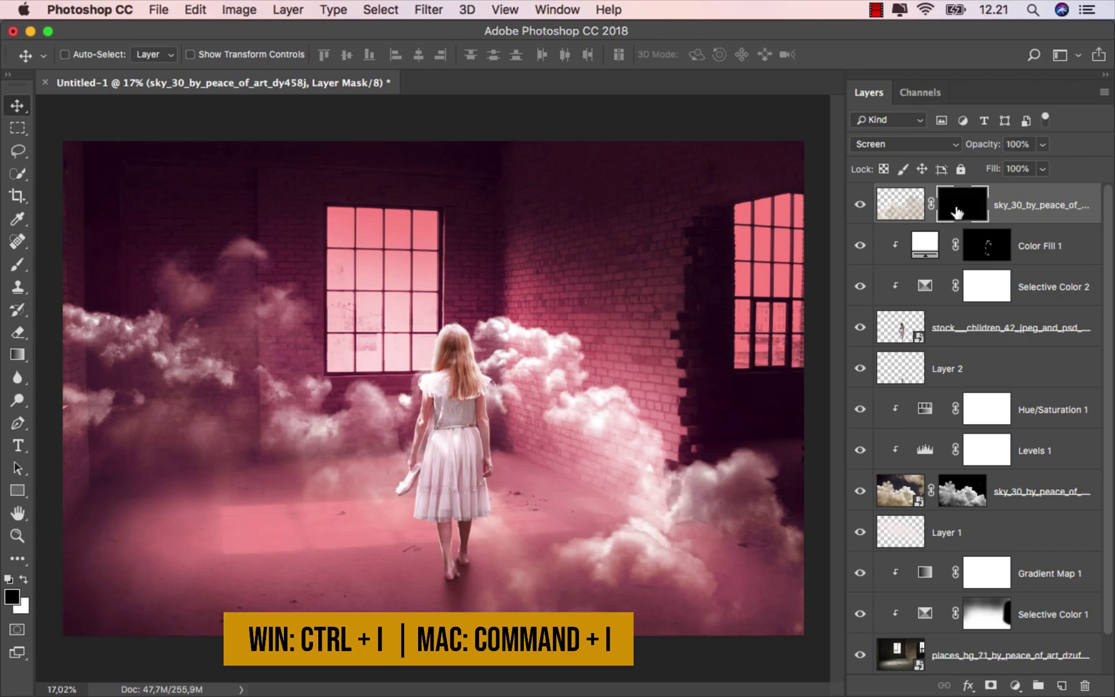
scroll(493, 427, "up", 1)
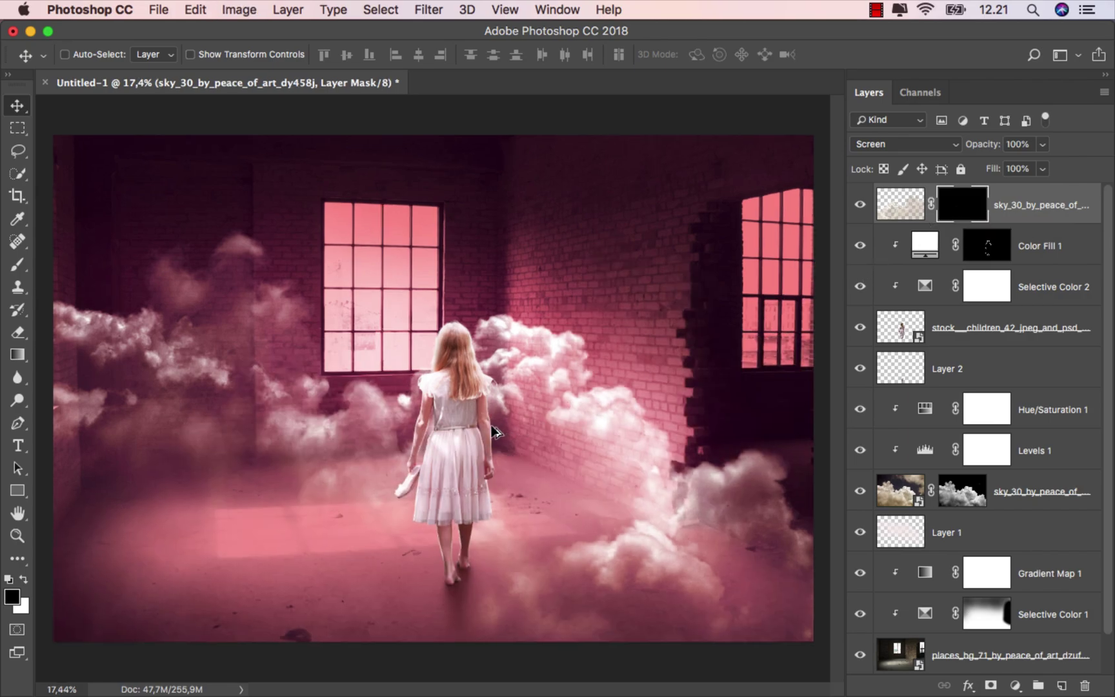
- Set the foreground color to white and choose the 500 px textured brush from the Effects brush group
left_click_drag(17, 264, 53, 266)
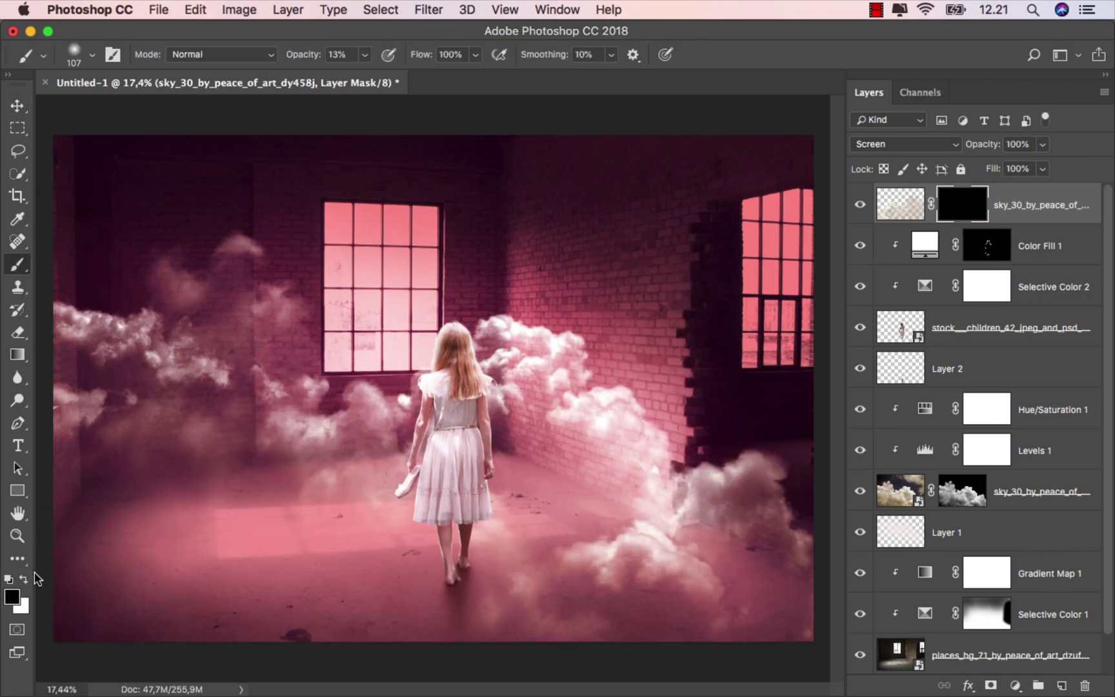
right_click(332, 342)
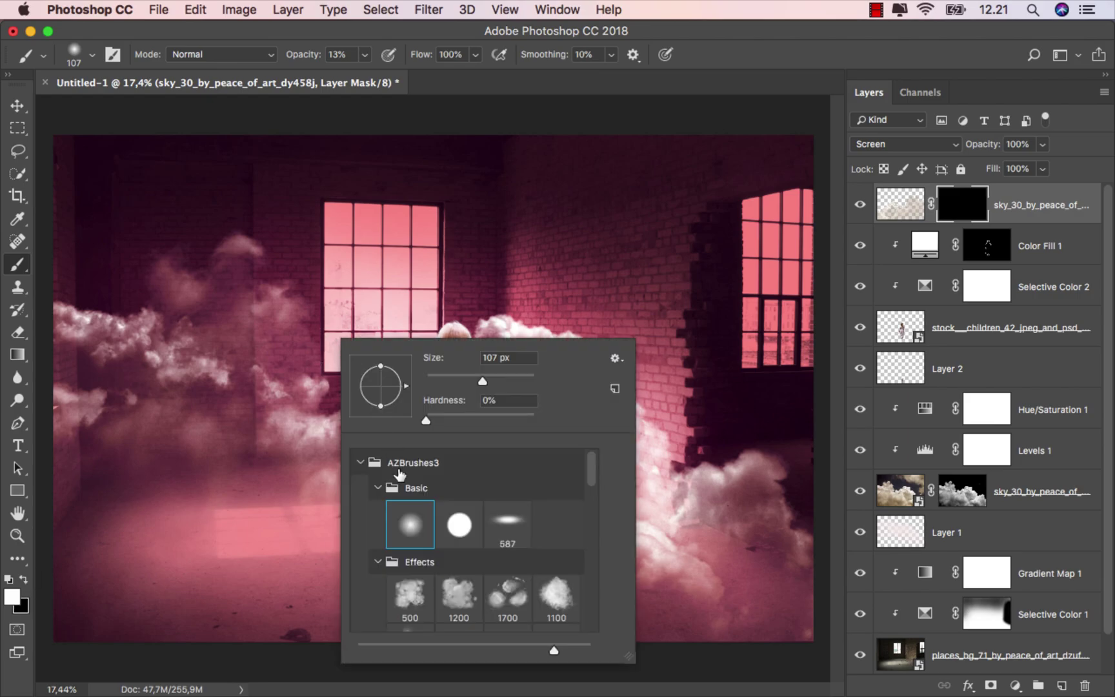
left_click(413, 595)
scroll(414, 593, "down", 1)
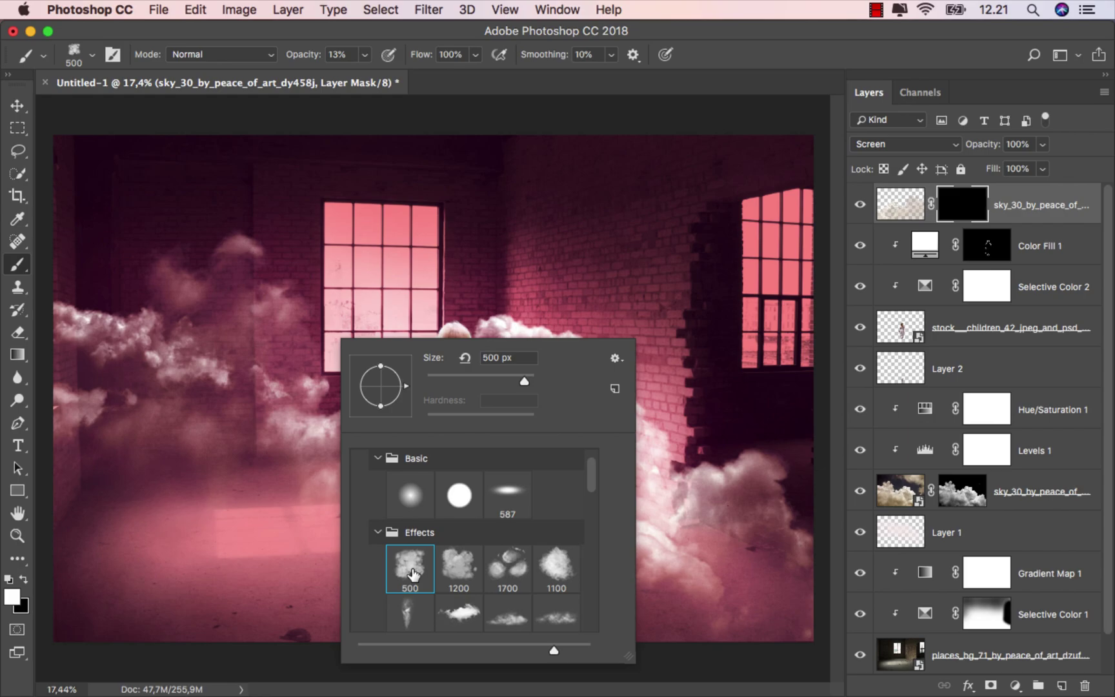
- Enlarge the brush to 1215 px and reveal the topmost clouds around the girl's feet and on the floor near the lower-right clouds
left_click_drag(242, 473, 288, 473)
scroll(493, 538, "up", 1)
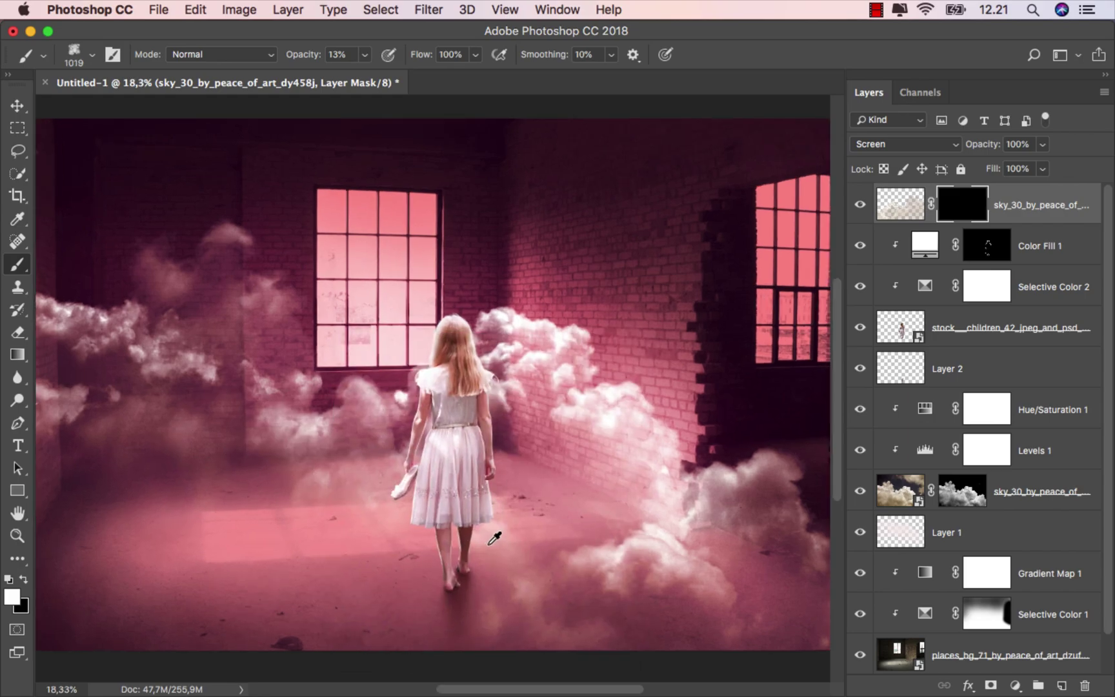
scroll(497, 538, "down", 2)
left_click_drag(515, 539, 509, 541)
left_click(463, 554)
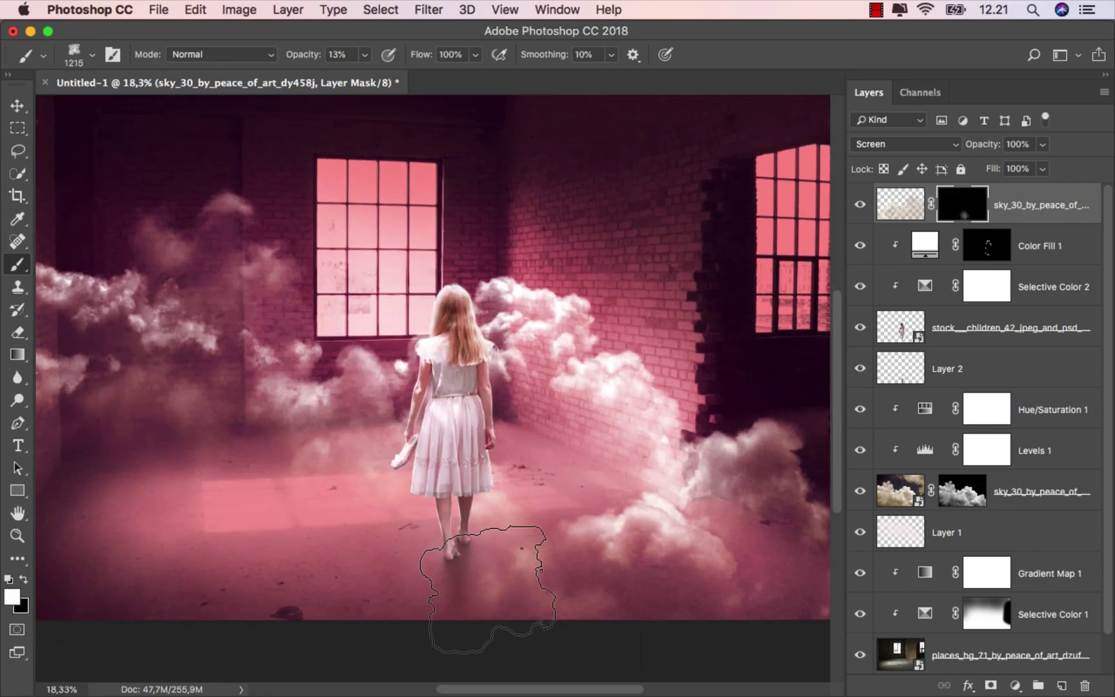
left_click(649, 525)
left_click(652, 568)
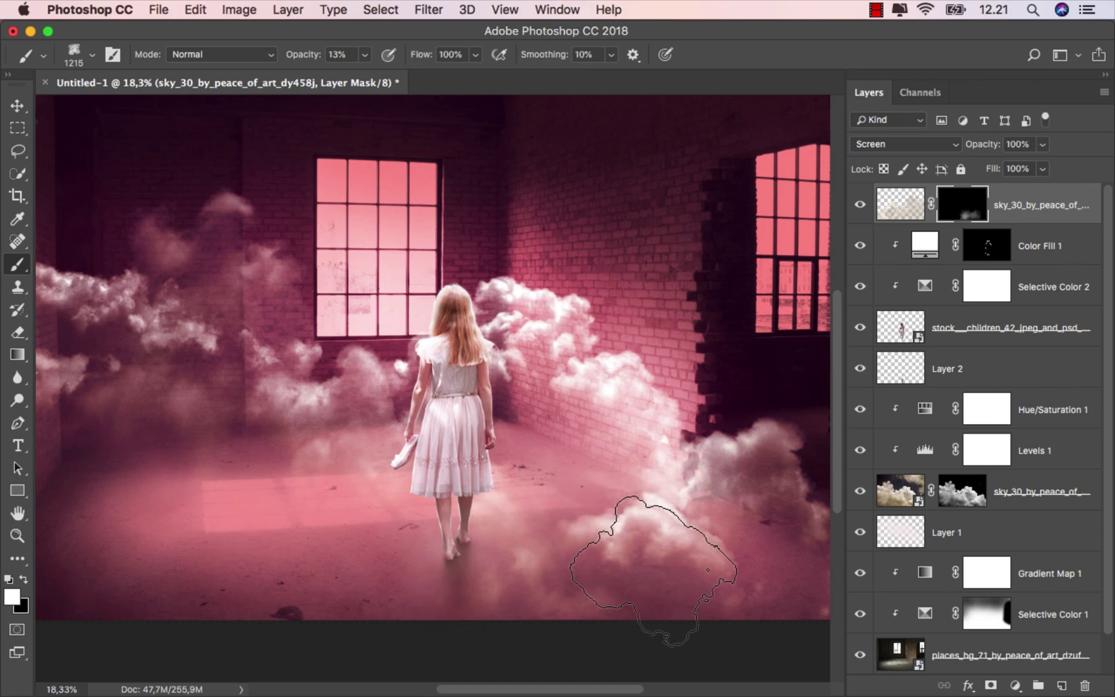
- Reveal more of the topmost clouds across the floor on both sides of the girl, comparing the result with the mask disabled
scroll(399, 568, "down", 3)
scroll(398, 568, "left", 3)
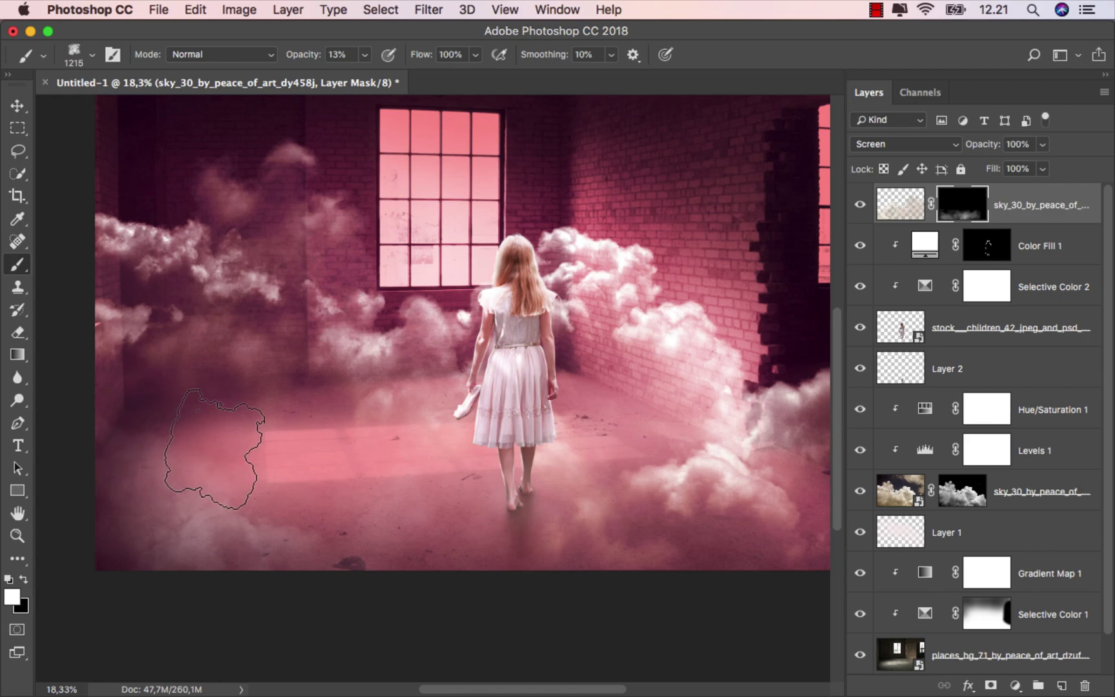
left_click(492, 426)
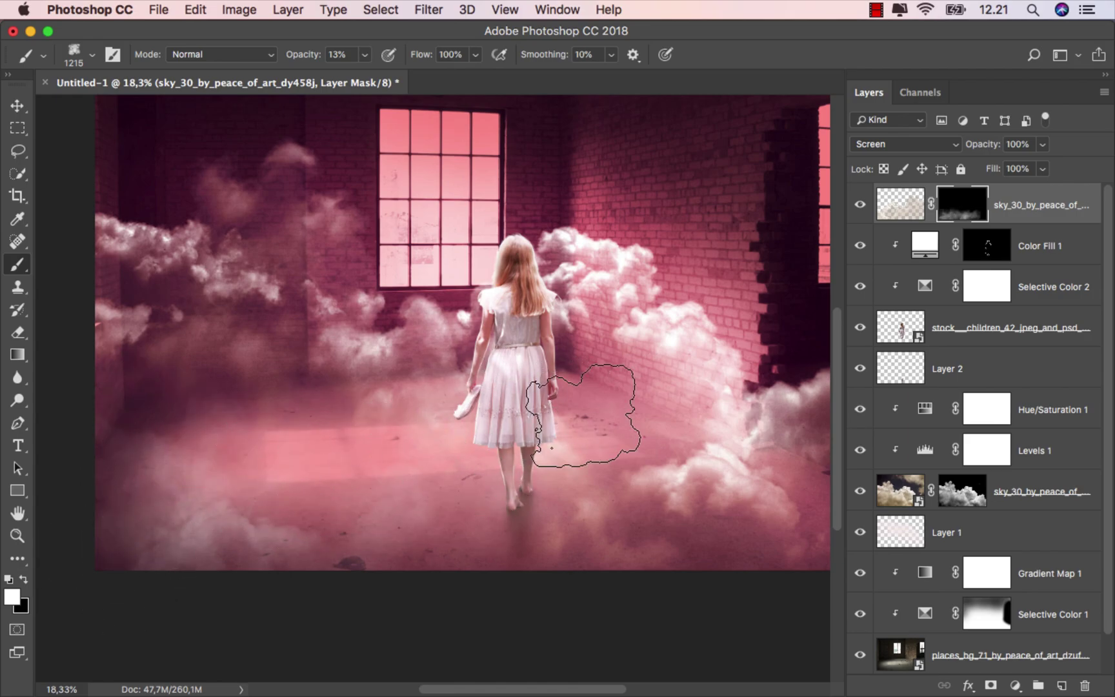
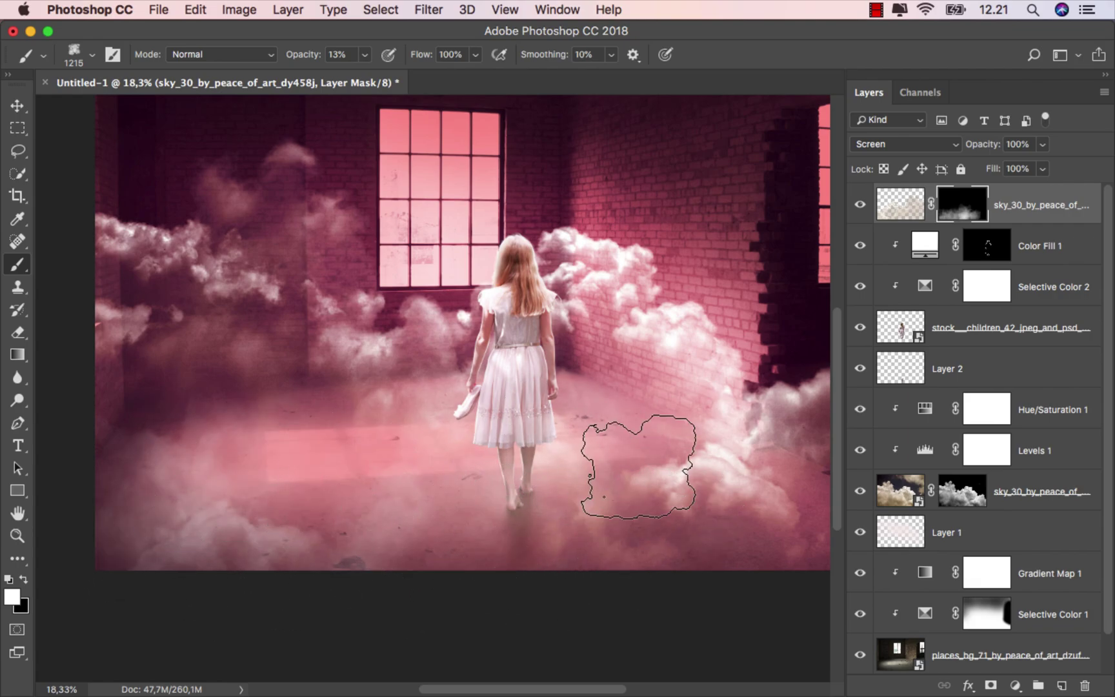
scroll(659, 504, "right", 3)
scroll(658, 503, "down", 1)
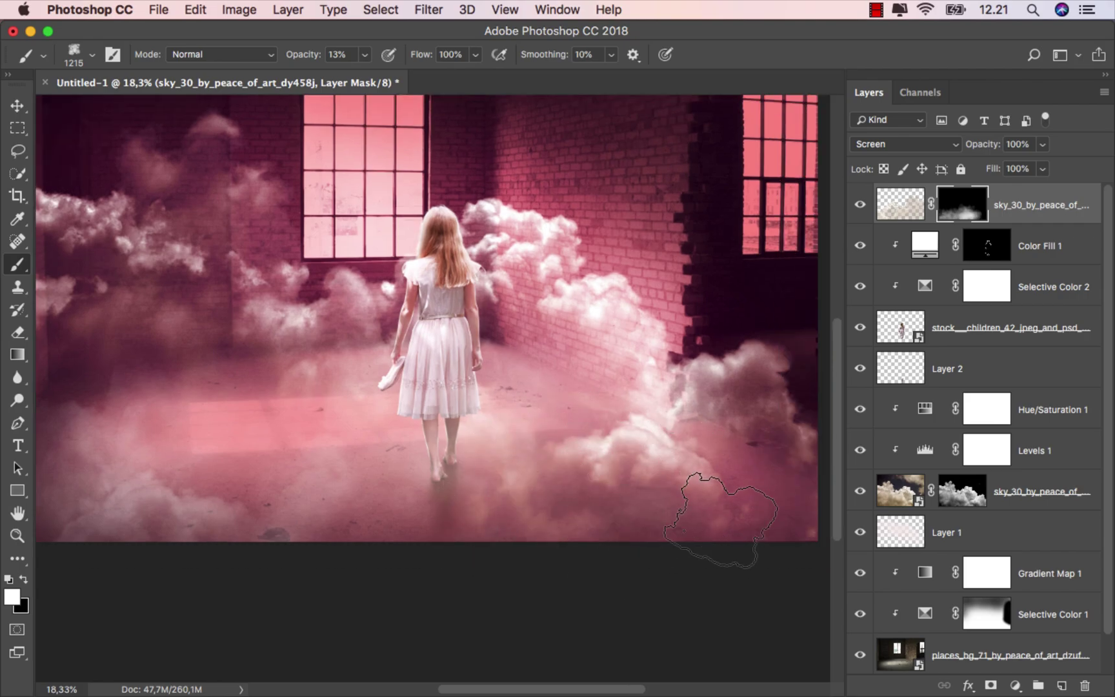
left_click(965, 206, "shift")
left_click(965, 207, "shift")
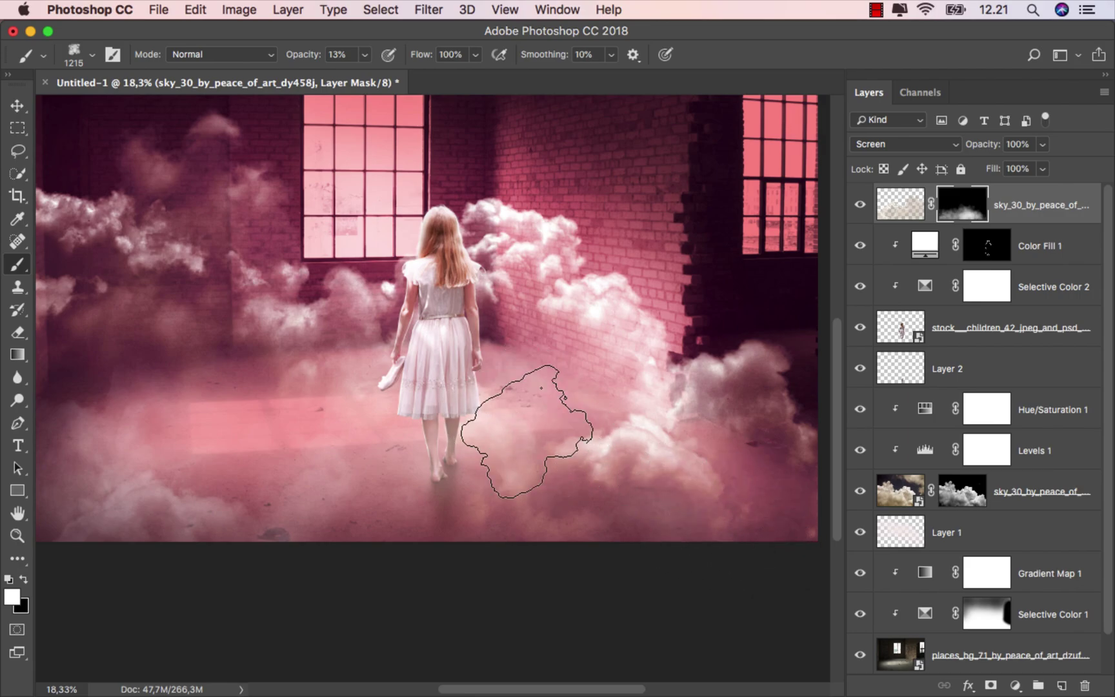
- Reveal denser clouds in the image's lower-left corner, painting the mask with brush sizes of 927 px and 1248 px
left_click(214, 539)
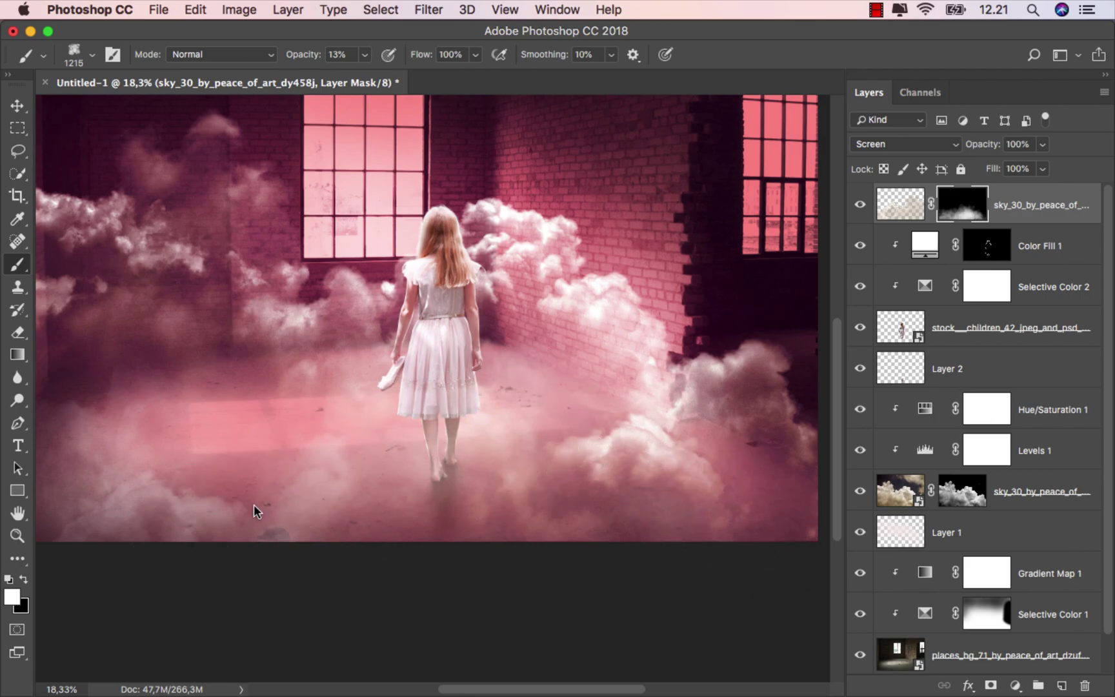
left_click_drag(257, 511, 222, 510, "ctrl+alt")
left_click_drag(316, 439, 366, 430)
left_click(155, 480)
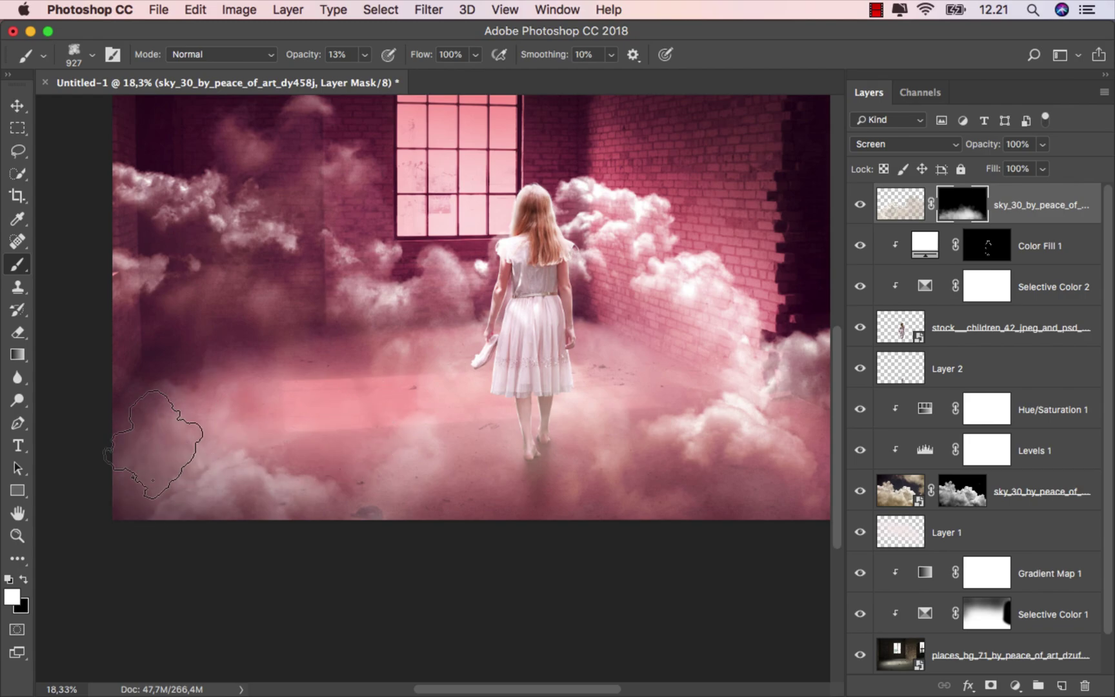
left_click(143, 394)
left_click_drag(160, 441, 197, 441, "ctrl+alt")
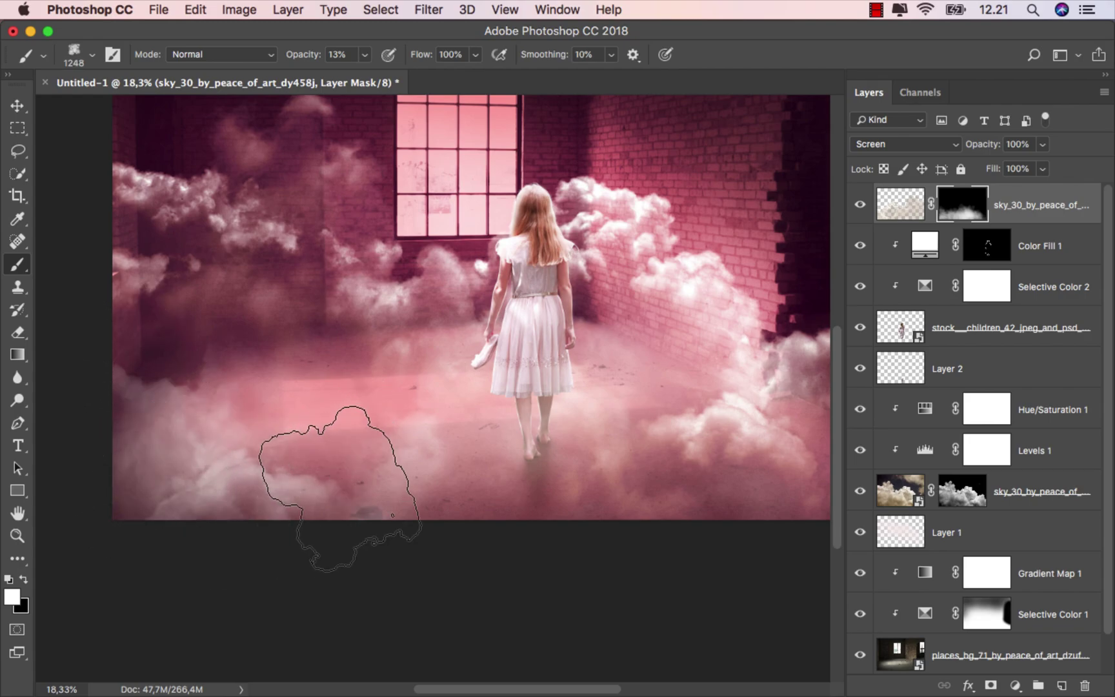
- Reveal more cloud along the floor in front of the girl, comparing the image with the cloud layer's mask disabled and the layer hidden
left_click(966, 213, "shift")
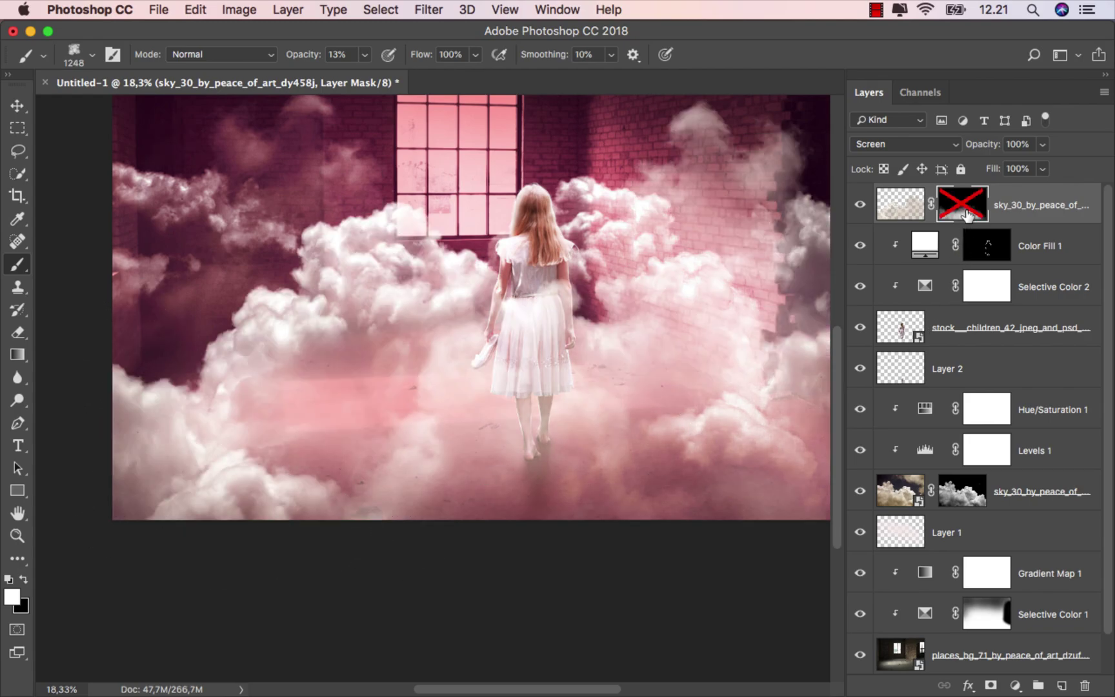
left_click(966, 213, "shift")
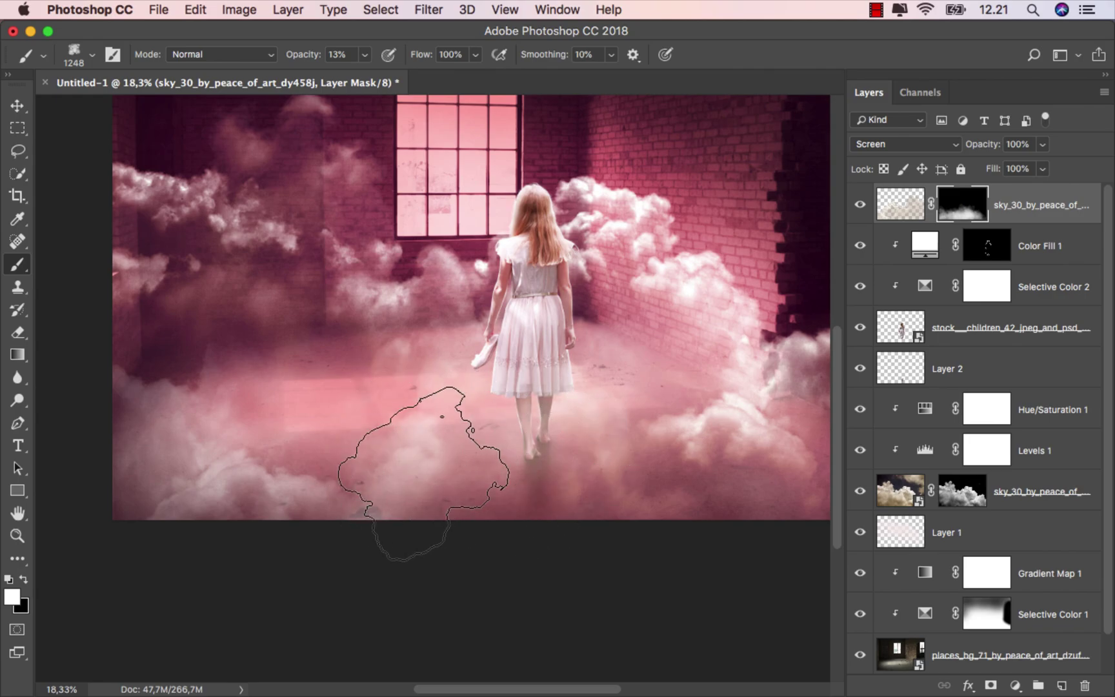
left_click_drag(568, 465, 459, 507)
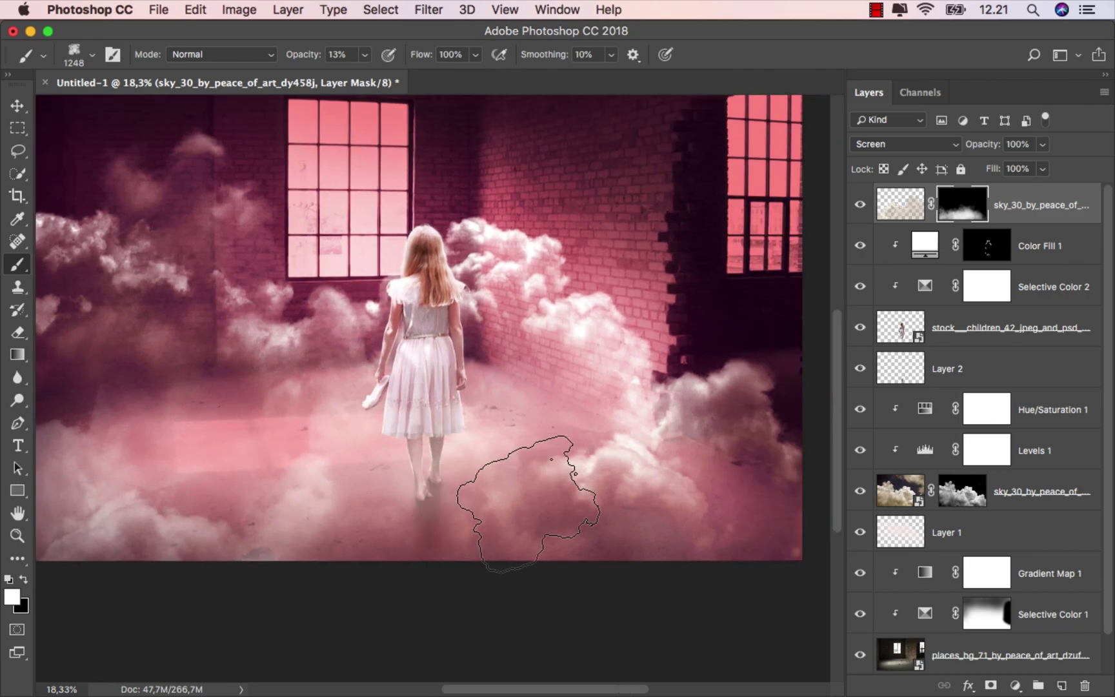
scroll(528, 503, "down", 3)
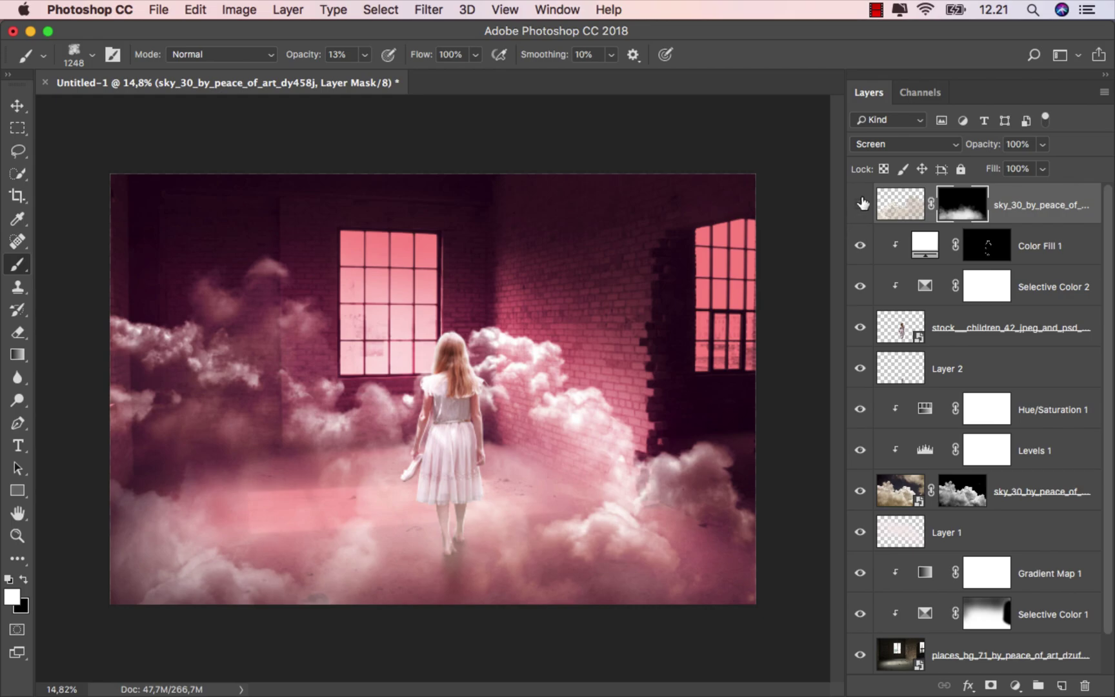
left_click(861, 204)
left_click(861, 204)
- Target the topmost cloud layer's mask with black as the foreground color and reduce the brush to 668 px
key("super+2")
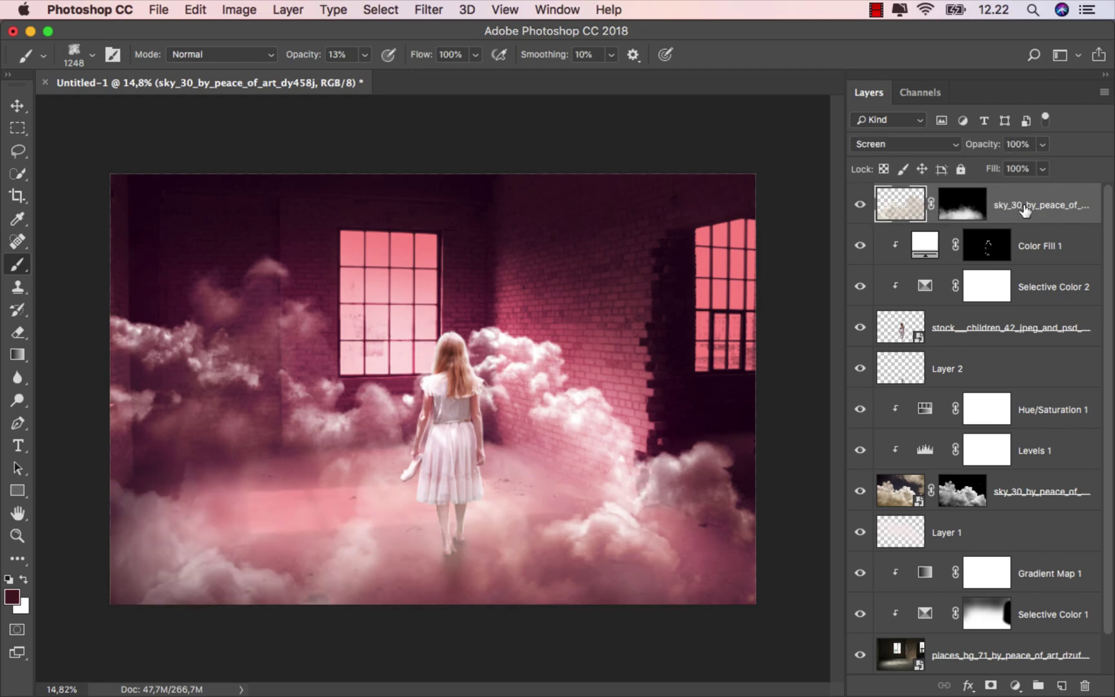
scroll(416, 403, "up", 1)
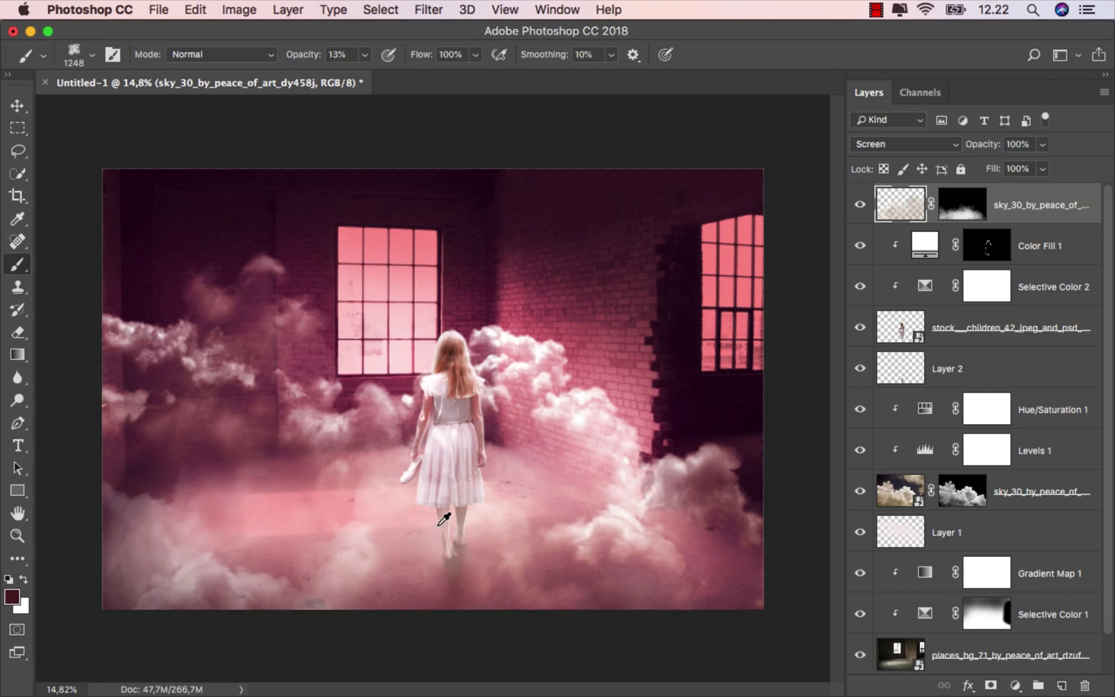
scroll(394, 537, "up", 2)
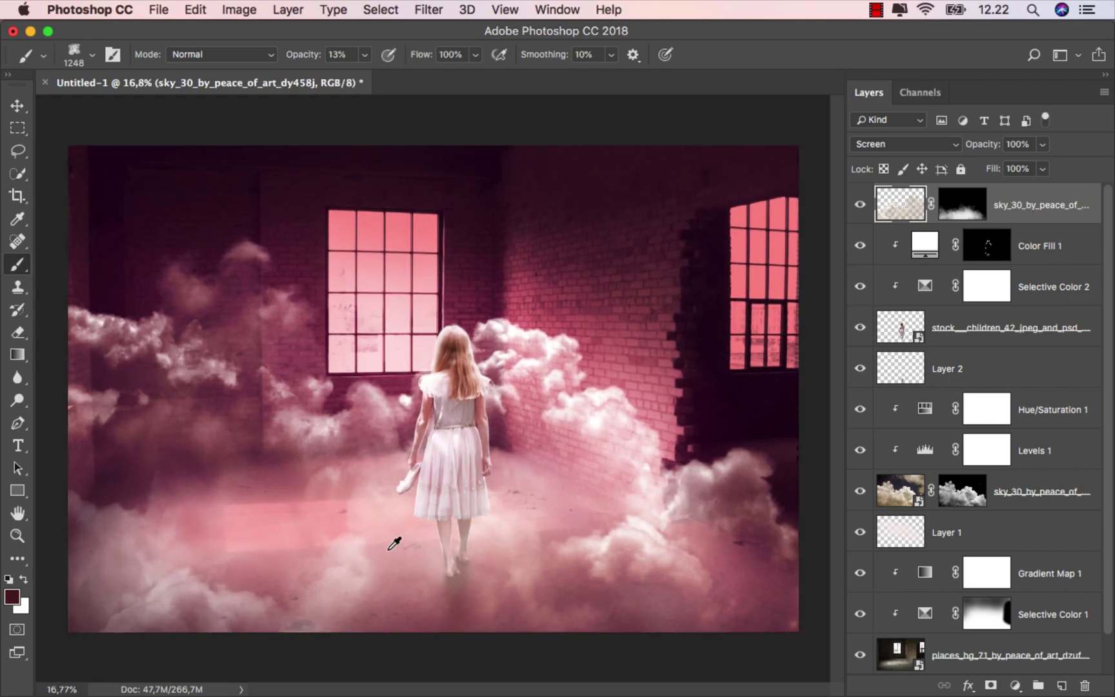
key("super+backslash")
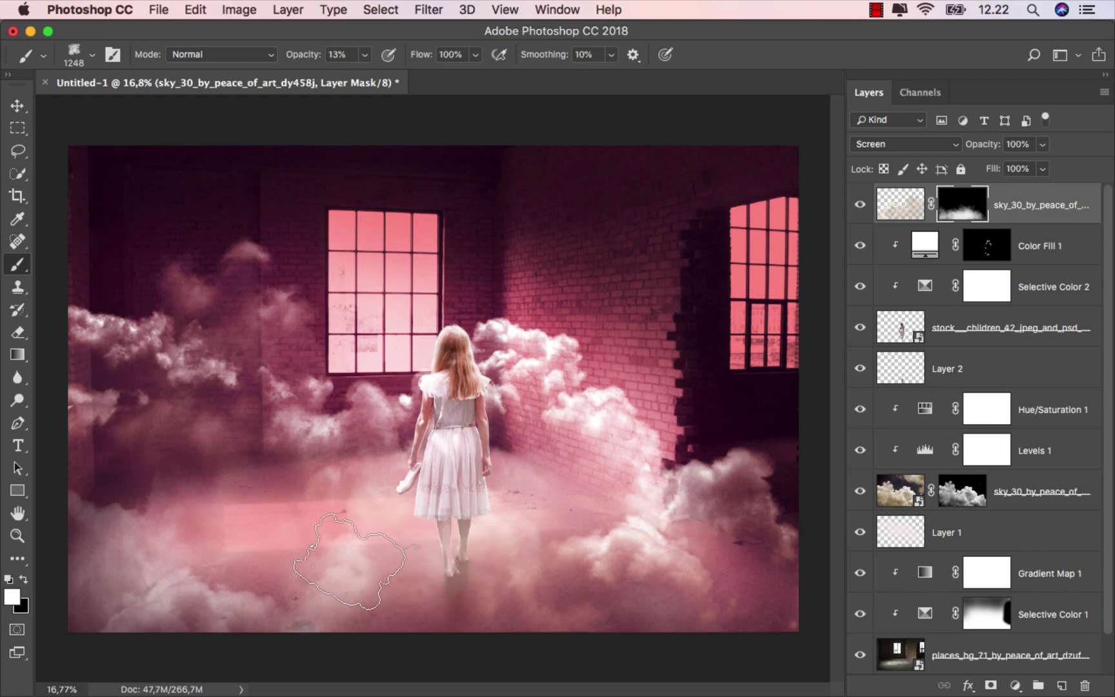
left_click(26, 581)
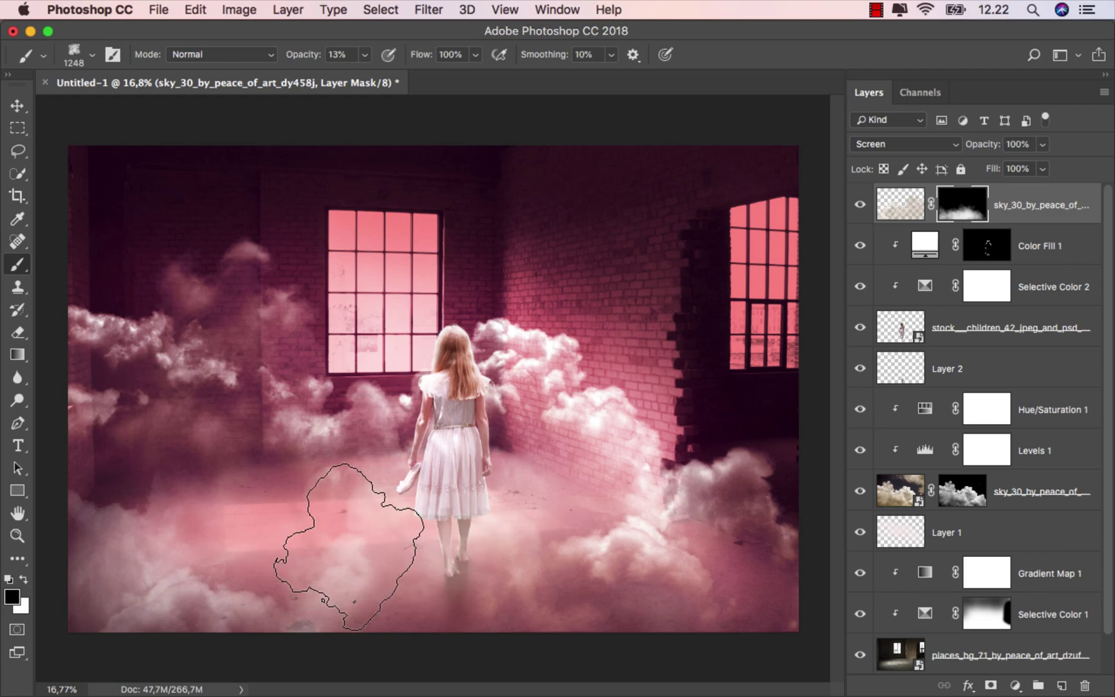
left_click_drag(357, 545, 303, 545)
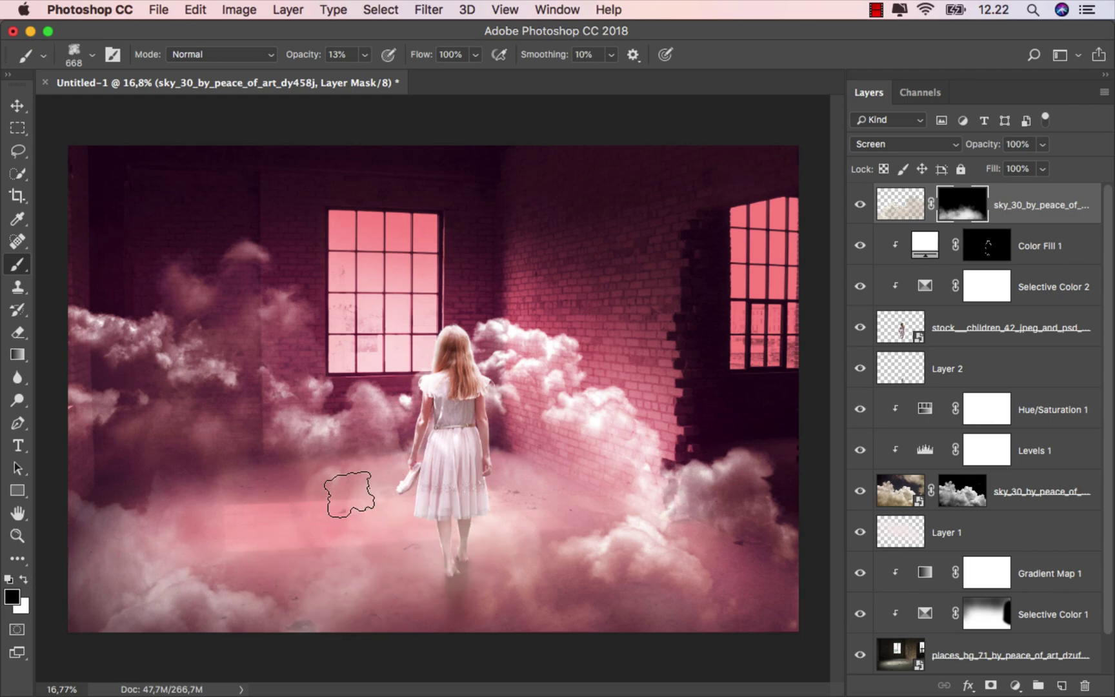
scroll(364, 486, "up", 2)
- Add a Hue/Saturation adjustment clipped to the topmost cloud layer, with Colorize enabled and saturation set to 31
key("super+2")
key("v")
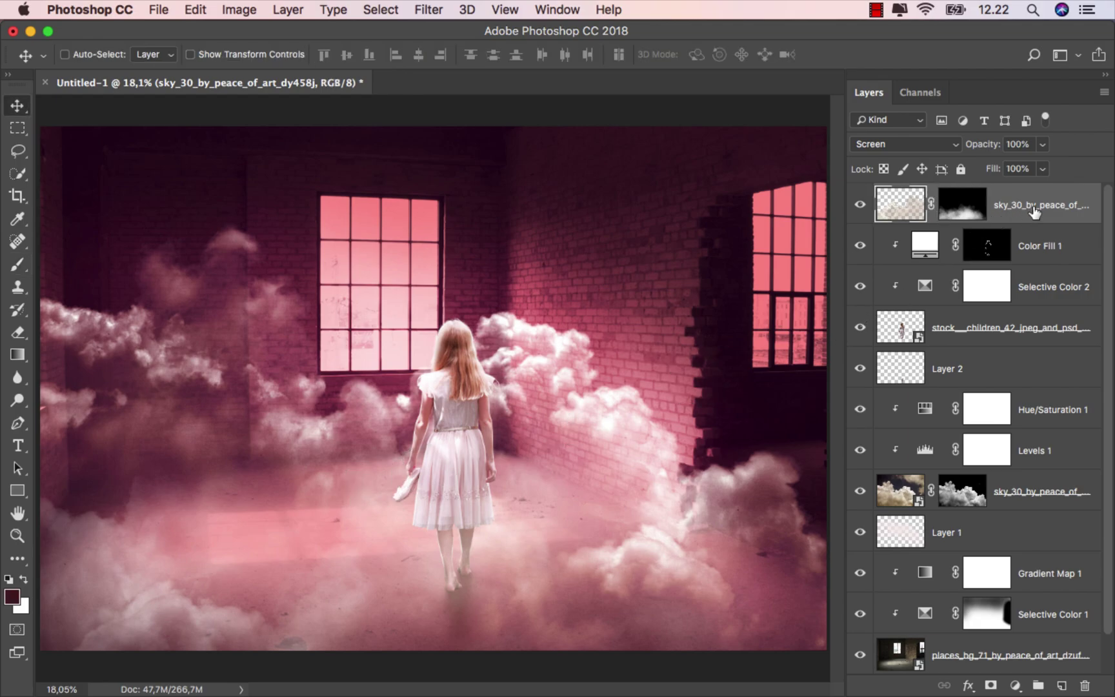
left_click(1016, 685)
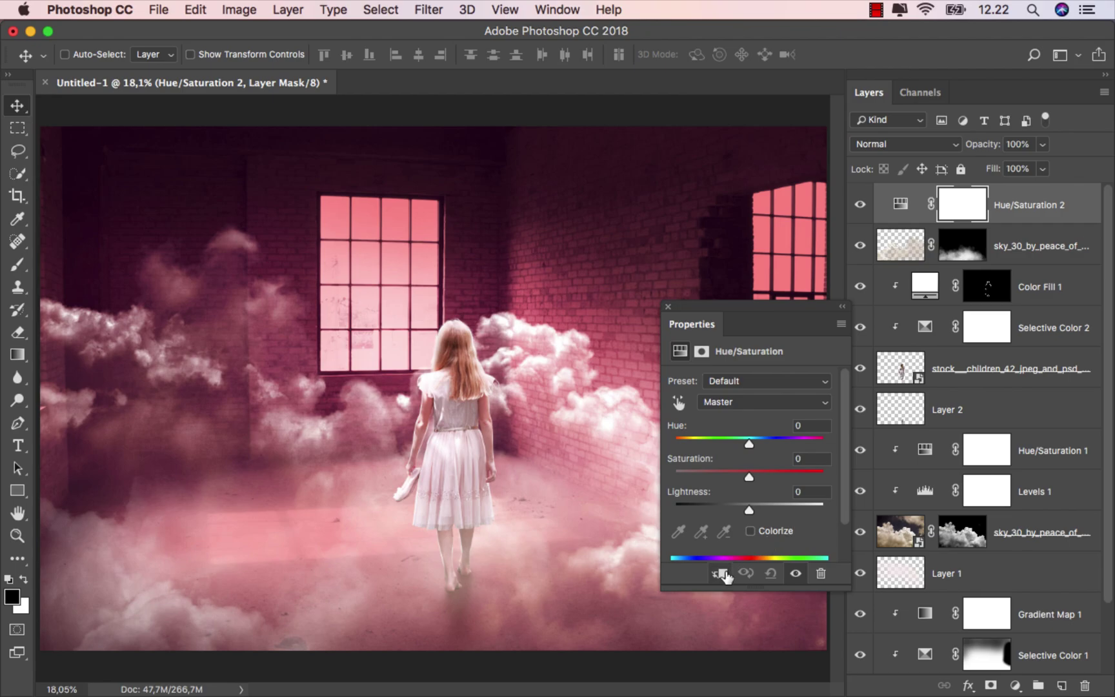
left_click(720, 573)
left_click(750, 530)
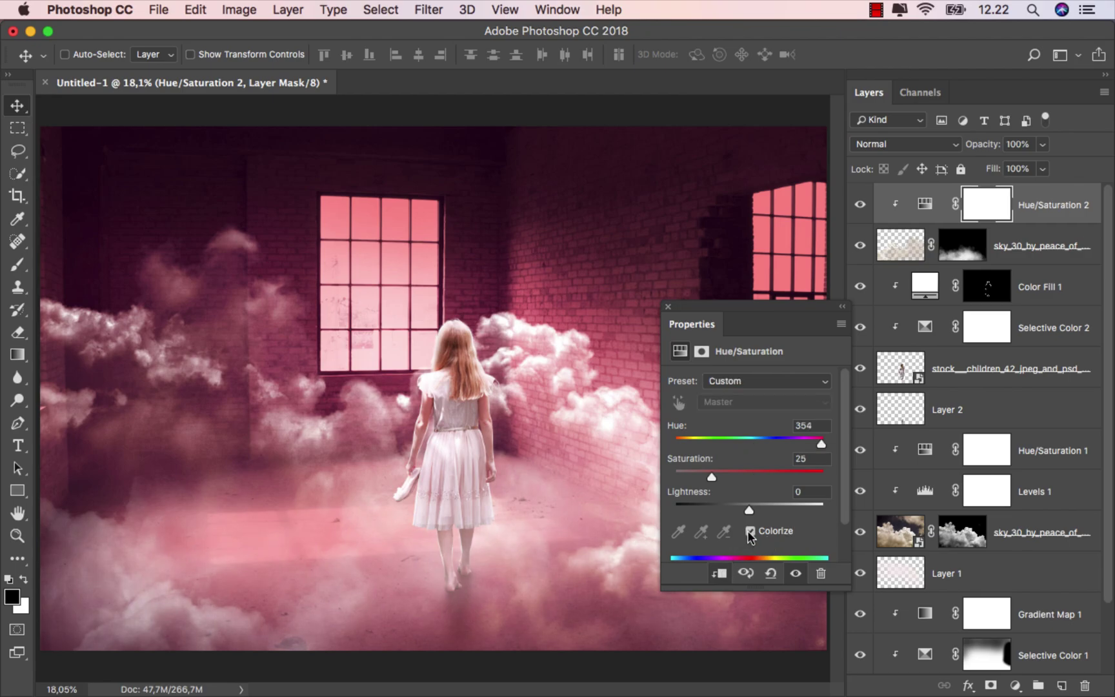
left_click_drag(714, 476, 720, 475)
left_click(816, 426)
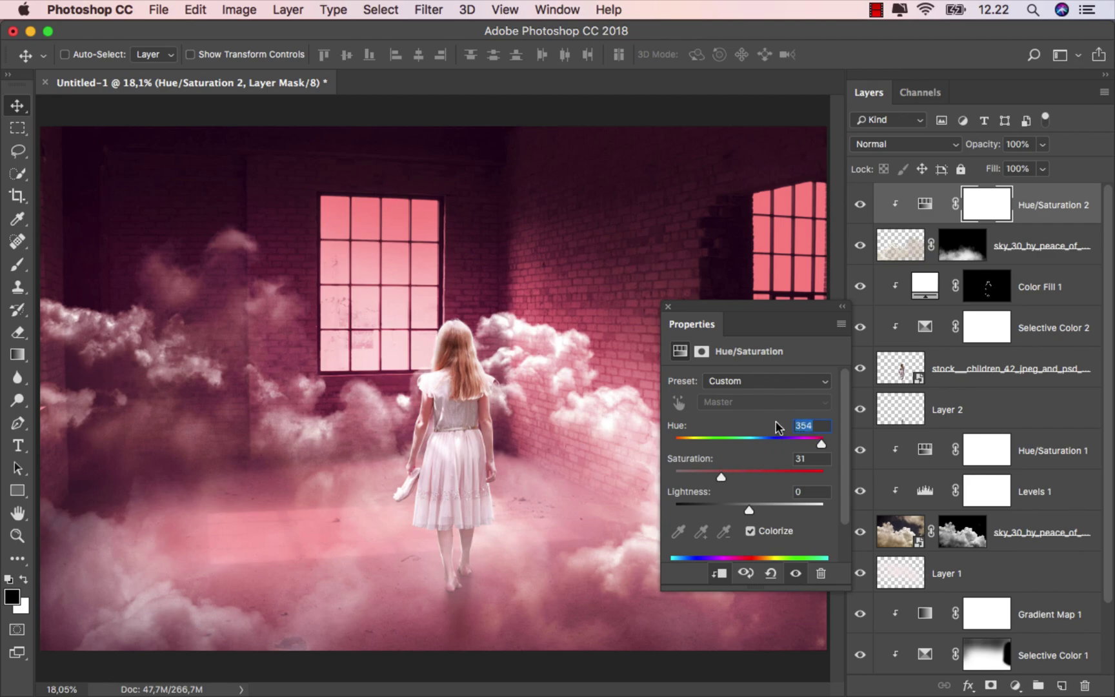
left_click(669, 308)
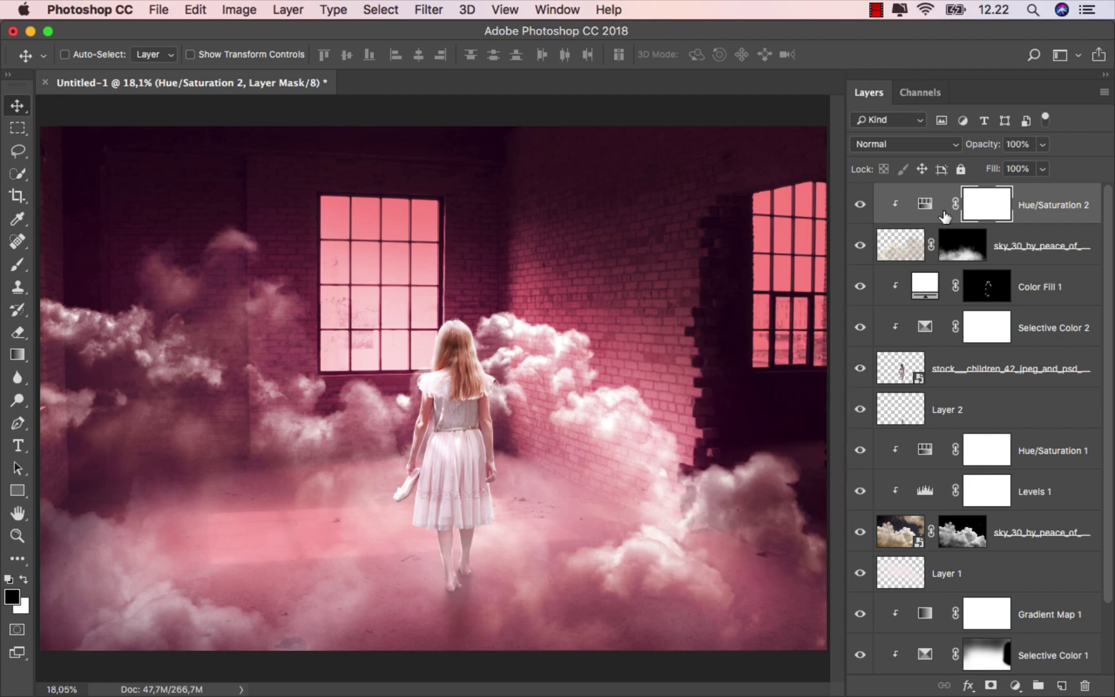
- Lower the fill of the clouds' new Hue/Saturation adjustment to 50% and compare the image with it hidden and shown
left_click(1042, 169)
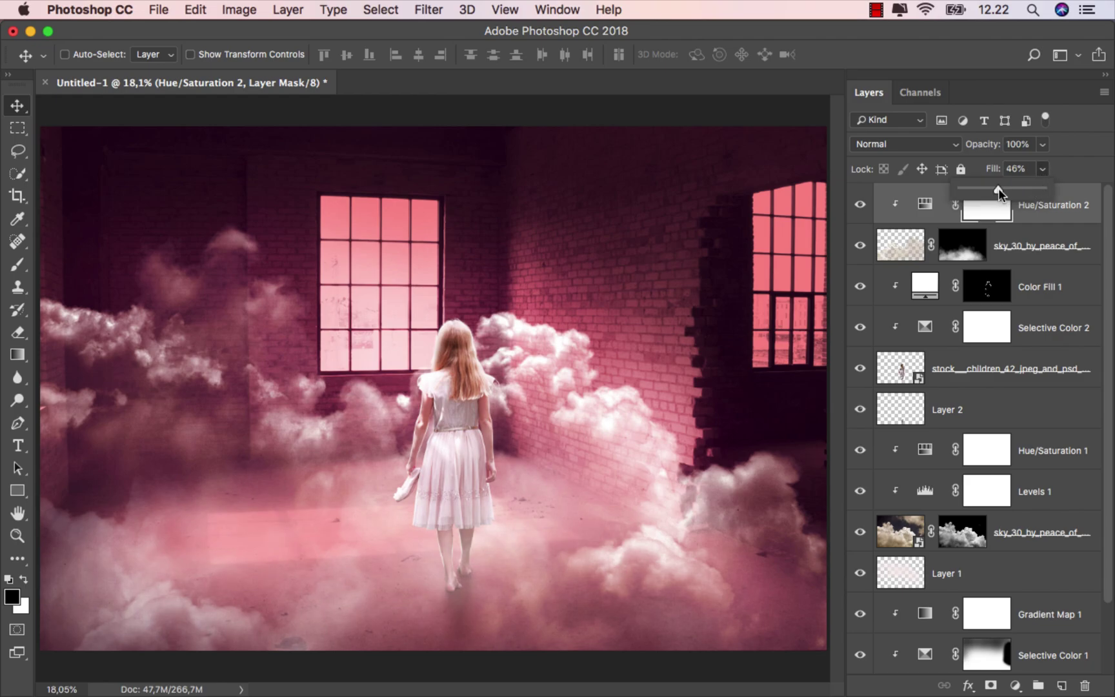
left_click_drag(1000, 189, 1002, 189)
left_click(925, 204)
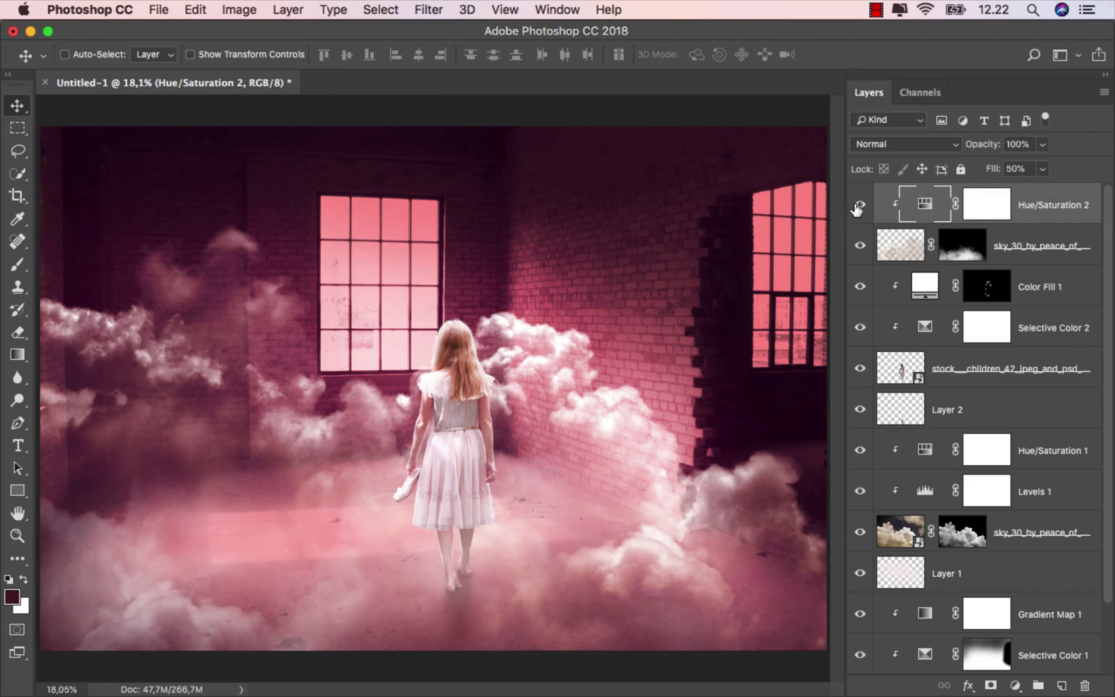
left_click(860, 205)
left_click(861, 205)
- Check Layer 1's window glow by hiding and showing it, and add a new empty layer directly above it
left_click_drag(1110, 303, 1097, 413)
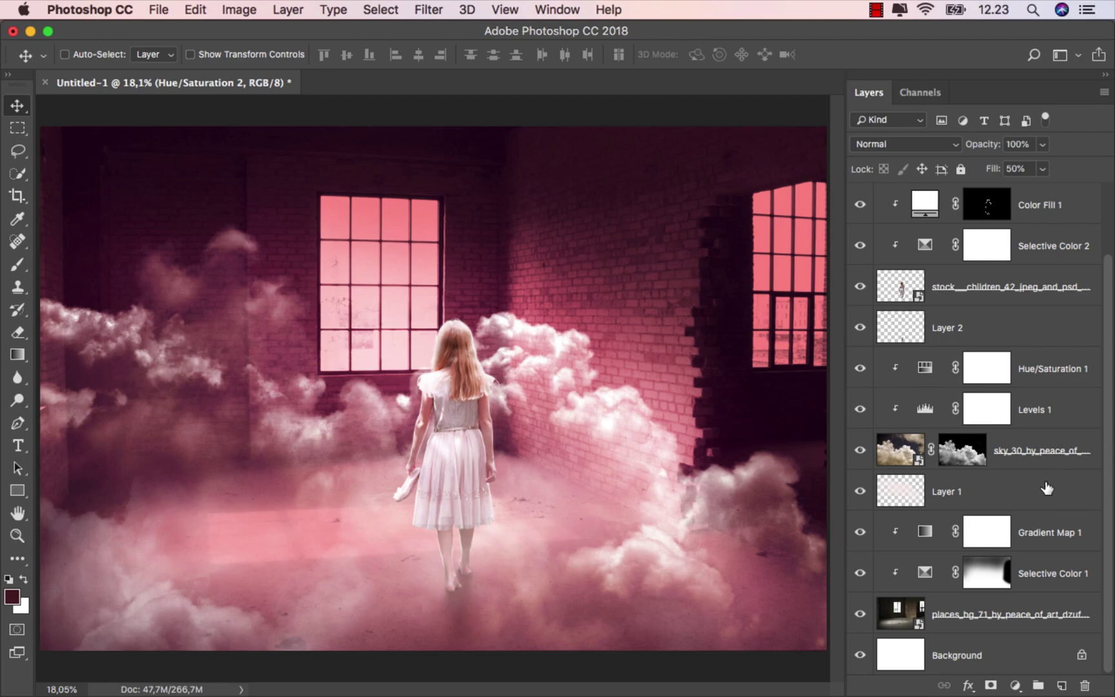
left_click(1003, 494)
left_click(861, 492)
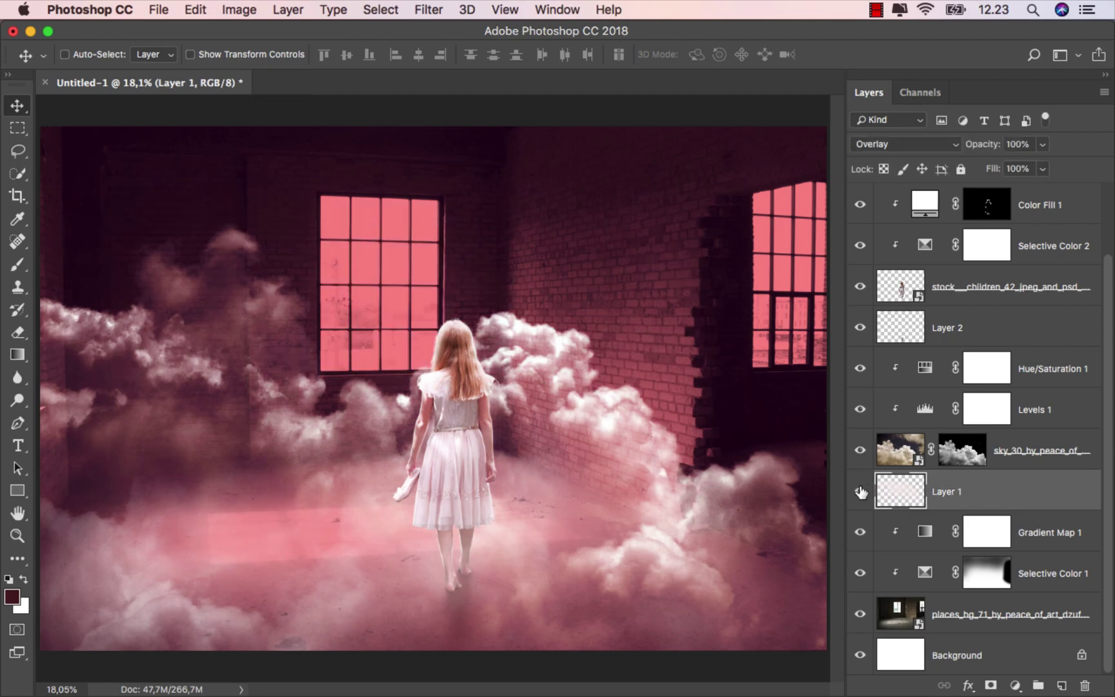
left_click(860, 492)
left_click(1057, 684)
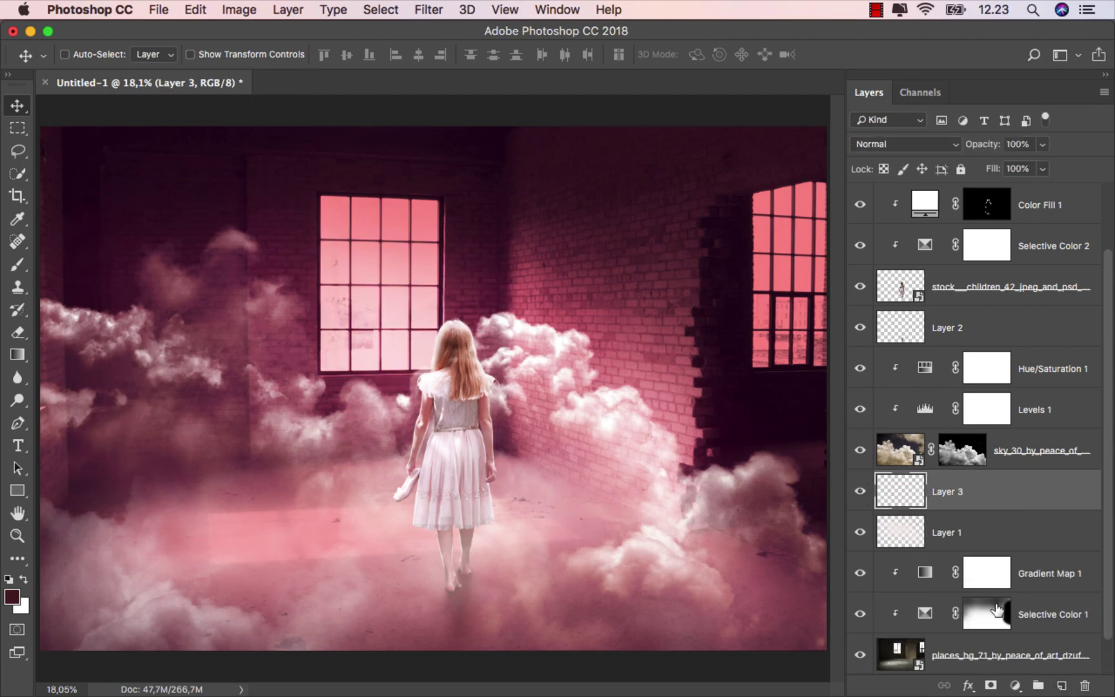
- Set the foreground color to a pale pink sampled from the window and lightened slightly, with the Brush tool active
left_click(18, 268)
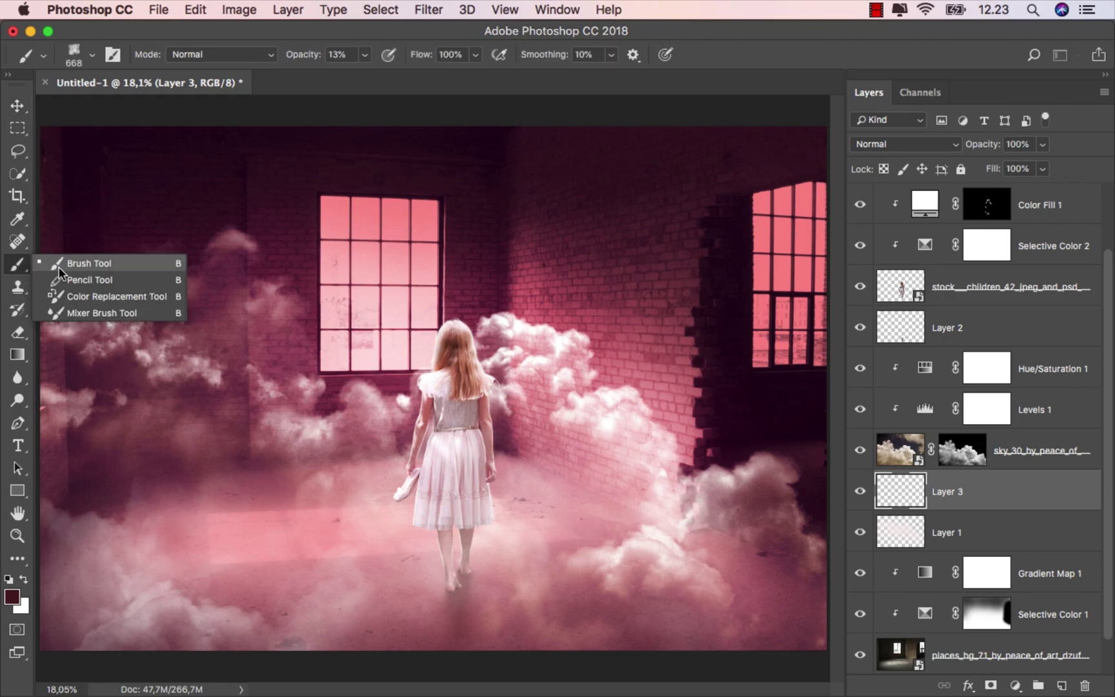
left_click(12, 597)
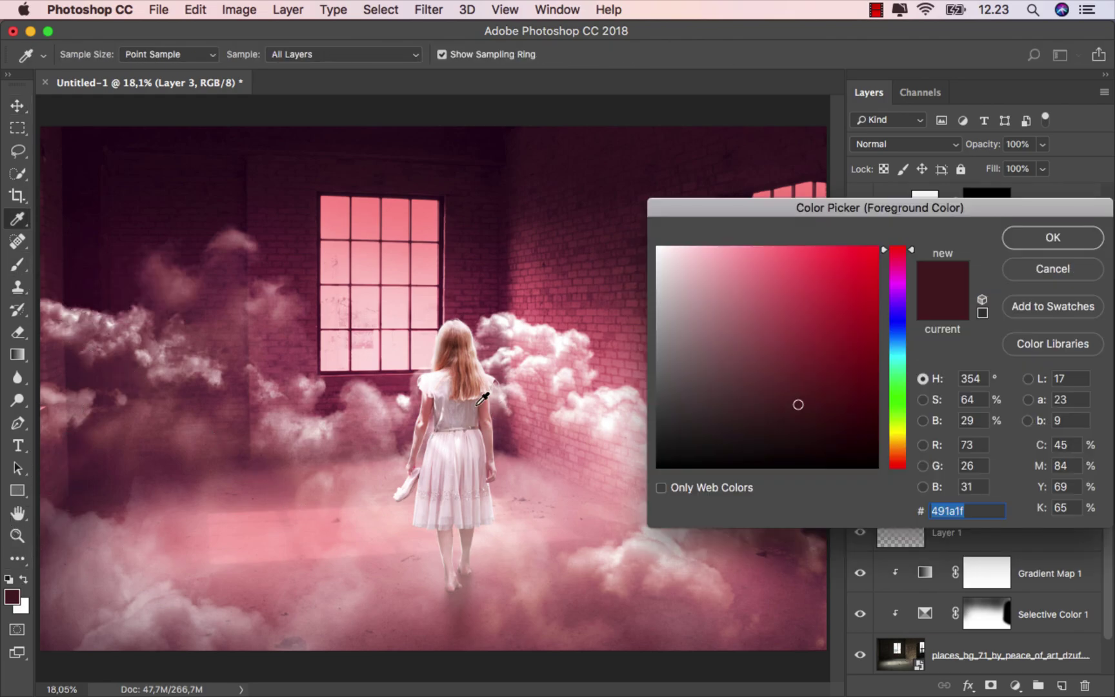
left_click(397, 354)
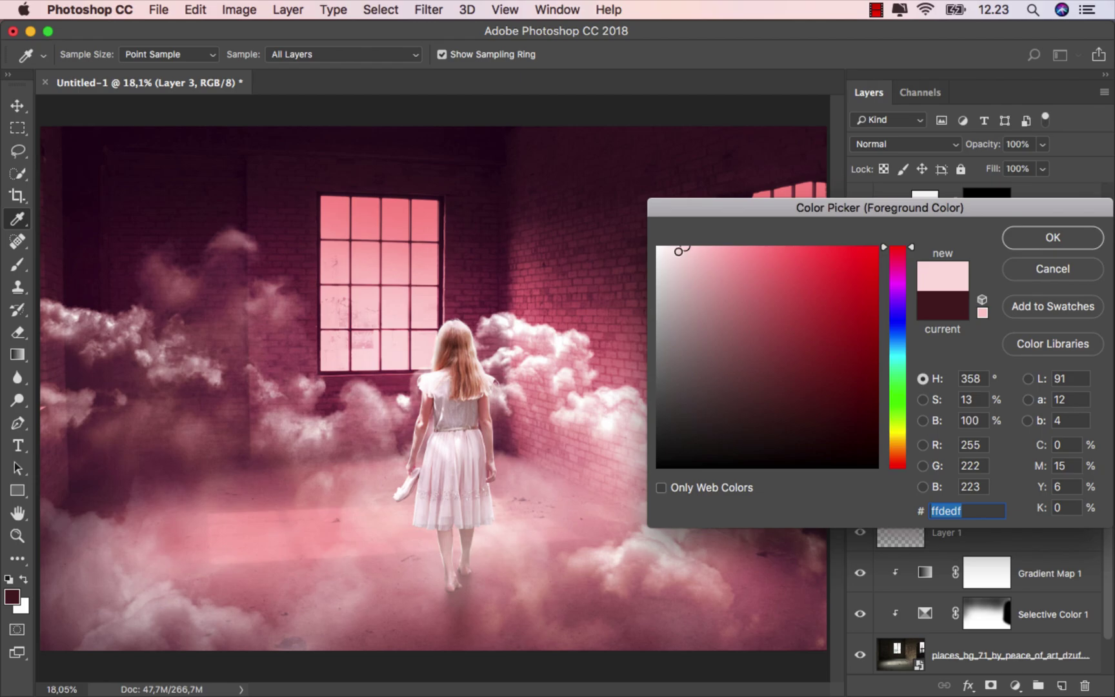
left_click_drag(680, 249, 673, 242)
left_click(1053, 237)
key("b")
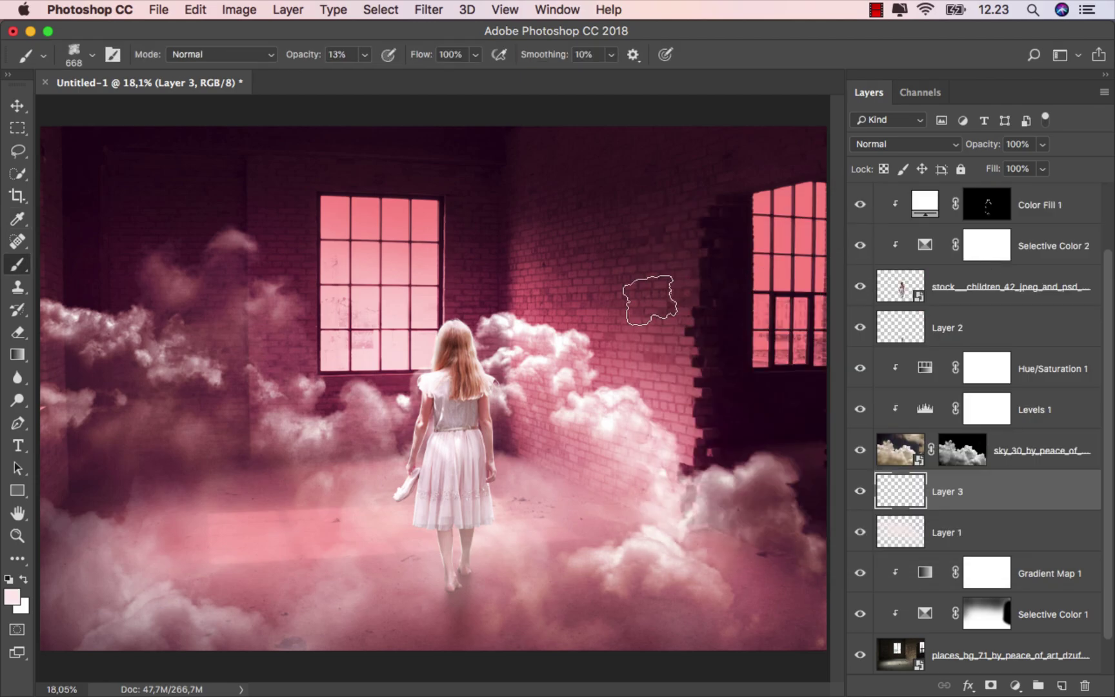
- Paint a single pale-pink glow dab at the girl's feet on Layer 3 with a 668 px soft round brush at 100% opacity
right_click(526, 317)
left_click(583, 456)
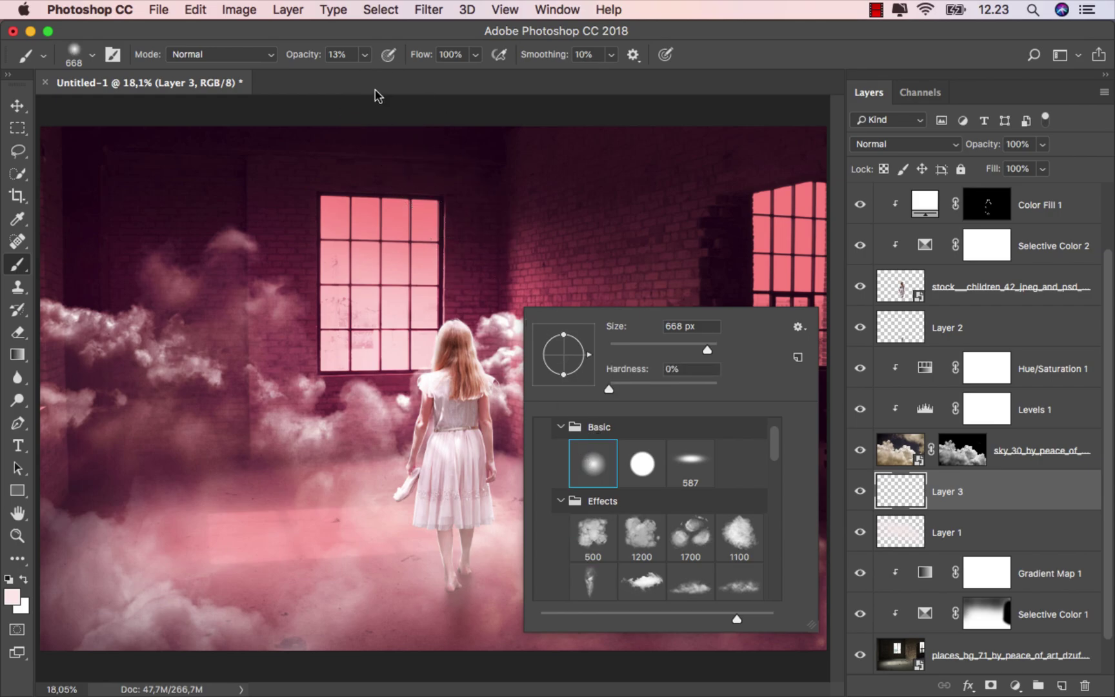
mouse_move(364, 54)
left_mouse_down()
mouse_move(388, 80)
mouse_move(716, 54)
left_mouse_up()
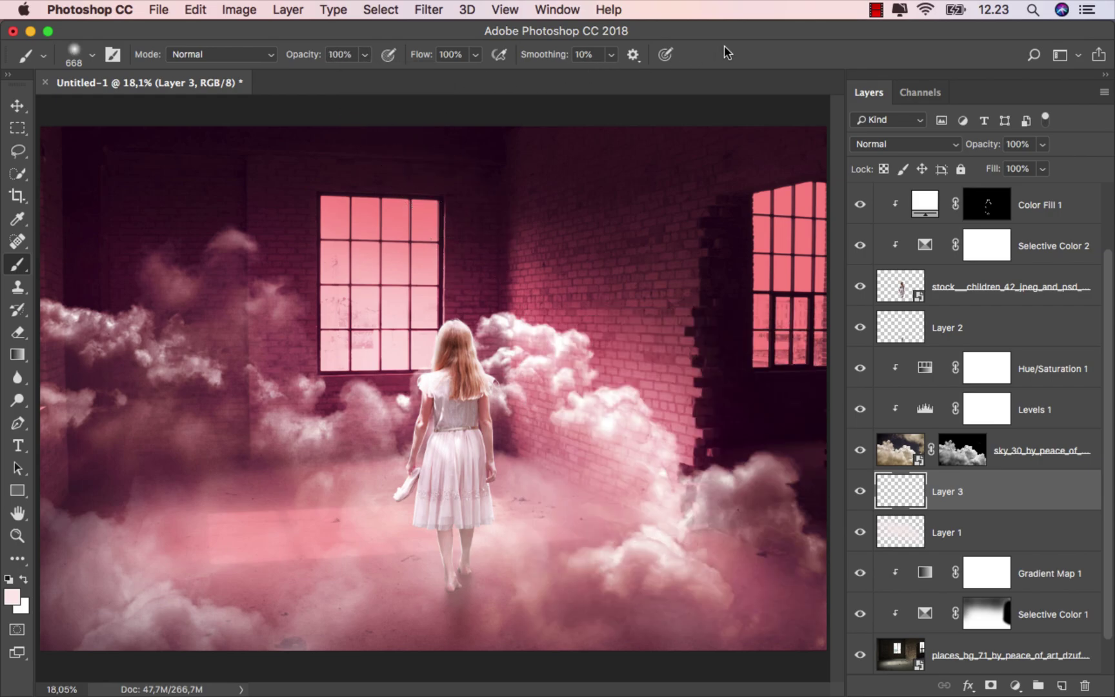
left_click(455, 568)
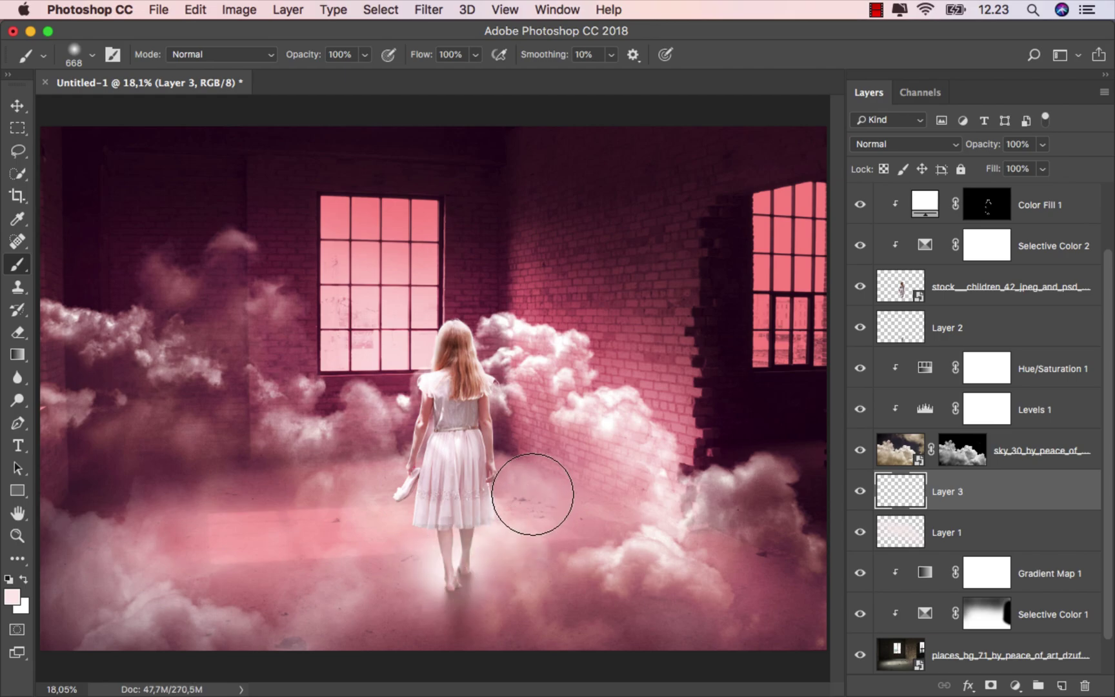
- Free-transform the glow on Layer 3 to about 569% width and 191% height, stretching it across the whole floor
key("super+t")
key("super+0")
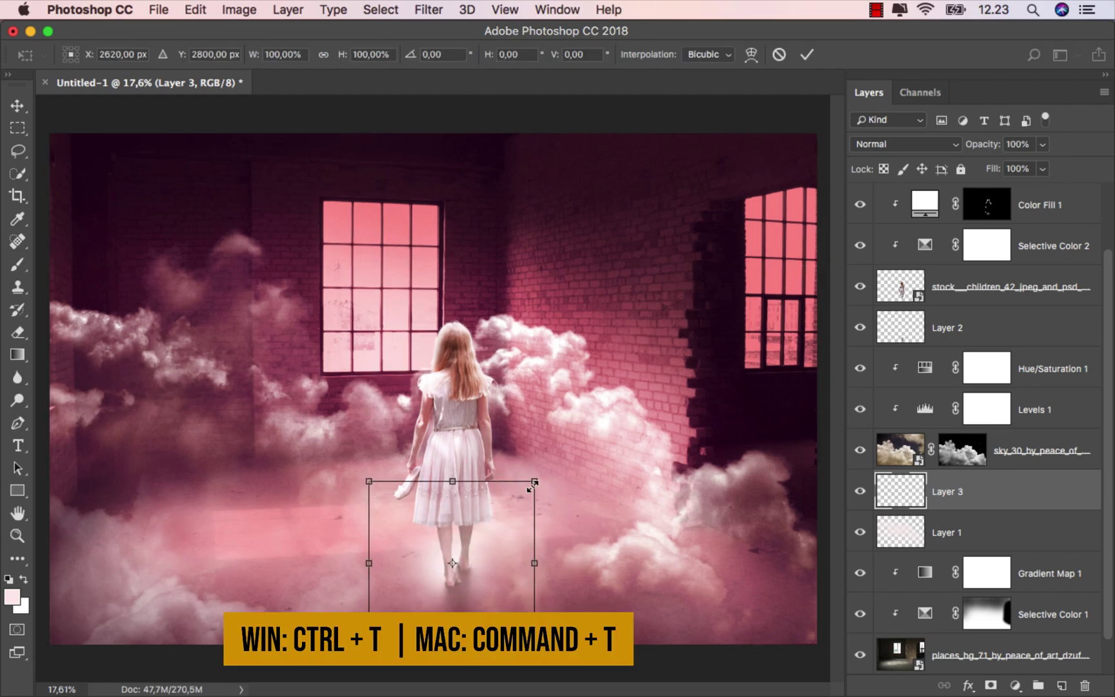
left_click_drag(531, 488, 595, 421)
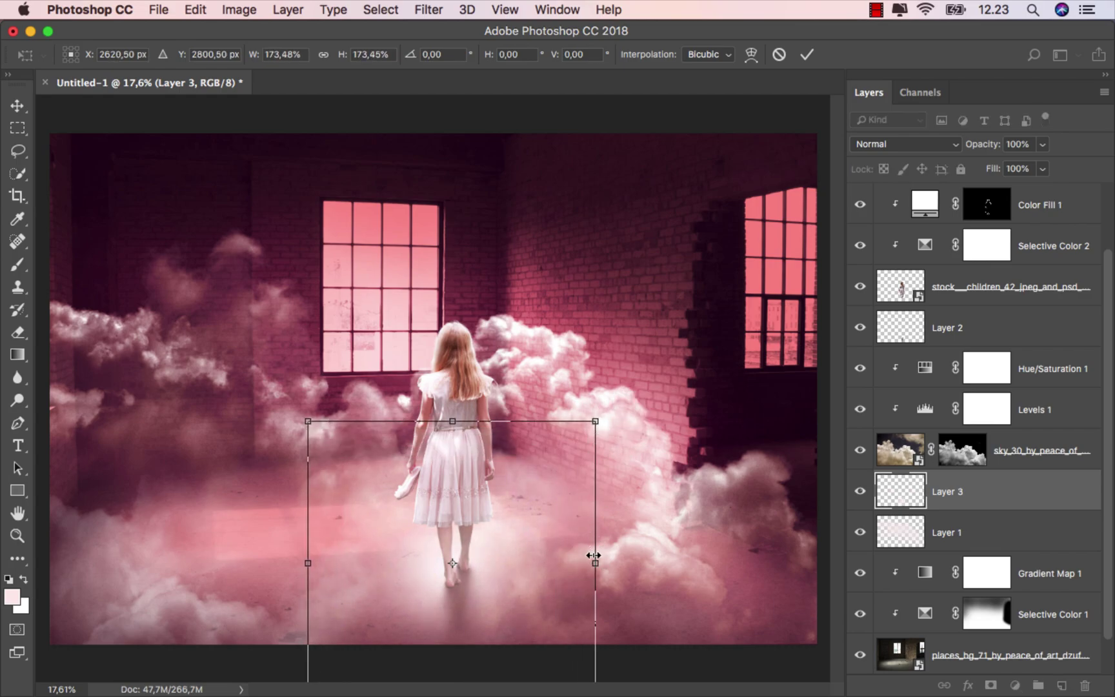
left_click_drag(593, 555, 854, 549)
key("super+0")
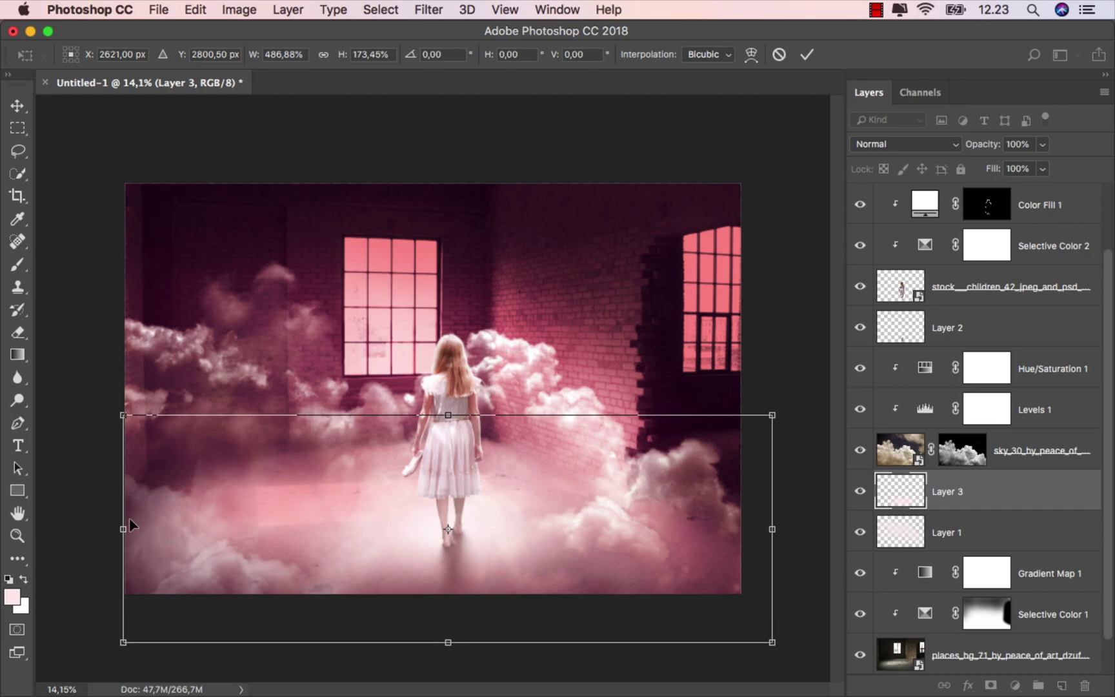
mouse_move(129, 524)
left_mouse_down()
mouse_move(71, 490)
mouse_move(90, 509)
mouse_move(125, 515)
left_mouse_up()
mouse_move(454, 413)
left_mouse_down()
mouse_move(454, 386)
mouse_move(461, 401)
left_mouse_up()
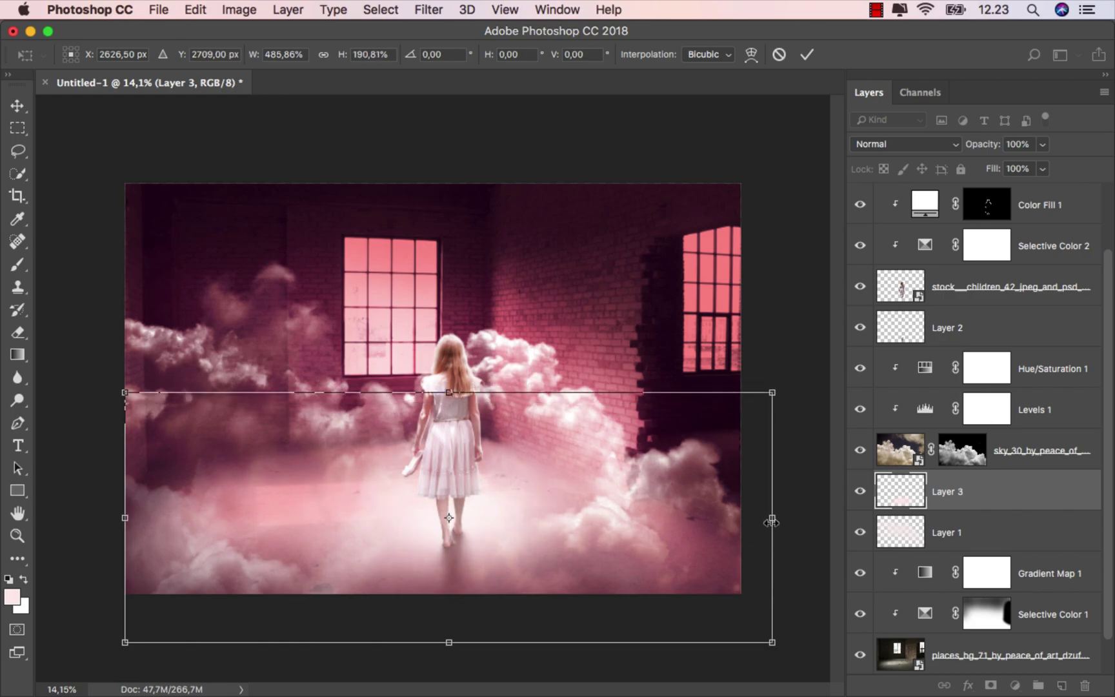
left_click_drag(772, 518, 834, 520)
left_click_drag(655, 497, 643, 500)
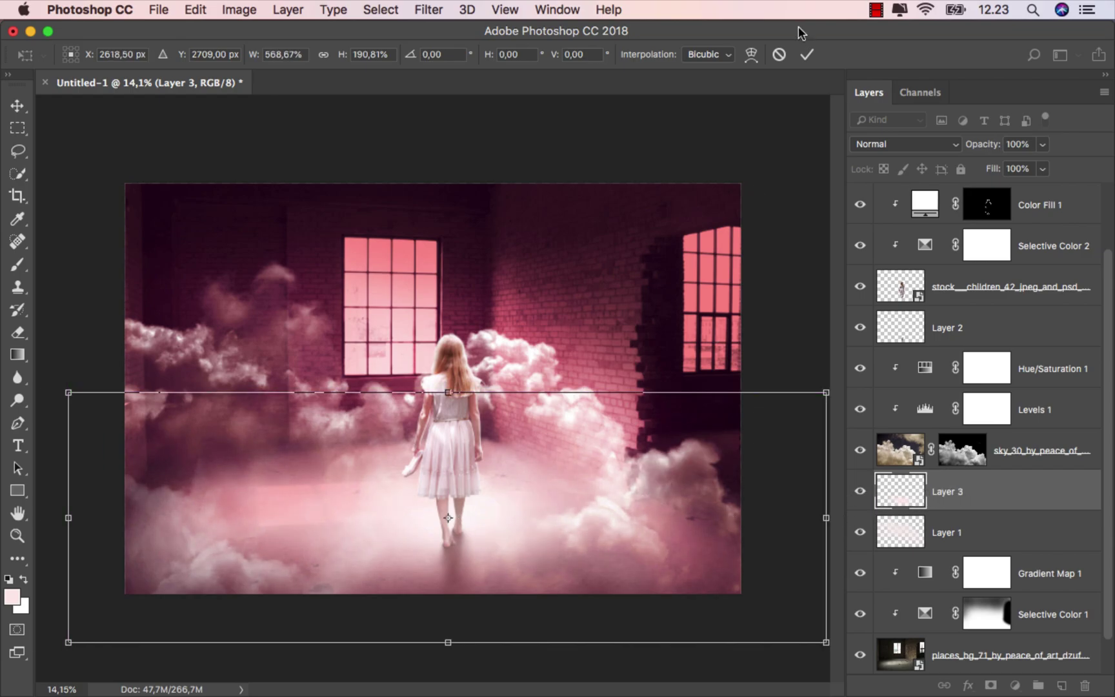
left_click(807, 54)
- Add a layer mask to Layer 3 and dab black on it over the floor's lower-right area with the soft brush
key("b")
scroll(420, 526, "up", 1)
scroll(414, 531, "up", 5)
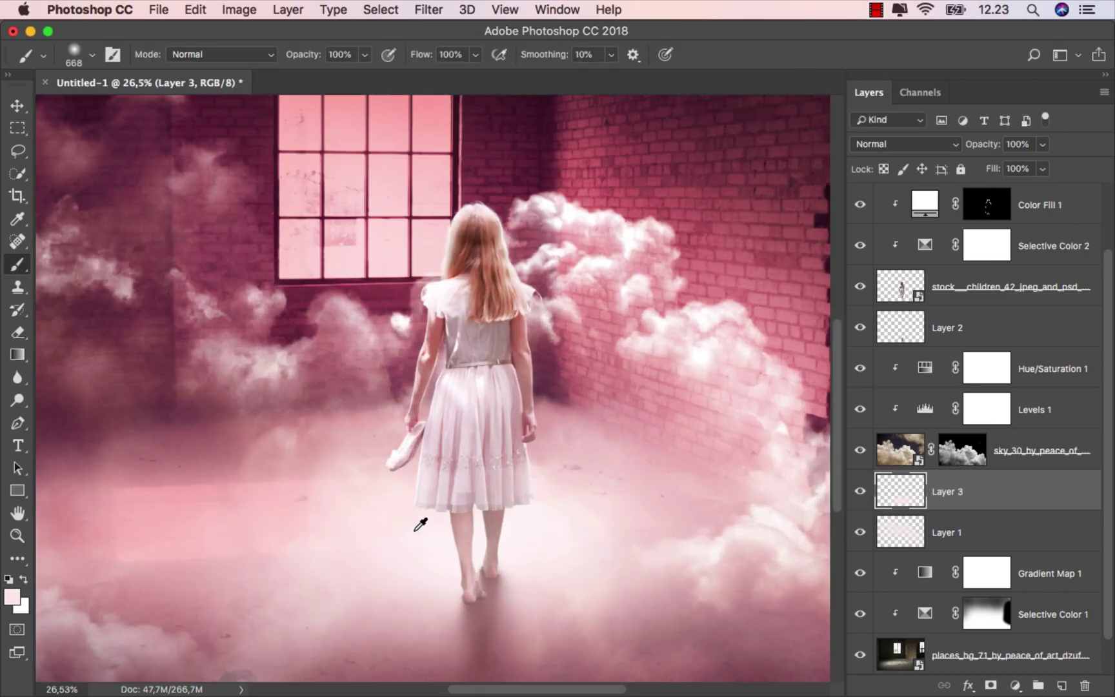
scroll(414, 531, "down", 1)
key("super+0")
scroll(414, 531, "down", 2)
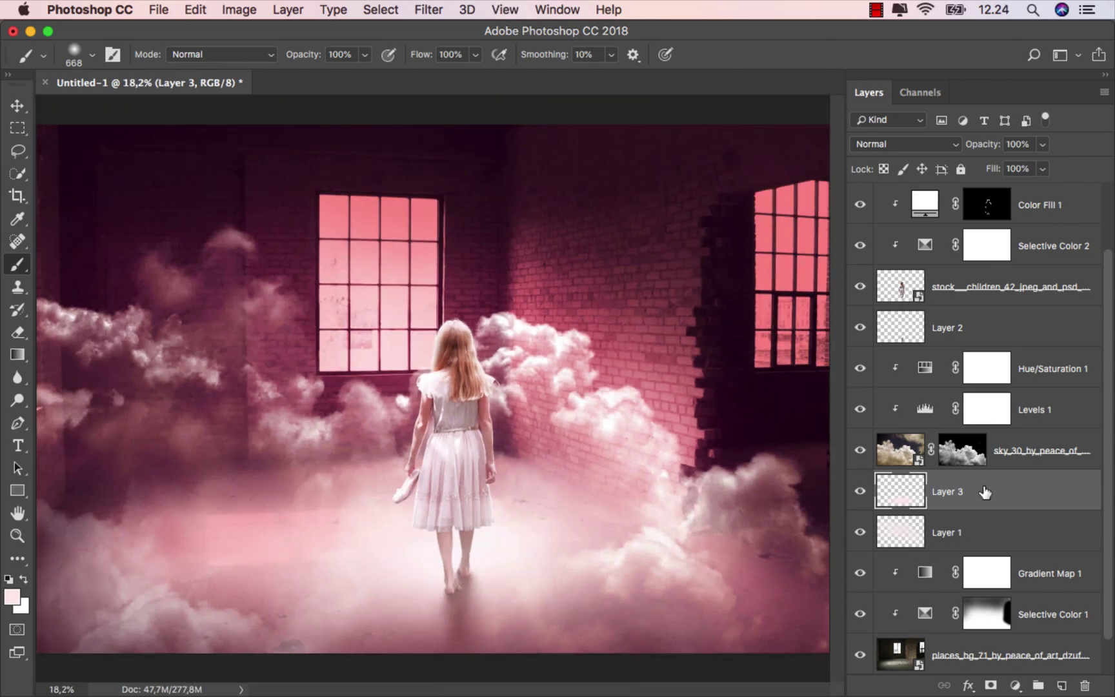
left_click(991, 685)
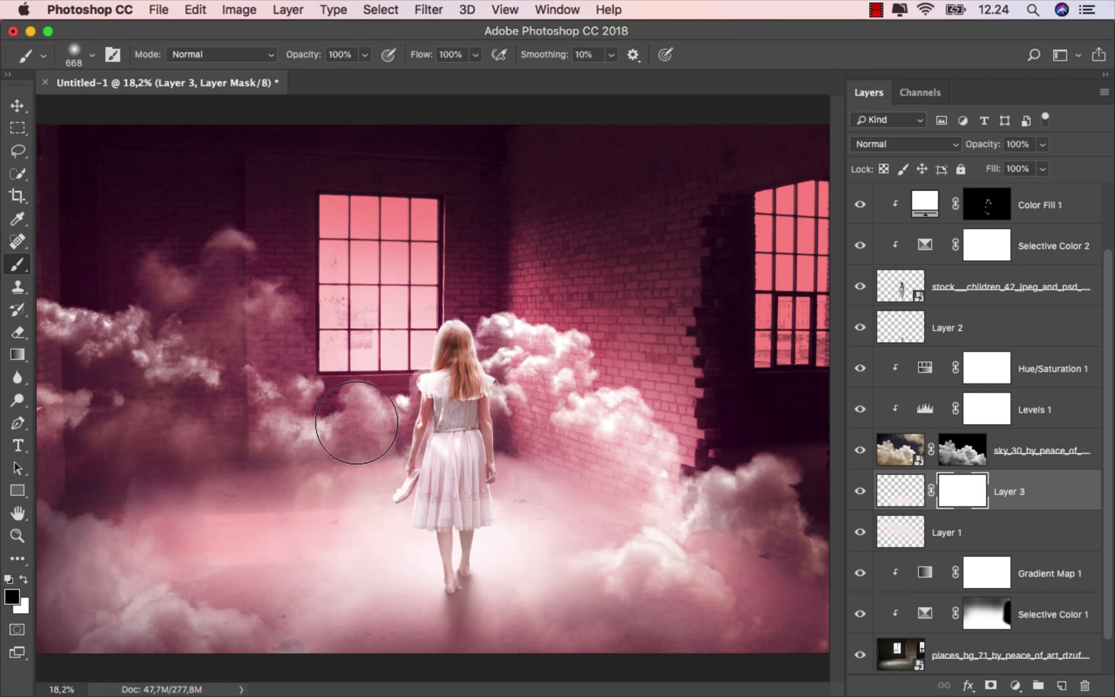
scroll(670, 588, "up", 2)
scroll(672, 587, "down", 2)
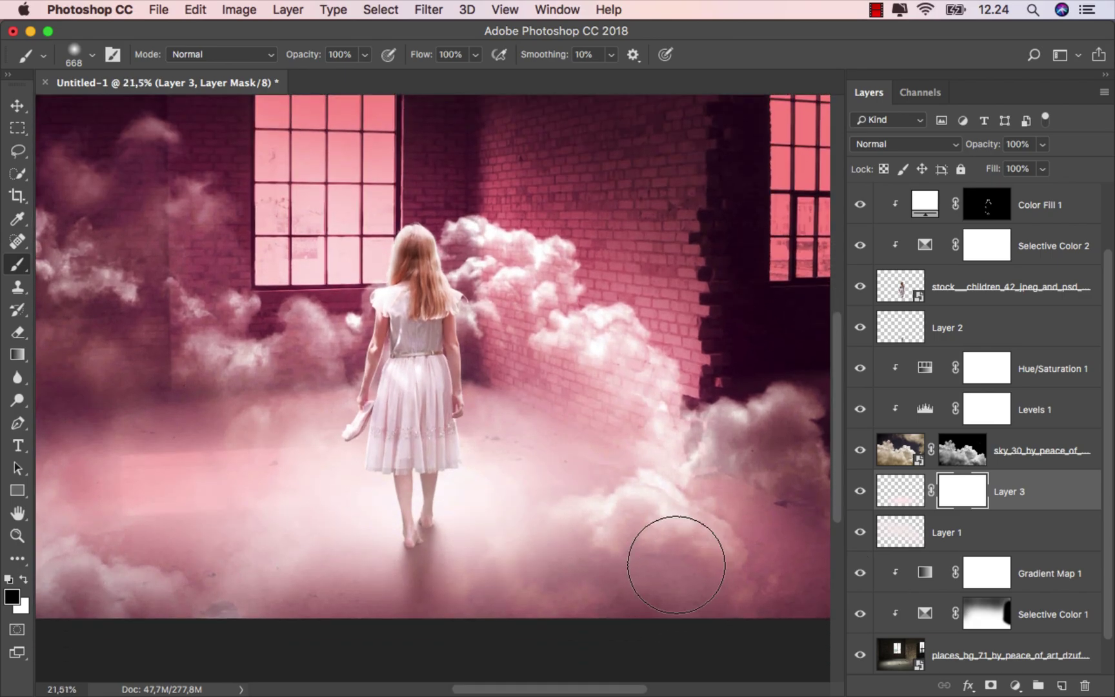
left_click(677, 562)
- With an 852 px brush at 25% opacity, paint black on Layer 3's mask along the bottom edge of the floor to soften the glow
left_click(363, 57)
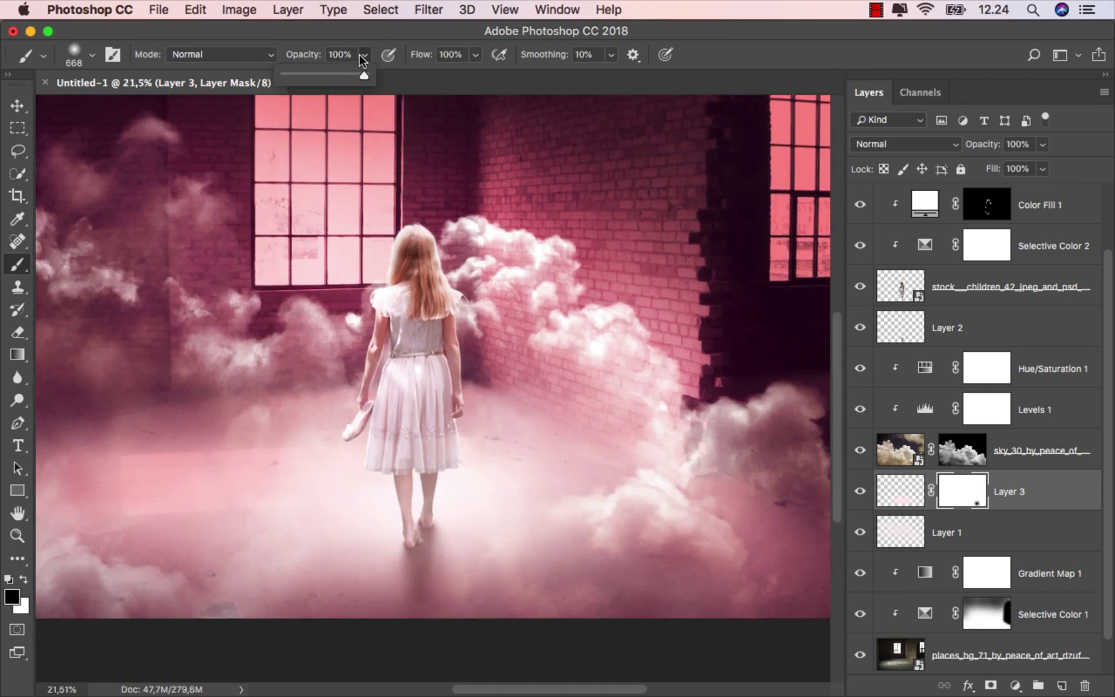
left_click(301, 75)
left_click_drag(646, 480, 658, 480)
mouse_move(700, 578)
left_mouse_down()
mouse_move(638, 599)
mouse_move(586, 582)
mouse_move(493, 629)
mouse_move(417, 629)
mouse_move(473, 621)
mouse_move(373, 609)
left_mouse_up()
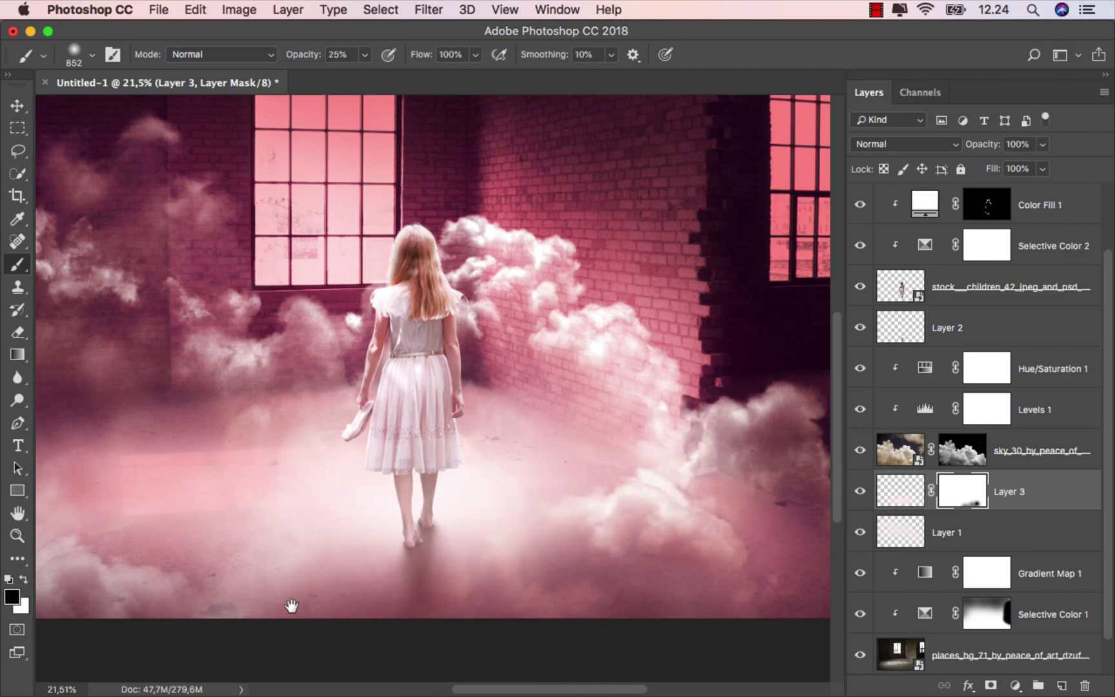
mouse_move(286, 609)
left_mouse_down()
mouse_move(394, 583)
mouse_move(303, 590)
mouse_move(169, 536)
mouse_move(236, 528)
left_mouse_up()
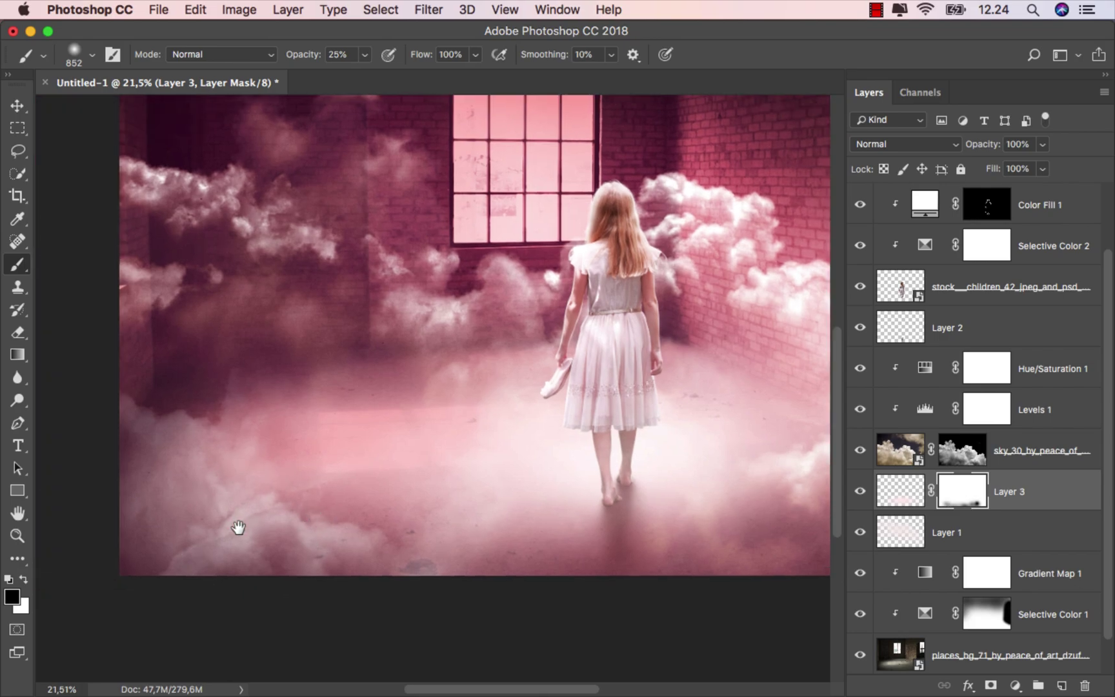
left_click_drag(380, 539, 501, 559)
left_click_drag(524, 581, 359, 586)
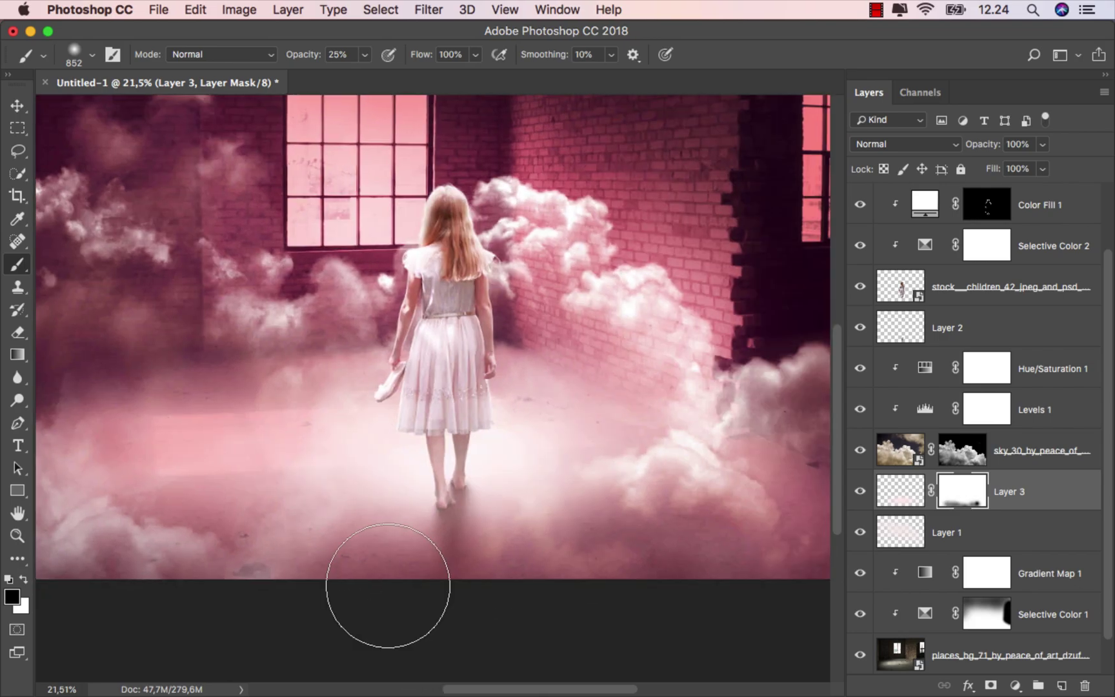
key("super+z")
- Mask more of Layer 3's glow over the right-hand clouds and the left side of the floor, comparing the image with the layer hidden and shown
left_click(861, 490)
left_click(860, 491)
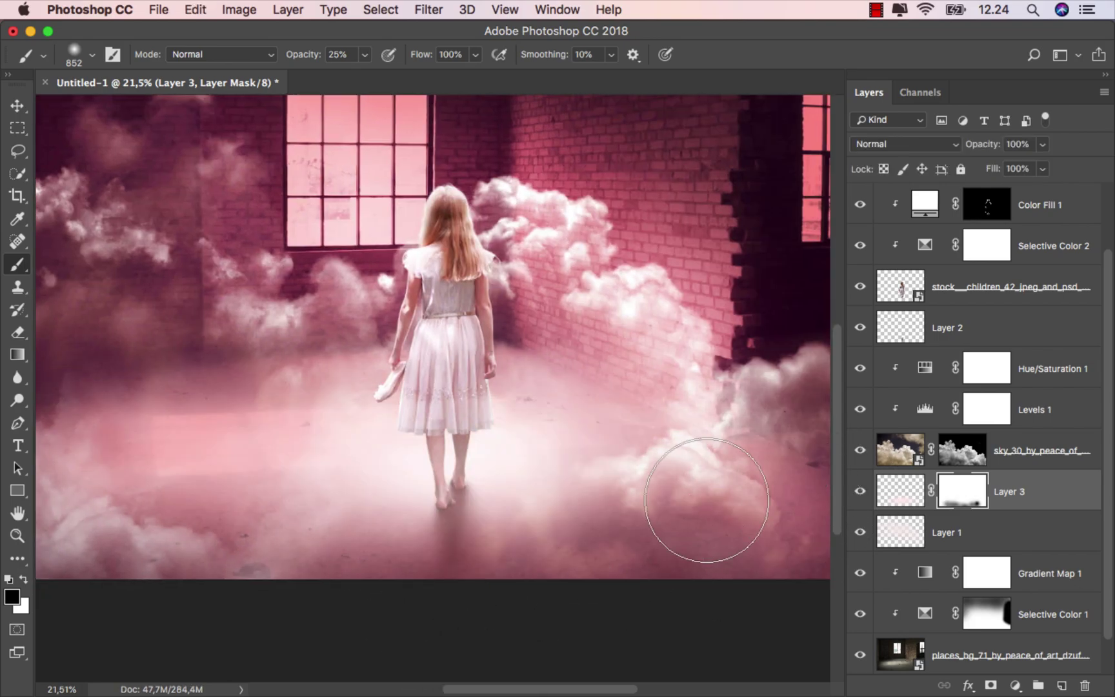
mouse_move(679, 479)
left_mouse_down()
mouse_move(730, 407)
mouse_move(692, 413)
mouse_move(683, 427)
mouse_move(662, 526)
mouse_move(567, 528)
mouse_move(475, 572)
mouse_move(579, 552)
mouse_move(572, 564)
mouse_move(269, 572)
mouse_move(212, 550)
mouse_move(137, 544)
mouse_move(314, 546)
mouse_move(183, 467)
left_mouse_up()
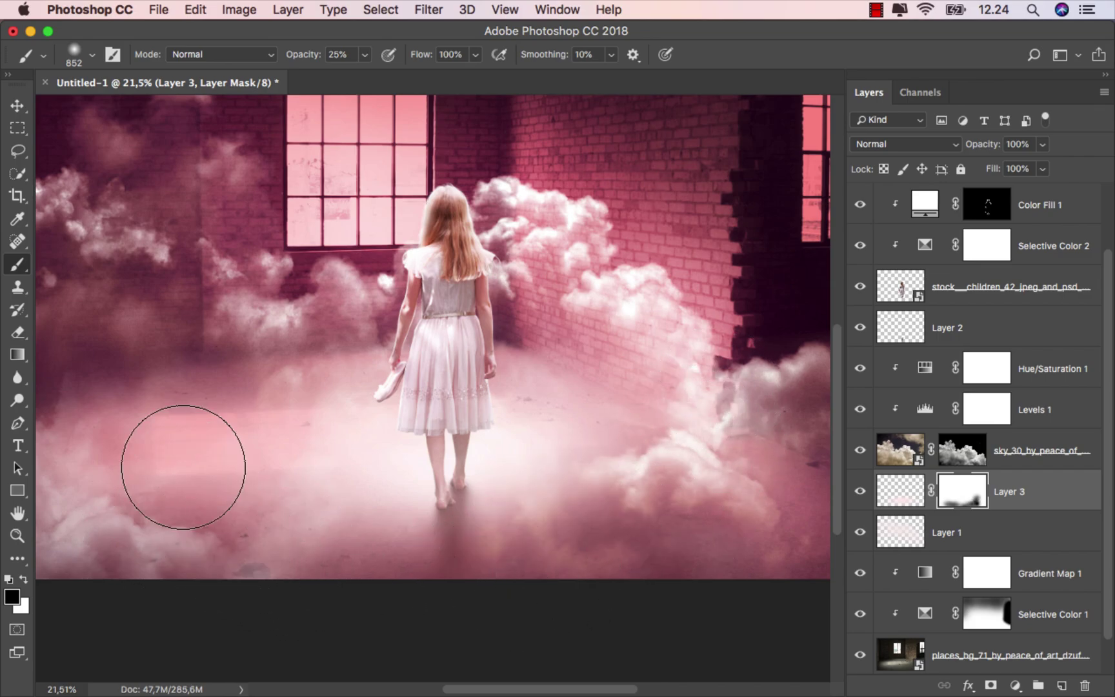
left_click(861, 491)
left_click(861, 492)
left_click(860, 491)
left_click(860, 491)
scroll(536, 495, "down", 3)
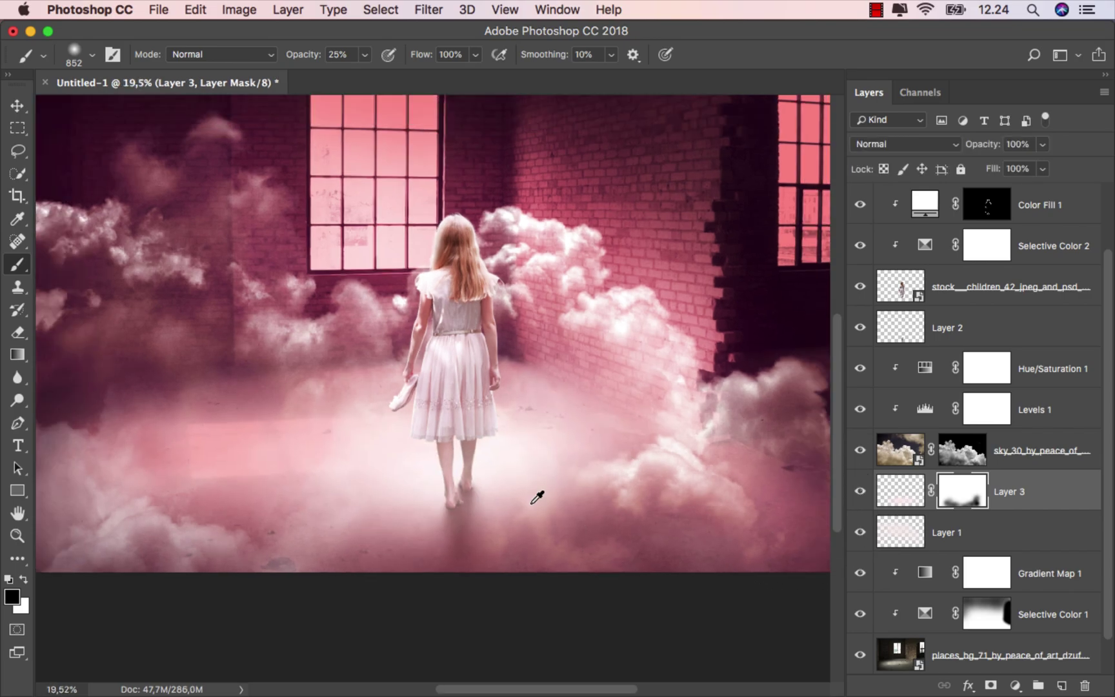
scroll(530, 507, "up", 2)
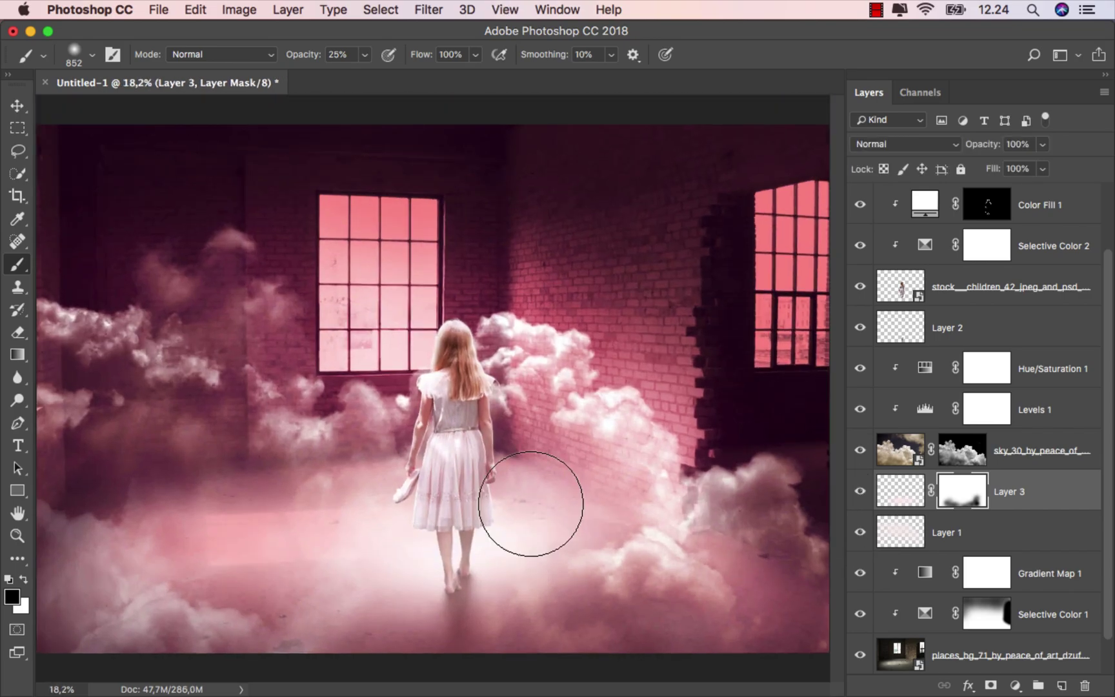
- Lighten the girl's floor shadow on Layer 2 around her feet using a 473 px soft Eraser at 10% opacity
left_click(861, 329)
left_click(965, 330)
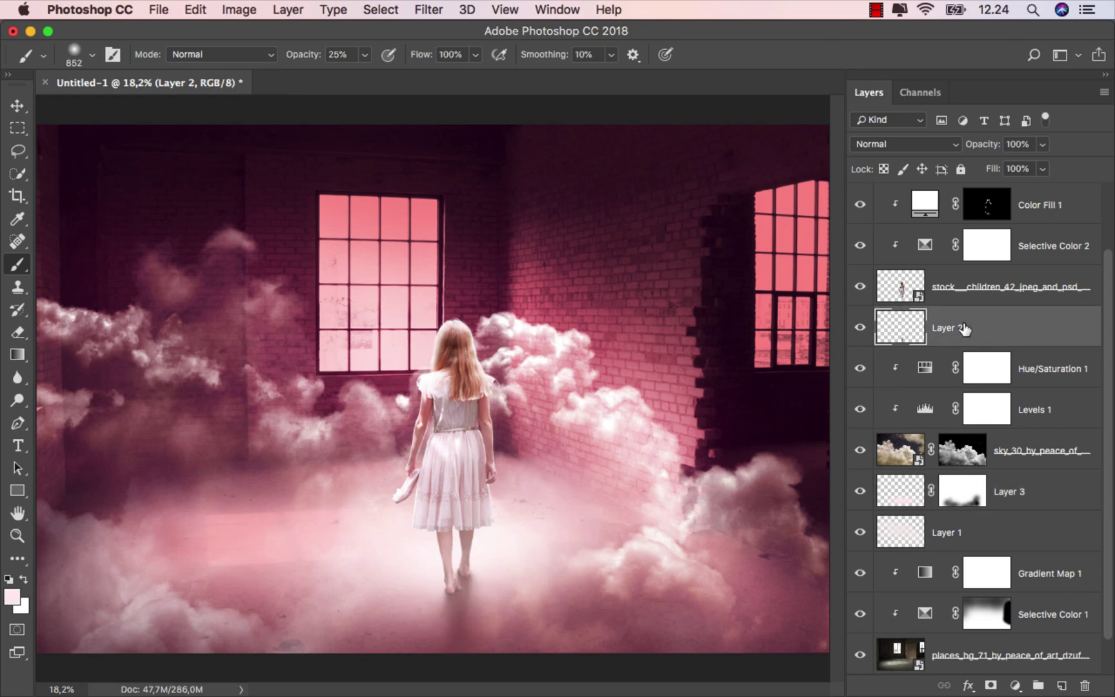
left_click(18, 332)
scroll(522, 607, "up", 3)
left_click_drag(450, 557, 497, 559)
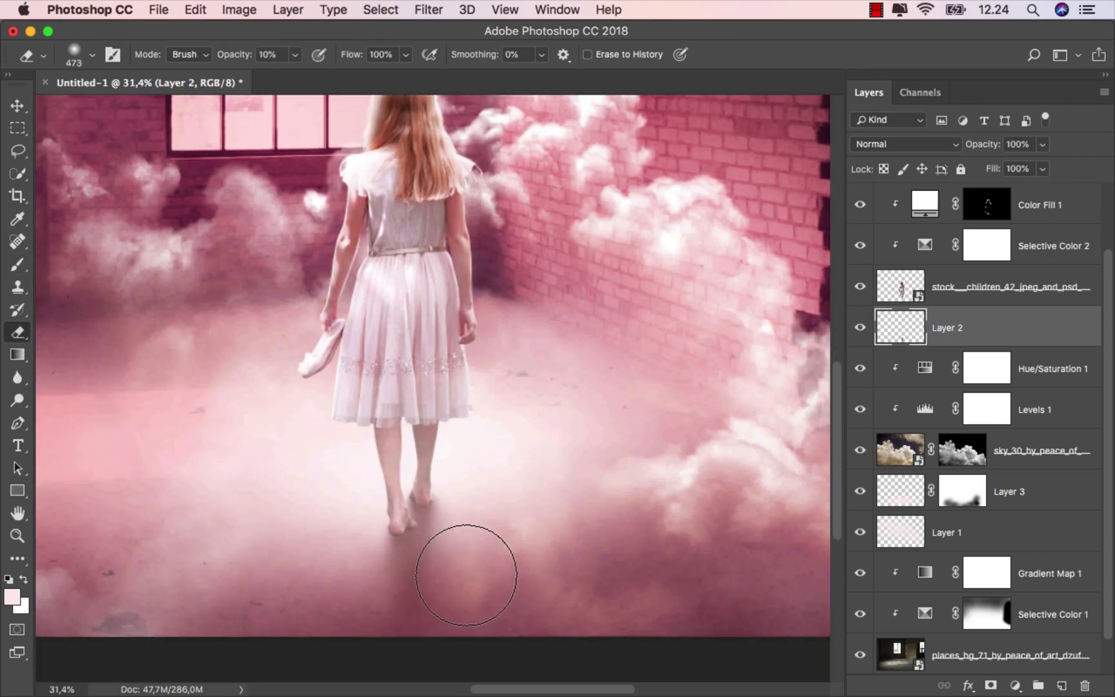
scroll(465, 575, "down", 1)
mouse_move(421, 577)
left_mouse_down()
mouse_move(395, 611)
mouse_move(341, 604)
mouse_move(458, 585)
mouse_move(442, 522)
mouse_move(411, 587)
mouse_move(456, 533)
left_mouse_up()
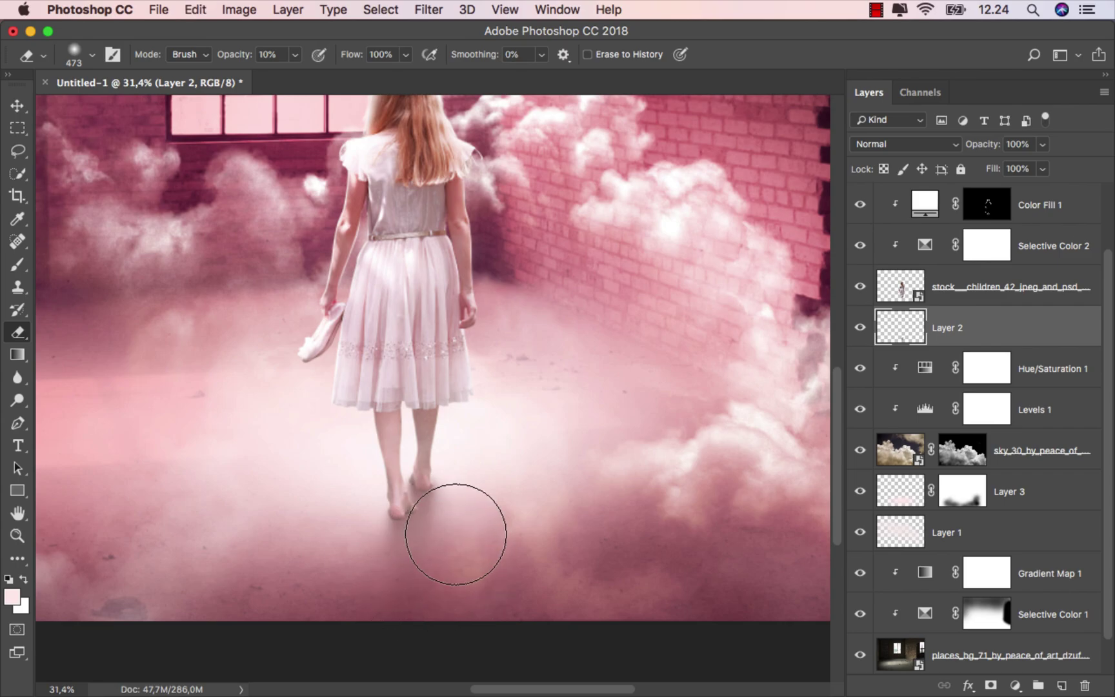
scroll(523, 553, "down", 1)
key("super+0")
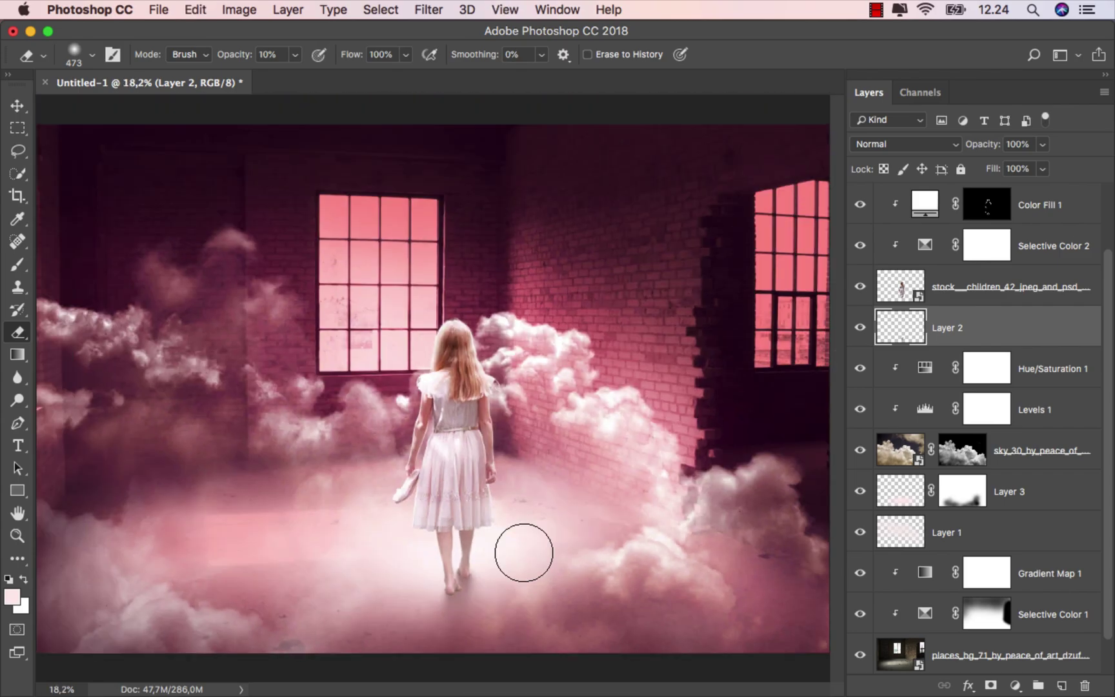
- Select the topmost adjustment layer, Hue/Saturation 2
scroll(1036, 357, "up", 1)
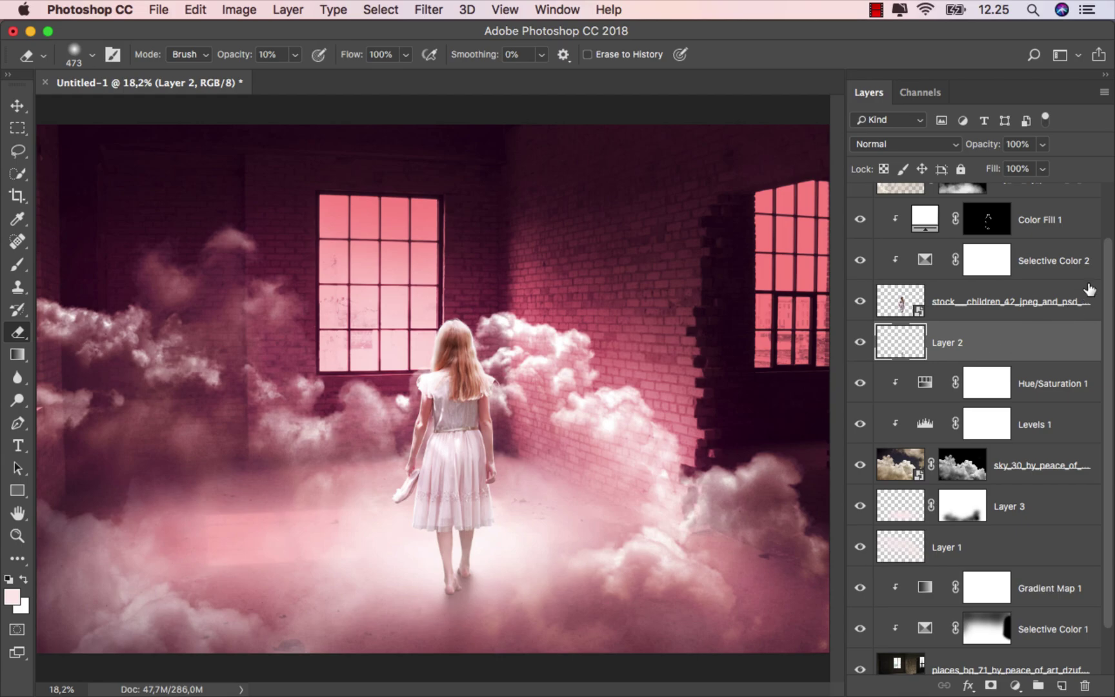
scroll(1110, 253, "up", 2)
left_click(1073, 201)
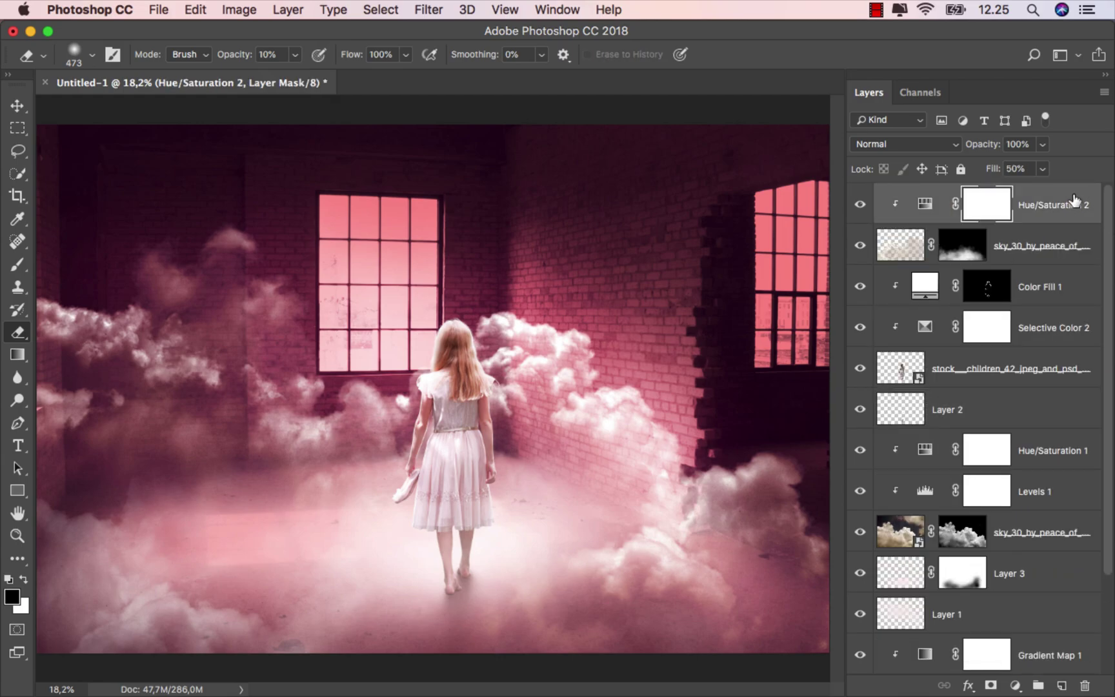